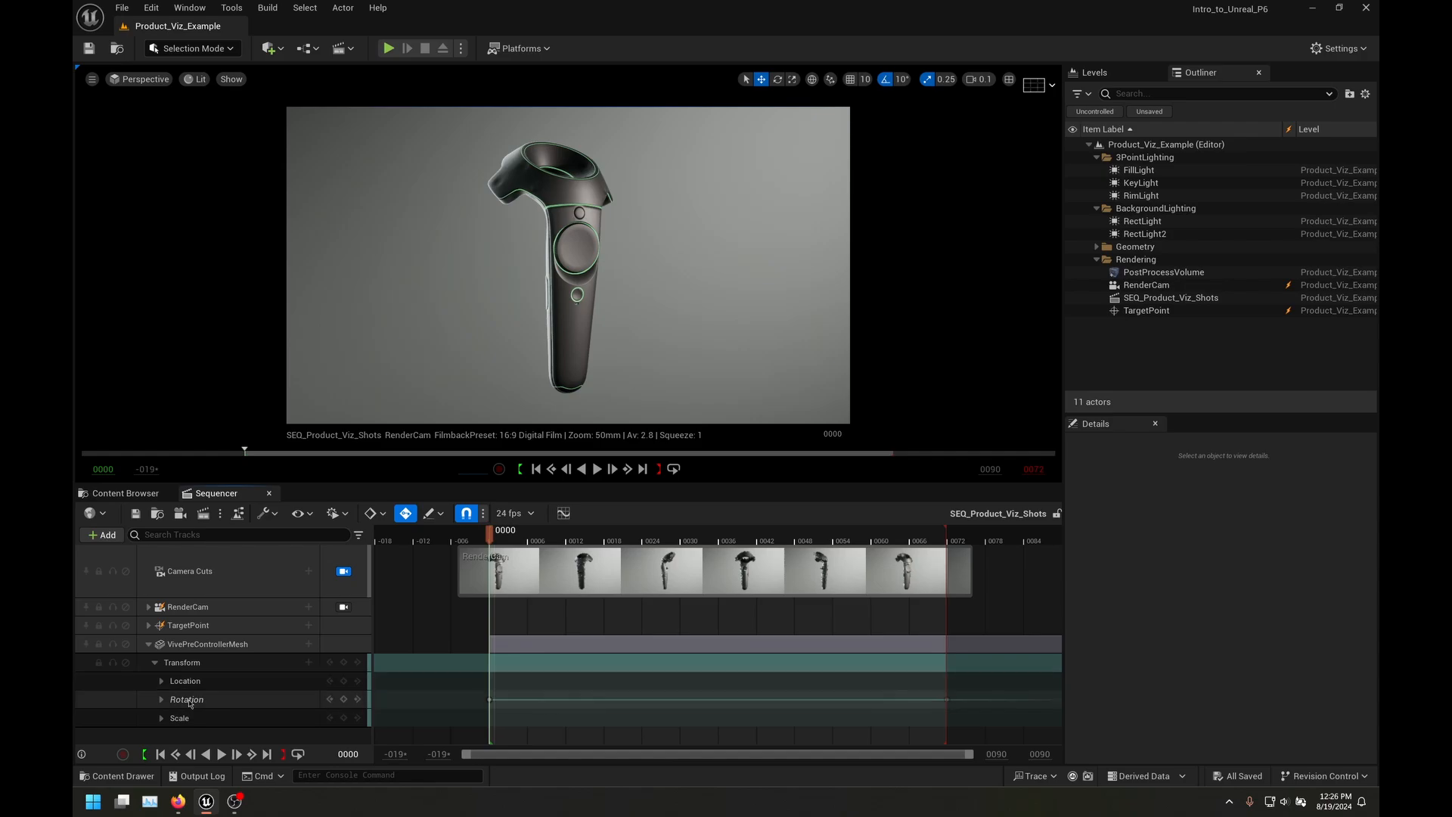
# Step: Expand the controller mesh's Rotation channels, scrub and play the turntable animation between frames 0 and 72, and return to the first frame
pyautogui.click(160, 699)
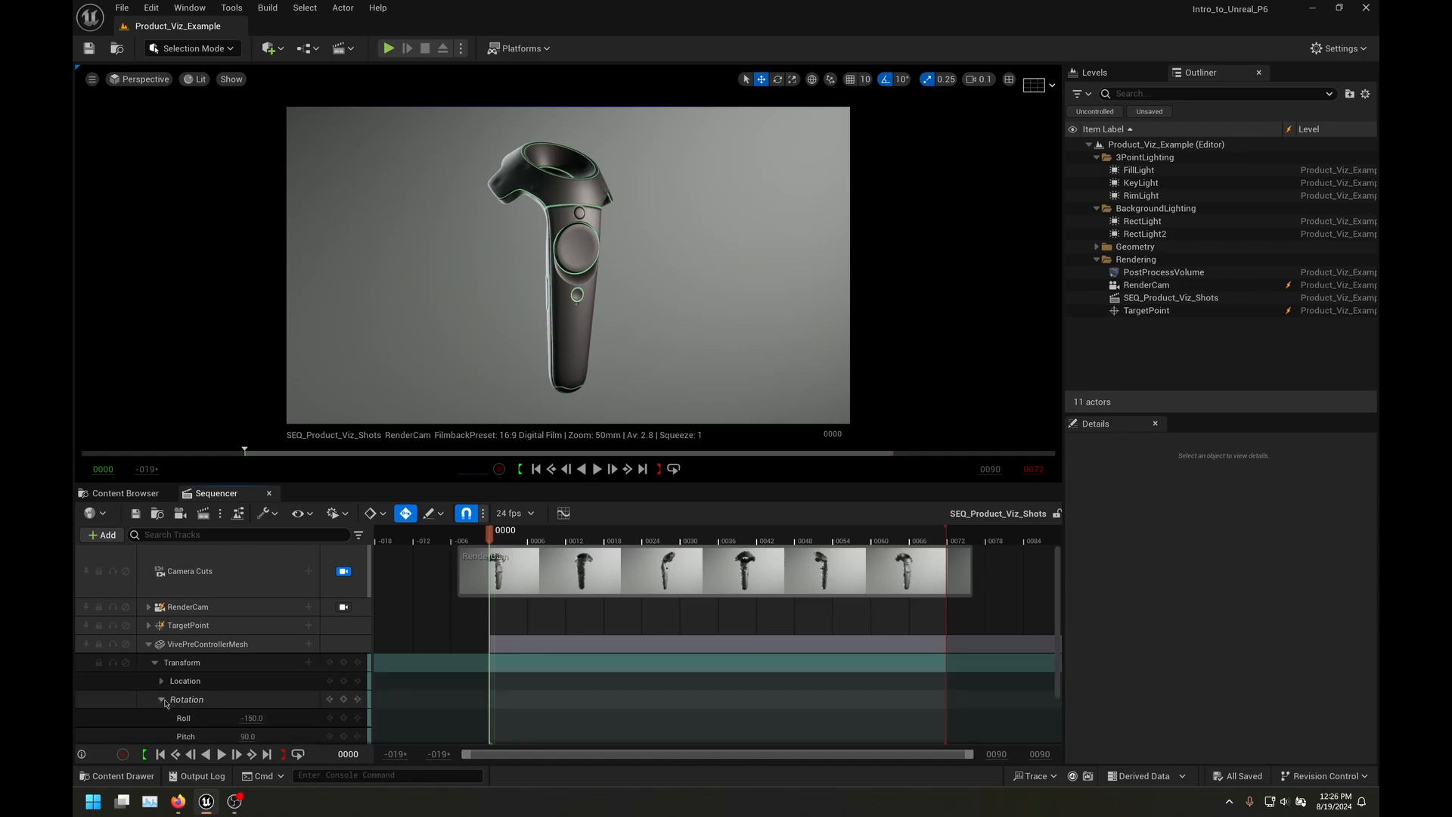
pyautogui.scroll(-2, 223, 695)
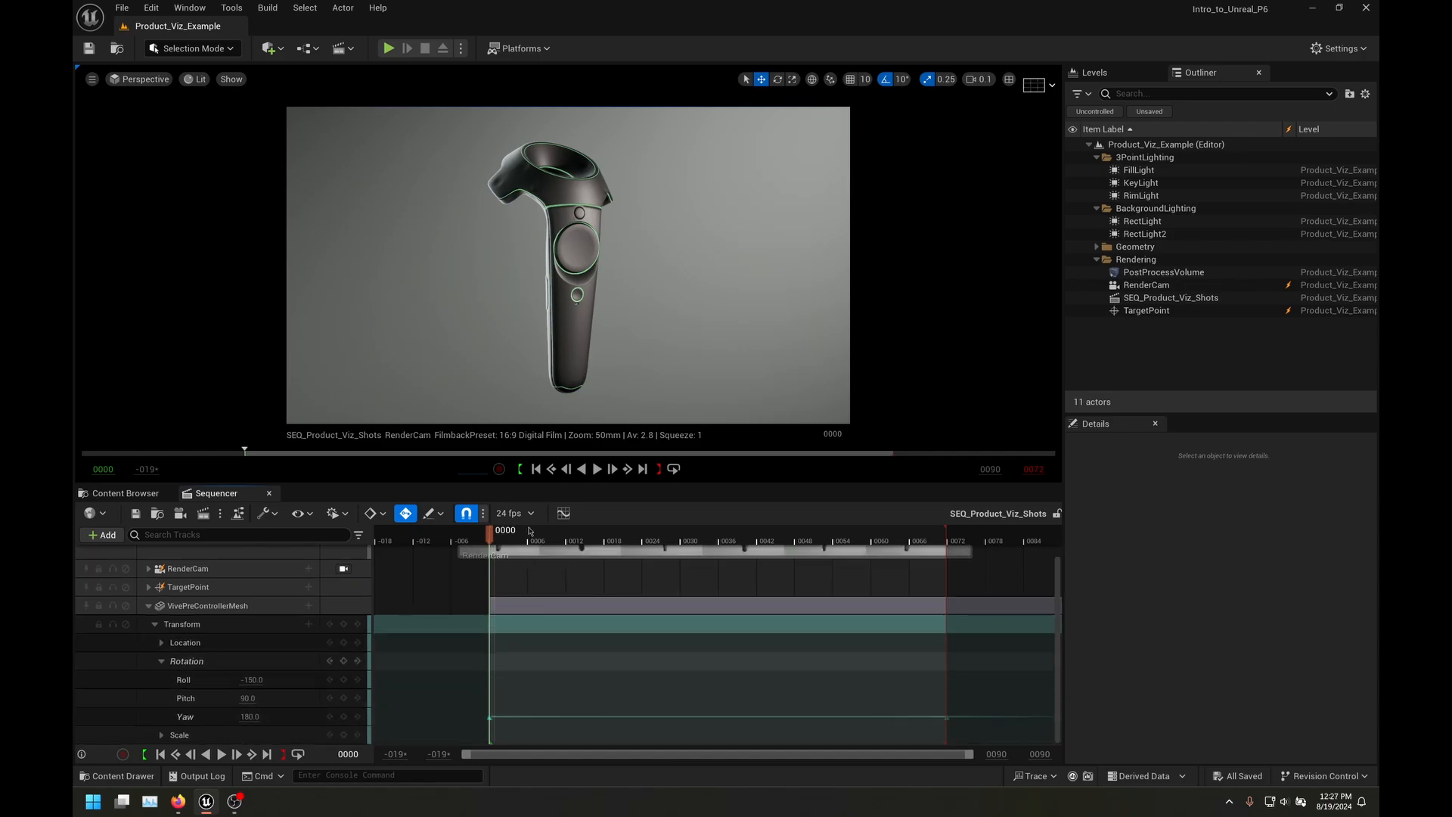
pyautogui.click(499, 541)
pyautogui.click(494, 541)
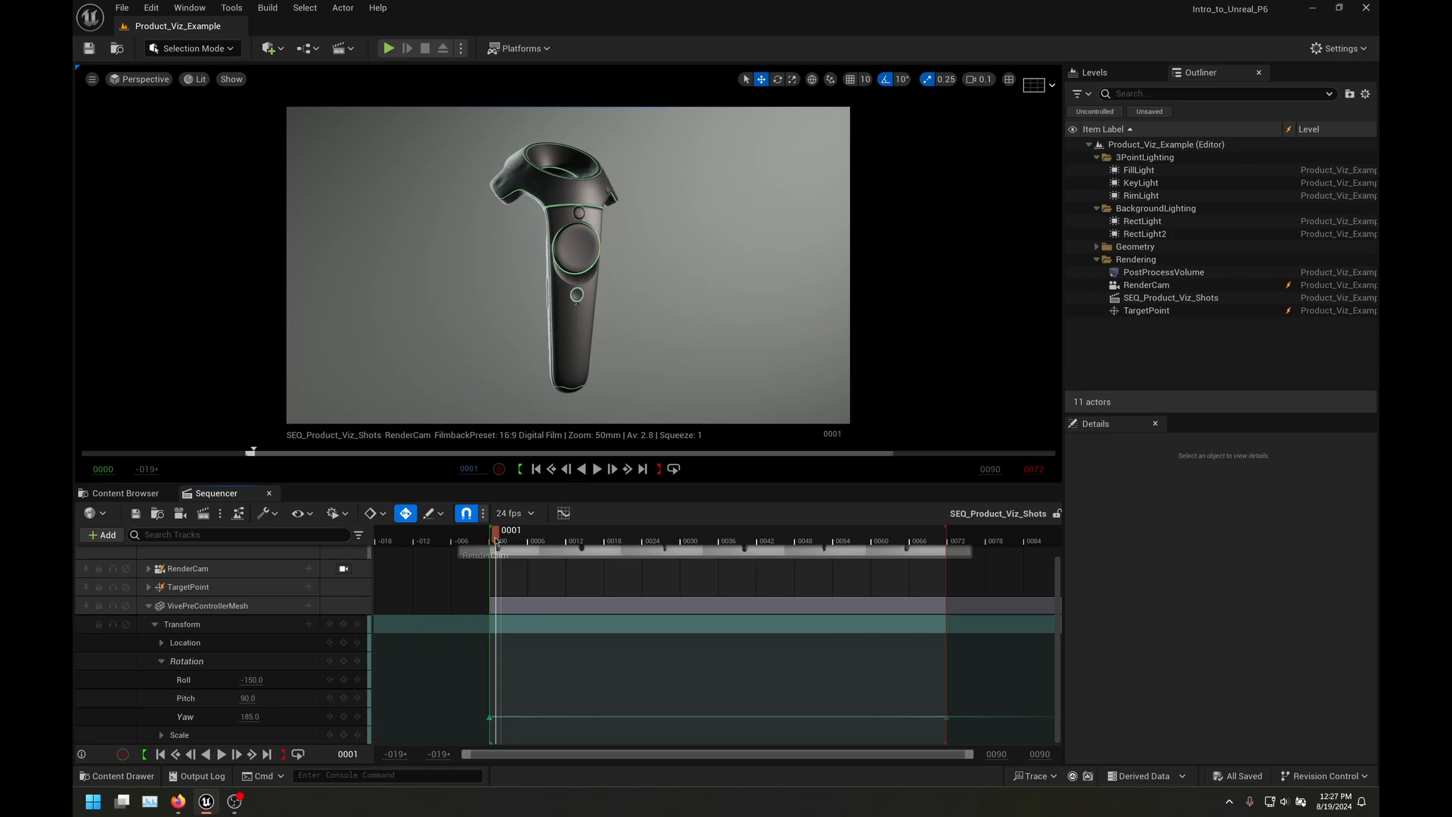
pyautogui.moveTo(575, 539); pyautogui.dragTo(952, 531)
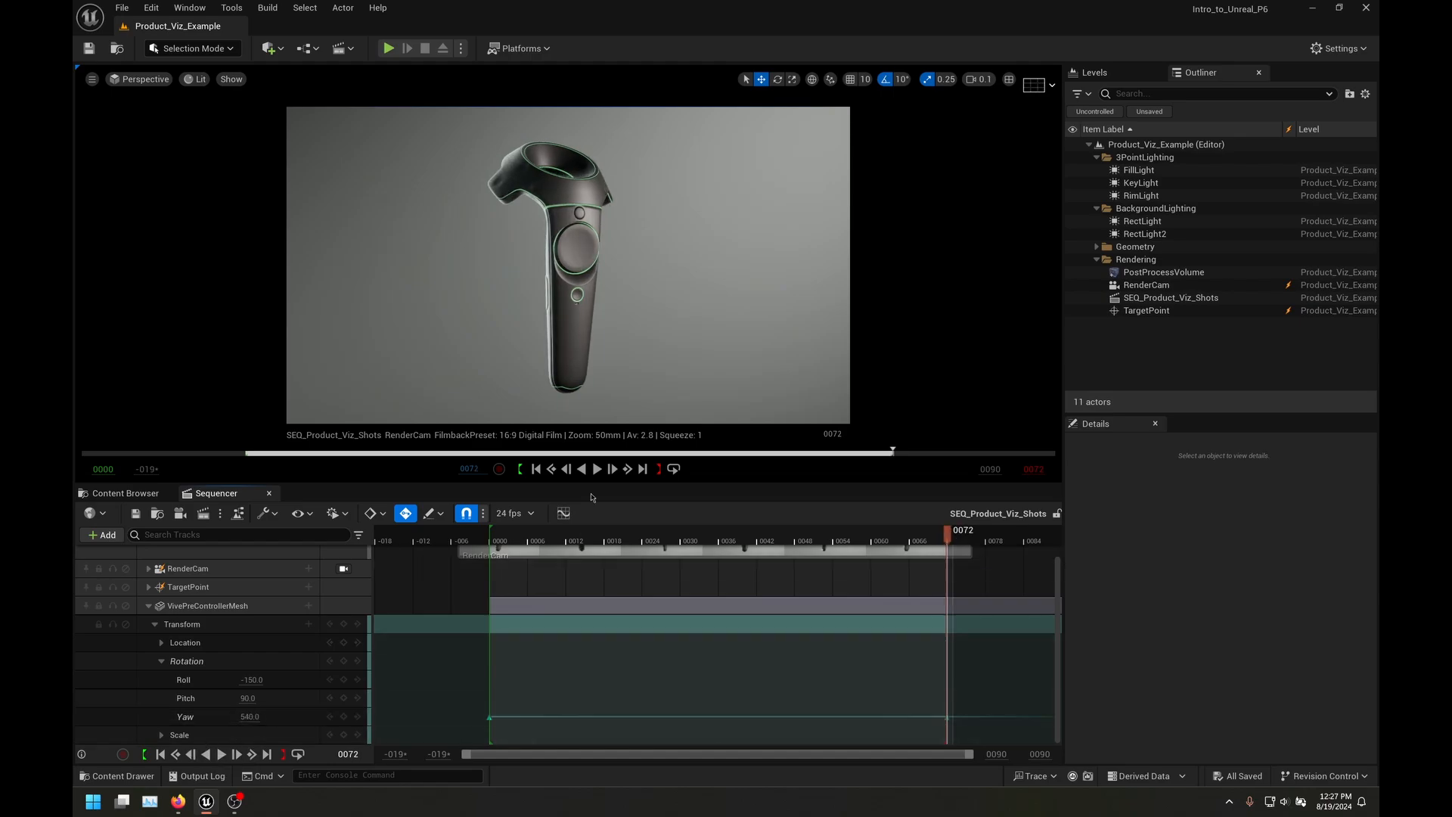
pyautogui.click(598, 469)
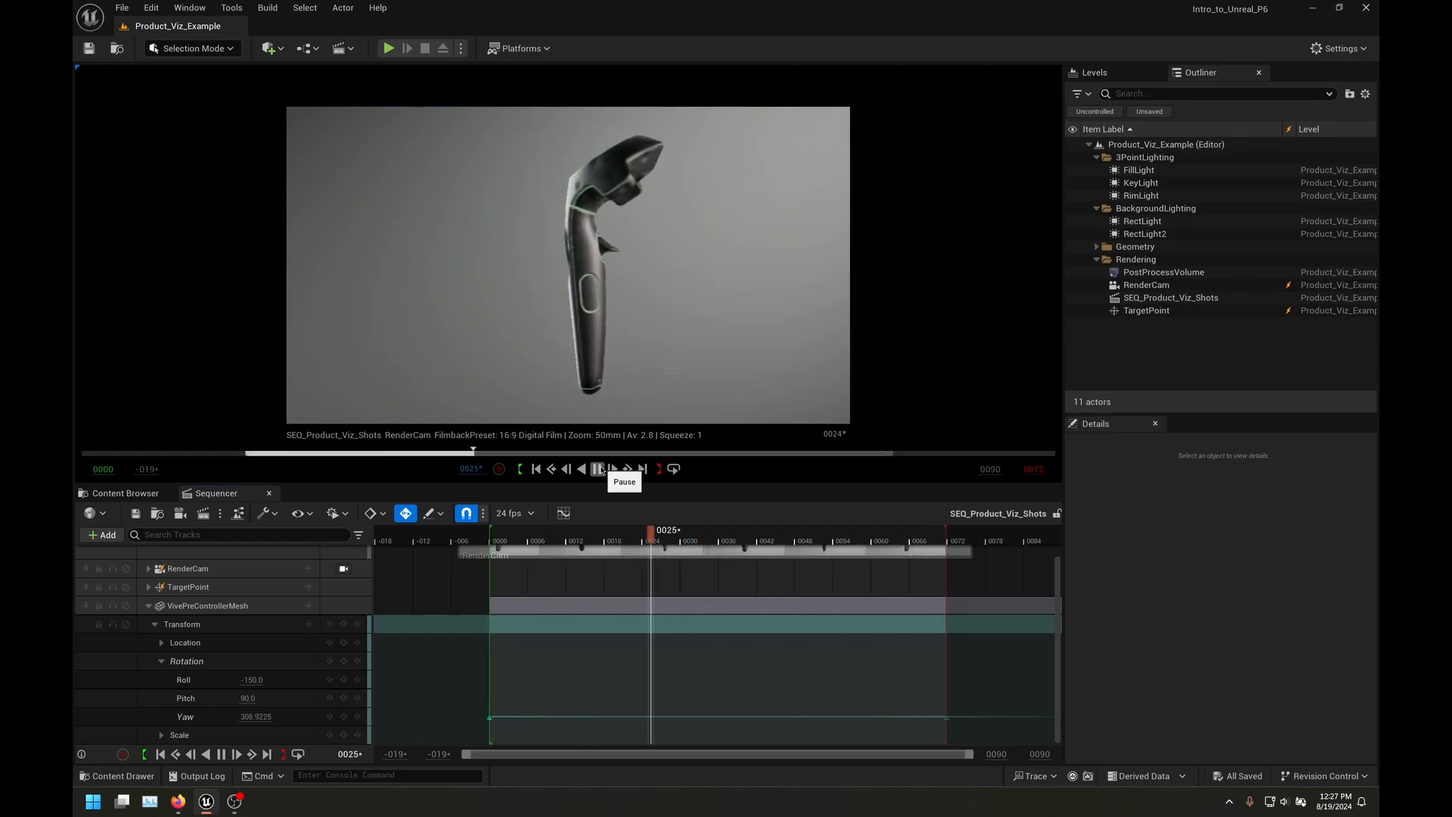
pyautogui.click(599, 469)
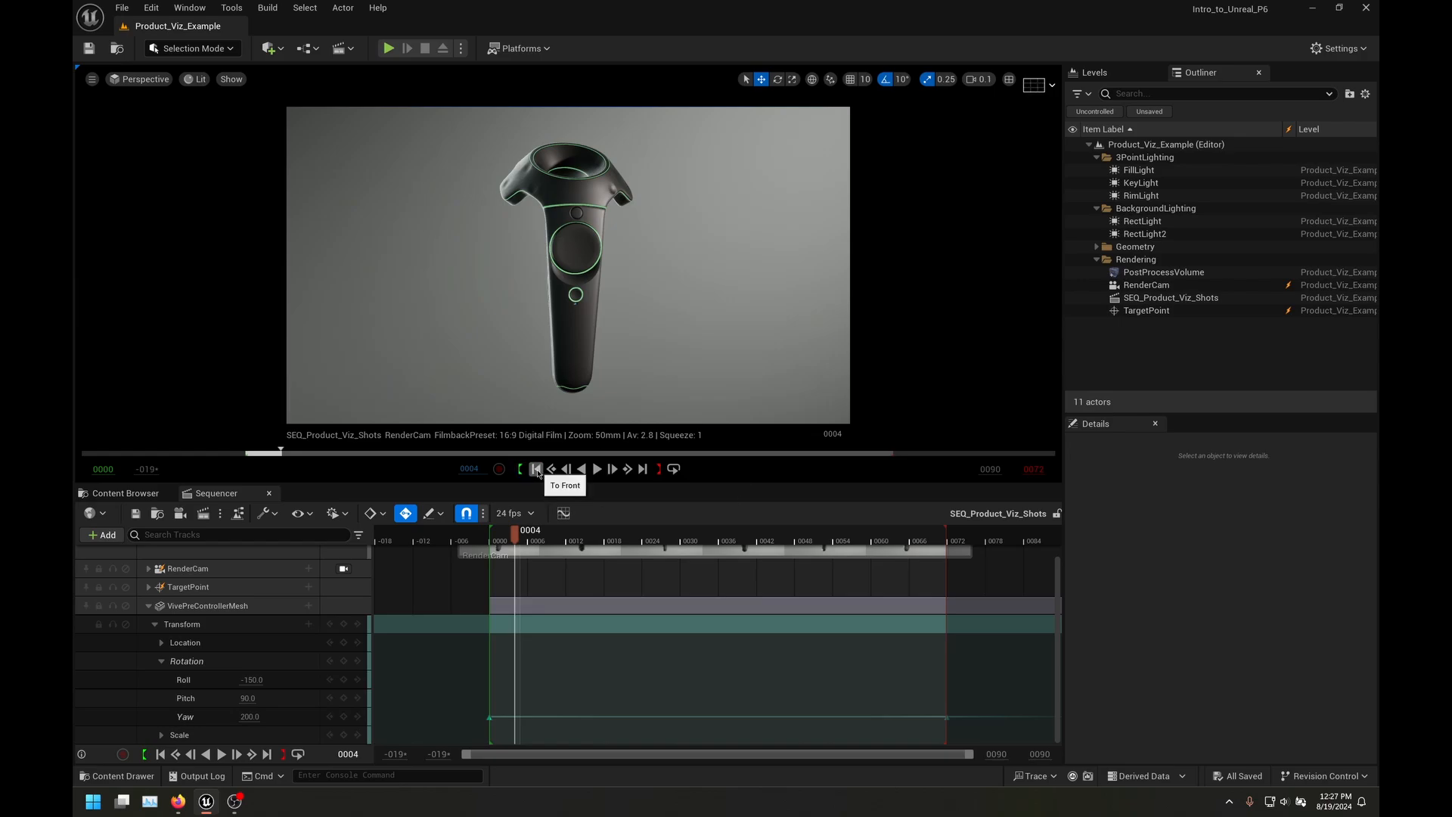
pyautogui.click(535, 468)
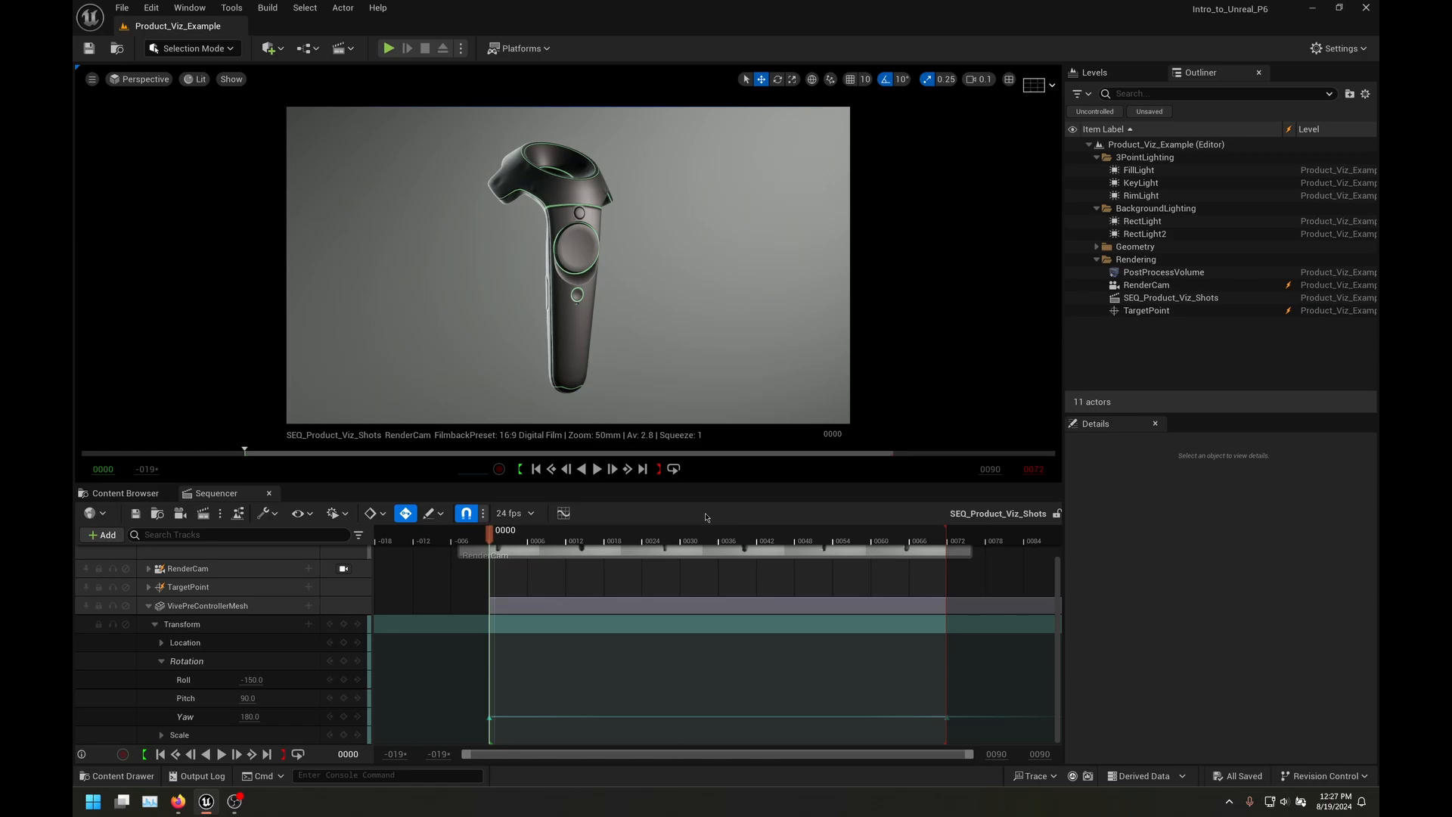
# Step: Enable the Movie Render Queue and Movie Render Queue Additional Render Passes plugins, and restart the editor
pyautogui.click(152, 8)
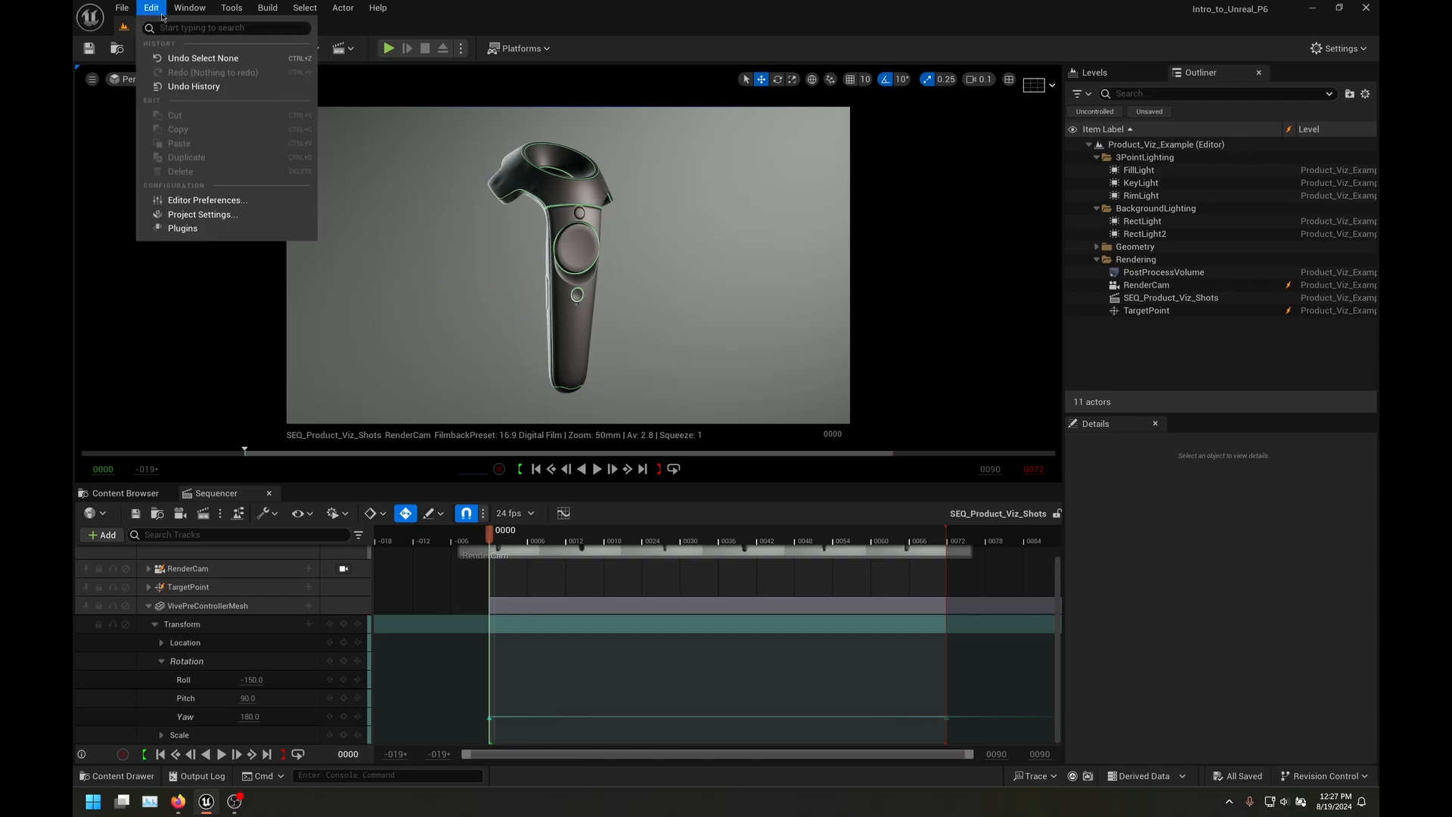
pyautogui.click(182, 227)
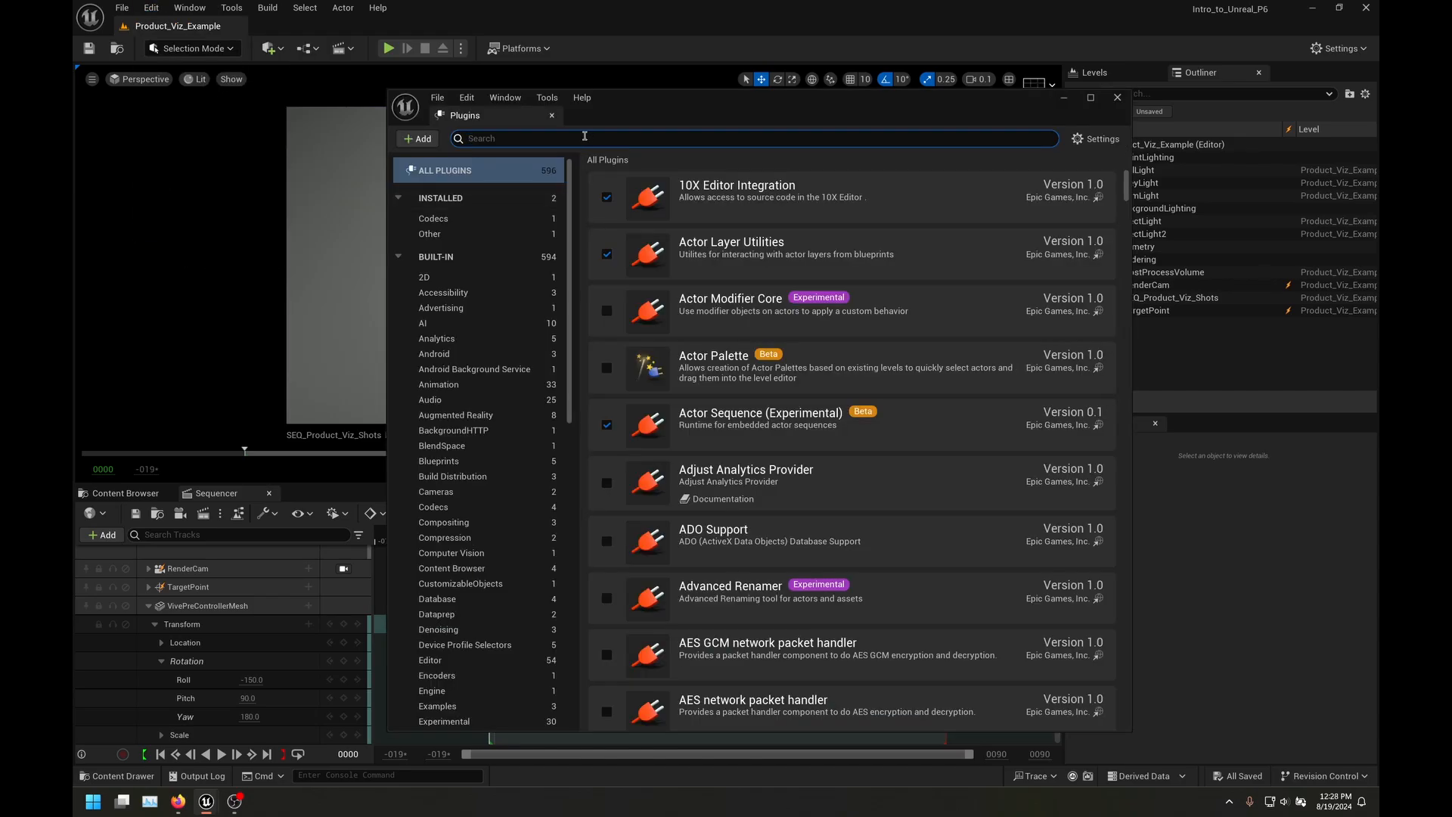
pyautogui.write('movie render')
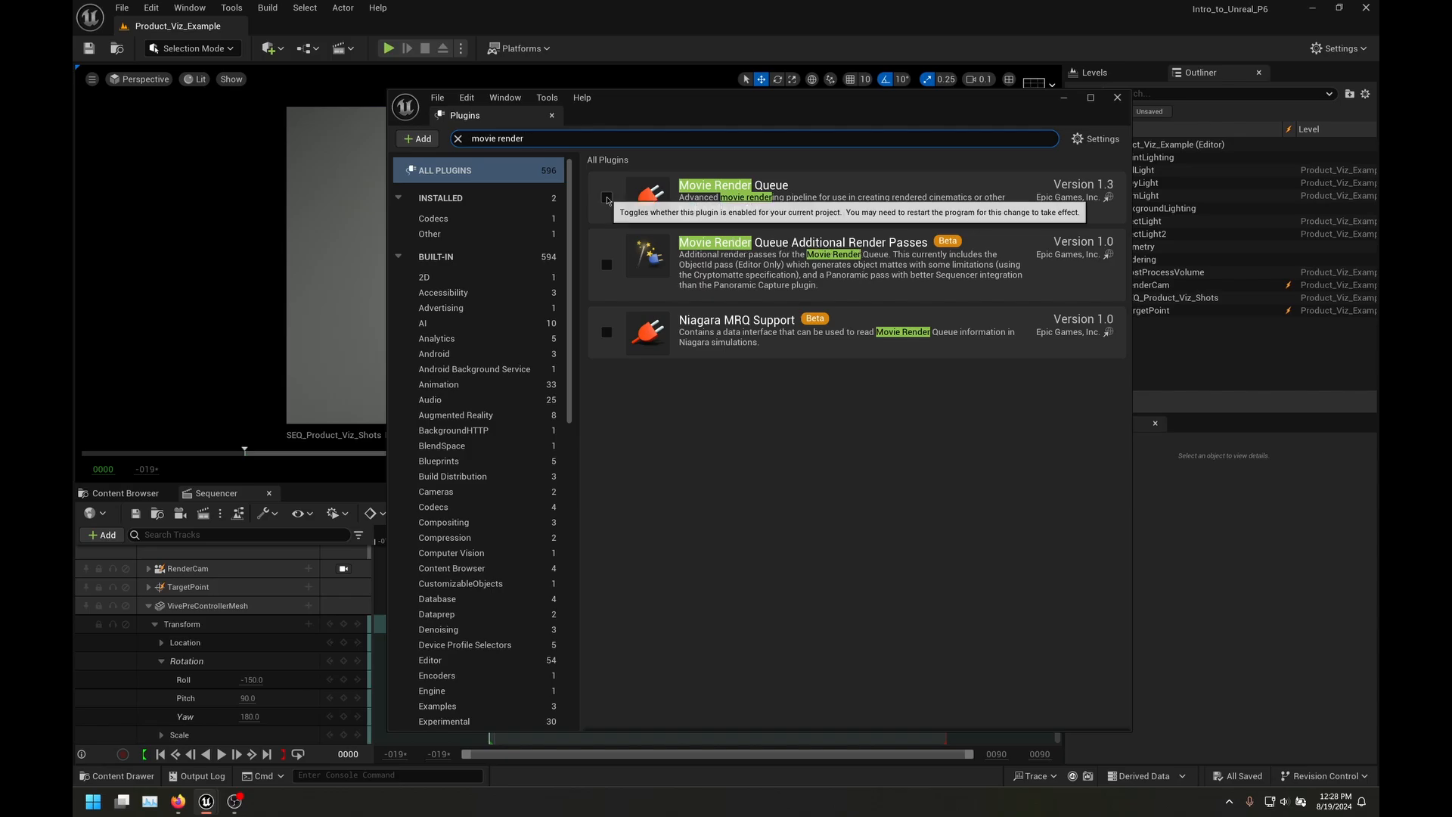
pyautogui.click(607, 197)
pyautogui.click(607, 265)
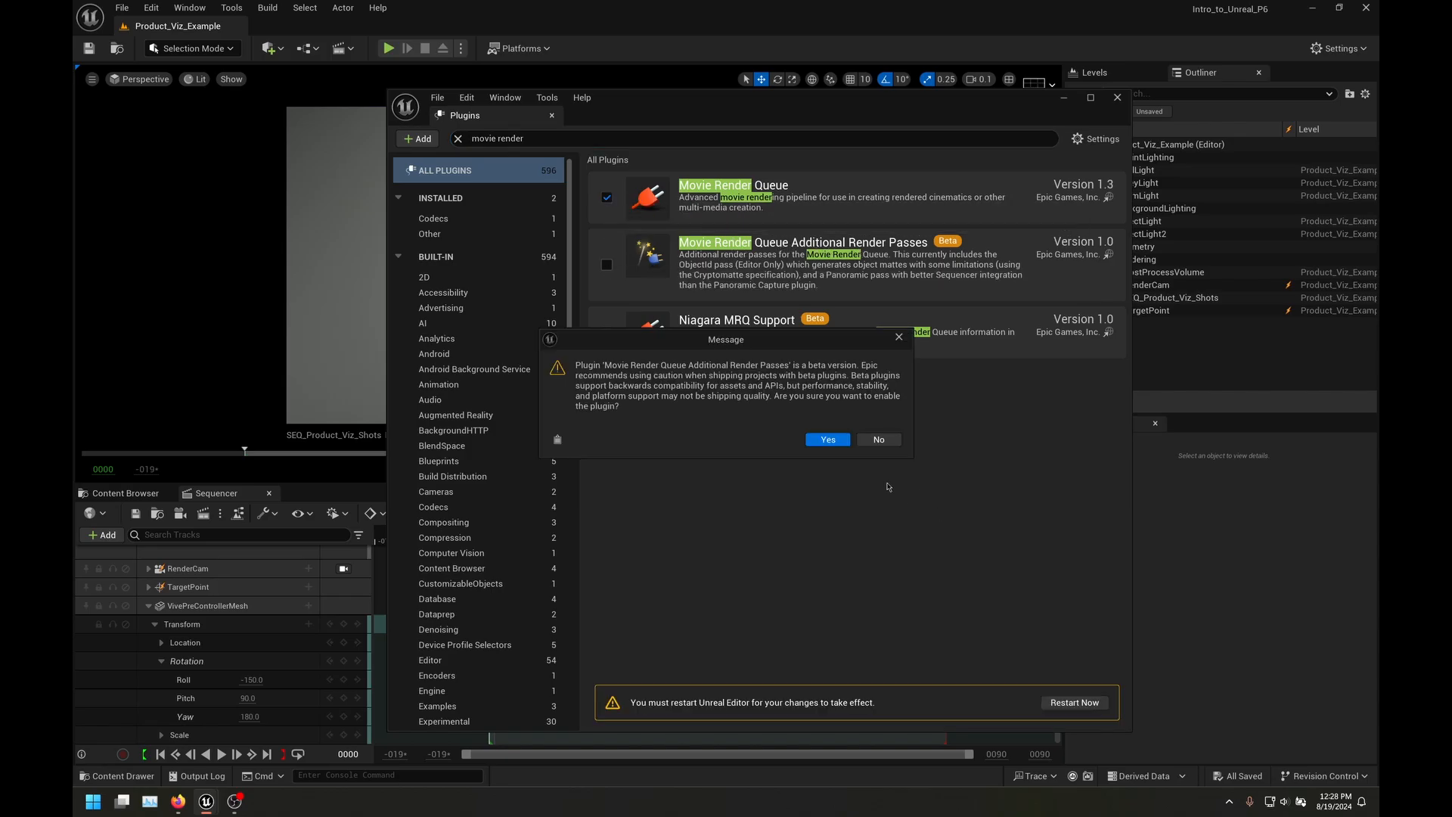
pyautogui.click(828, 440)
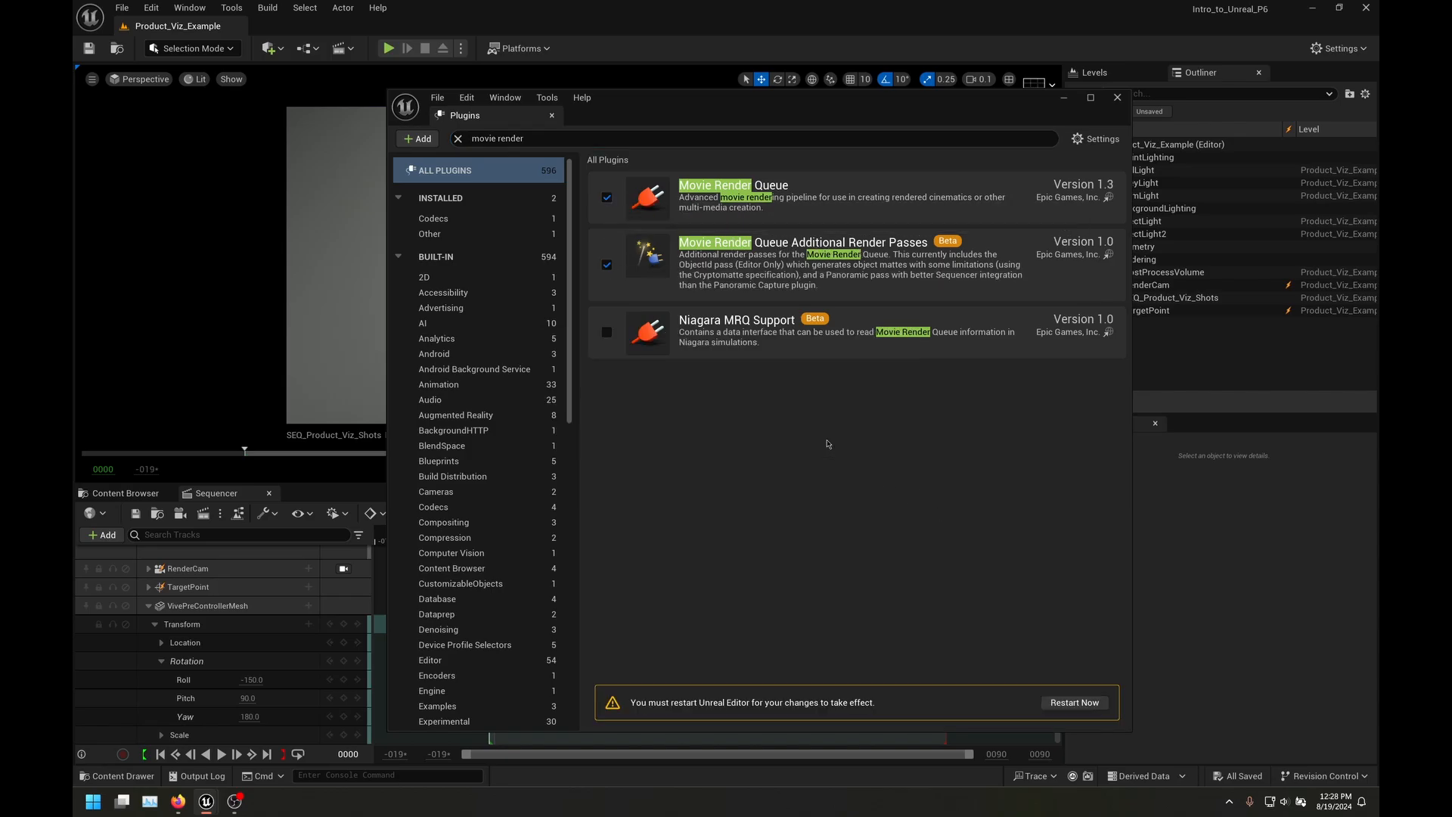
pyautogui.click(1074, 703)
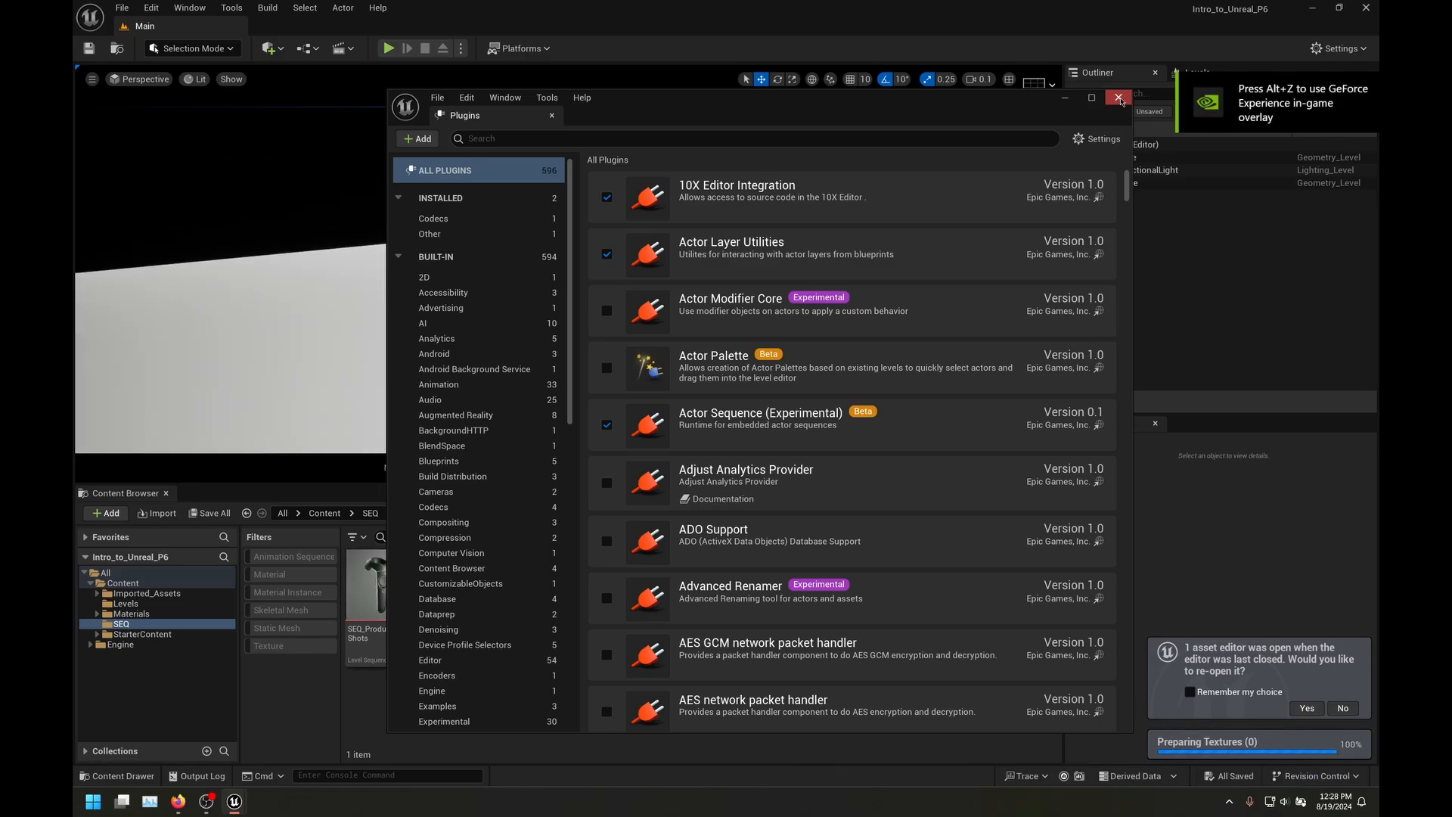
pyautogui.click(1119, 97)
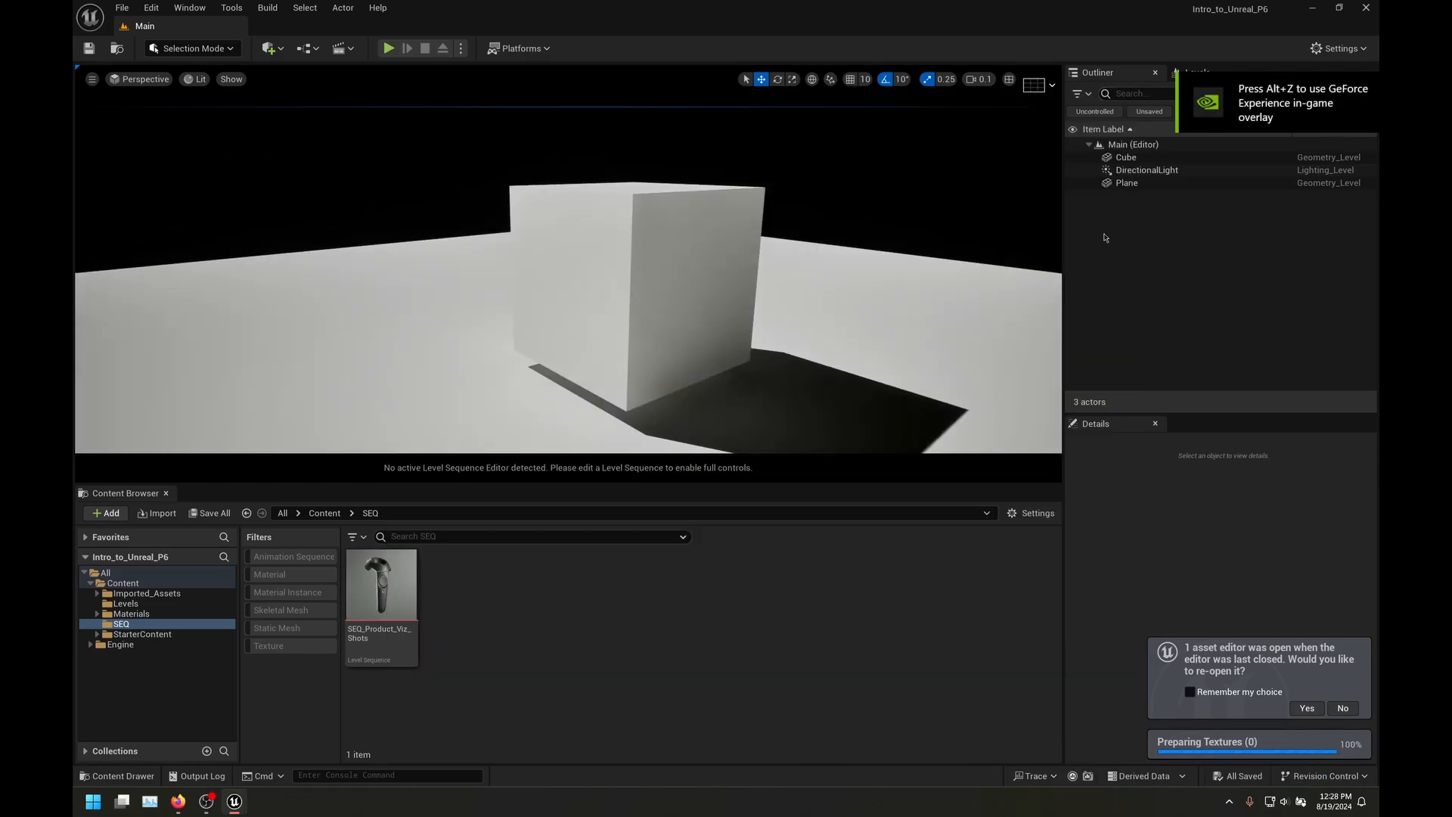
# Step: Reopen the Product_Viz_Example level and the SEQ_Product_Viz_Shots sequence, with the viewport locked to the camera cuts
pyautogui.click(129, 604)
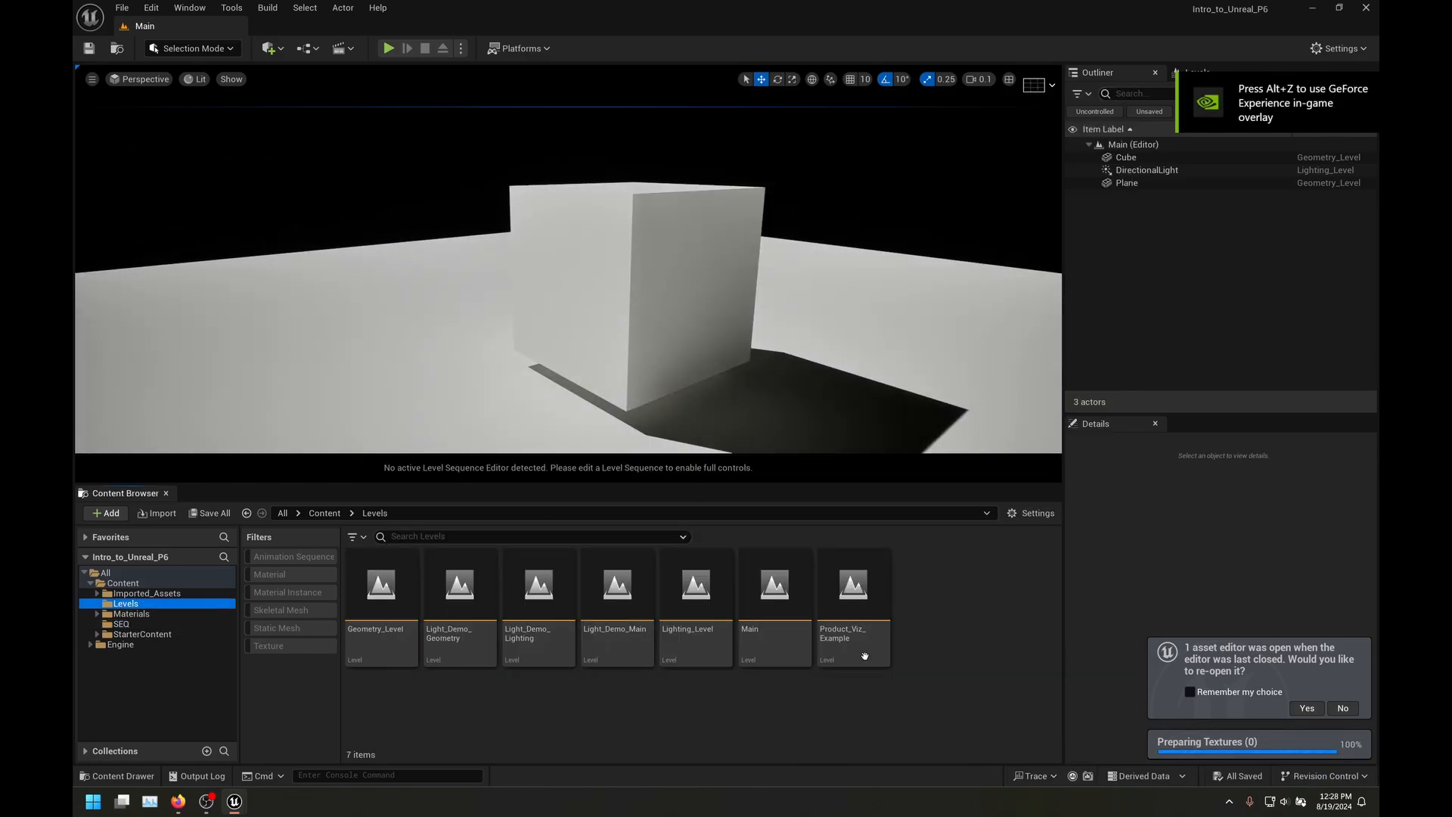
pyautogui.doubleClick(855, 605)
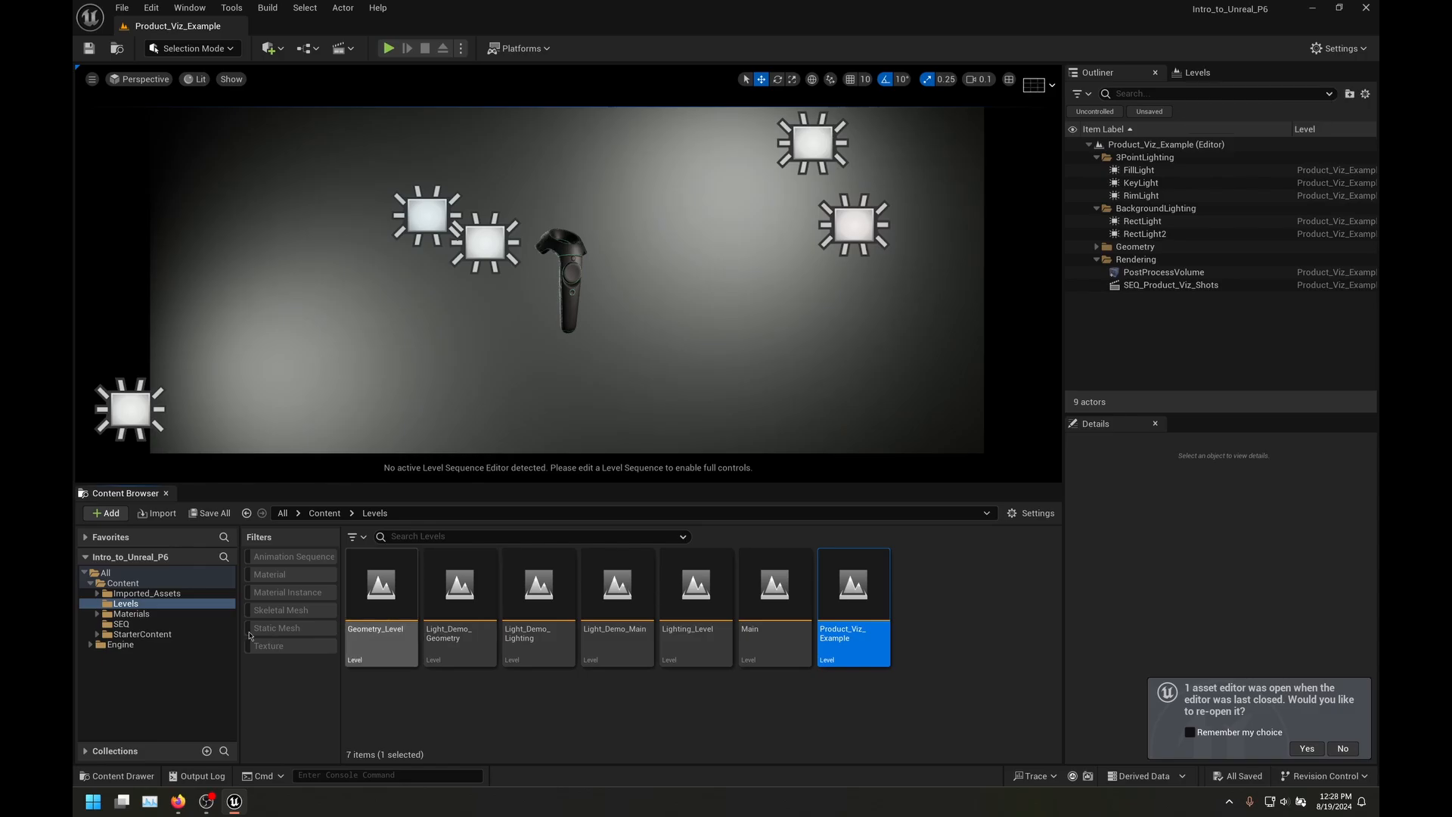
pyautogui.click(250, 625)
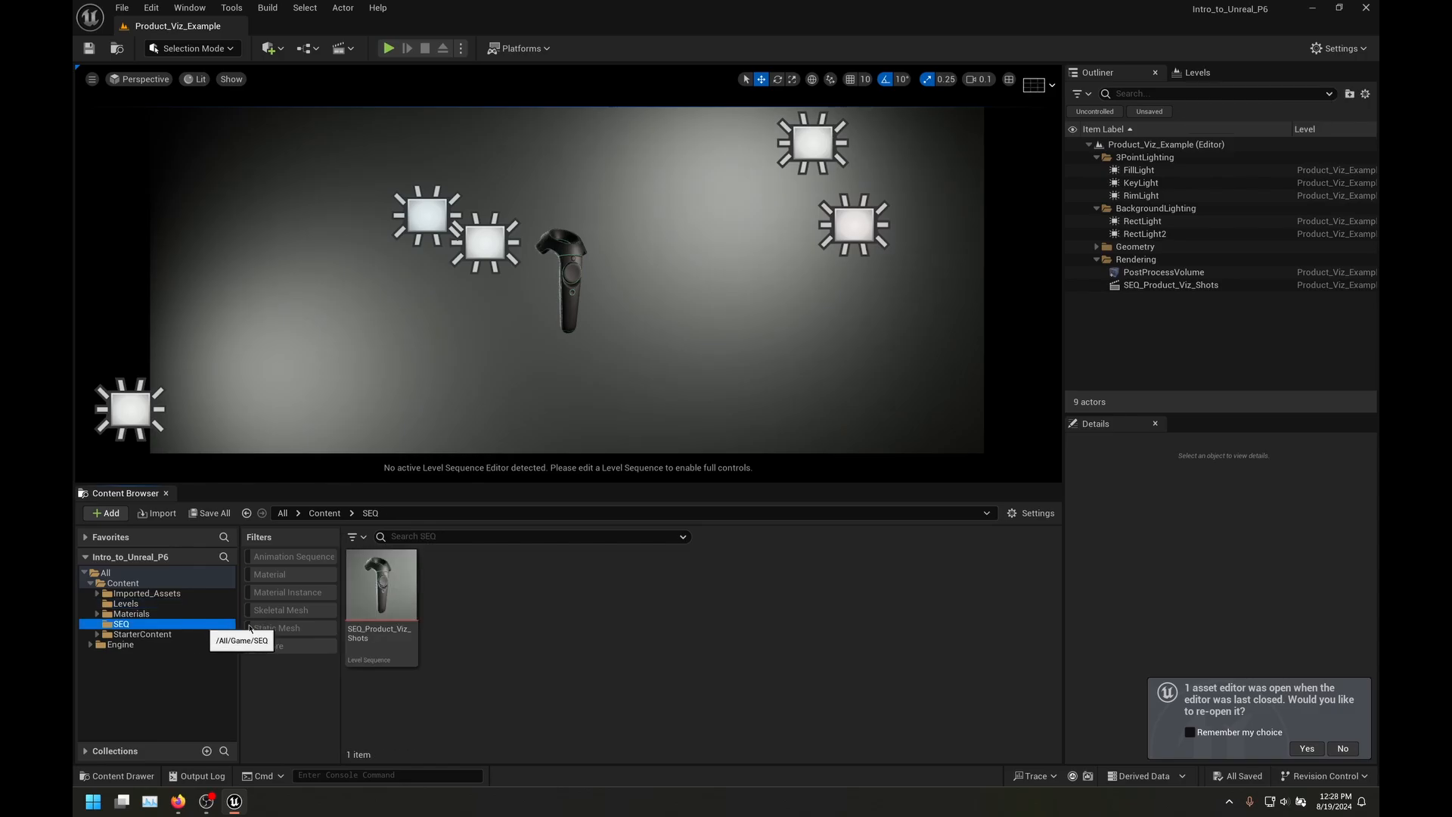
pyautogui.doubleClick(381, 590)
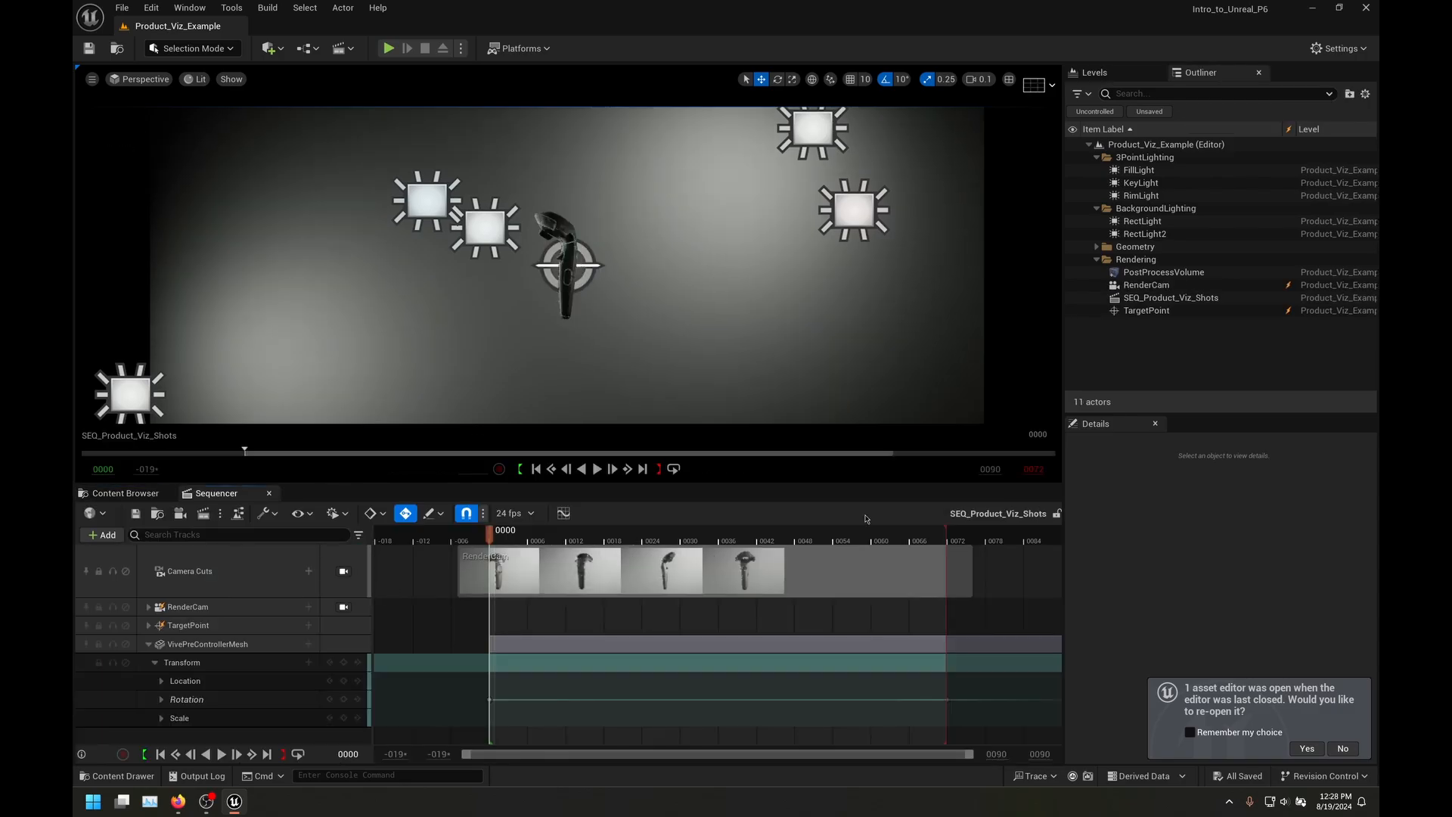
pyautogui.click(343, 572)
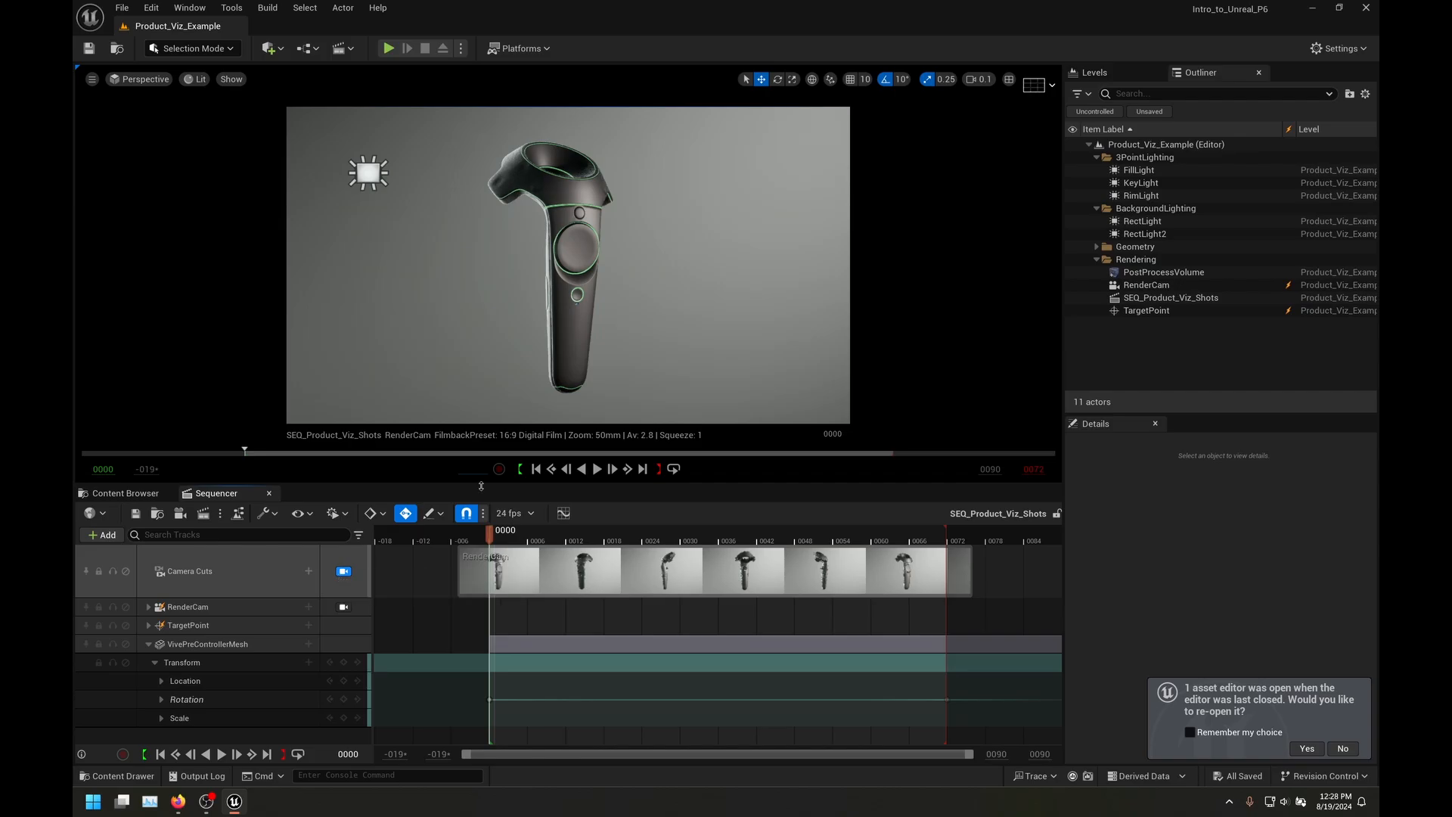
# Step: Play the sequence through the render camera and return to its first frame
pyautogui.click(596, 469)
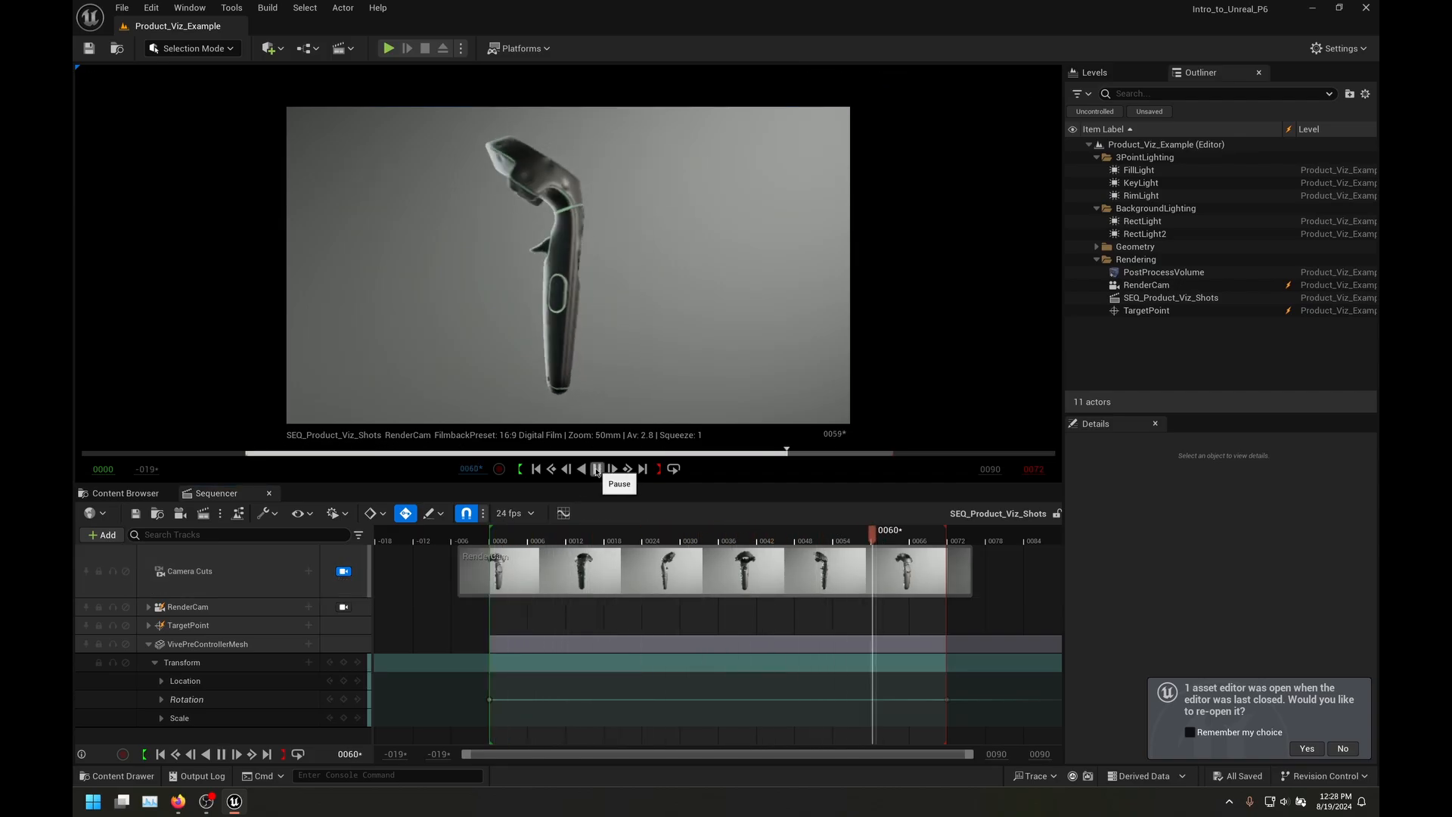
pyautogui.click(597, 468)
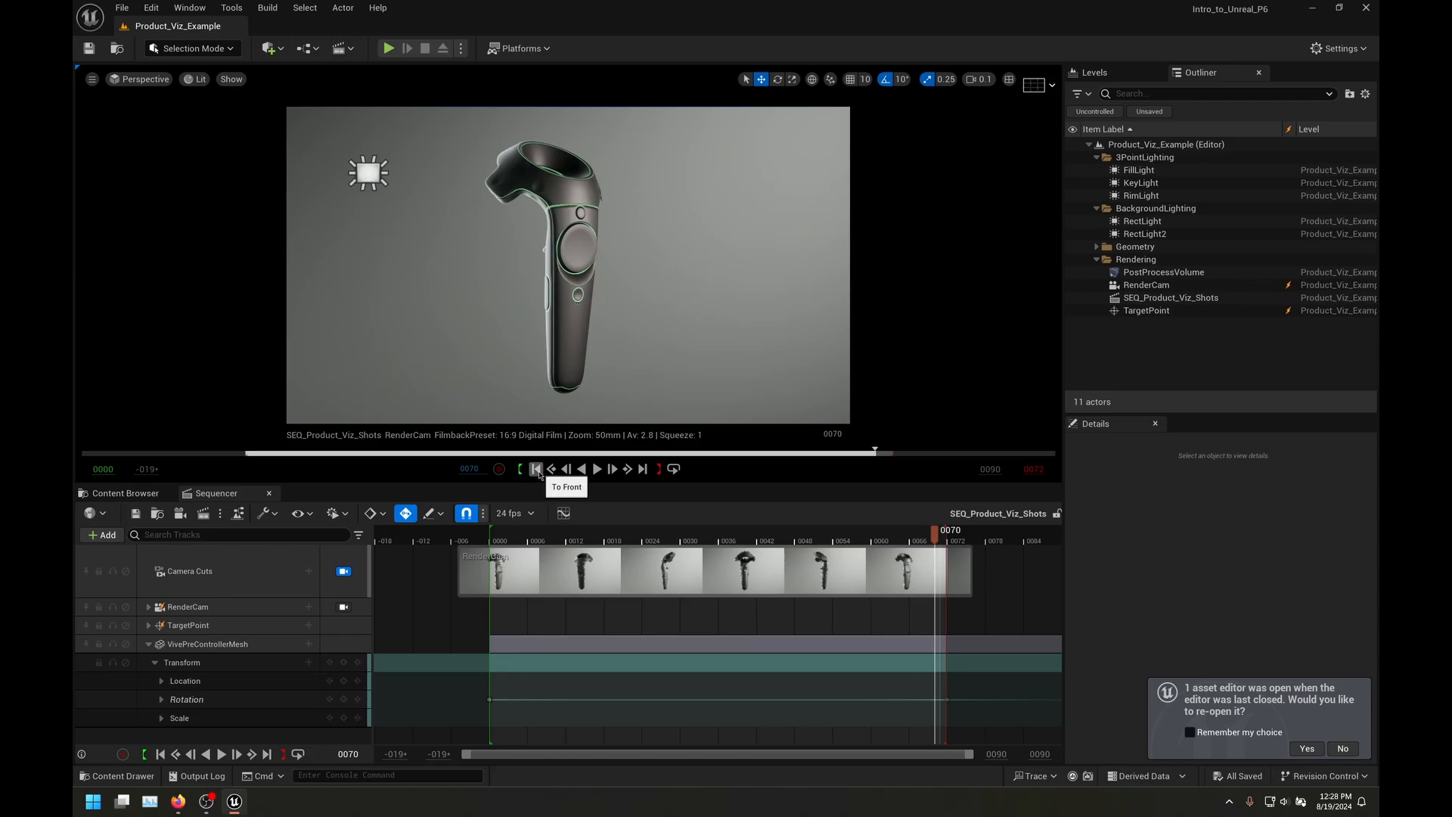
pyautogui.click(537, 469)
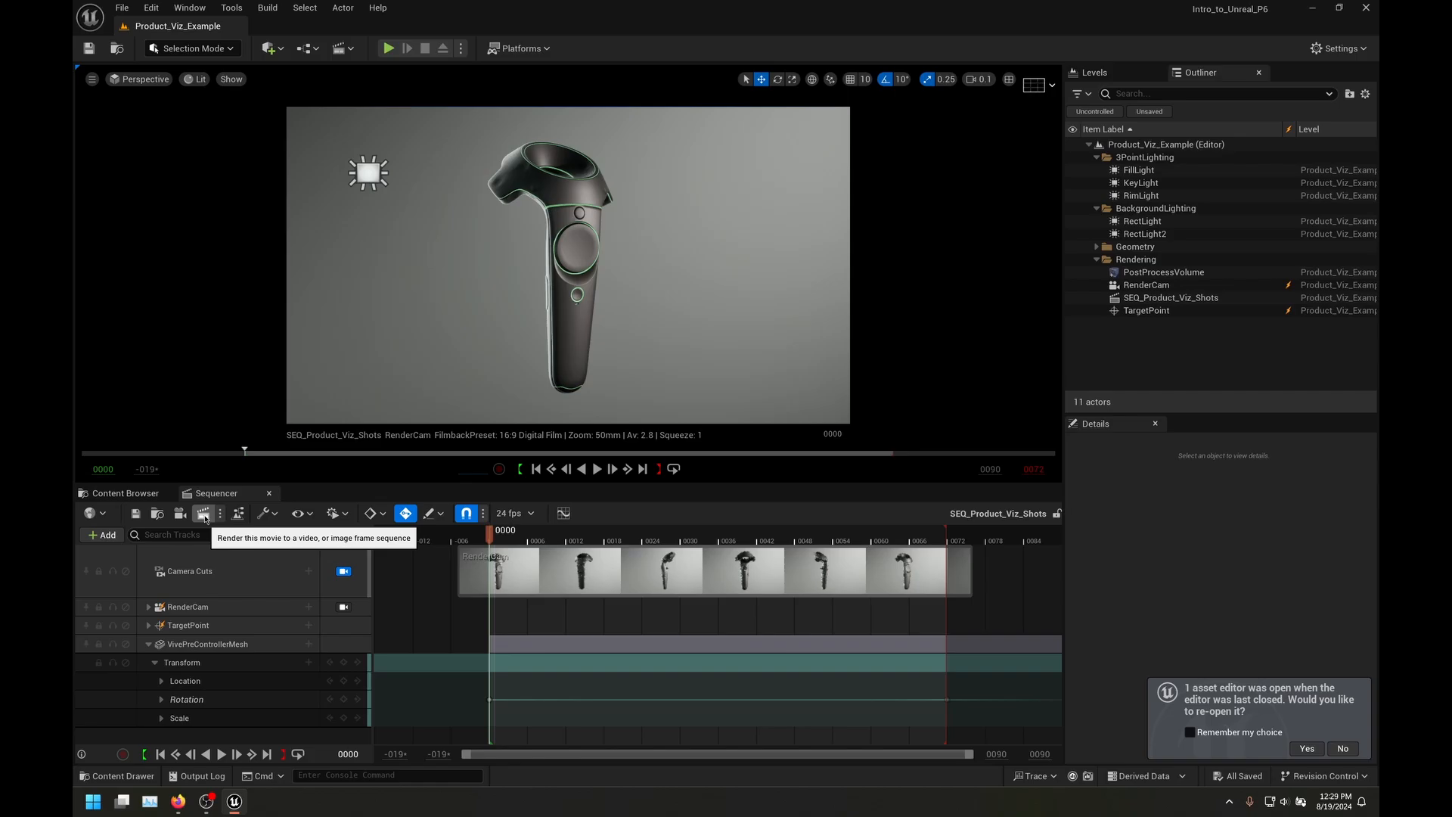
# Step: Send the sequence to the Movie Render Queue and widen its window and columns so the SEQ_Product_Viz_Shots job's details are readable
pyautogui.click(204, 517)
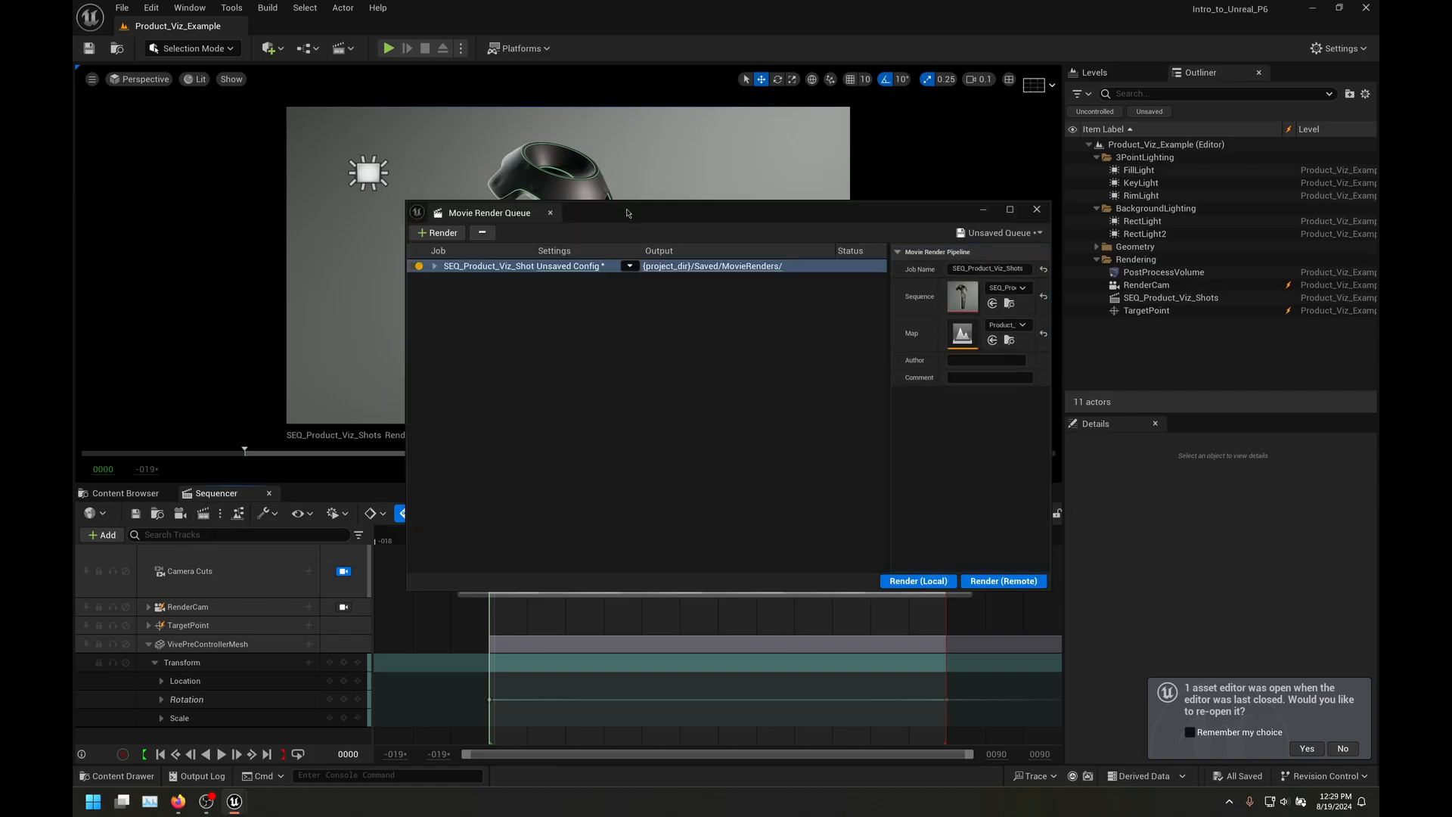
pyautogui.moveTo(627, 213); pyautogui.dragTo(485, 167)
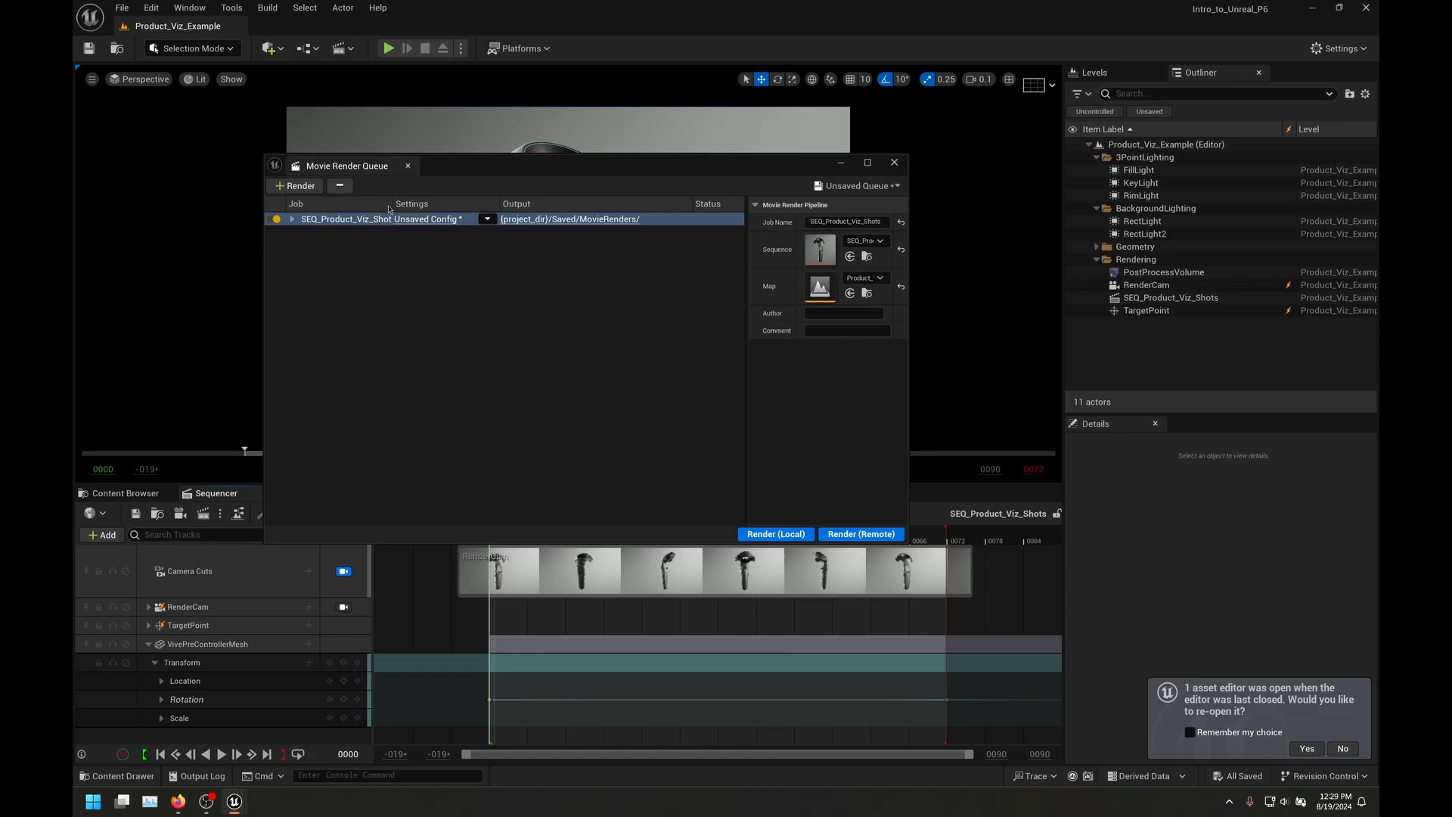
pyautogui.moveTo(393, 203); pyautogui.dragTo(426, 204)
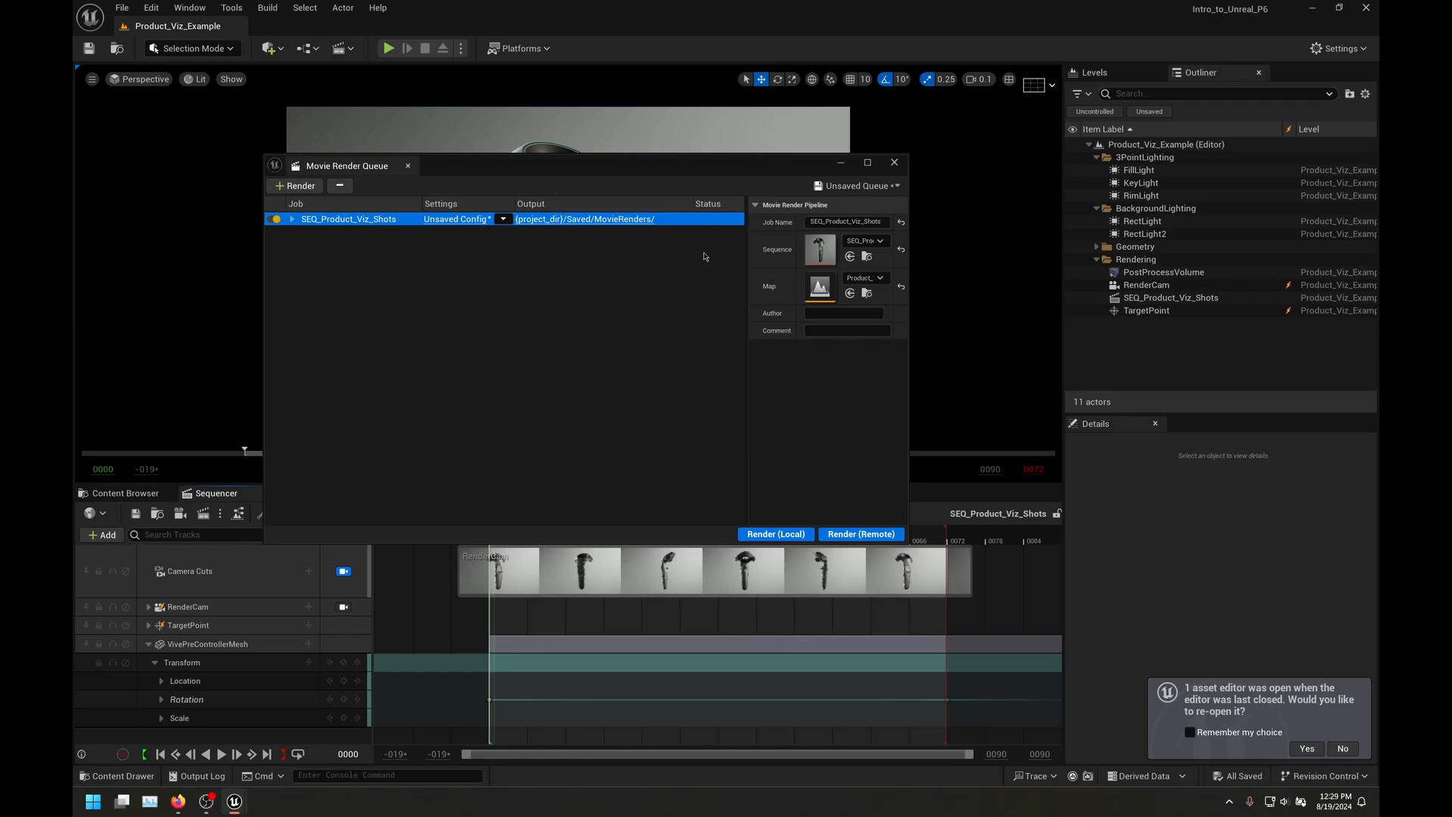
pyautogui.click(358, 295)
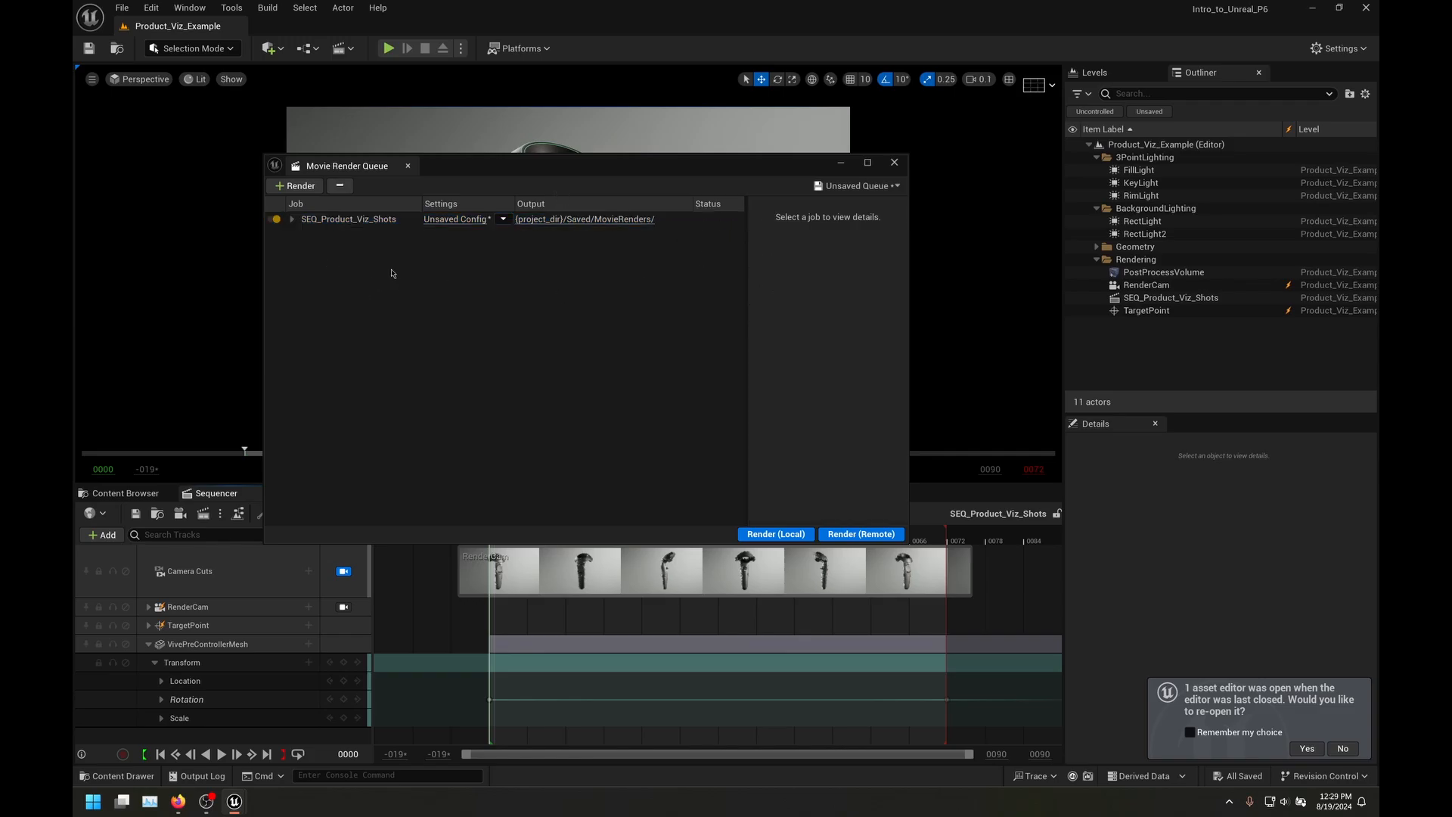
pyautogui.click(344, 223)
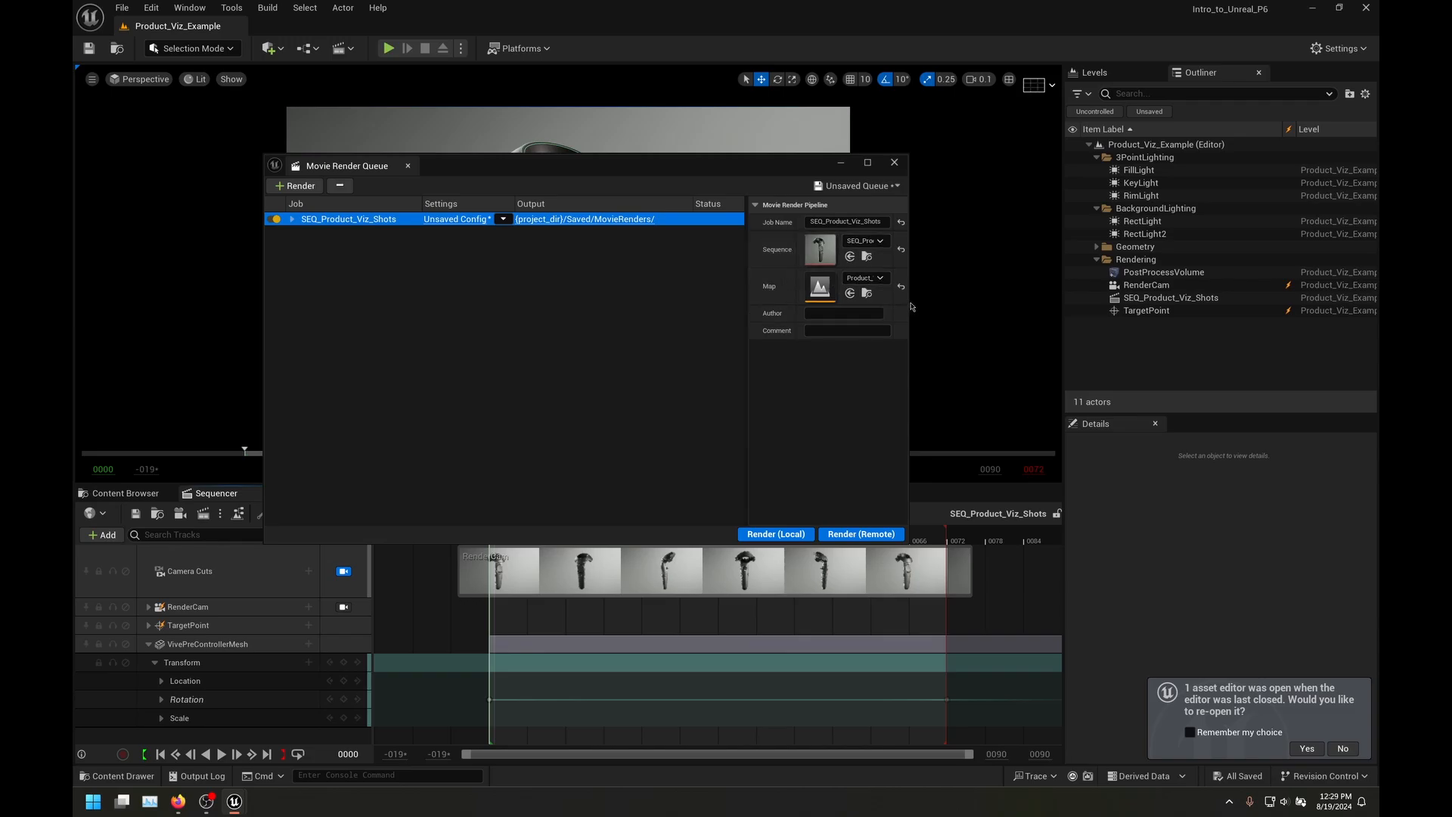
pyautogui.moveTo(908, 300); pyautogui.dragTo(1017, 300)
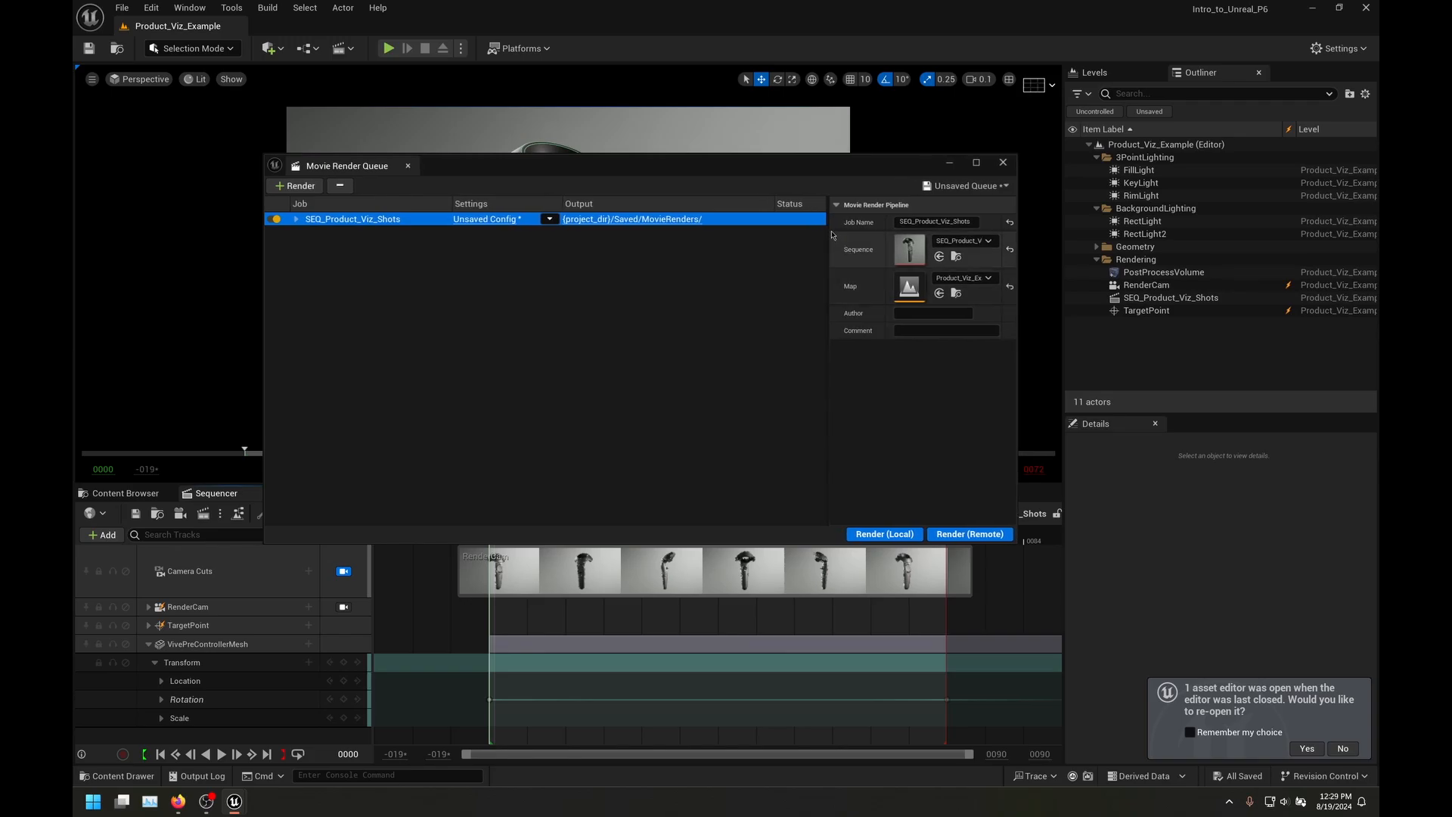
pyautogui.moveTo(830, 245); pyautogui.dragTo(775, 246)
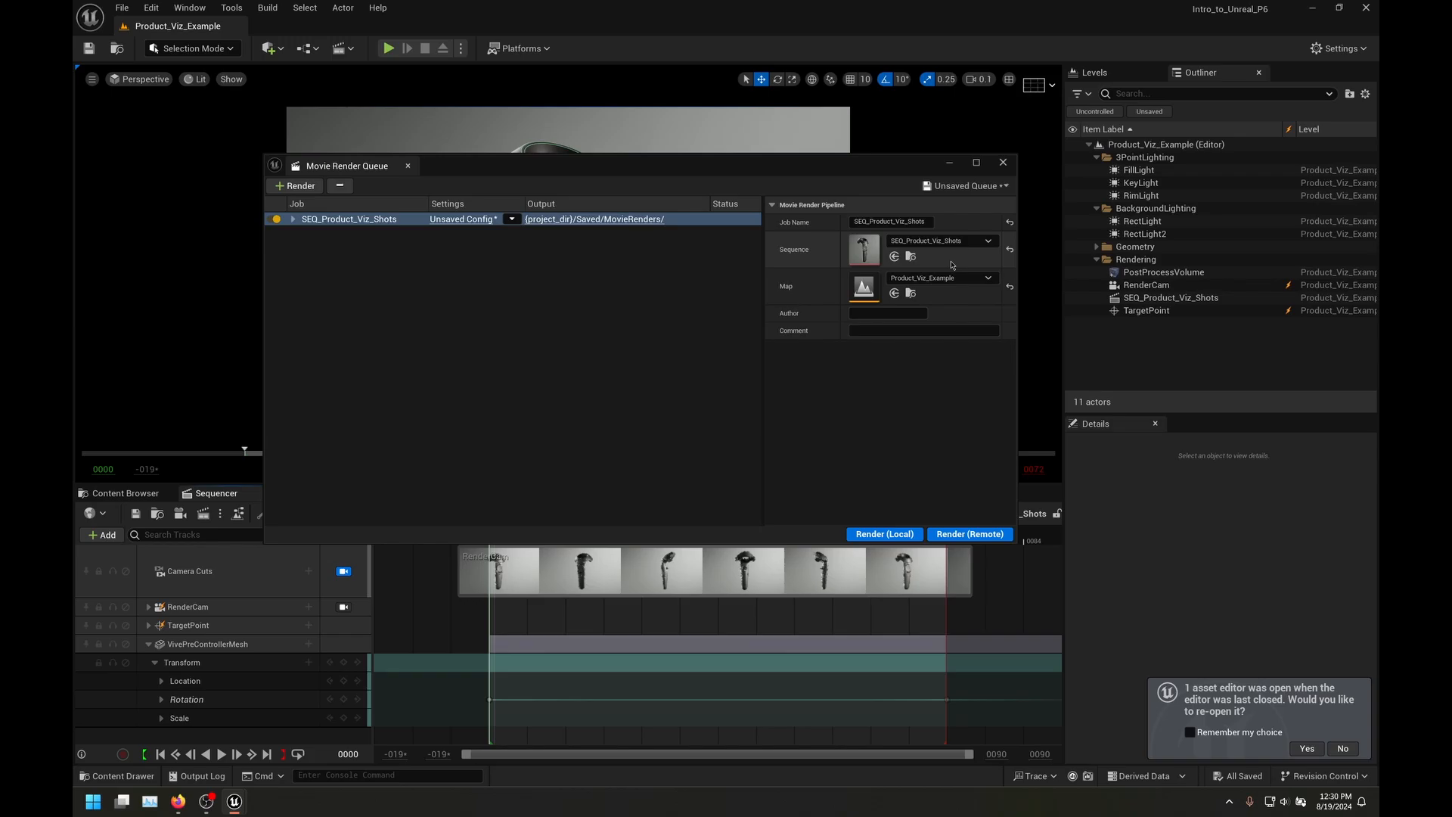
pyautogui.click(372, 230)
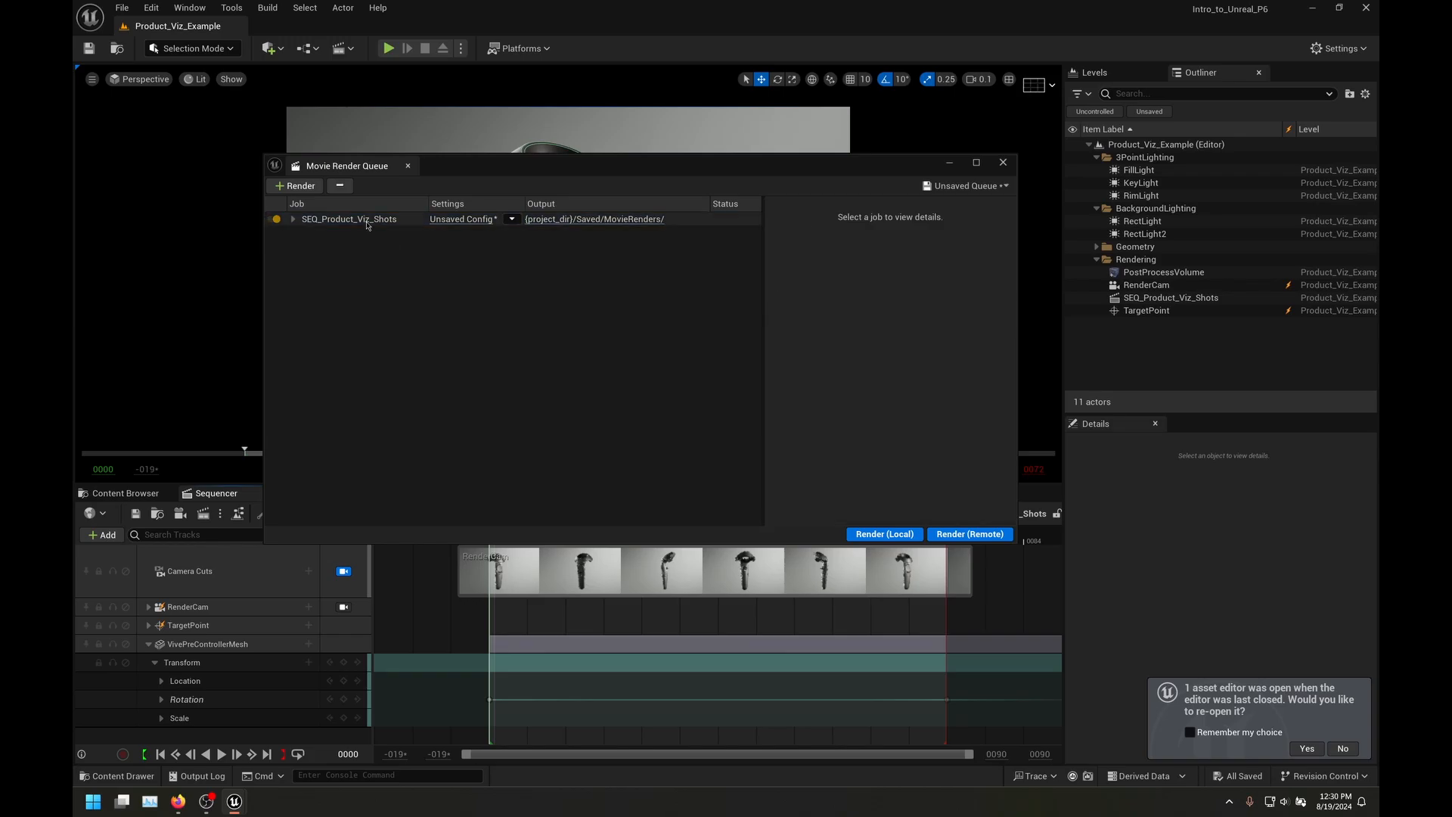
pyautogui.click(367, 224)
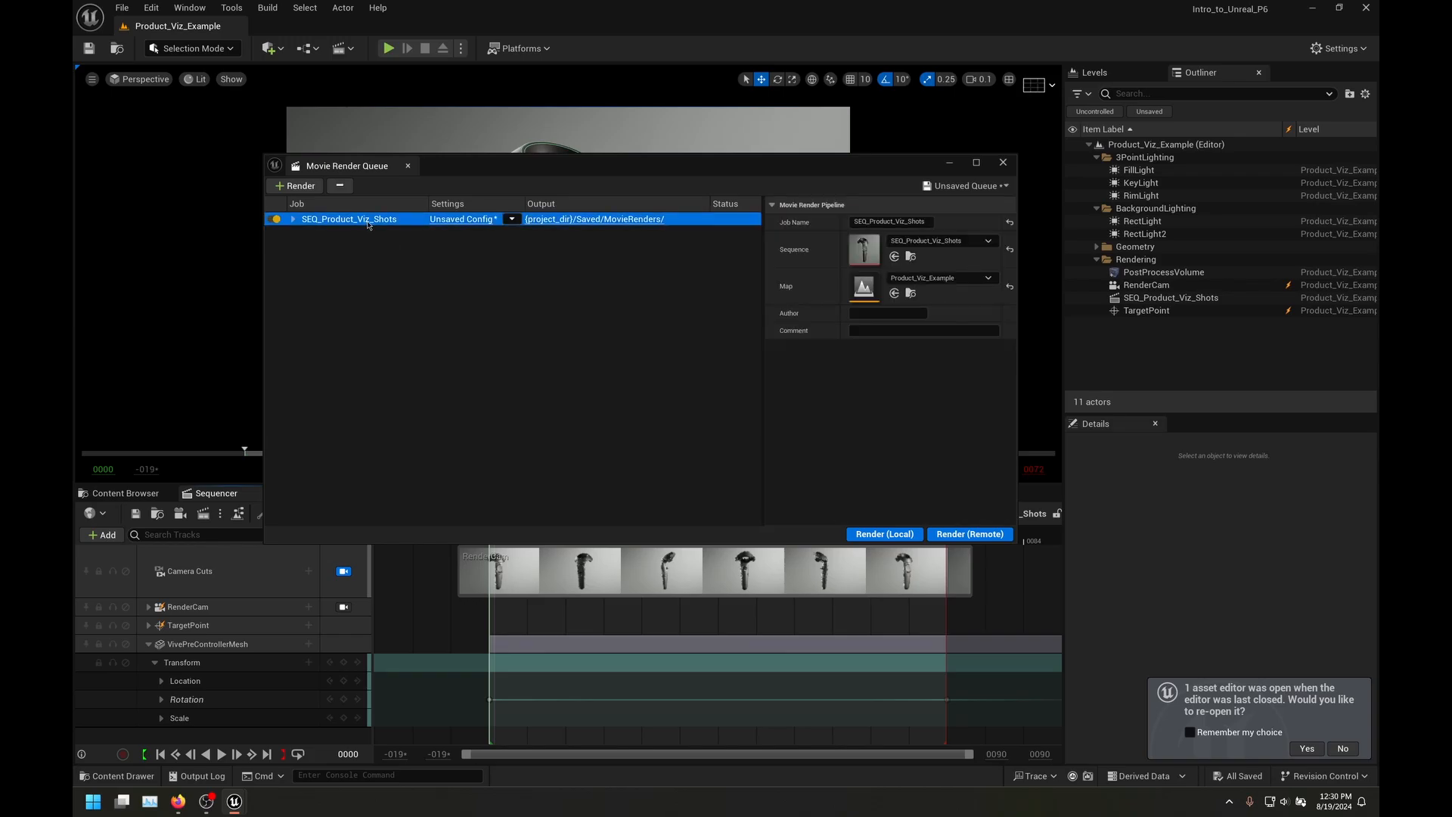
# Step: Open the SEQ_Product_Viz_Shots job's render configuration and review the types of settings that can be added
pyautogui.click(459, 224)
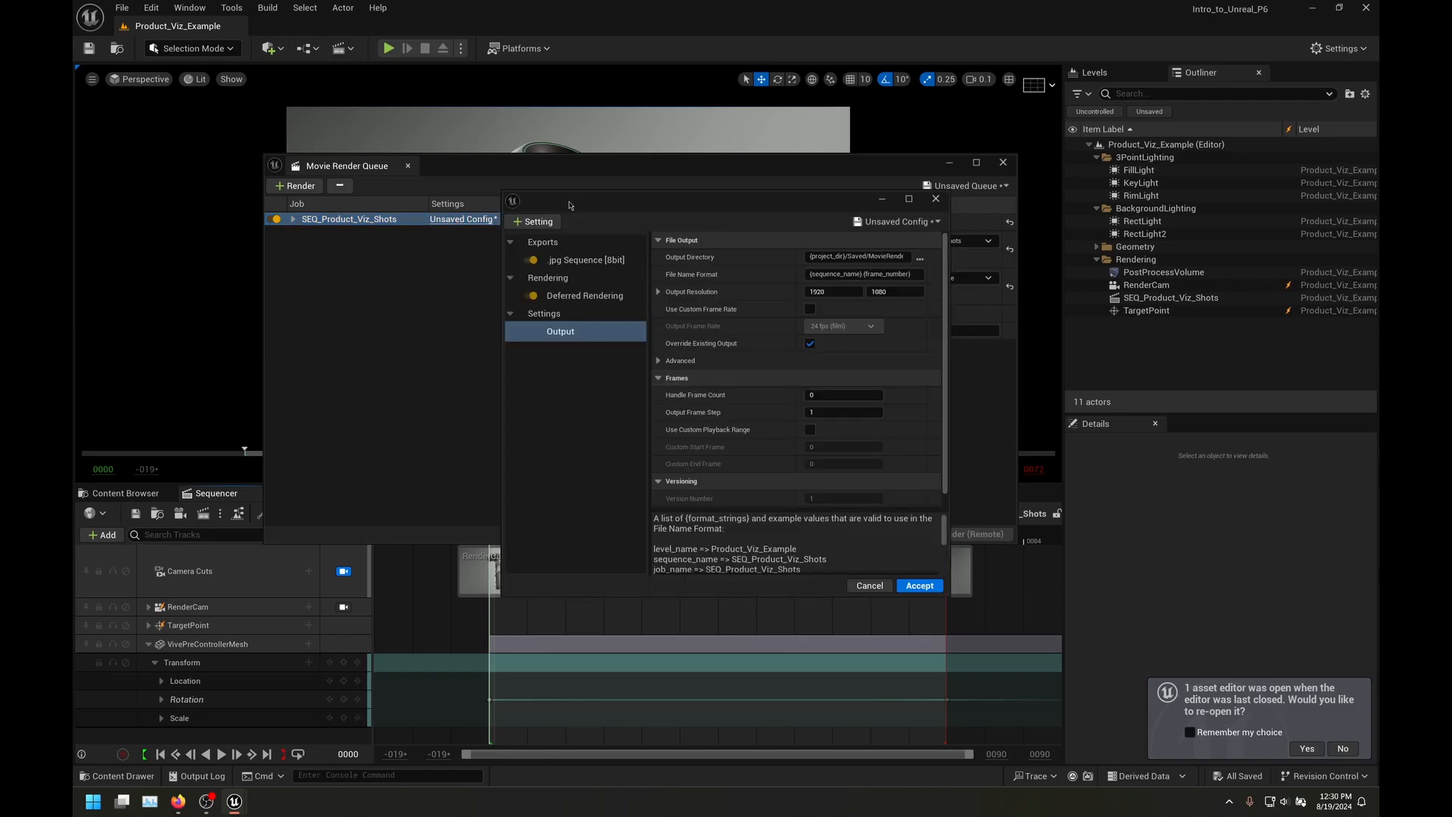
pyautogui.moveTo(569, 205); pyautogui.dragTo(448, 133)
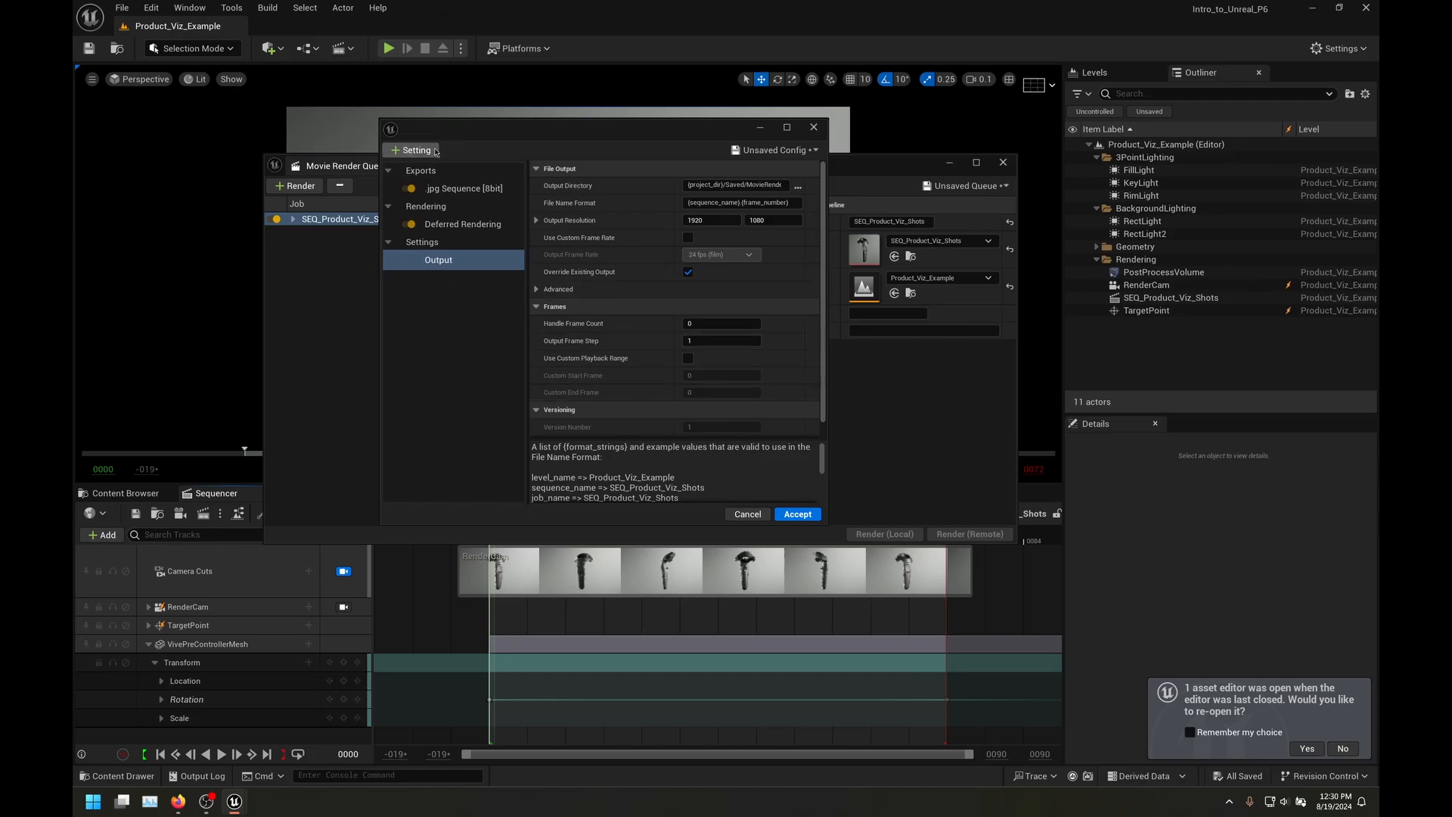
pyautogui.click(409, 149)
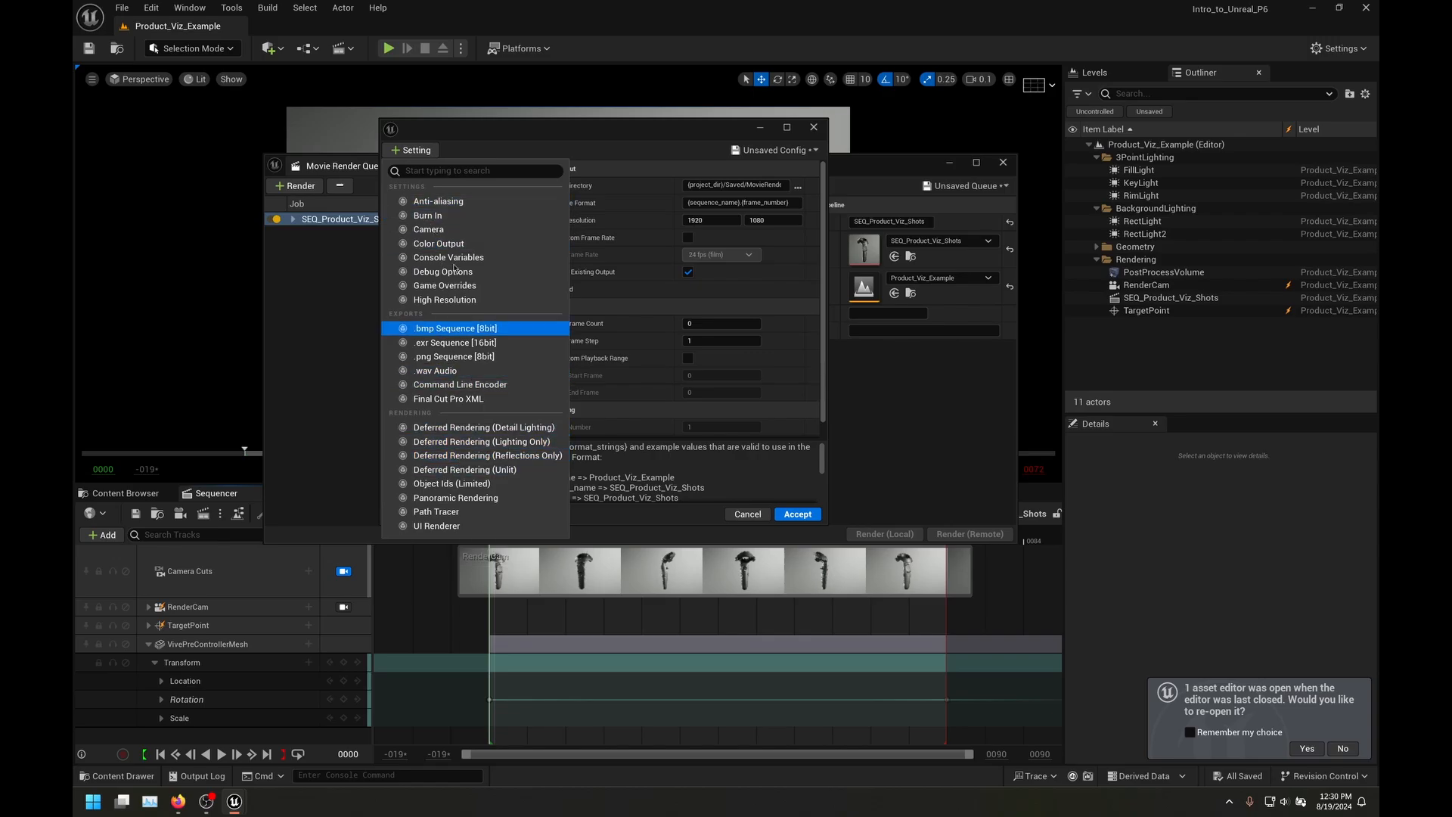
pyautogui.click(469, 156)
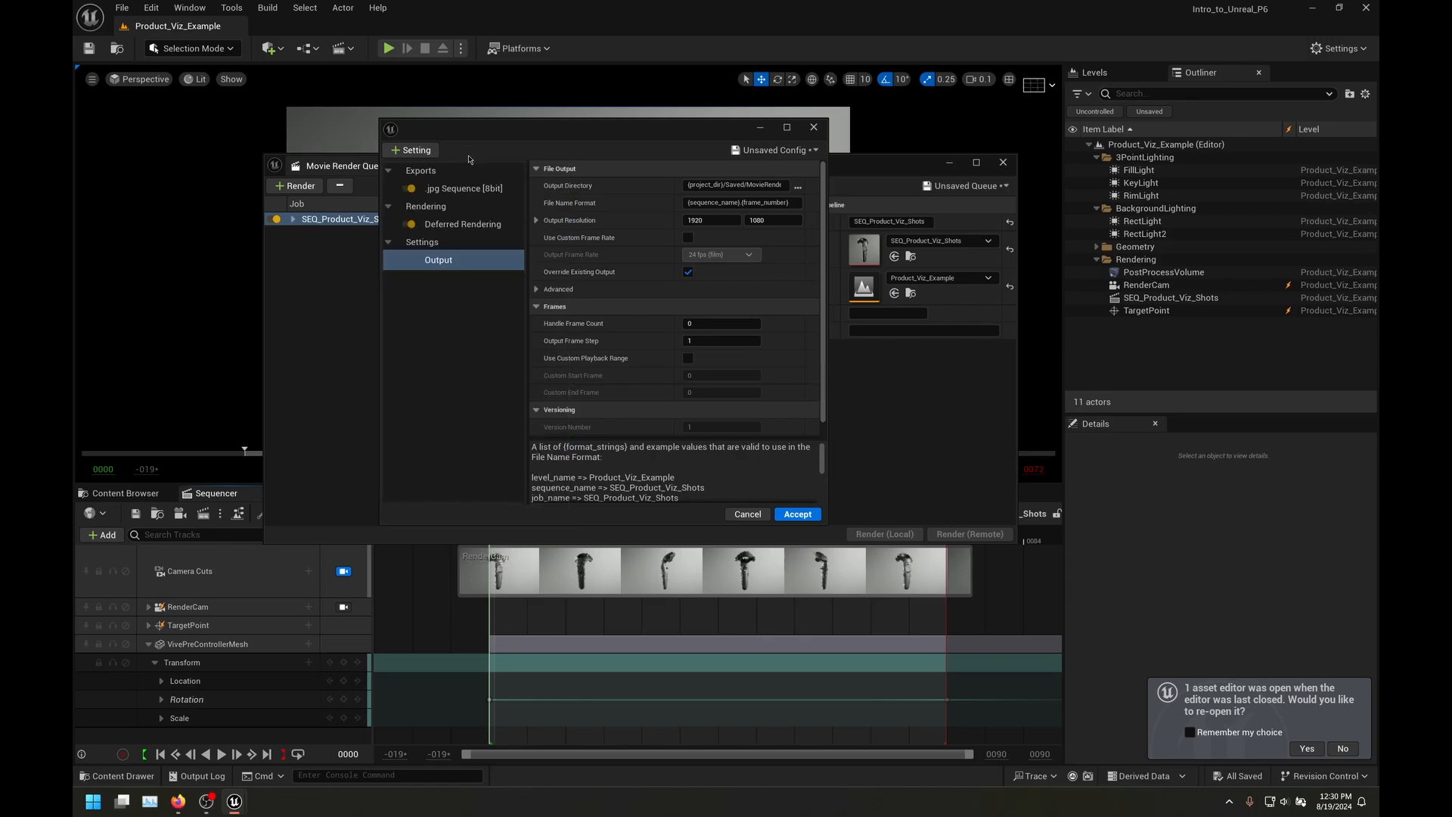
# Step: Review the job's default .jpg Sequence export, Deferred Rendering and Output settings
pyautogui.click(450, 193)
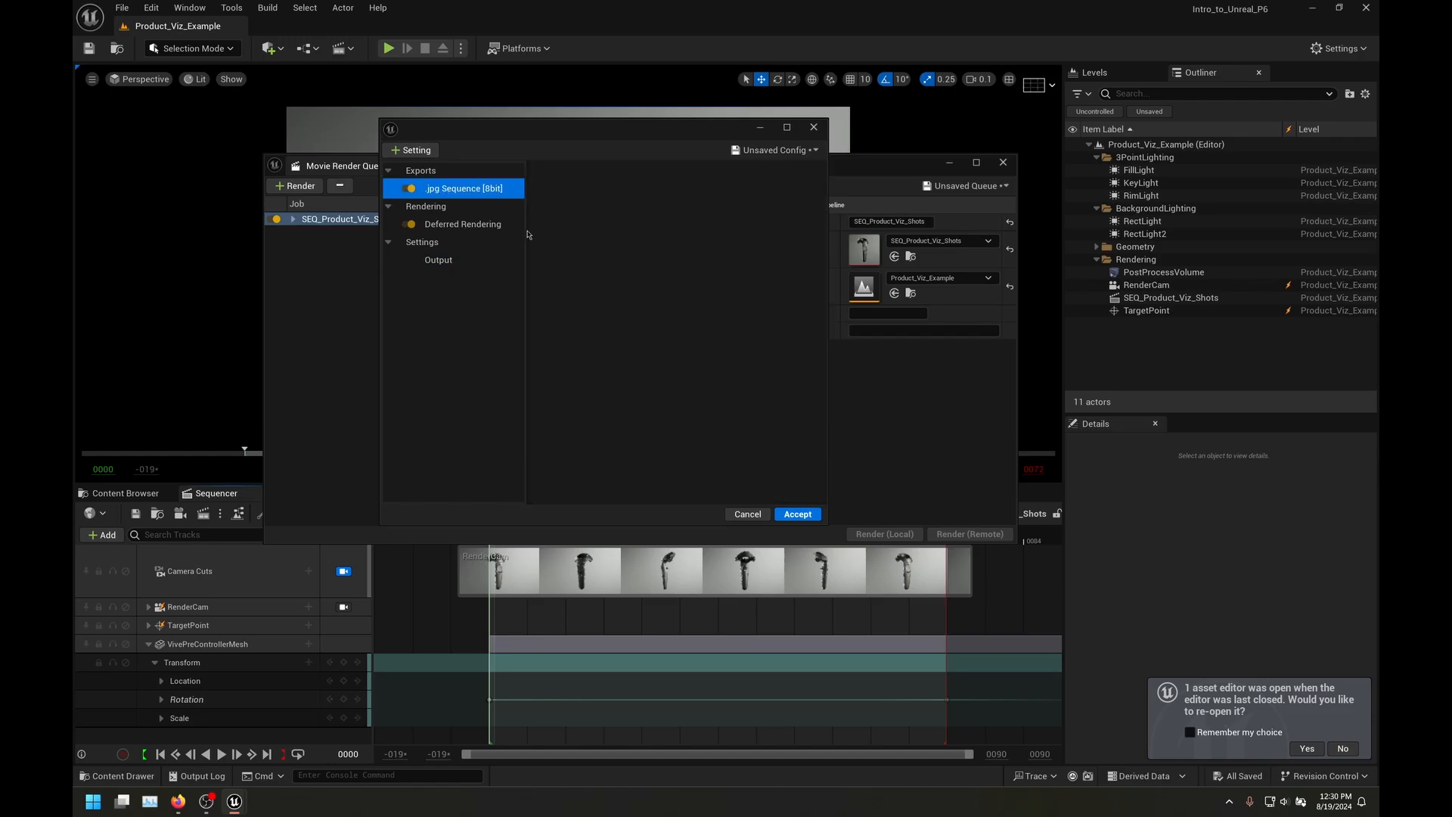
pyautogui.click(463, 225)
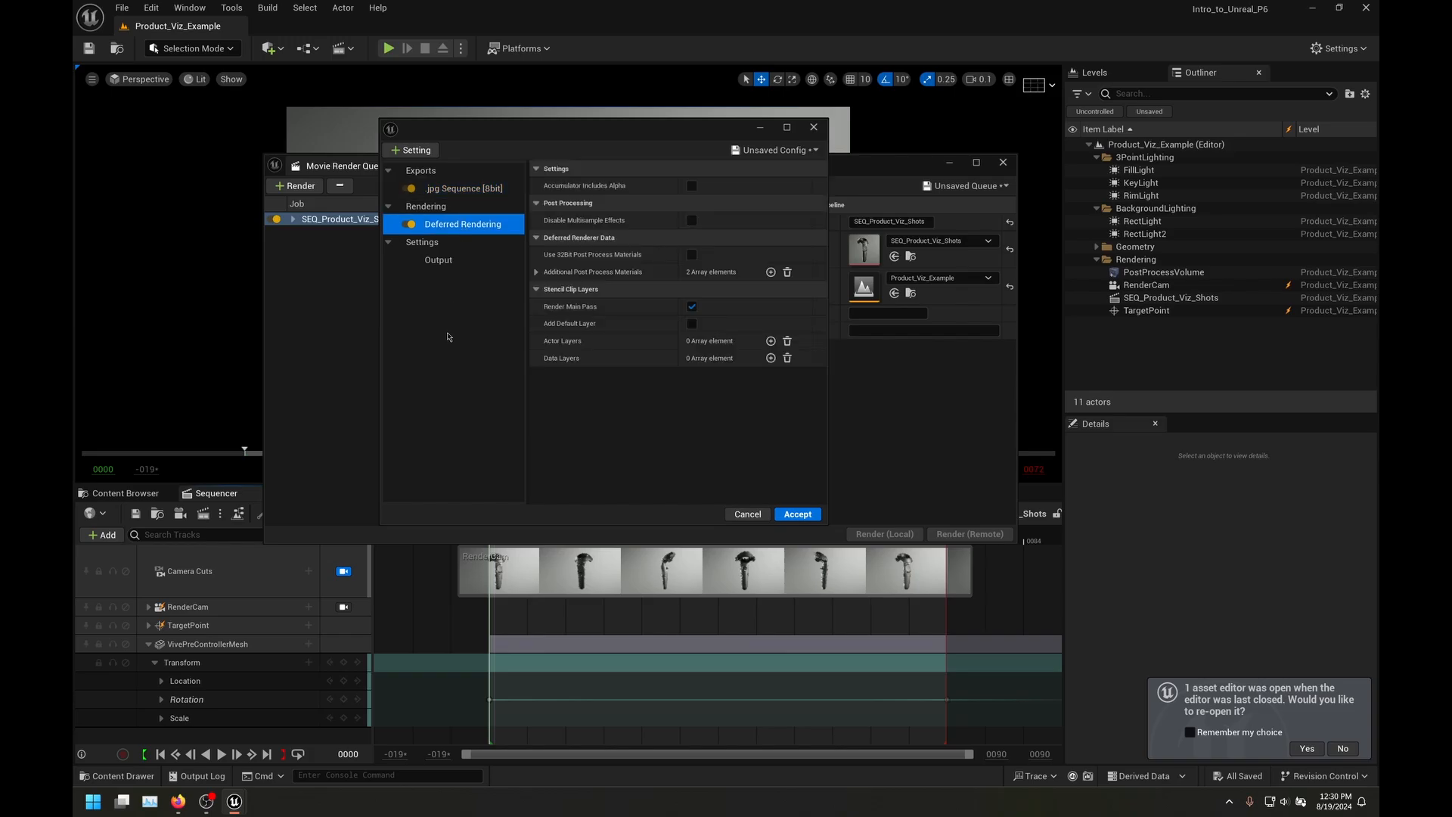
pyautogui.click(456, 270)
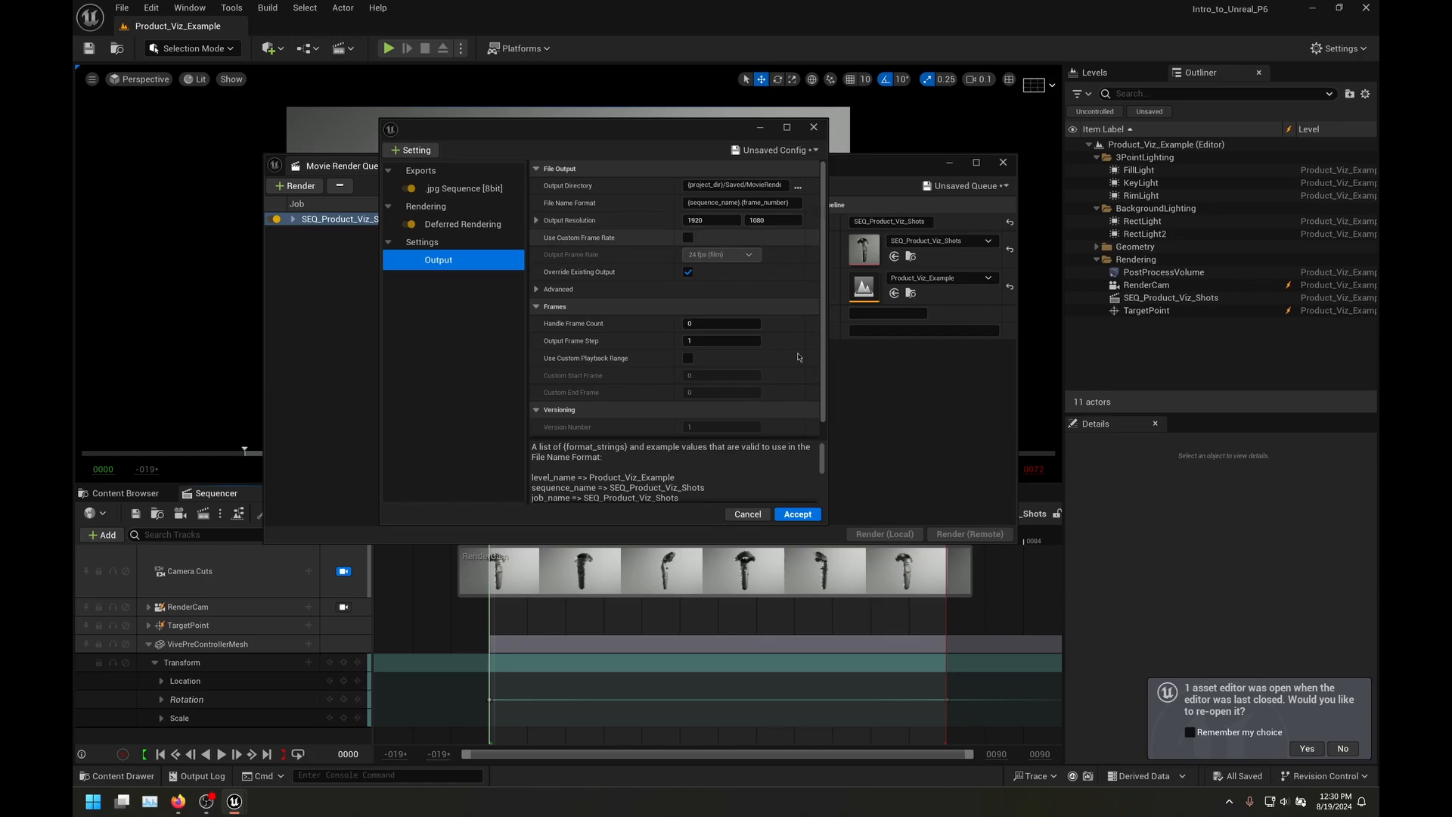
# Step: Replace the .jpg Sequence [8bit] export in the job's configuration with an .exr Sequence [16bit] export
pyautogui.click(475, 191)
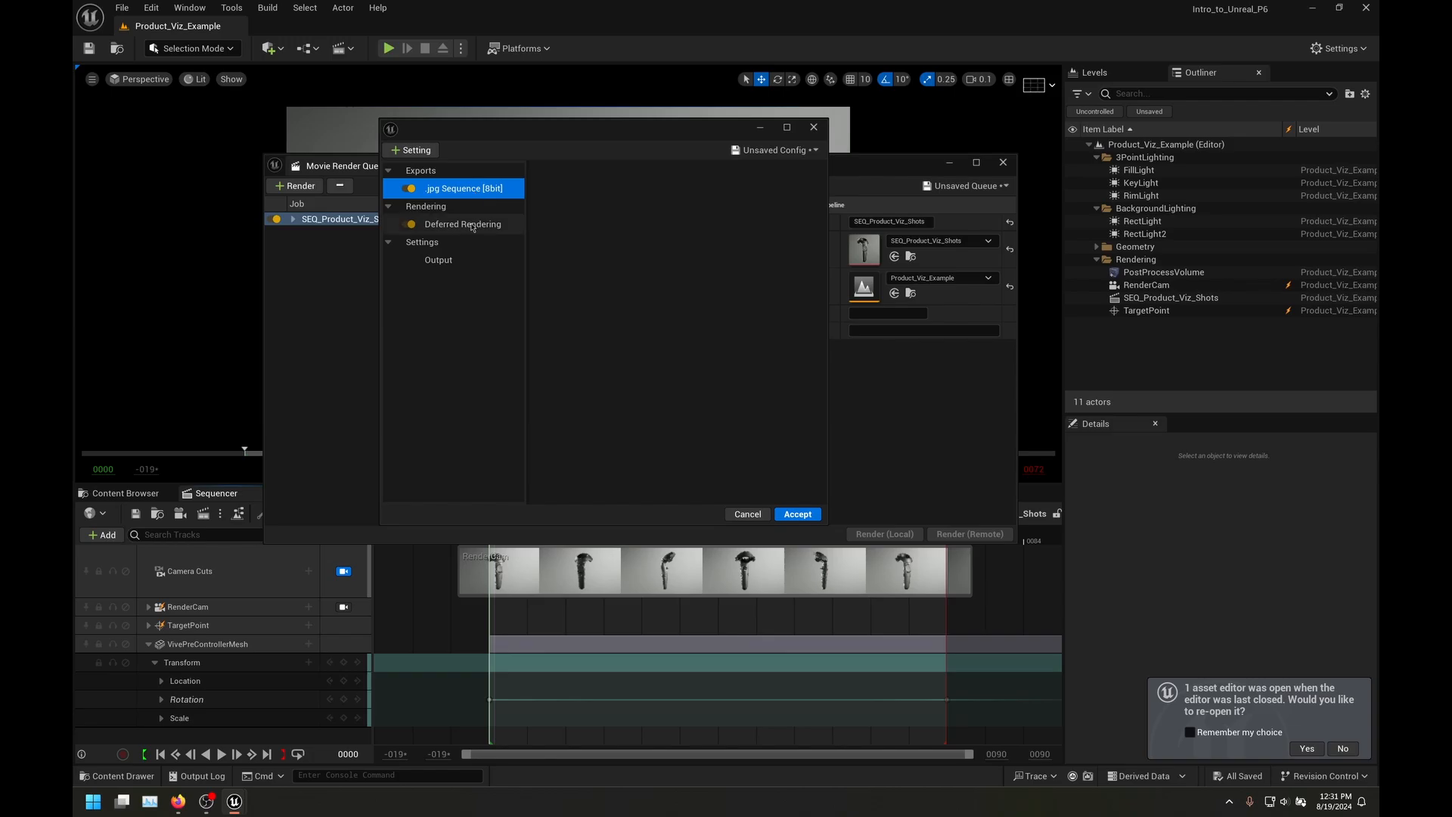
pyautogui.press('Delete')
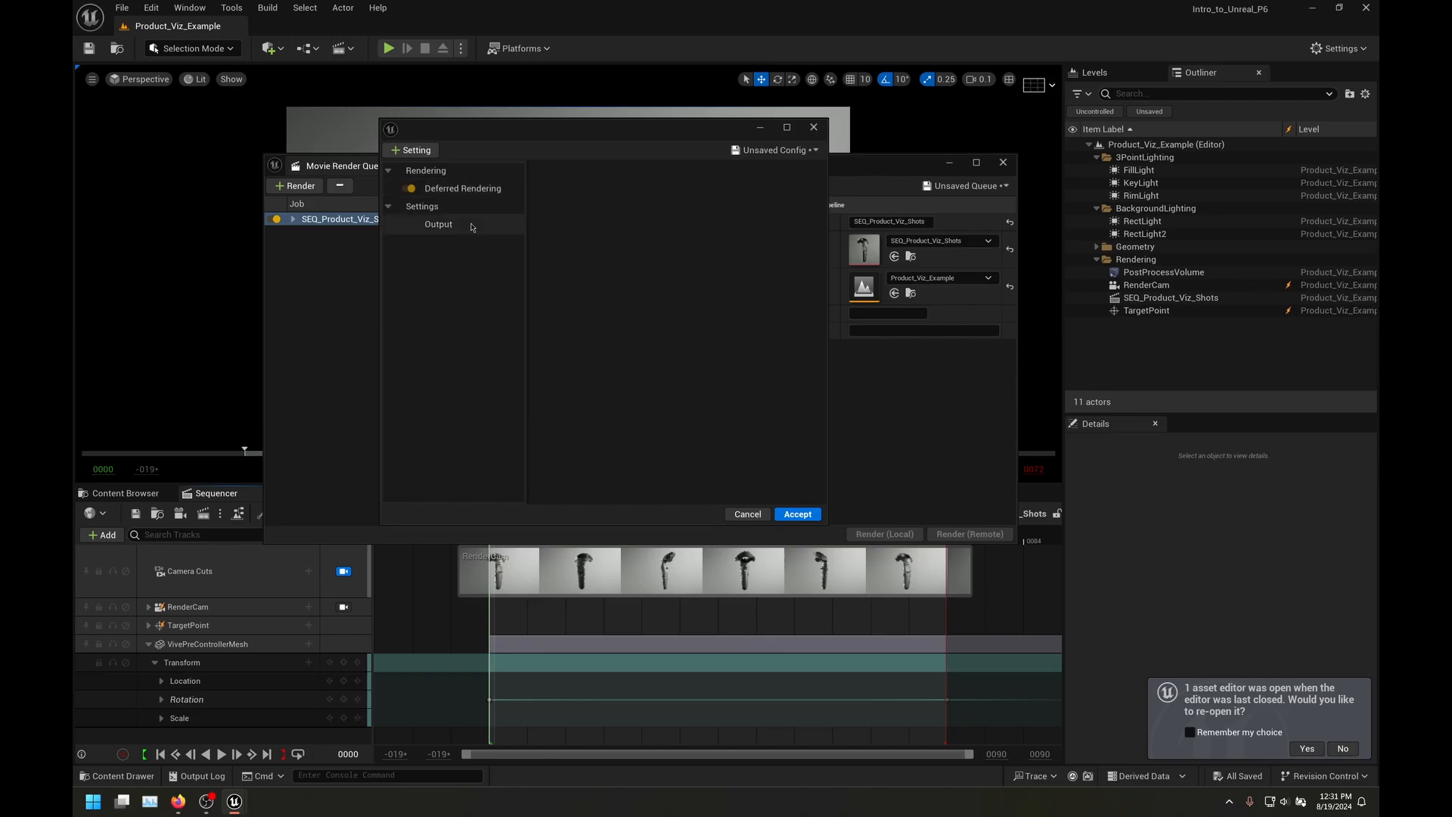
pyautogui.click(414, 151)
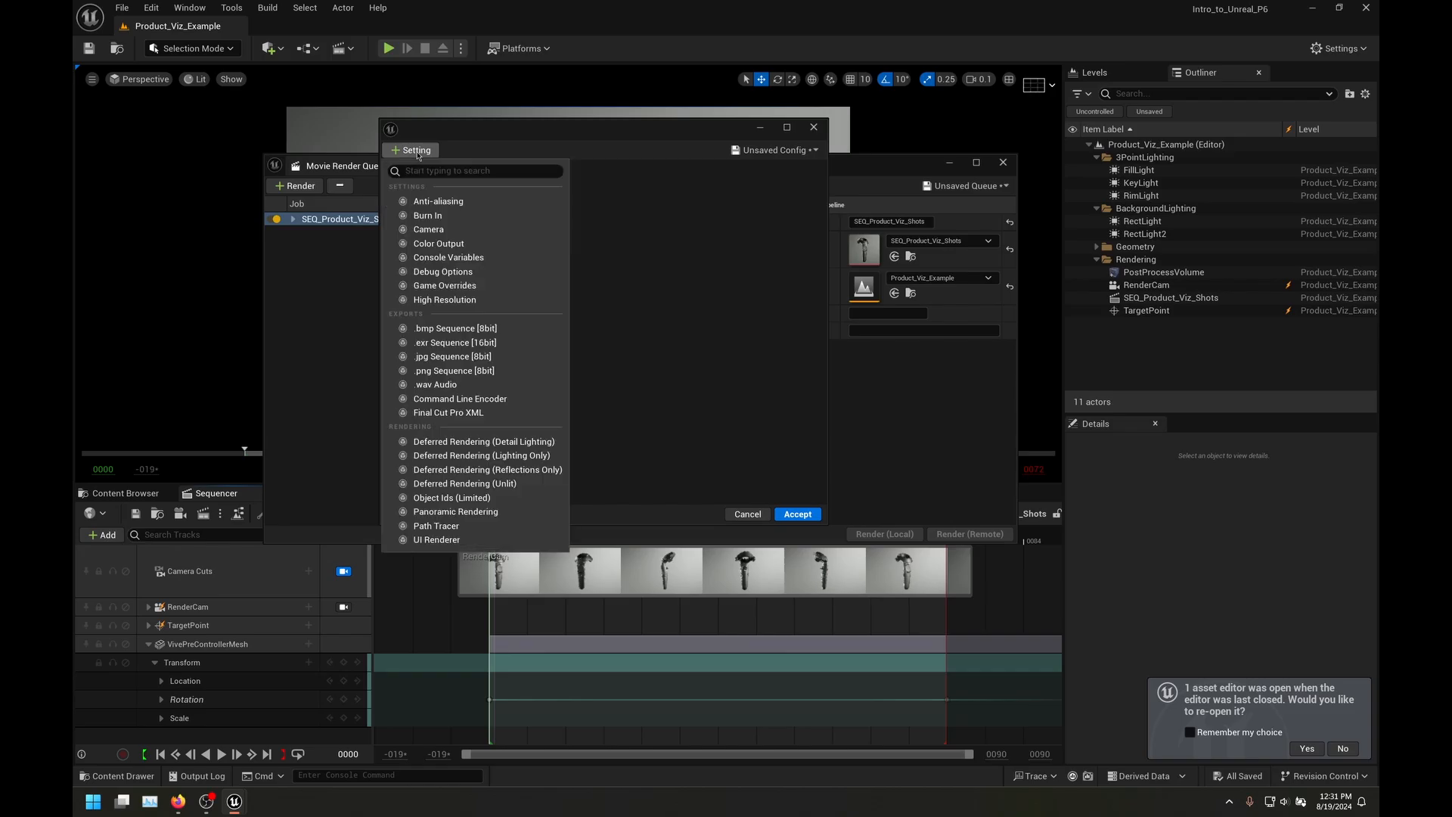
pyautogui.click(447, 343)
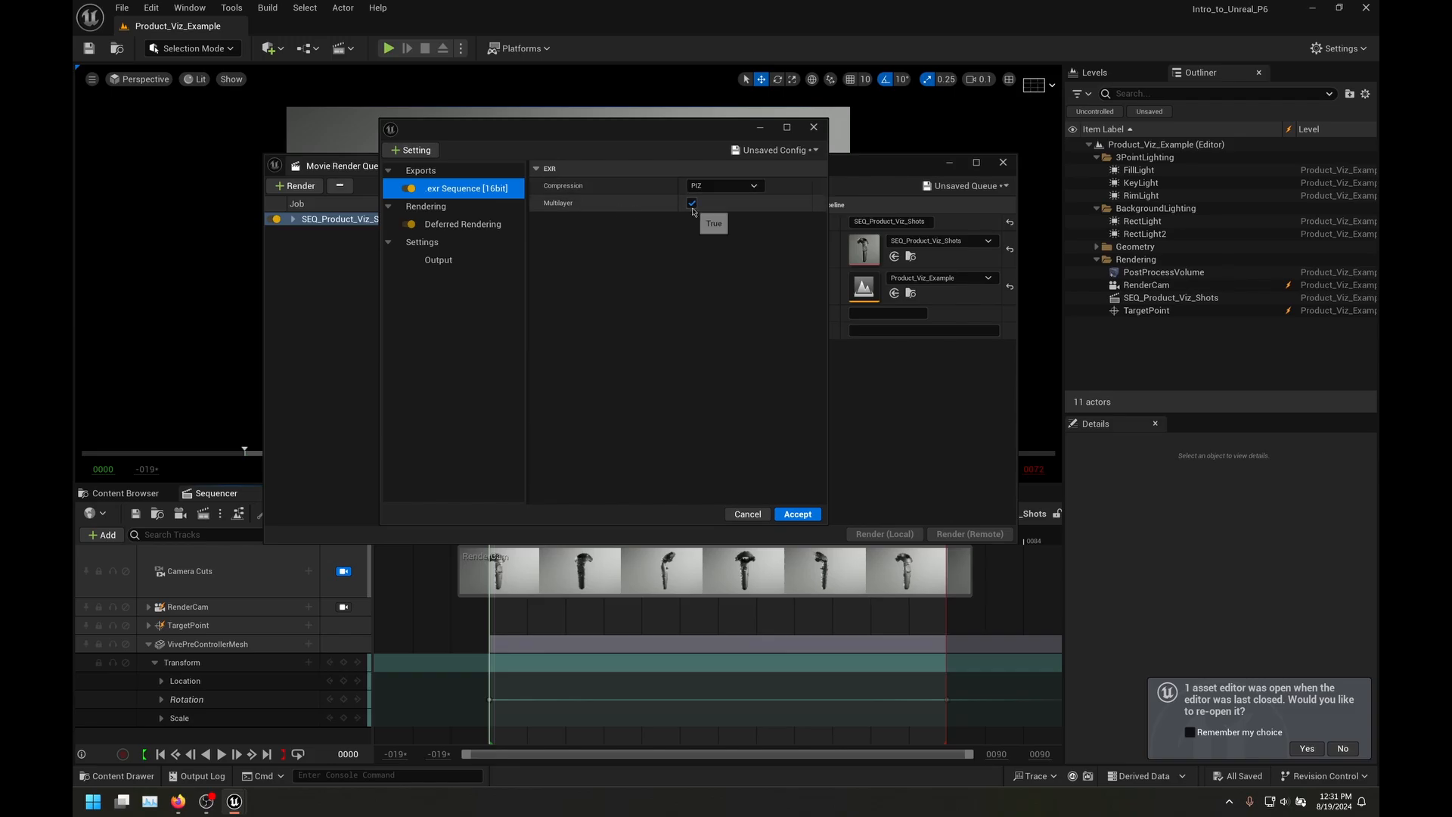
# Step: Add an Object Ids (Limited) render pass with Id Type set to Material and Include Translucent Objects enabled
pyautogui.click(414, 149)
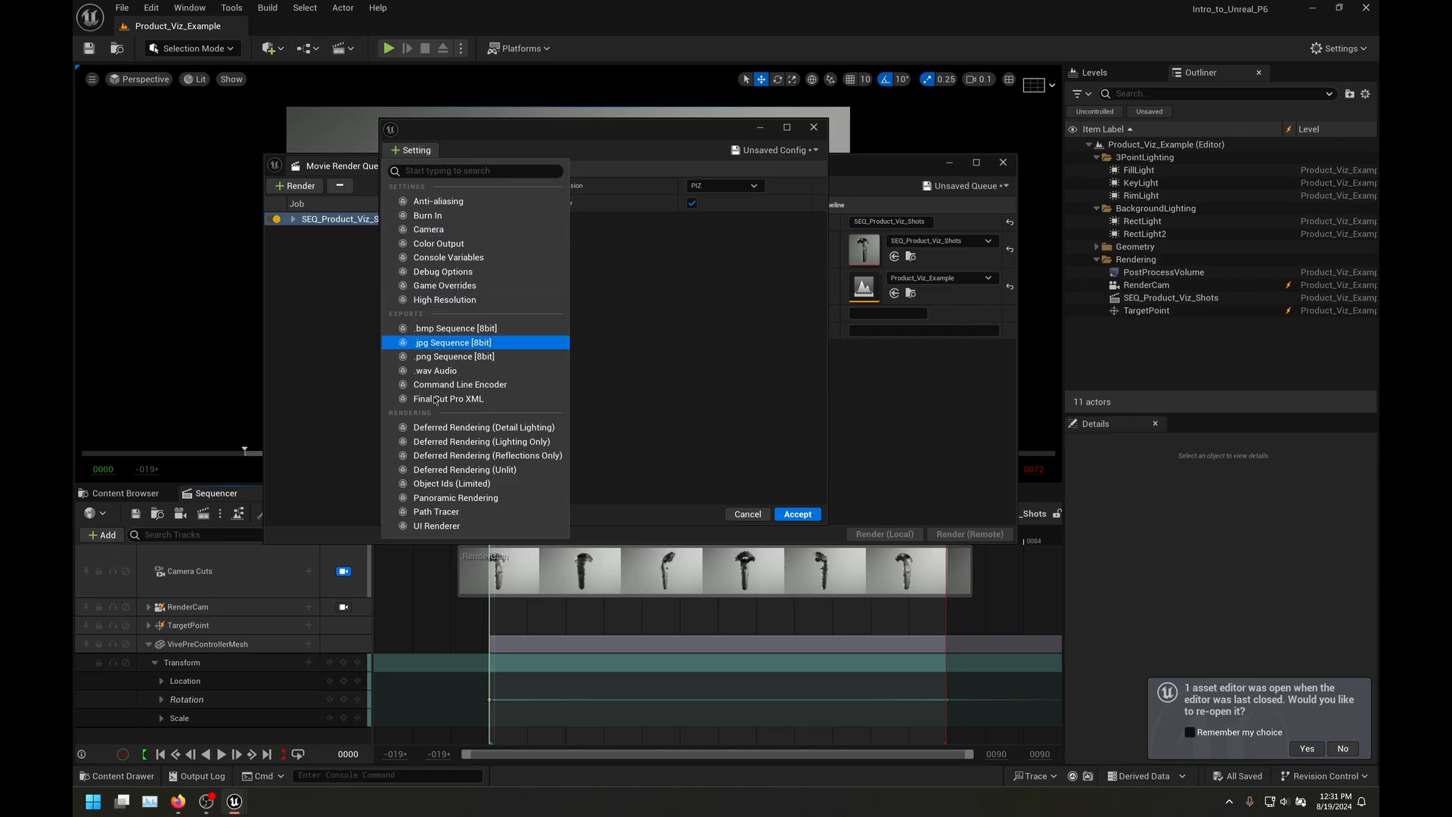
pyautogui.click(466, 484)
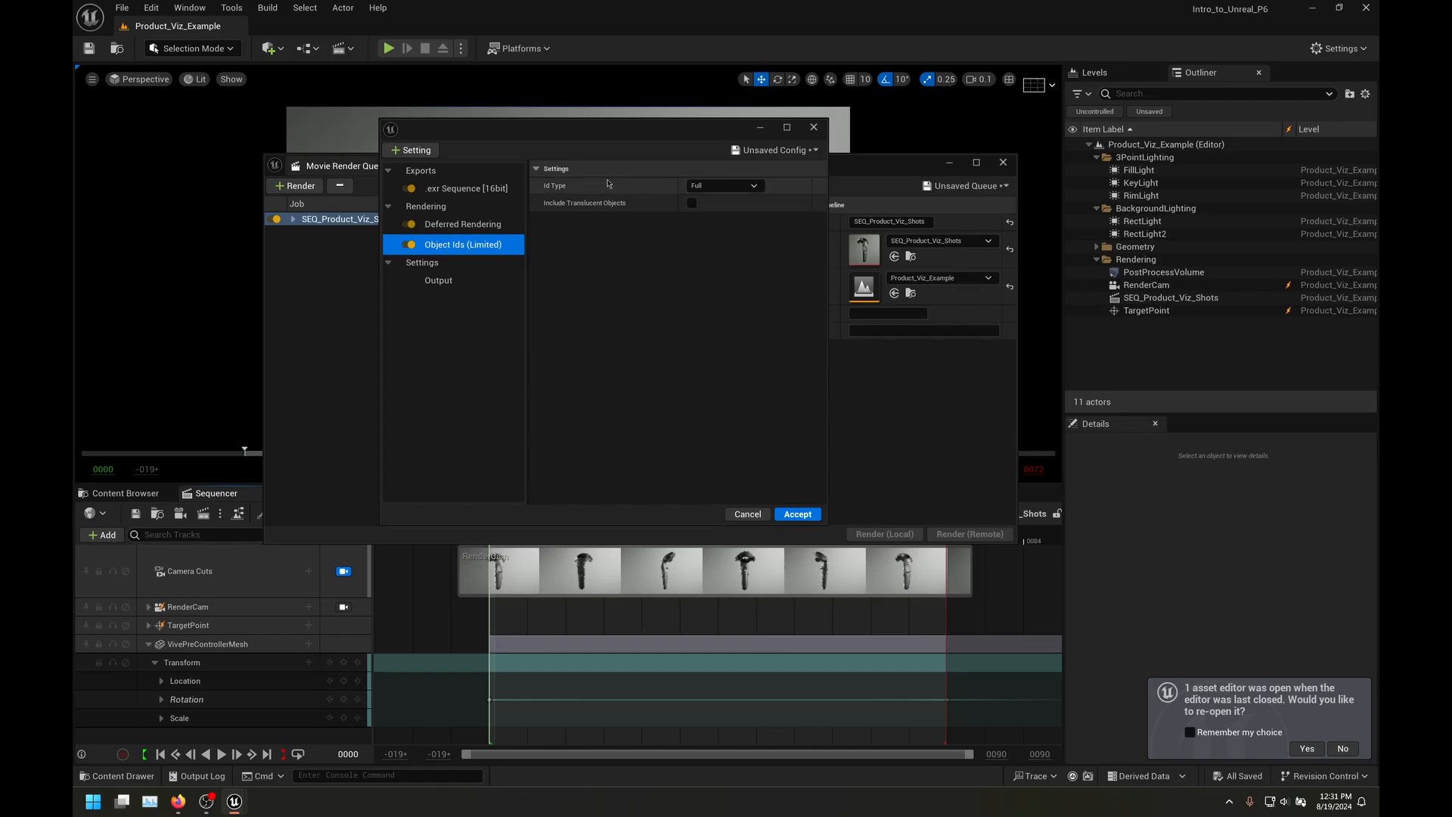
pyautogui.click(732, 187)
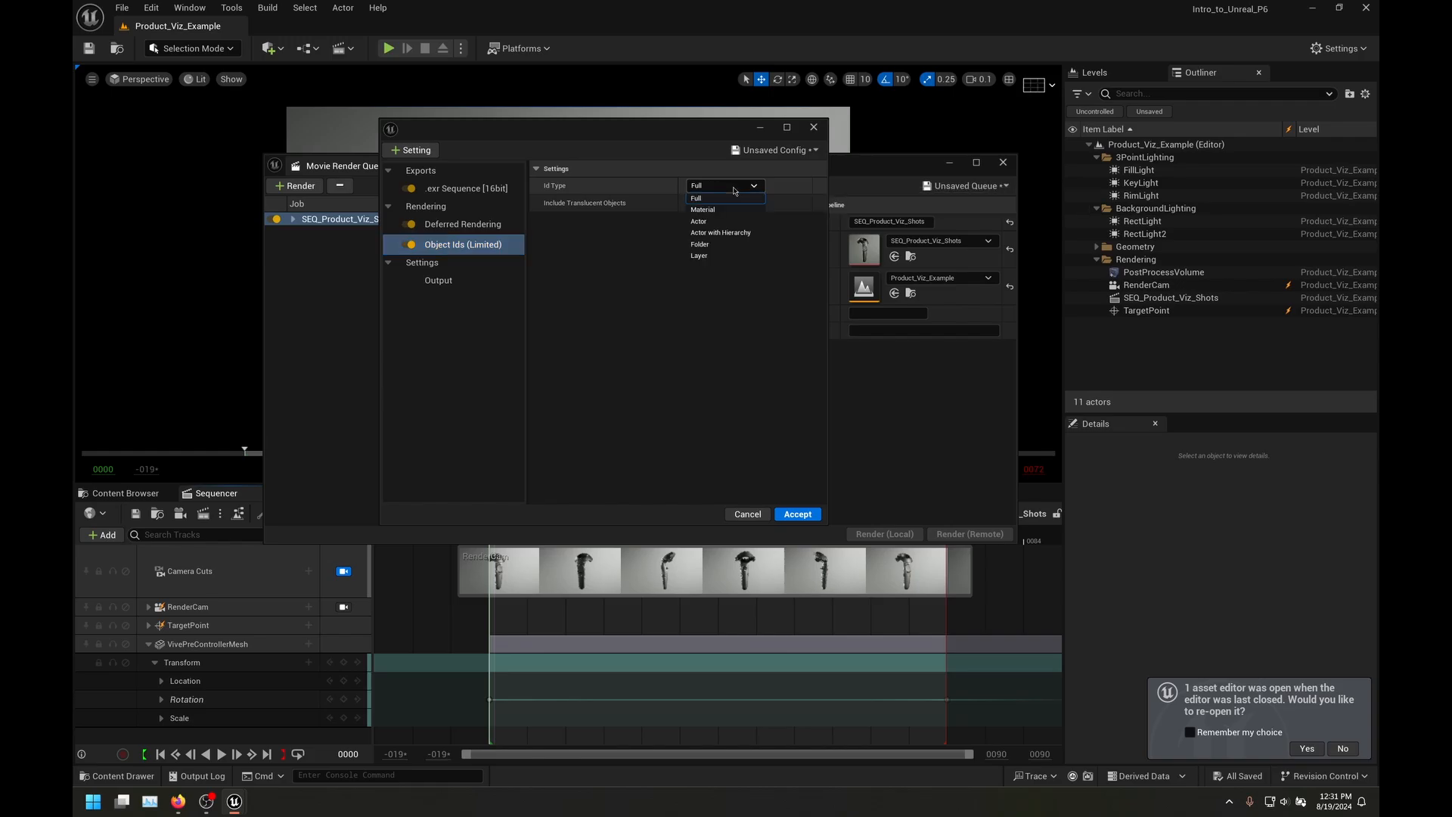
pyautogui.click(712, 200)
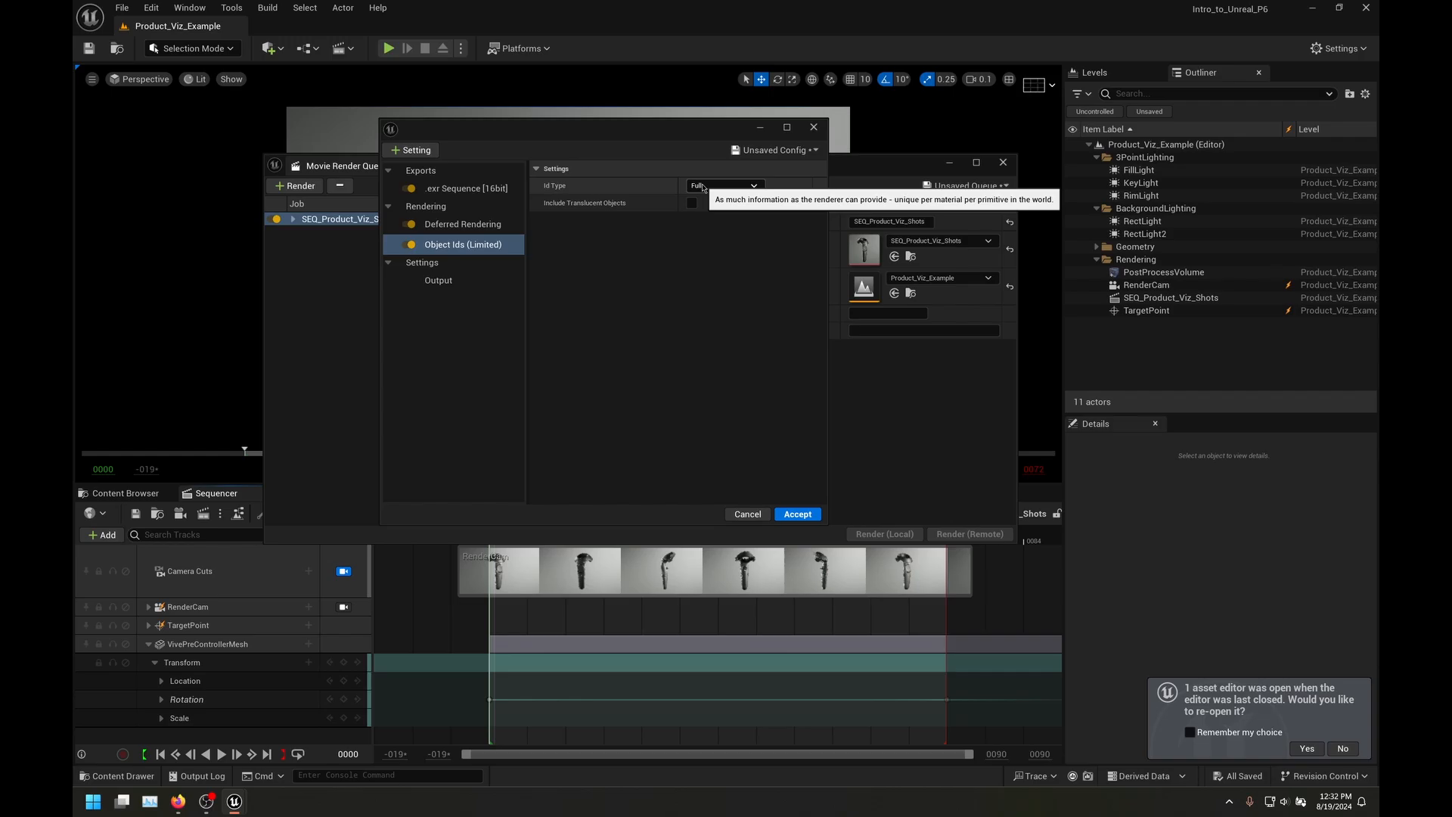
pyautogui.click(703, 186)
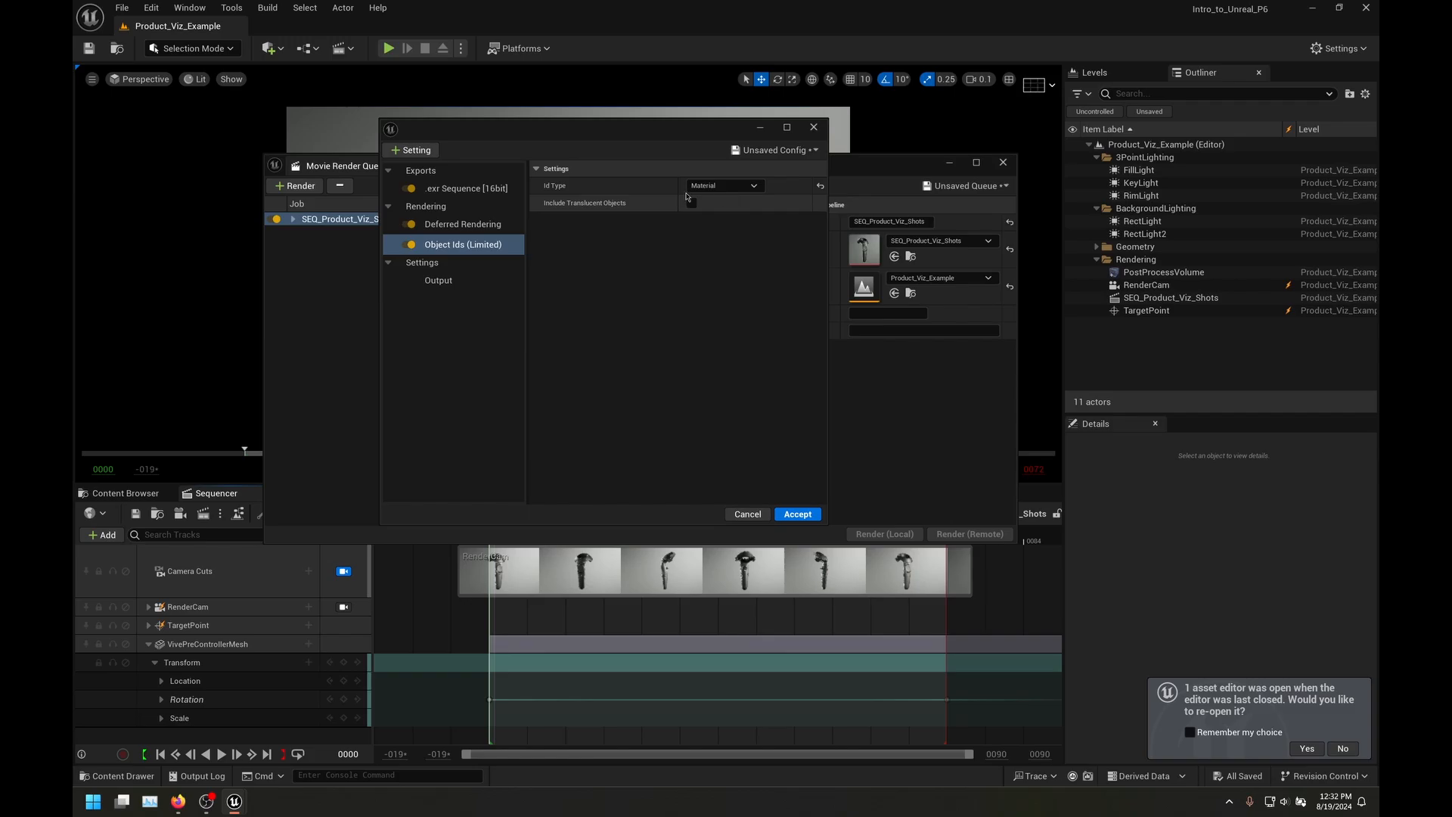
pyautogui.click(714, 211)
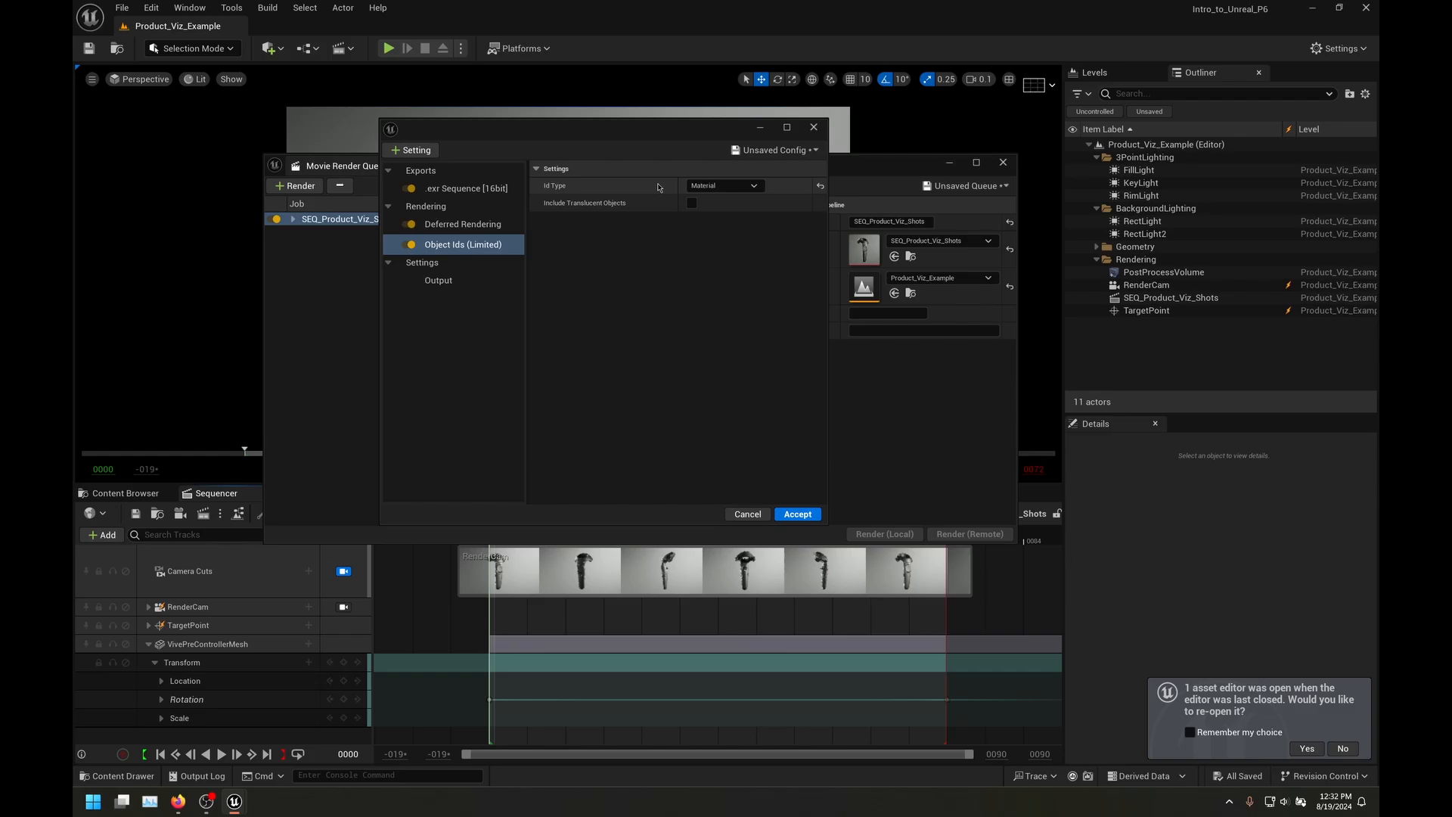
pyautogui.click(707, 186)
pyautogui.click(716, 197)
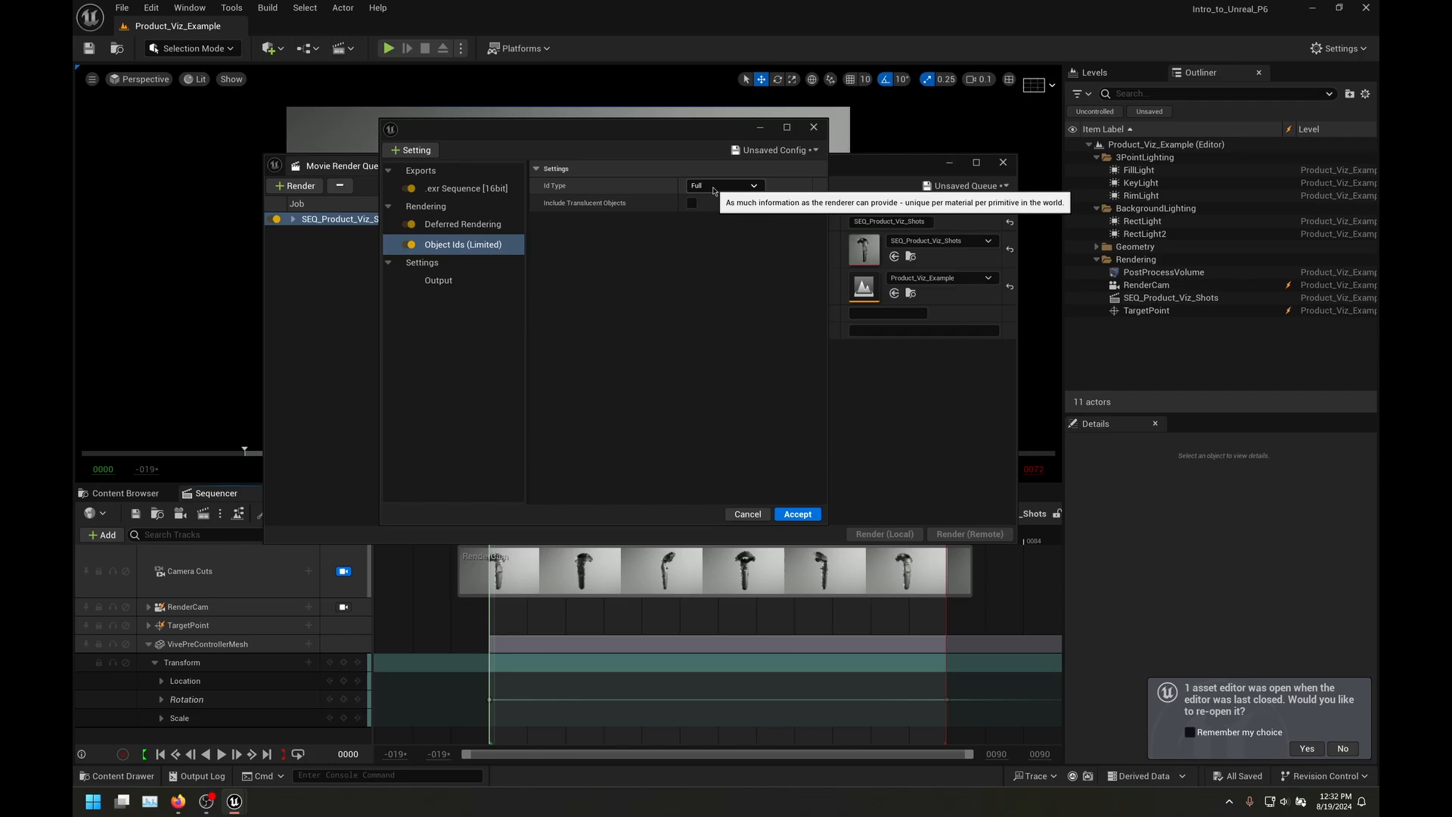
pyautogui.click(713, 188)
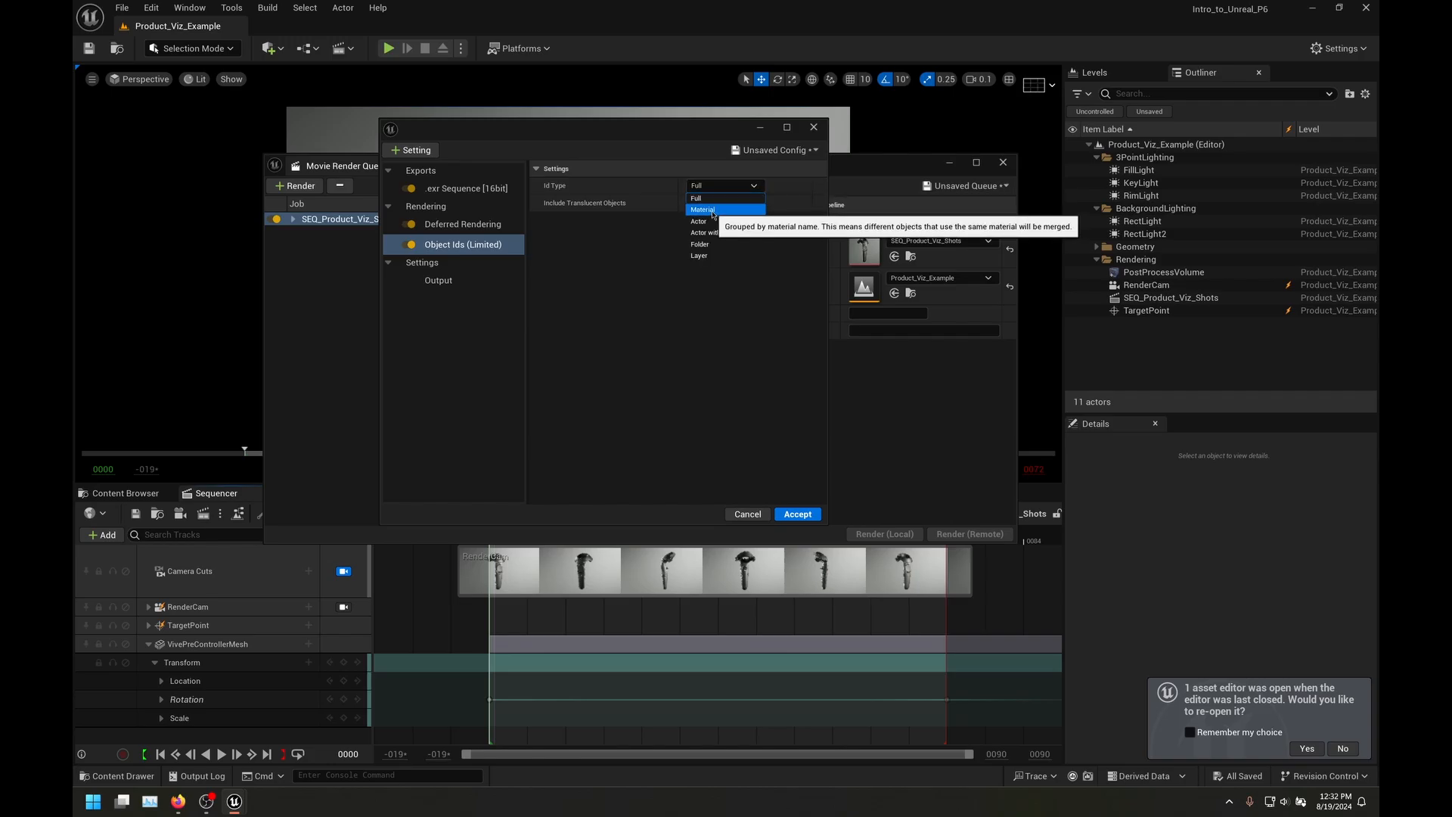
pyautogui.click(712, 210)
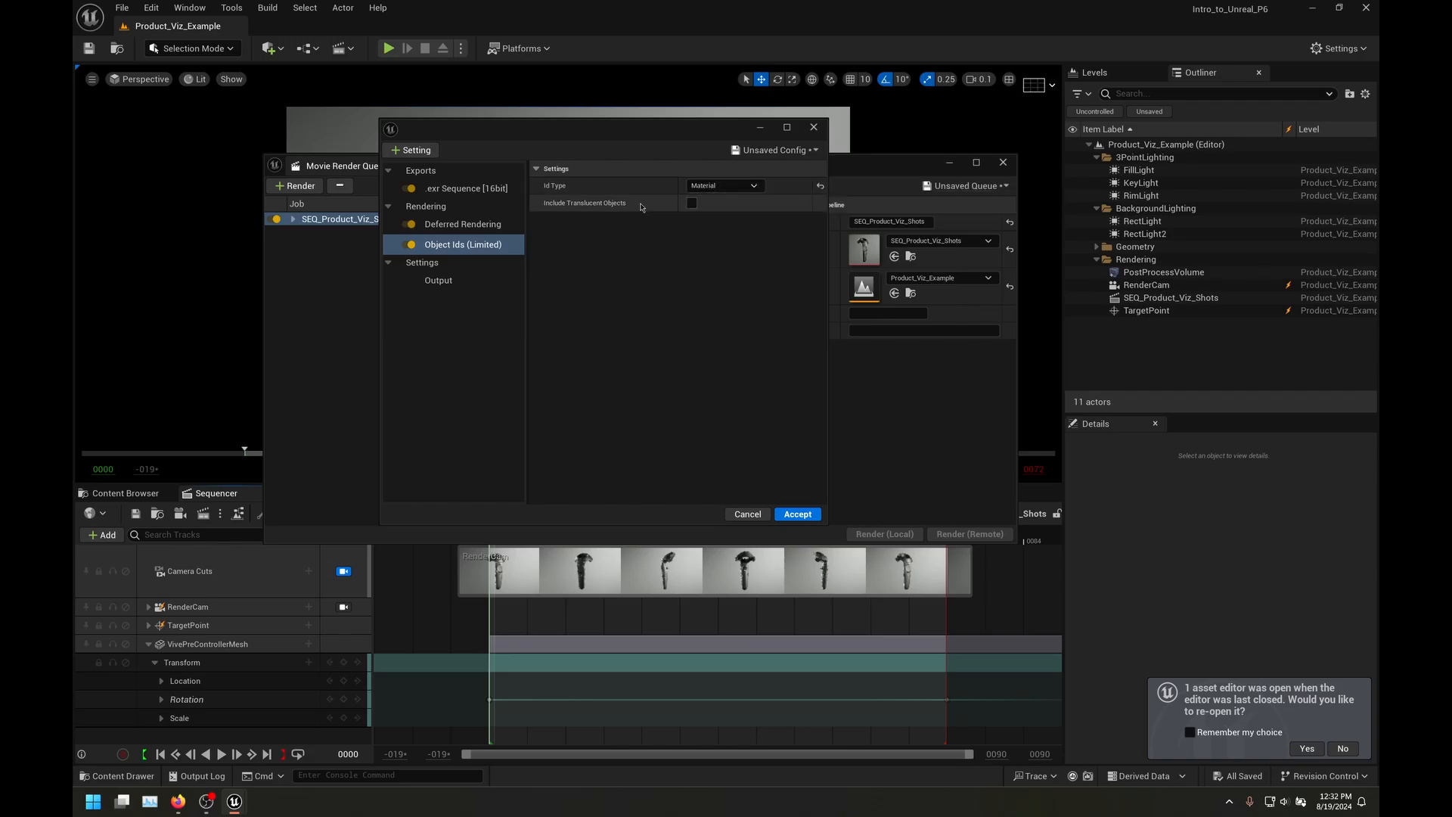
pyautogui.click(691, 203)
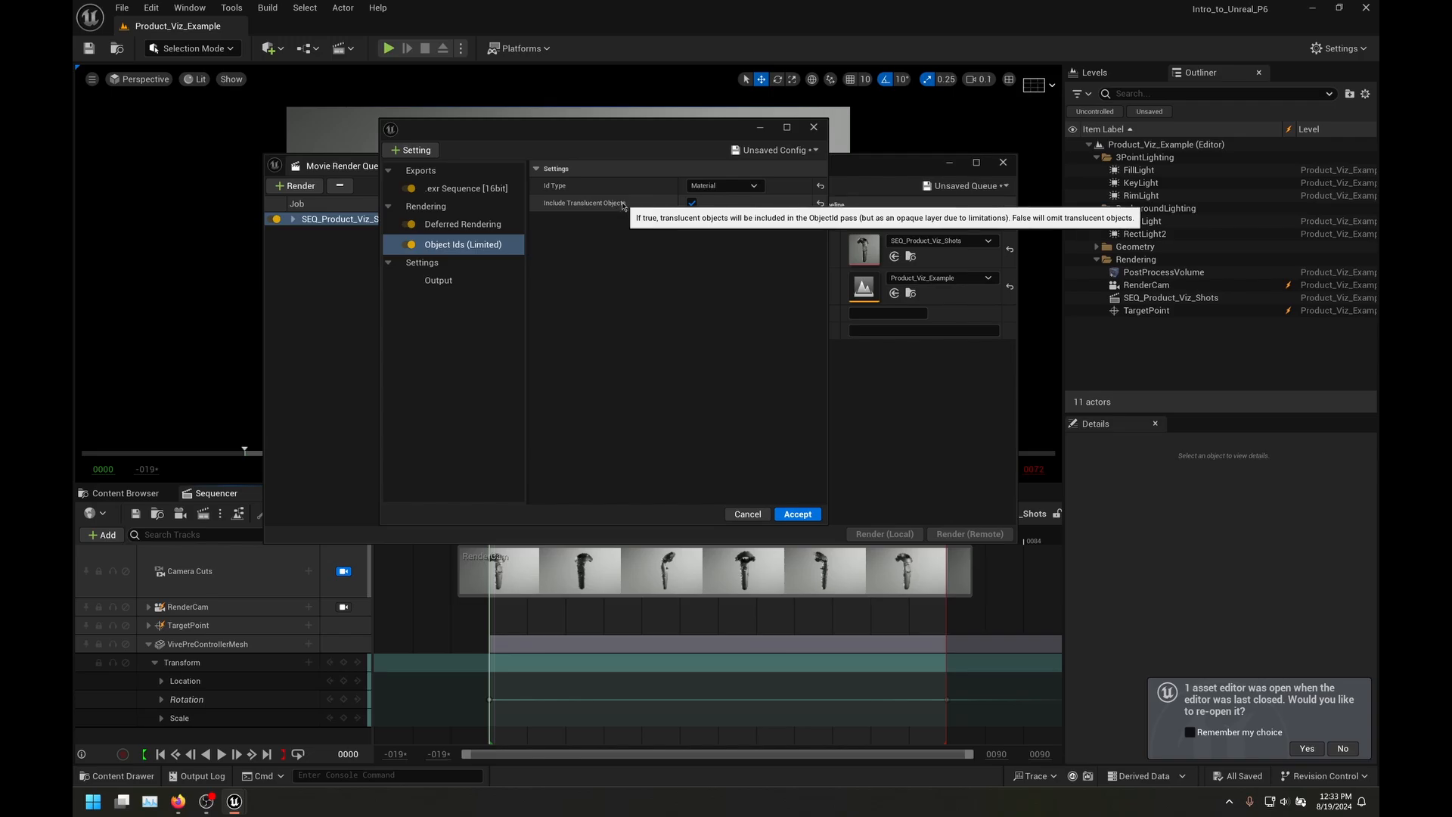
# Step: Add an Anti-aliasing setting with spatial sample count 32, temporal sample count 4 and Override Anti Aliasing enabled, and expand its advanced options
pyautogui.click(412, 150)
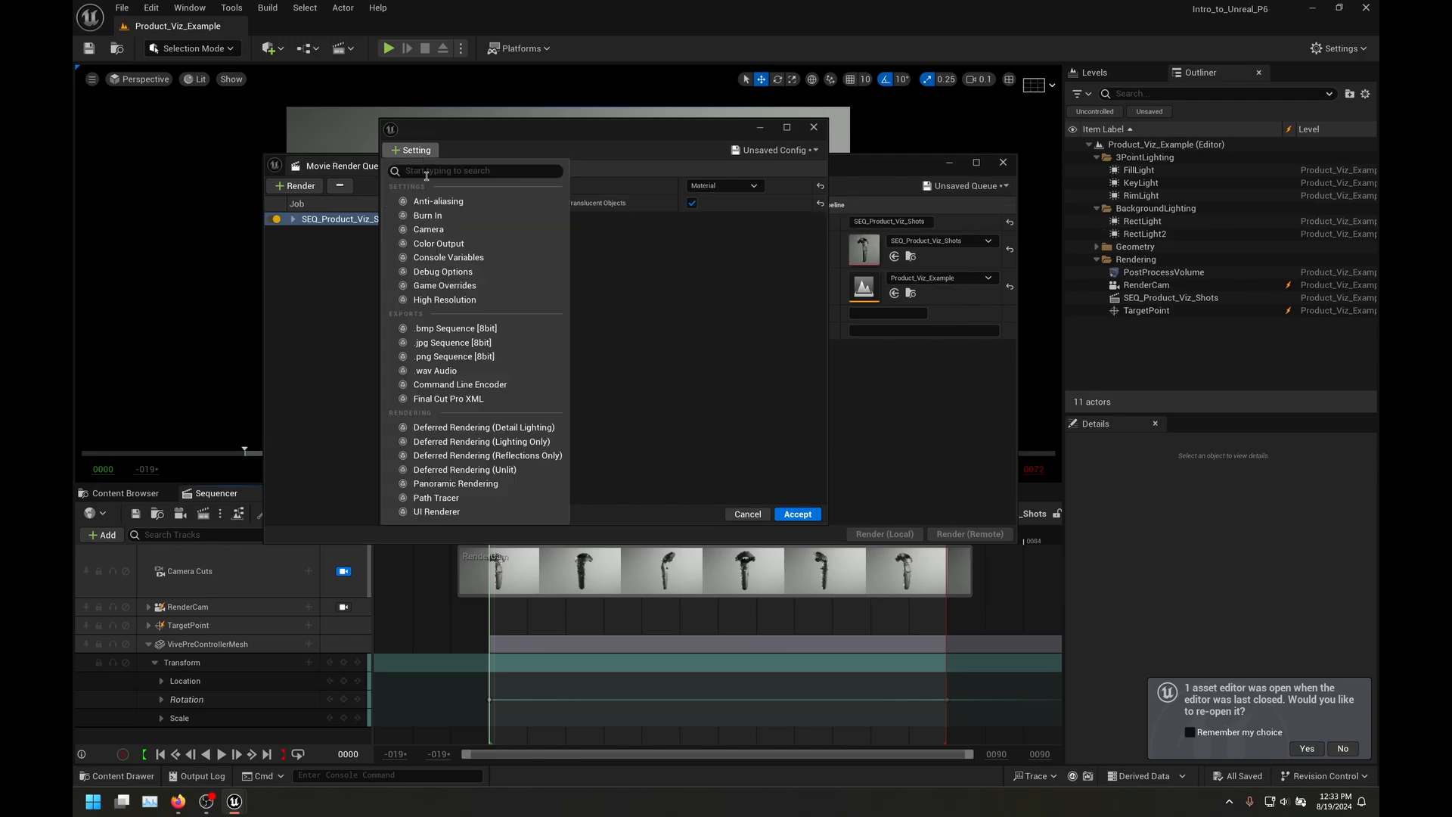
pyautogui.click(457, 203)
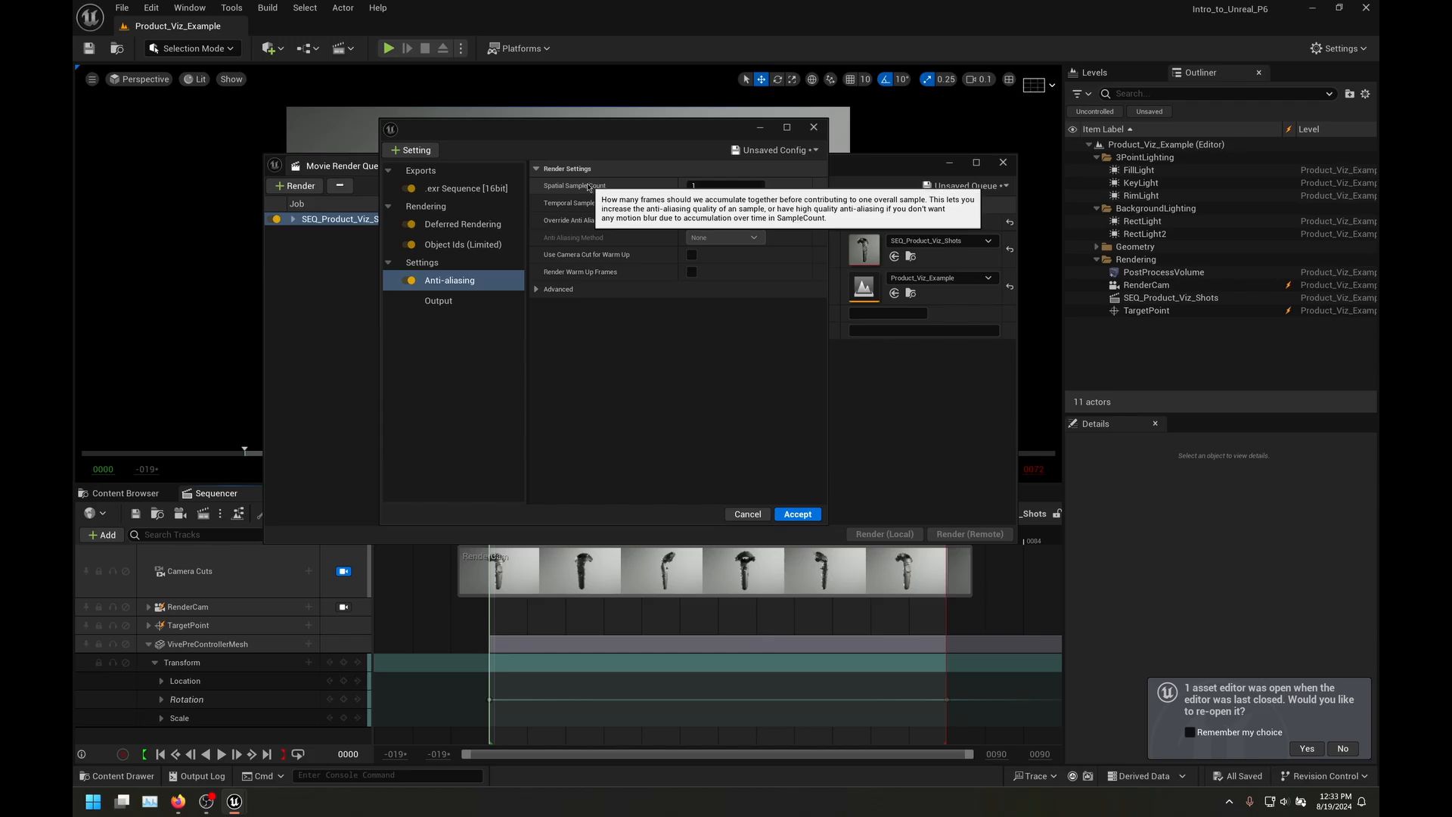
pyautogui.moveTo(599, 207)
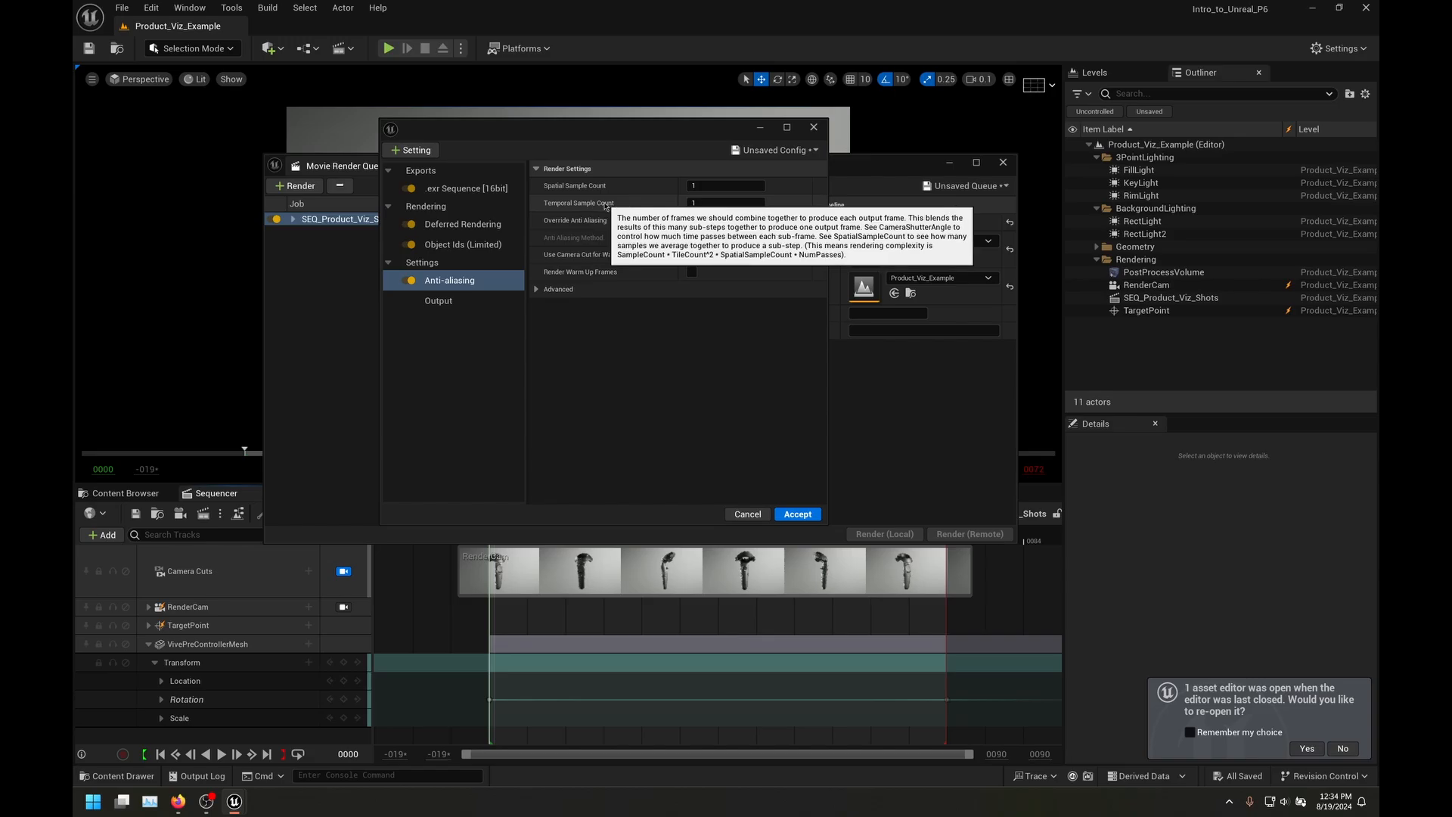
pyautogui.click(717, 184)
pyautogui.write('32')
pyautogui.press('Tab')
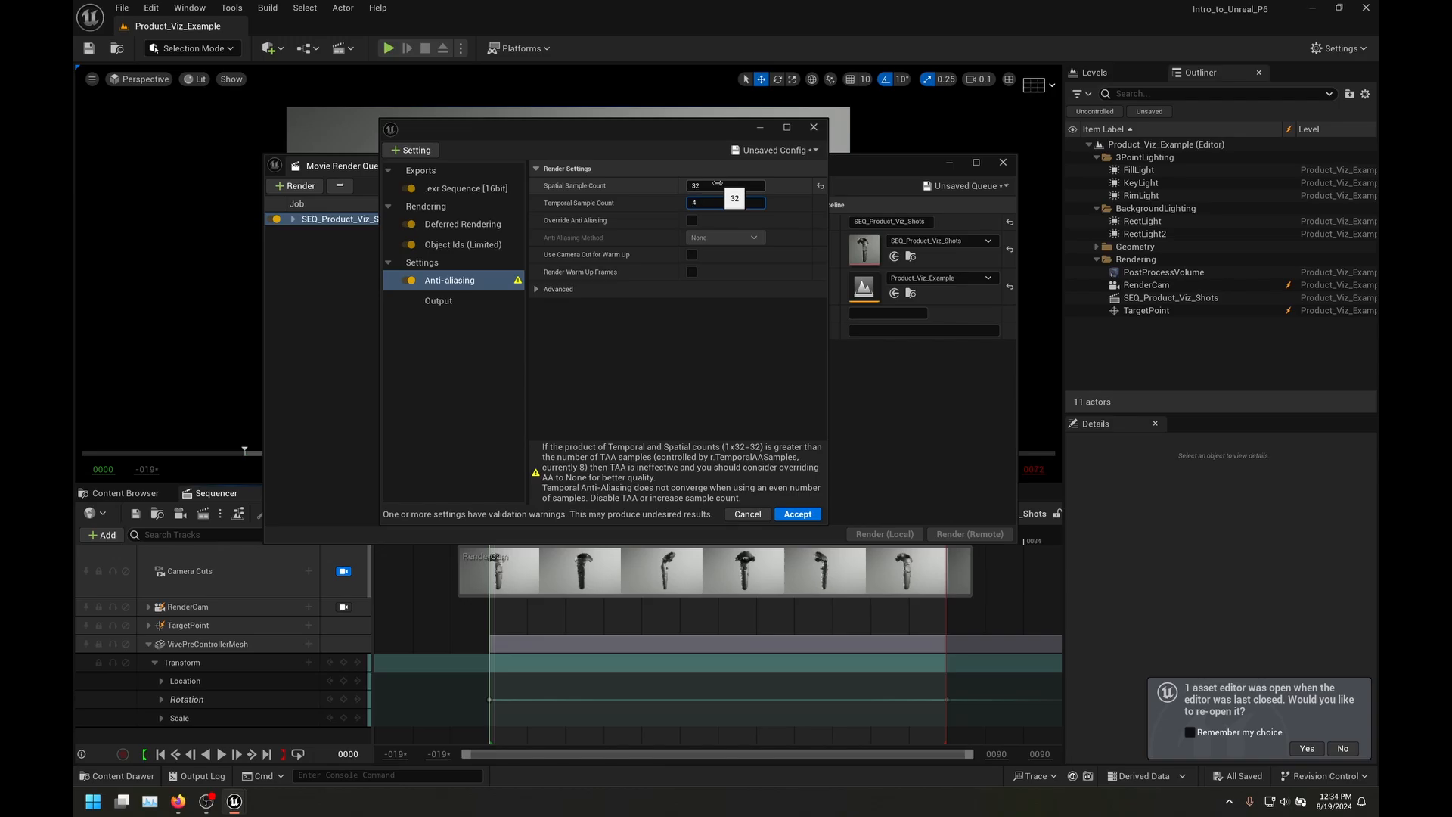
pyautogui.write('4')
pyautogui.press('Tab')
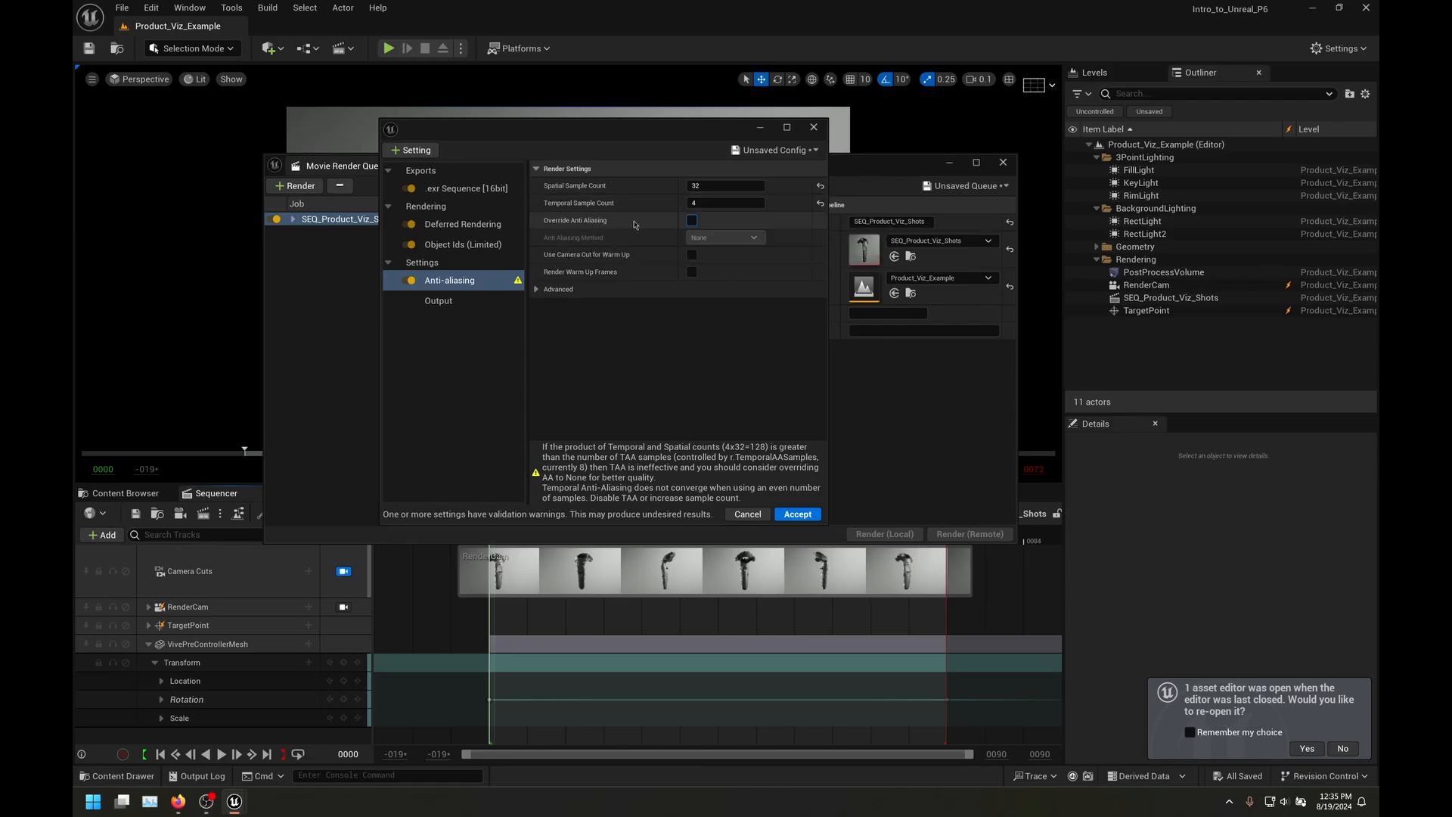
pyautogui.click(691, 221)
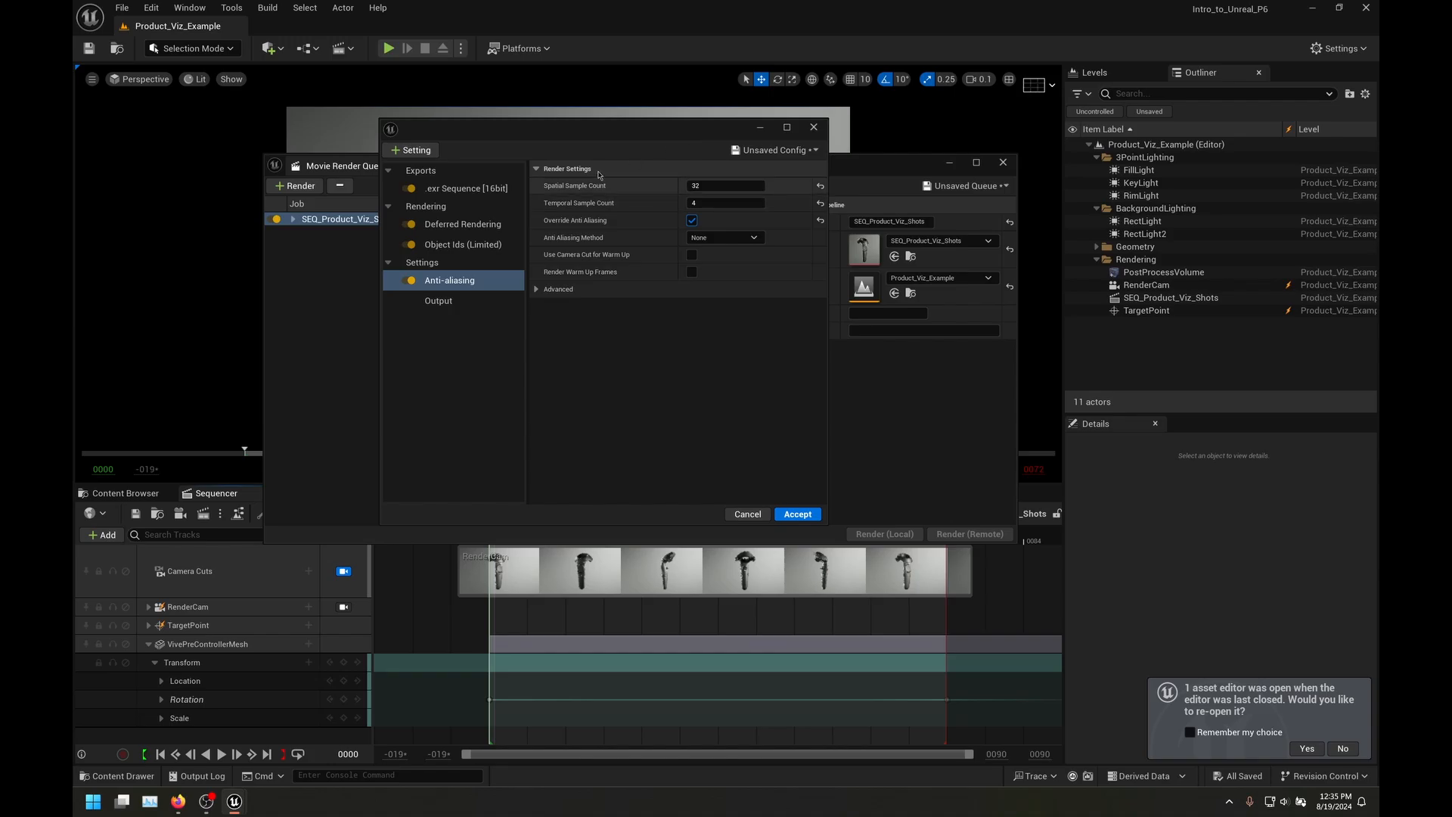
pyautogui.click(537, 289)
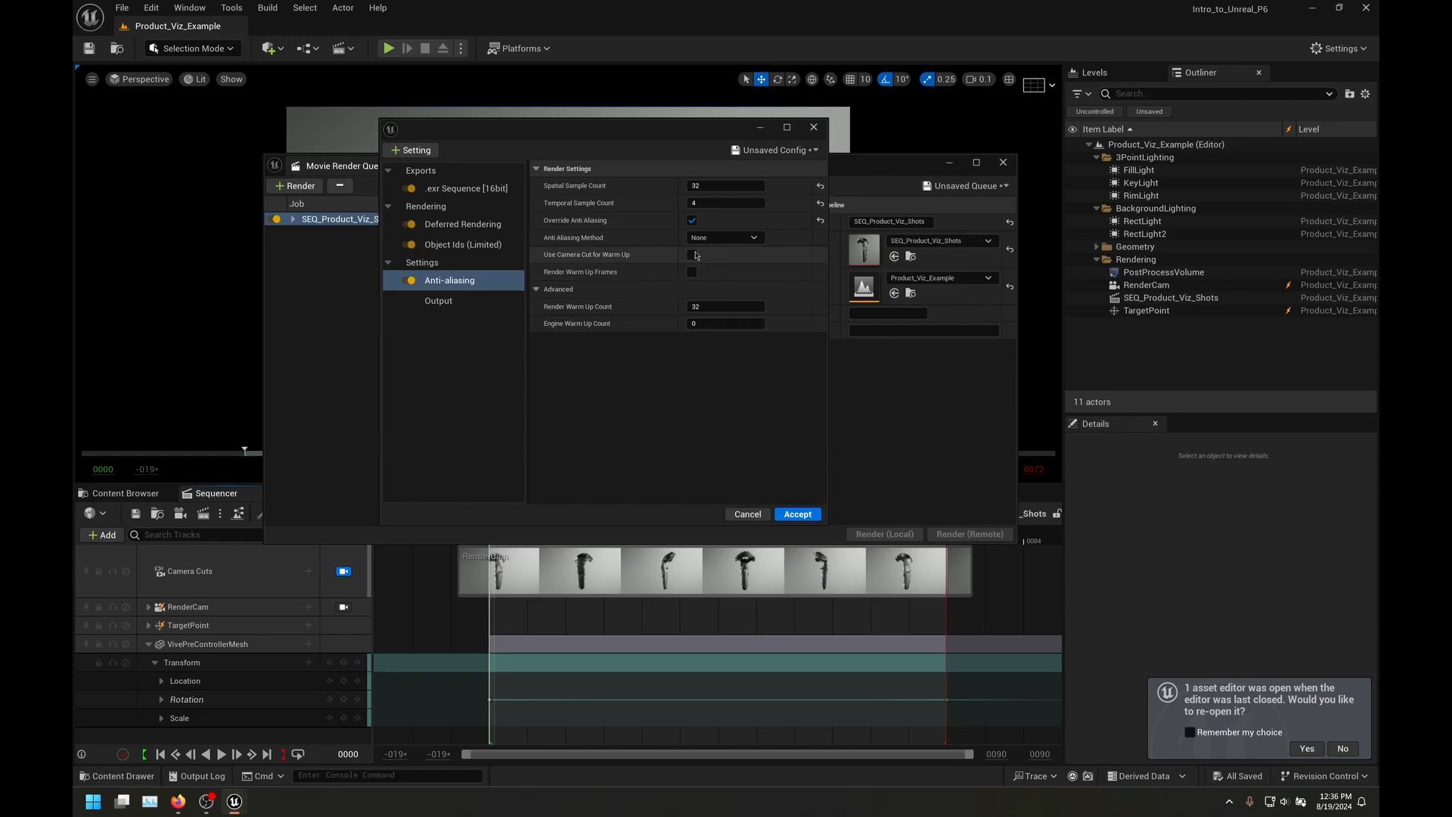
# Step: Try the sequence_name token as the file name format in the Output settings and restore the default format
pyautogui.click(454, 301)
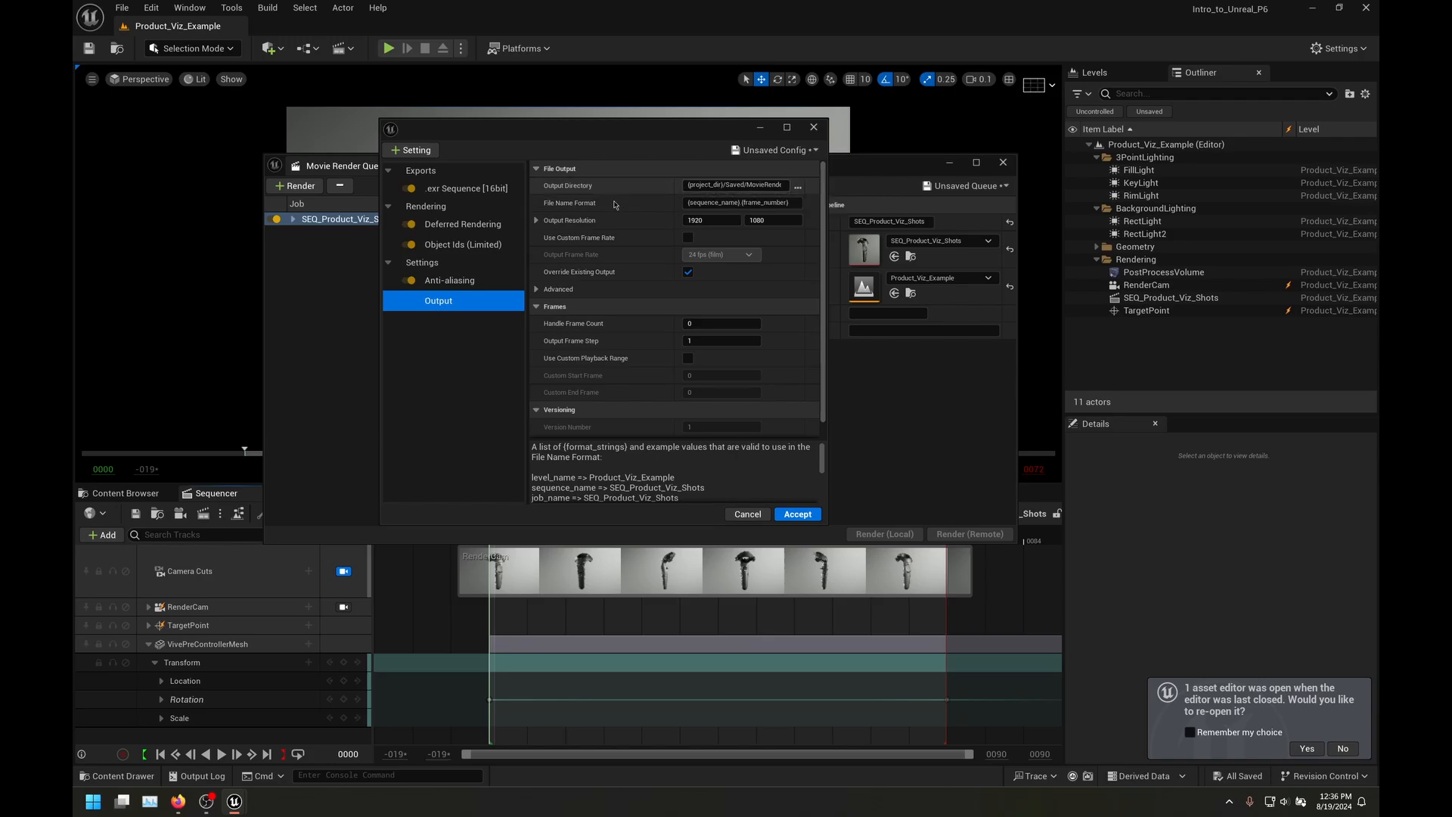
pyautogui.click(788, 203)
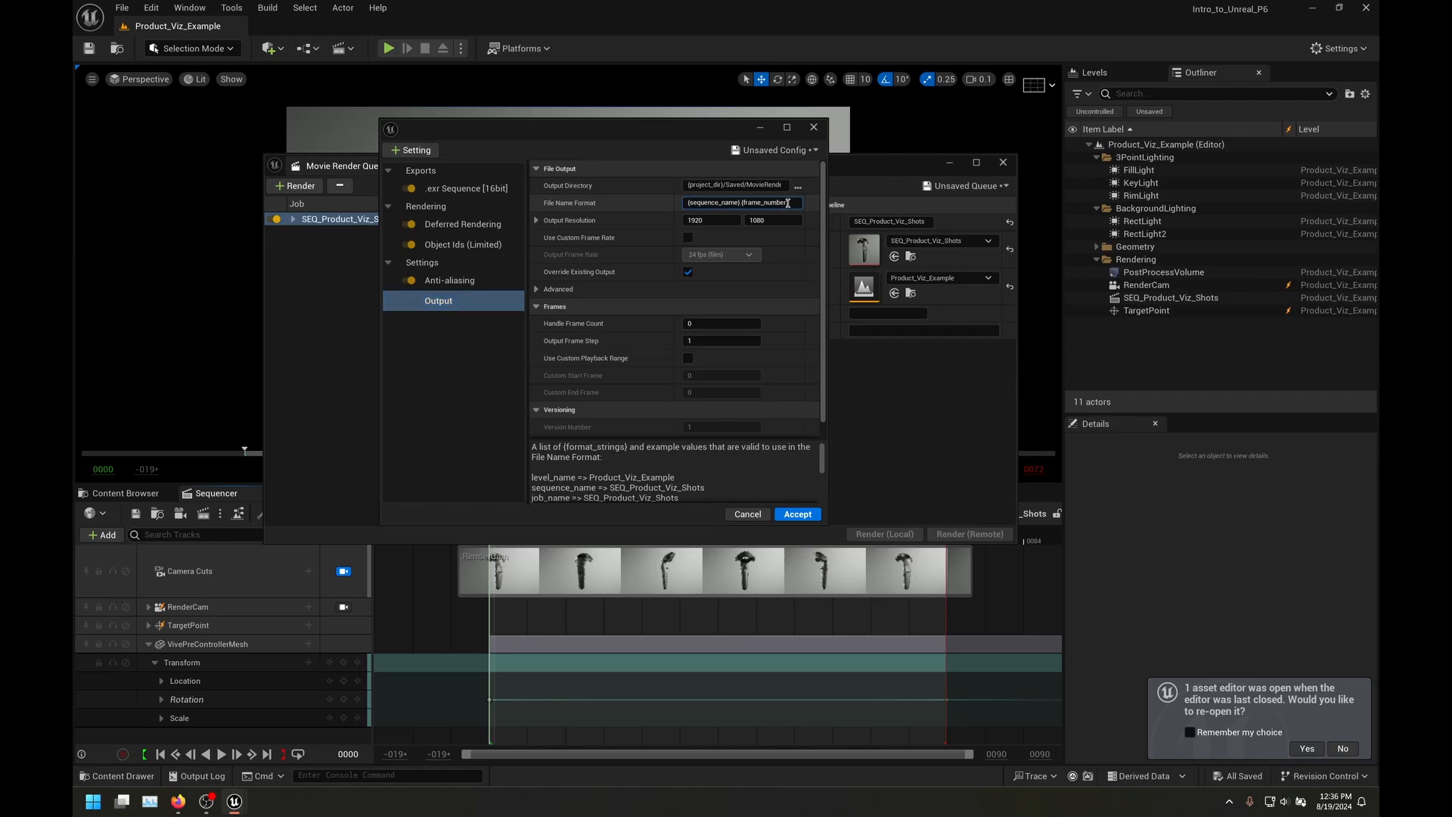
pyautogui.hotkey('ctrl', 'a')
pyautogui.press('BackSpace')
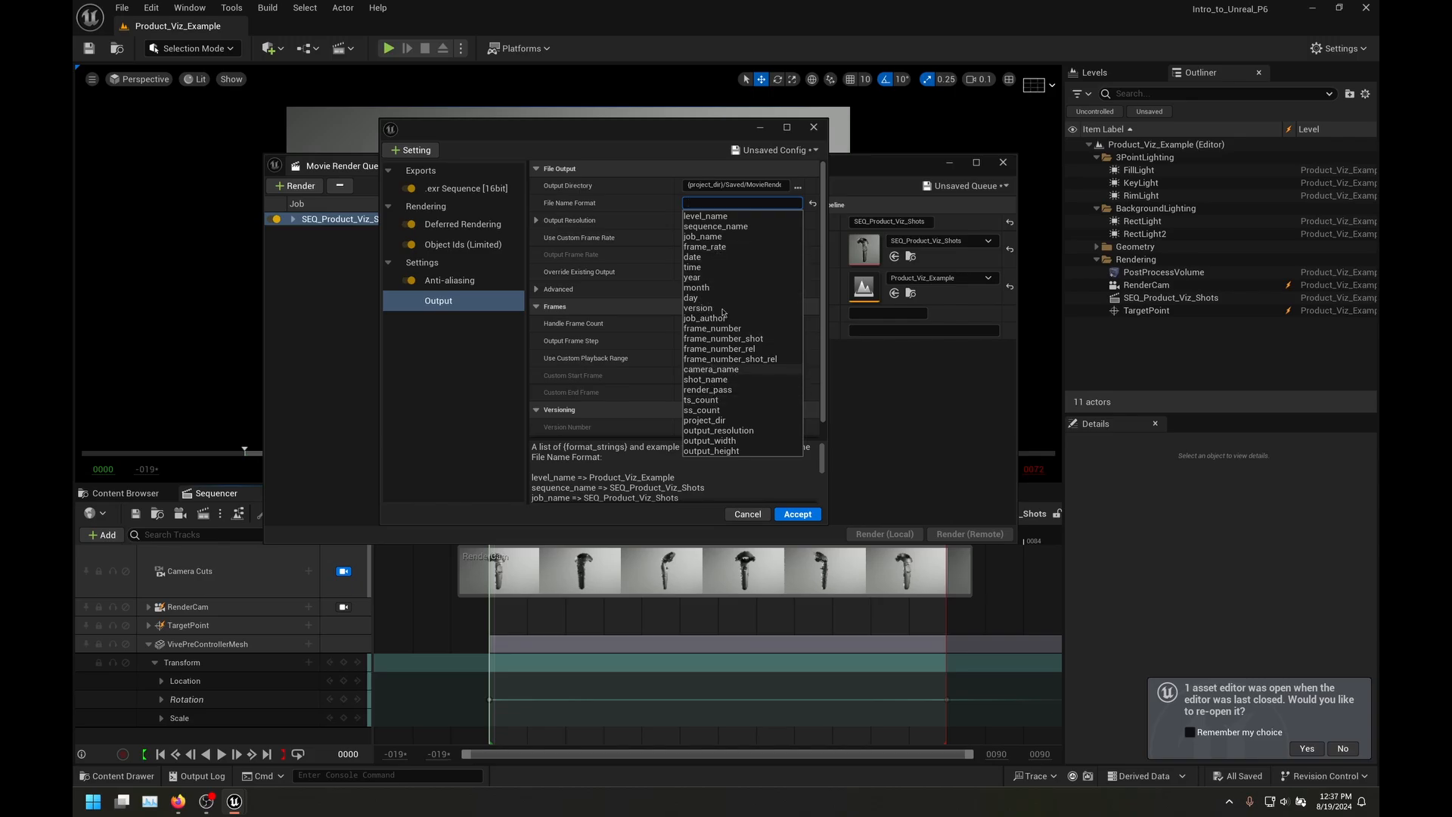
pyautogui.click(731, 230)
pyautogui.click(813, 203)
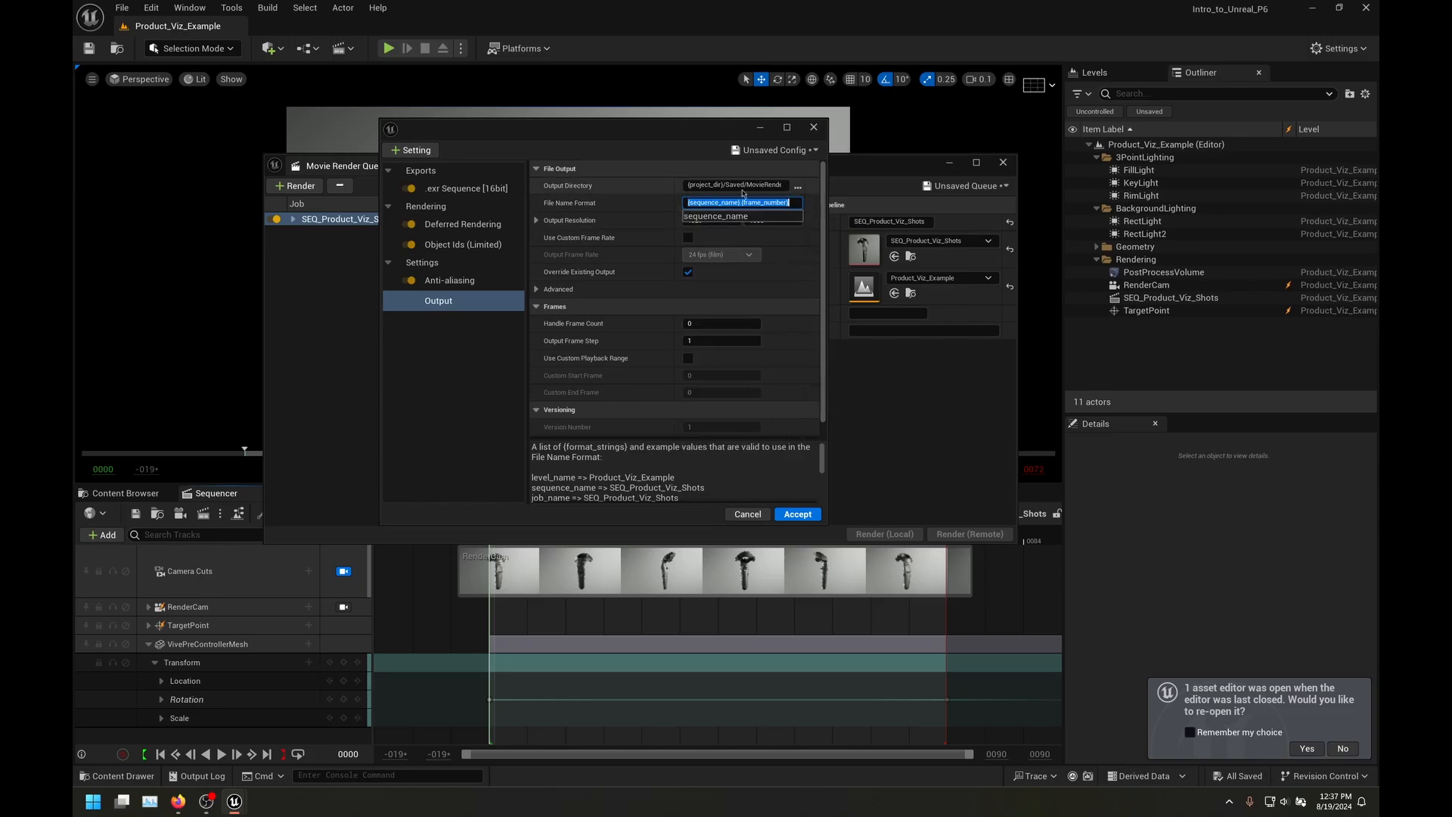
pyautogui.click(635, 203)
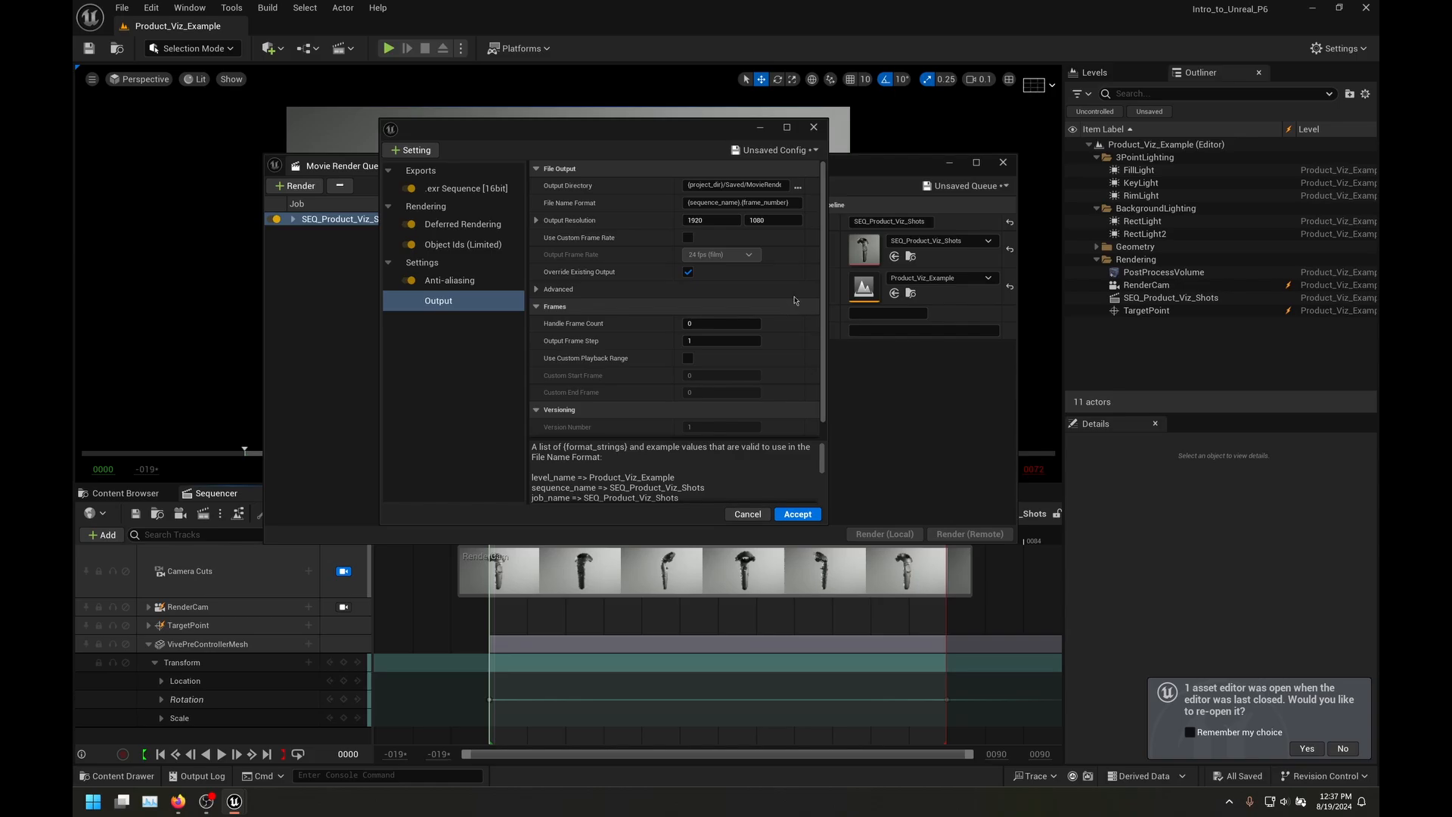
# Step: Enable a custom playback range in the Output settings, from start frame 32 to end frame 48
pyautogui.scroll(-1, 777, 333)
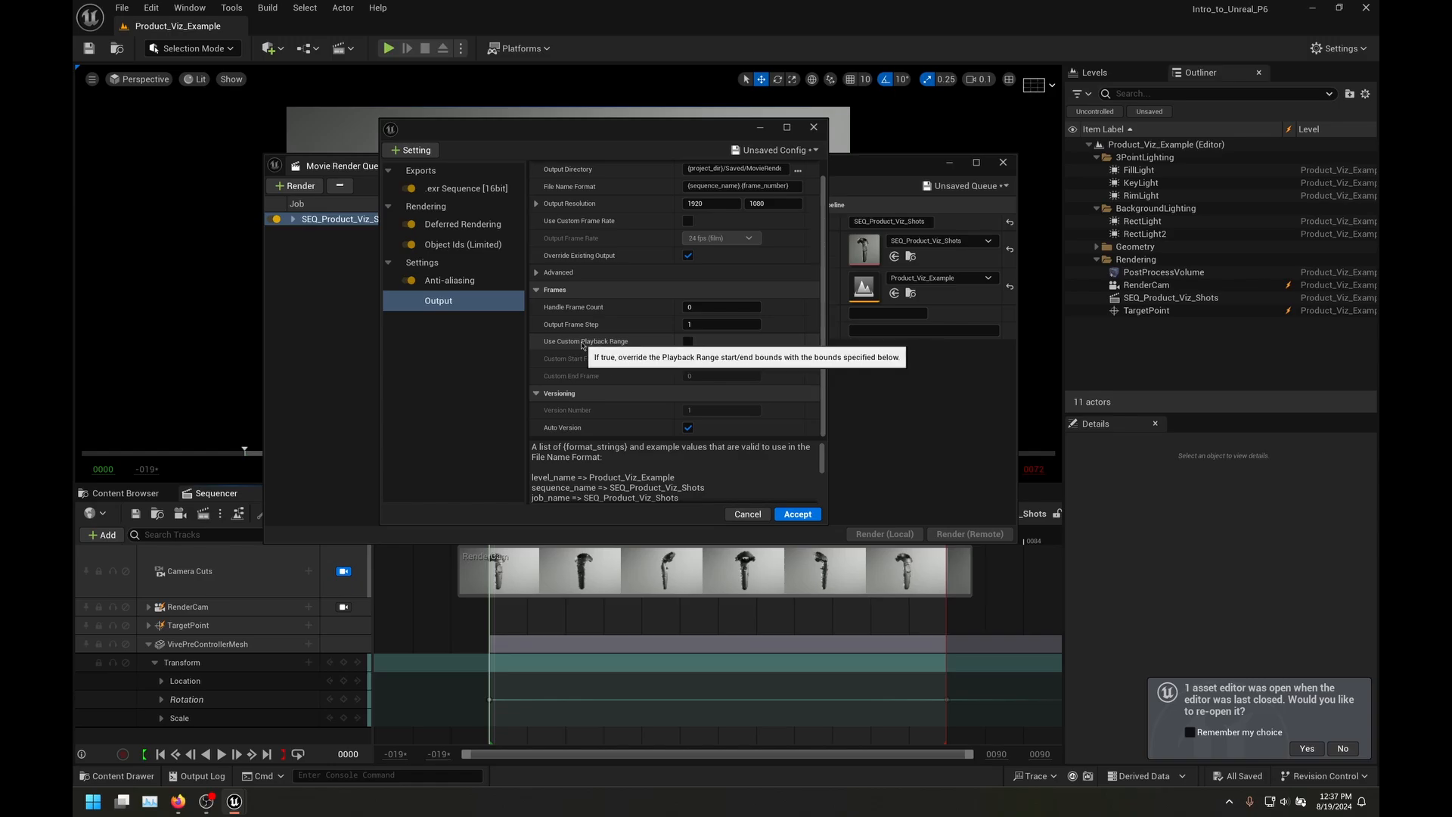
pyautogui.click(688, 341)
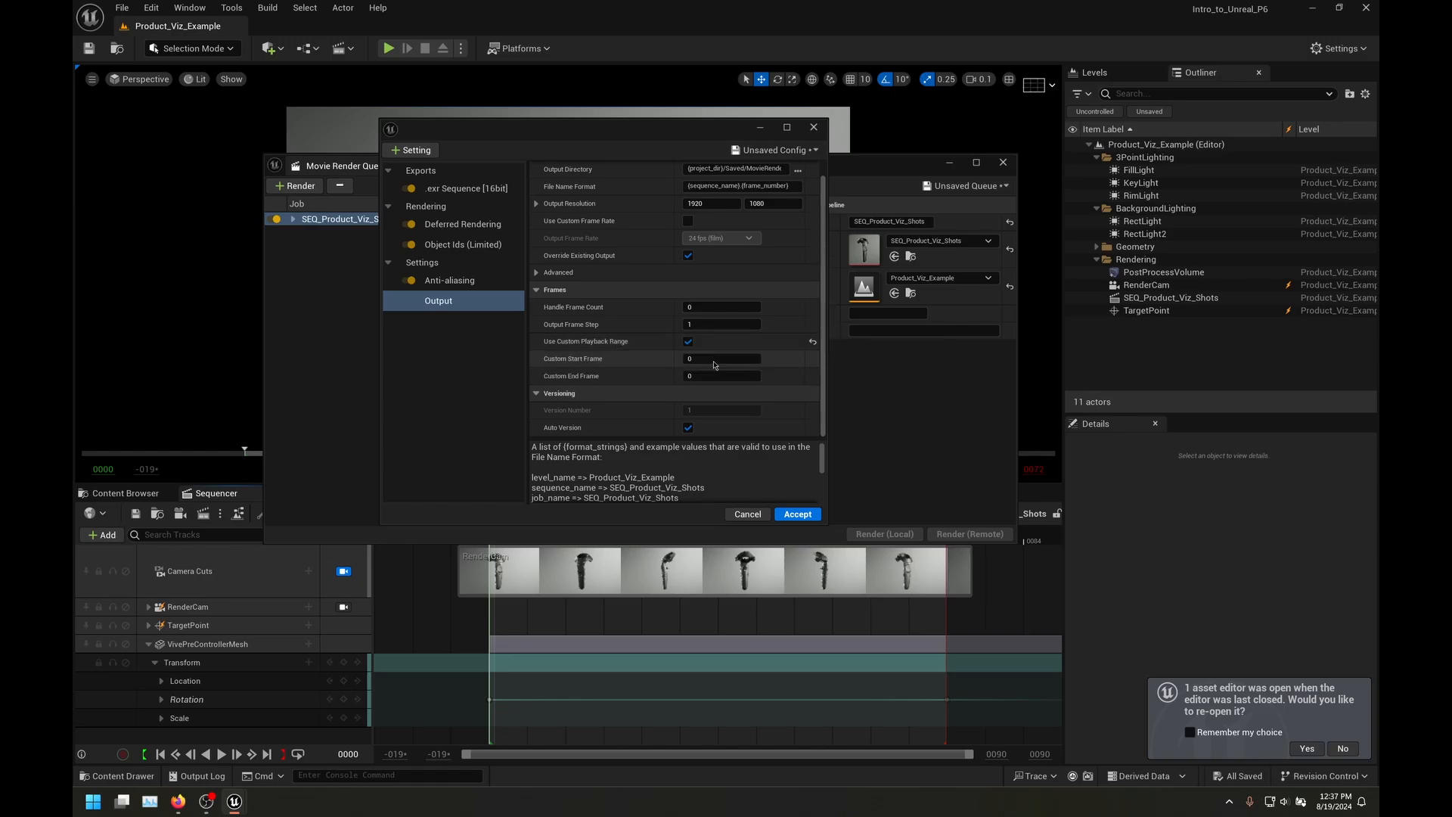
pyautogui.click(713, 359)
pyautogui.write('32')
pyautogui.click(708, 376)
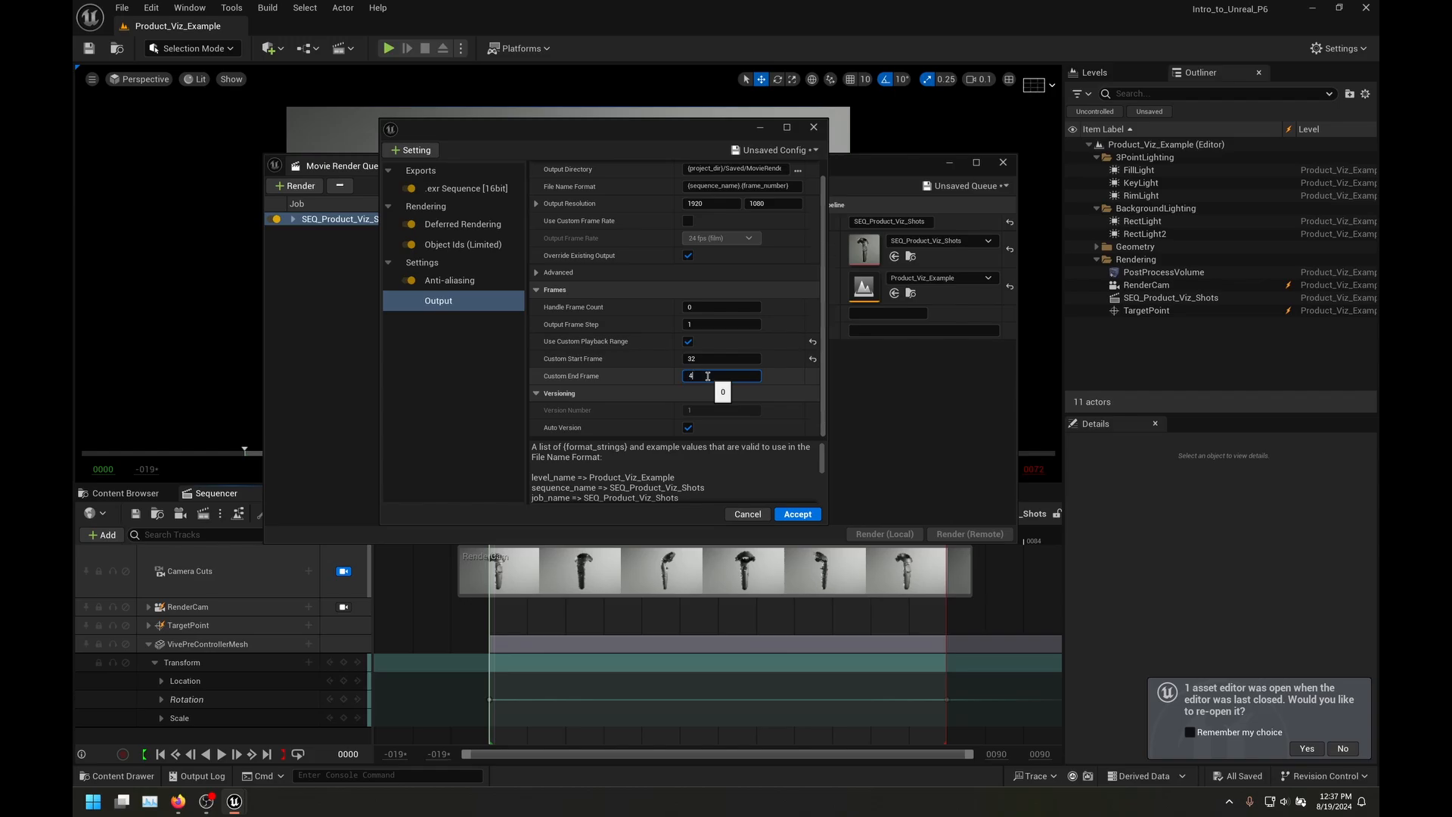
pyautogui.write('8')
pyautogui.press('Return')
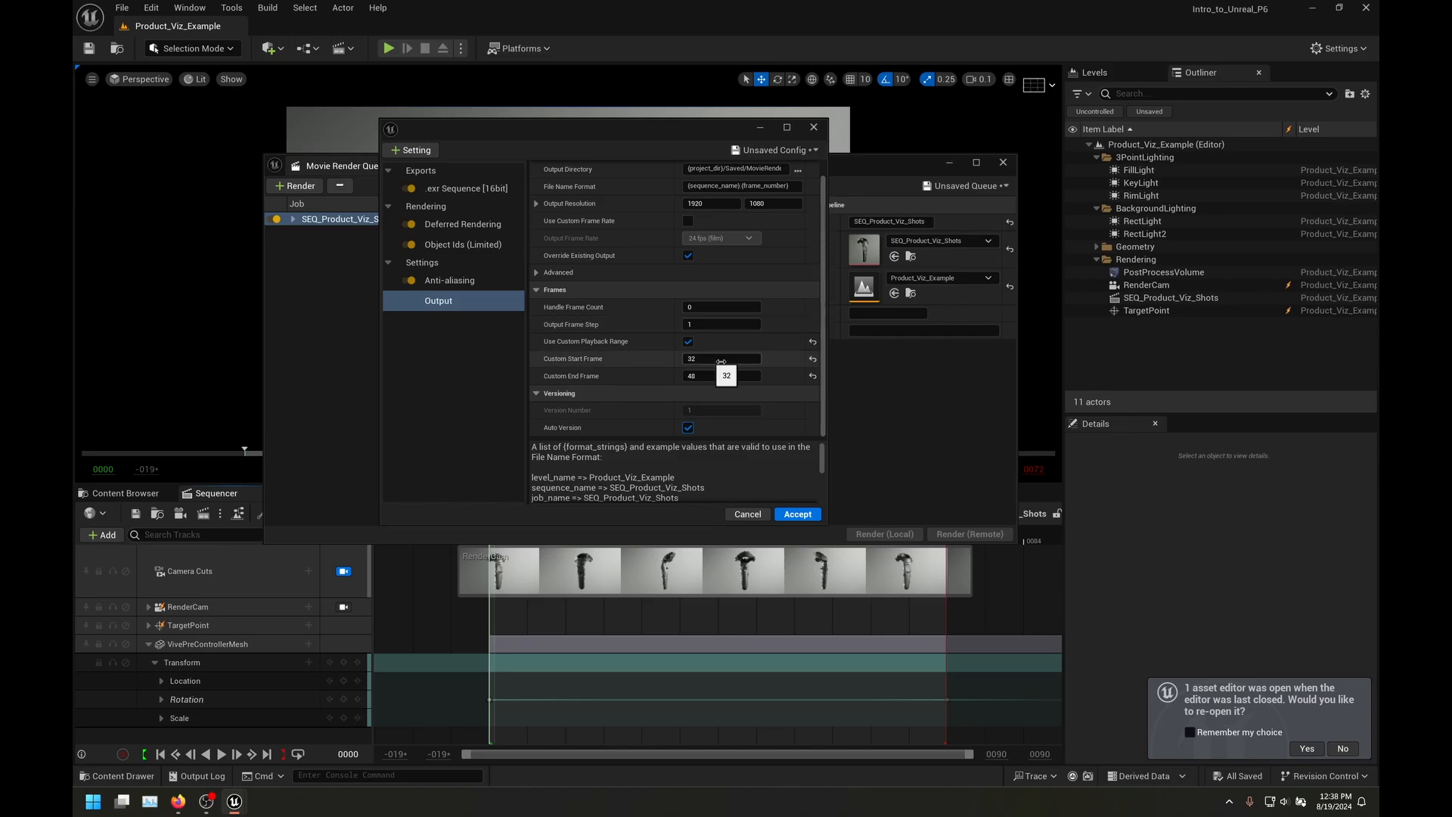
# Step: Reset the custom end frame, custom start frame and custom playback range option to their defaults
pyautogui.click(812, 377)
pyautogui.click(812, 360)
pyautogui.click(812, 342)
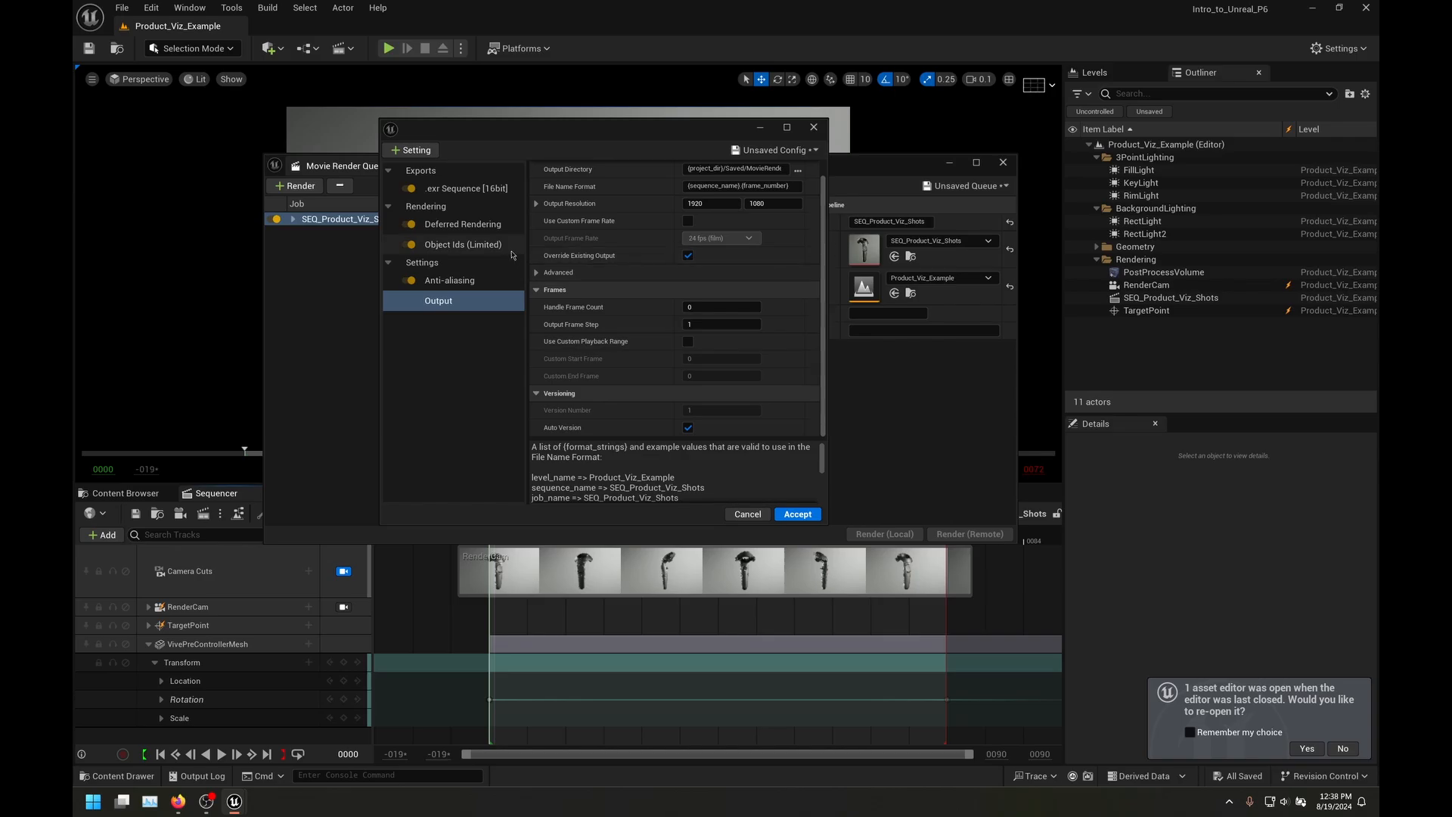
# Step: Try a Path Tracer rendering pass with Deferred Rendering disabled, and restore the Deferred Rendering pass
pyautogui.click(416, 151)
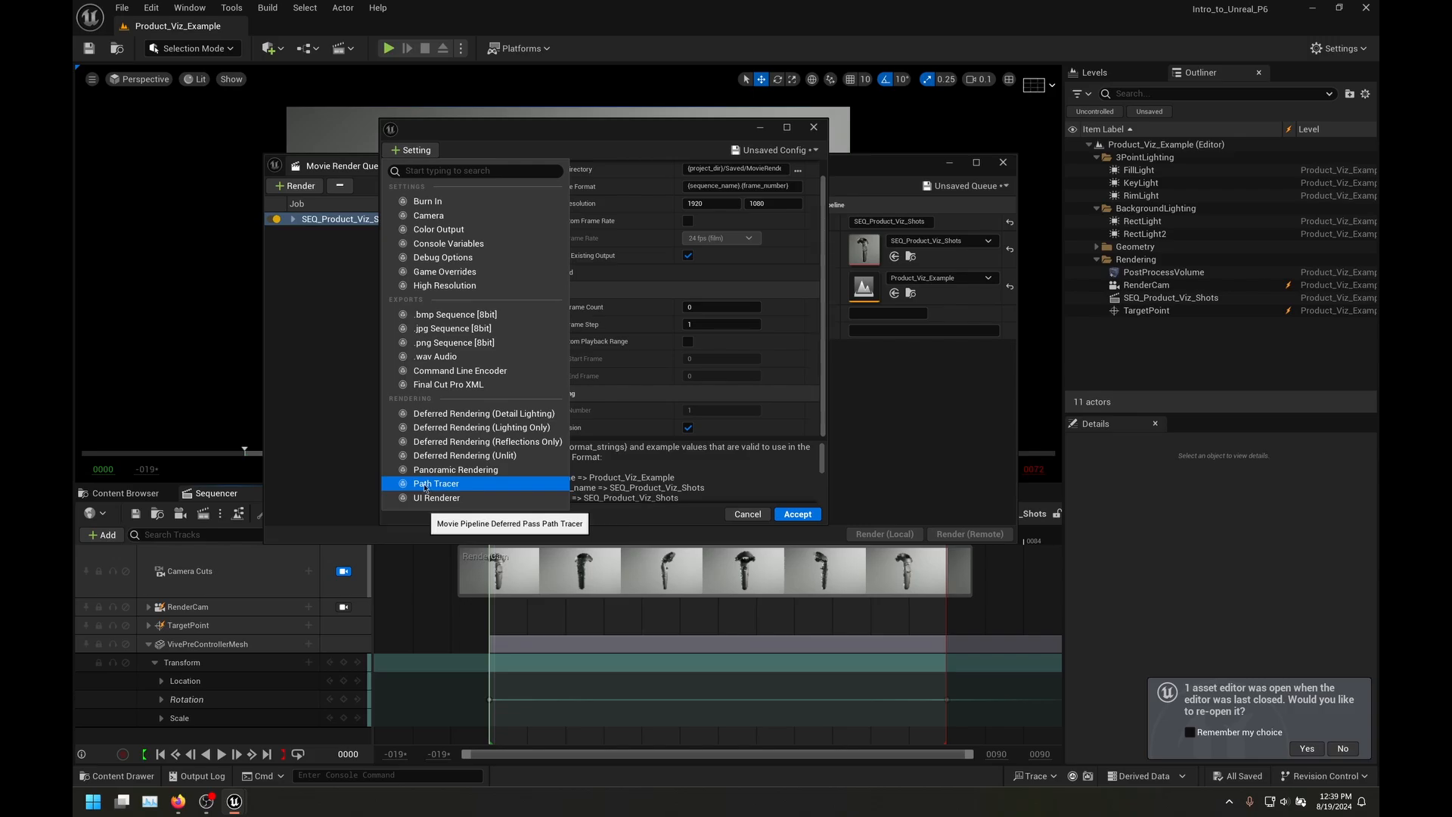
pyautogui.click(447, 486)
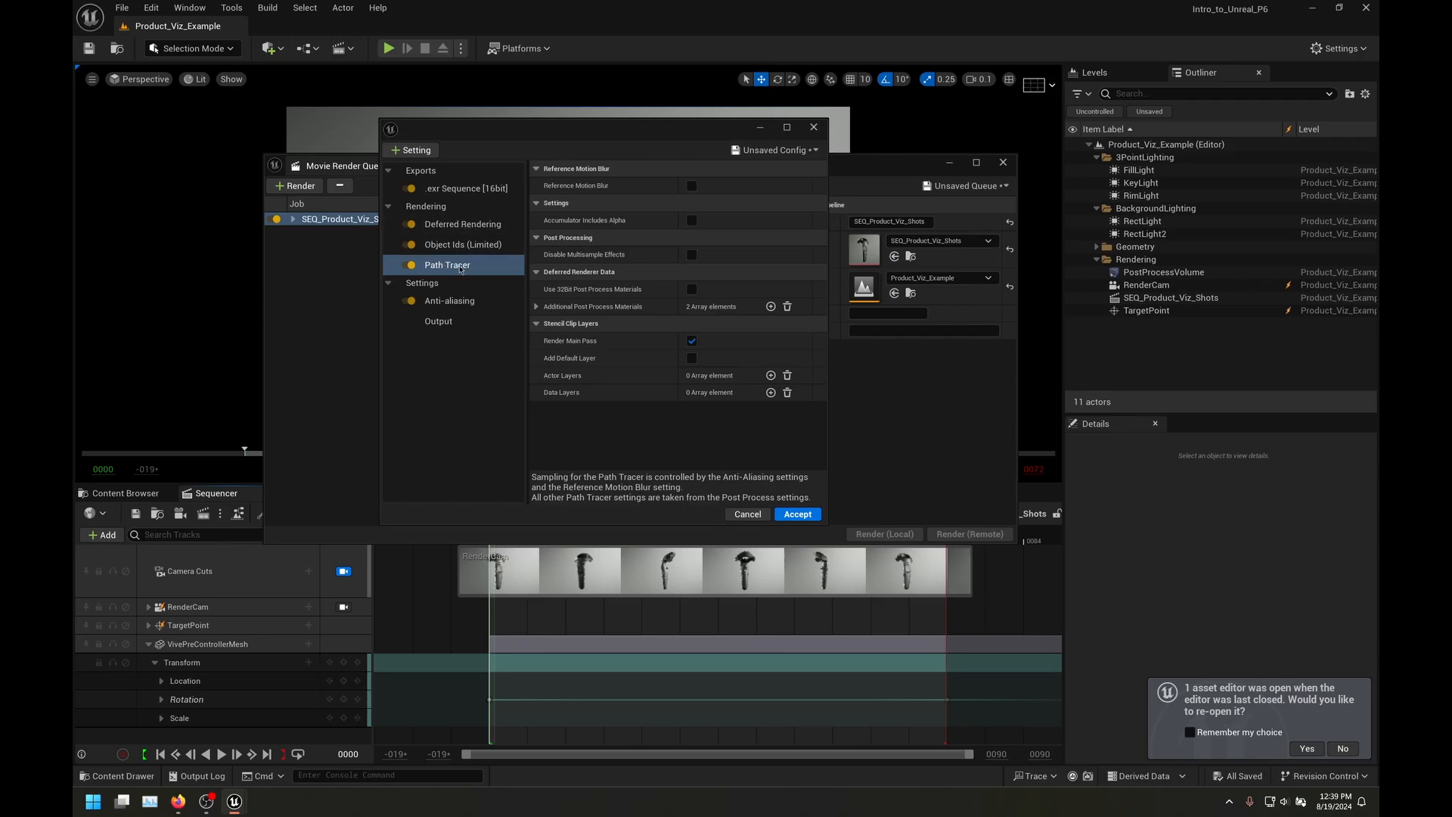
pyautogui.click(409, 225)
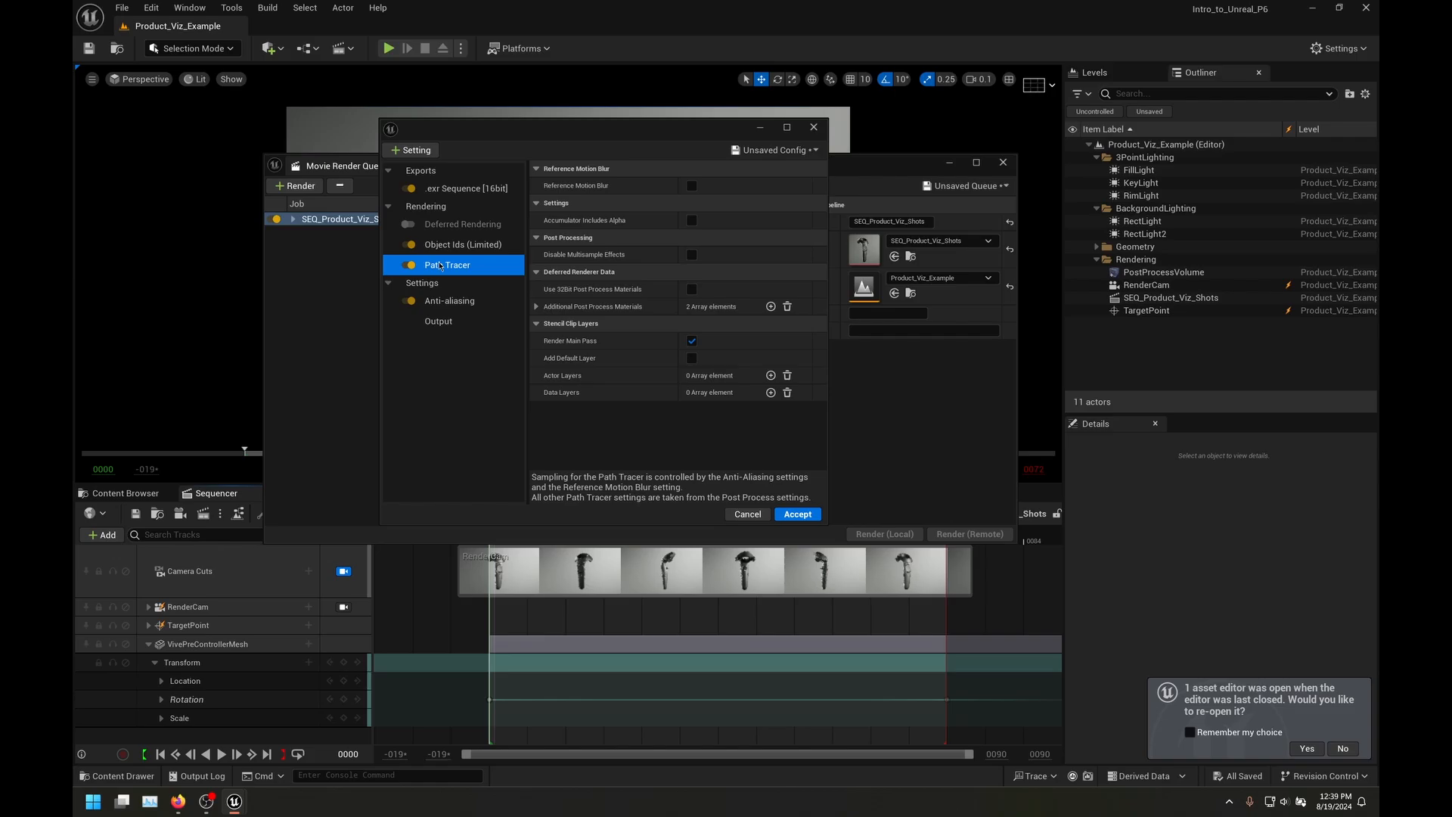
pyautogui.click(408, 223)
# Step: Add a Game Overrides setting to the render configuration and return to the Output settings
pyautogui.click(408, 150)
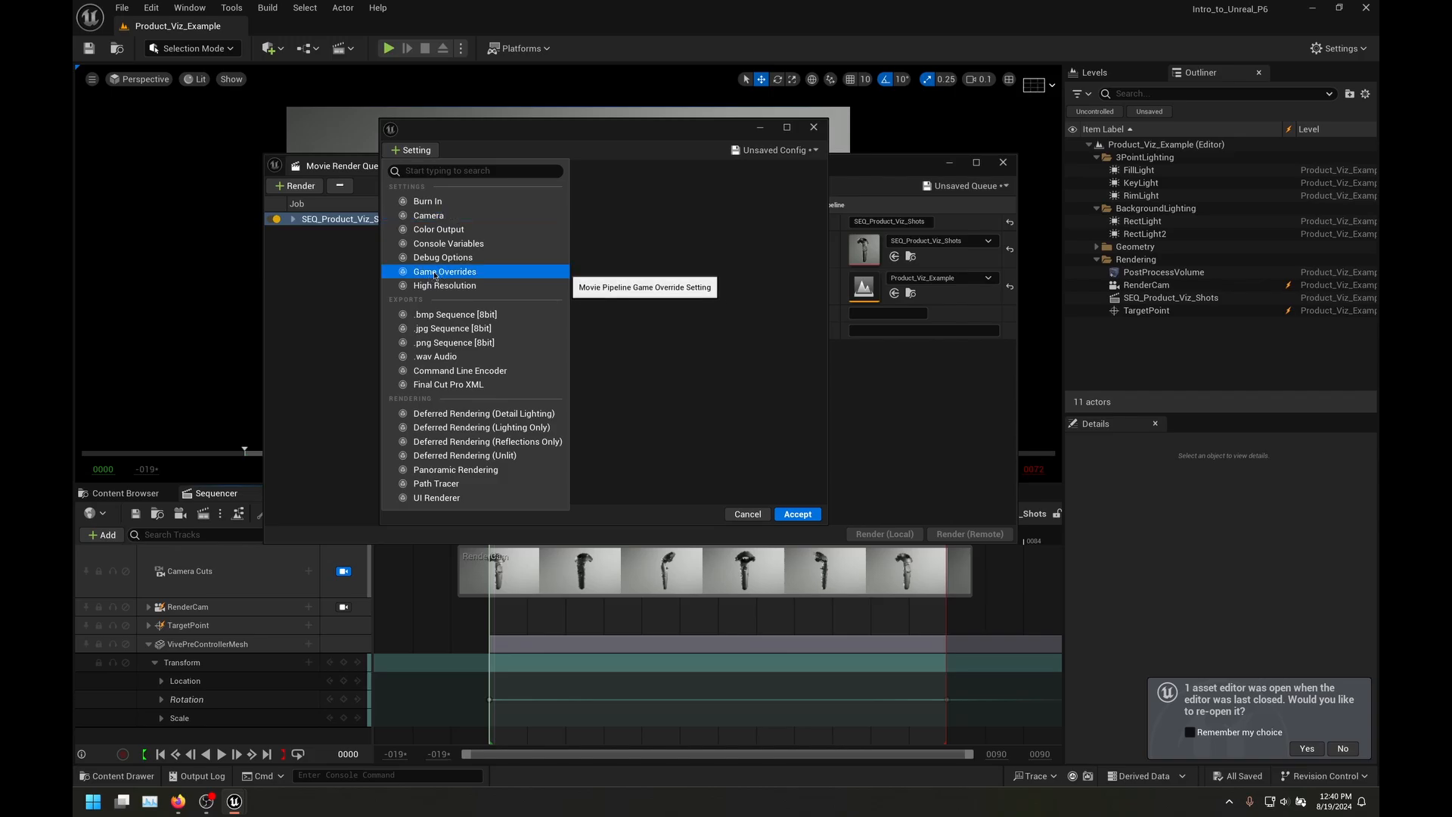
pyautogui.click(458, 273)
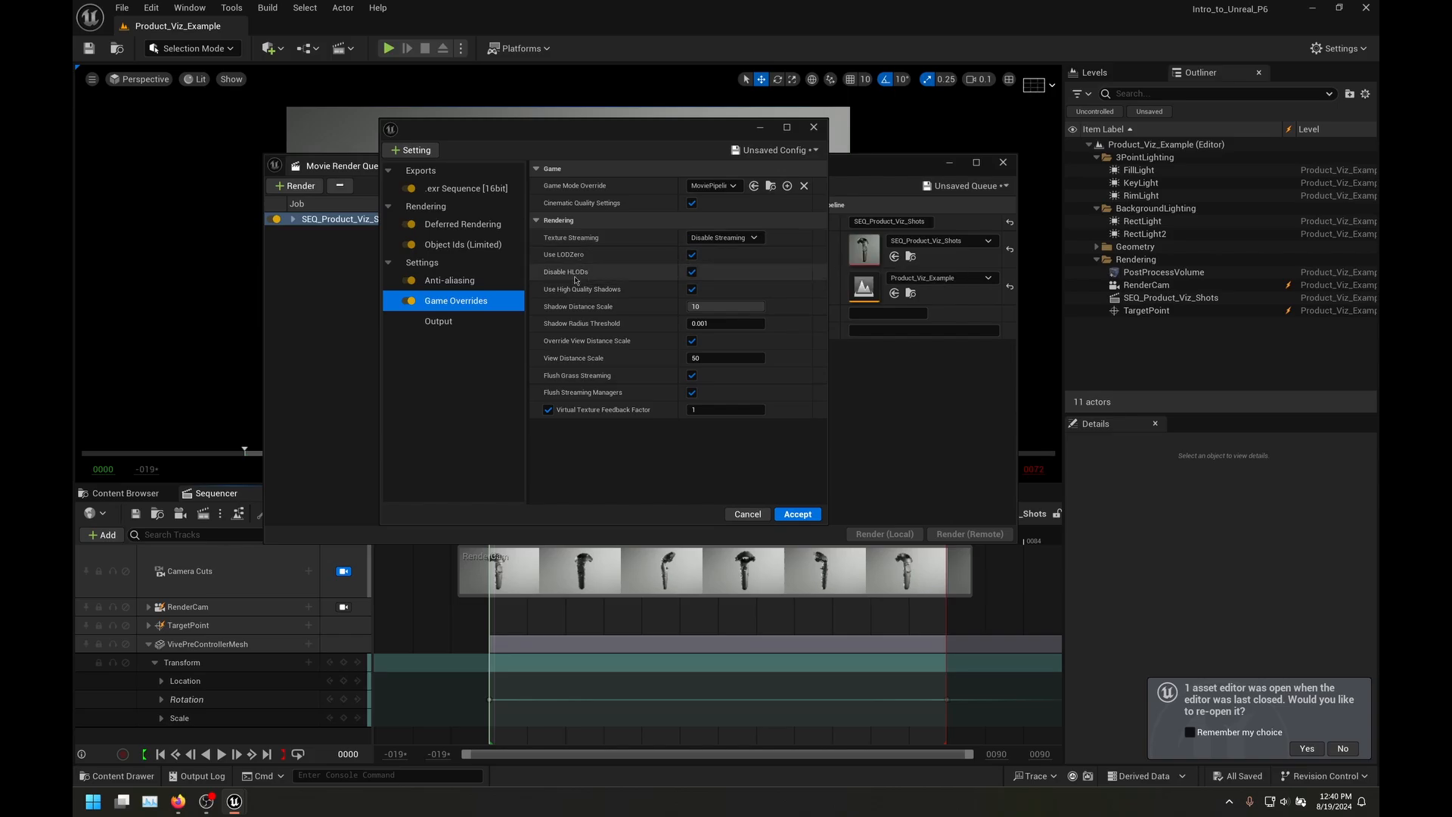
pyautogui.click(435, 321)
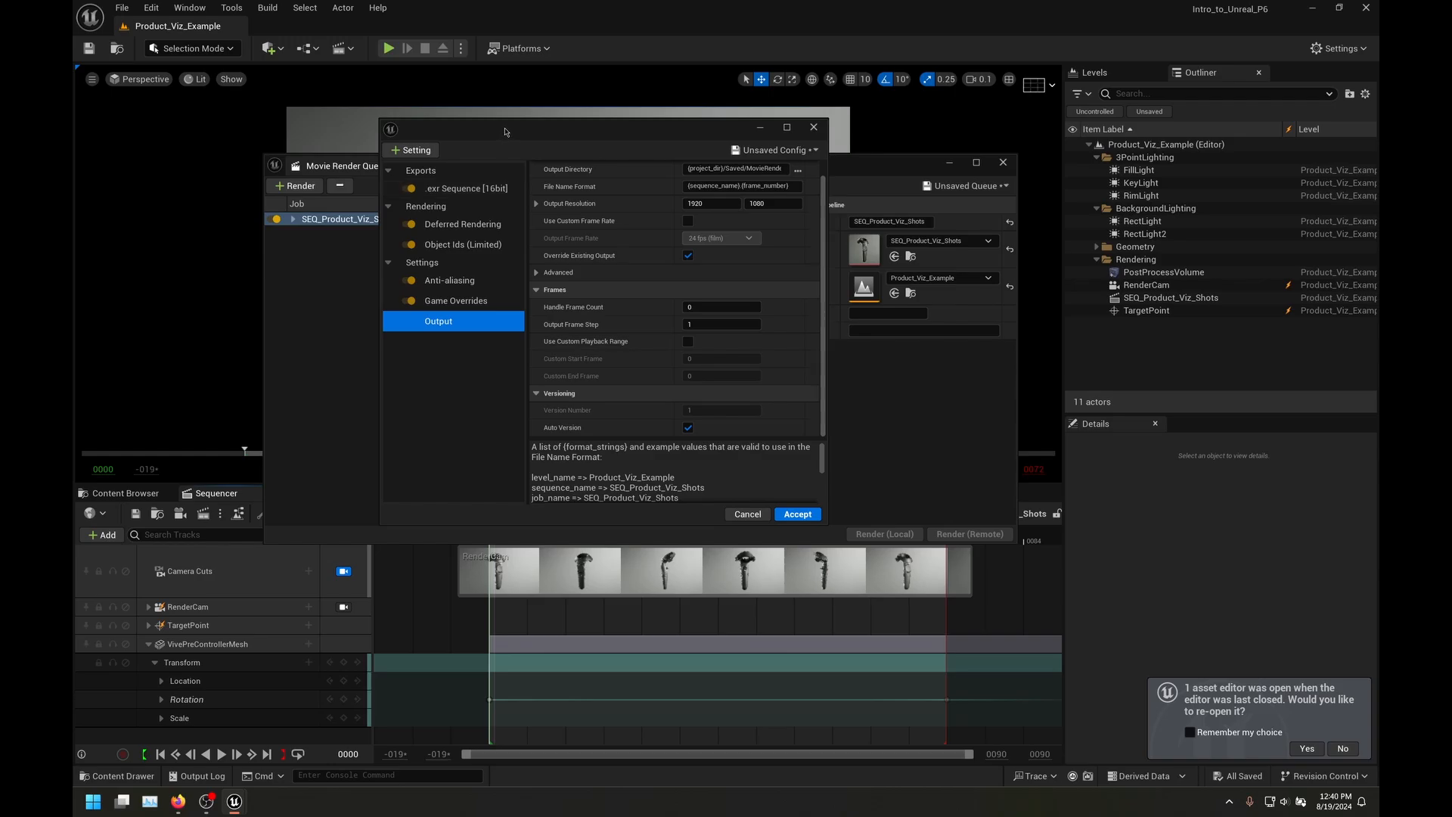
pyautogui.moveTo(505, 131); pyautogui.dragTo(549, 139)
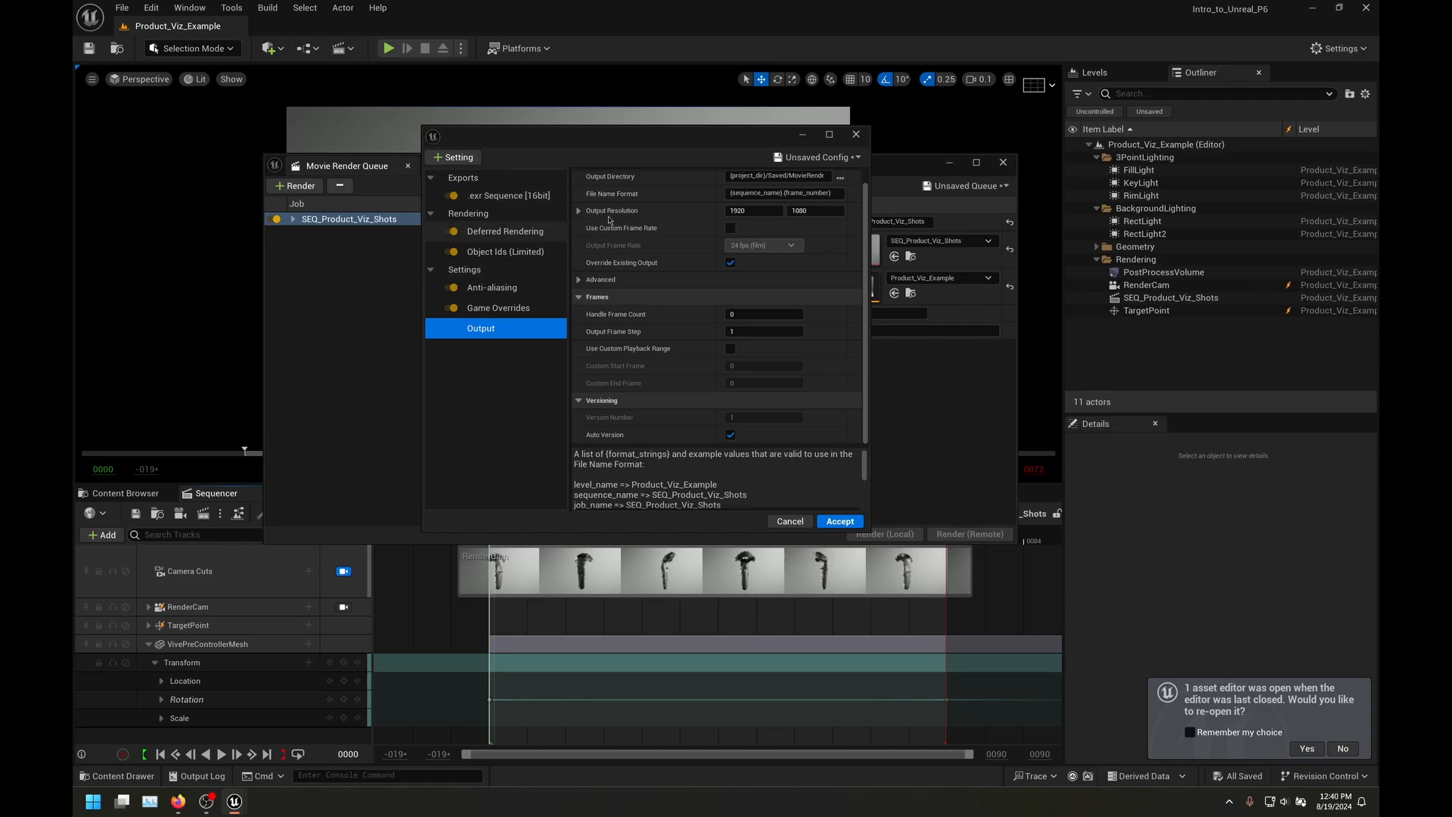
# Step: Start saving the configuration as a new preset, creating and opening a folder named MRQ in Content for it
pyautogui.click(856, 158)
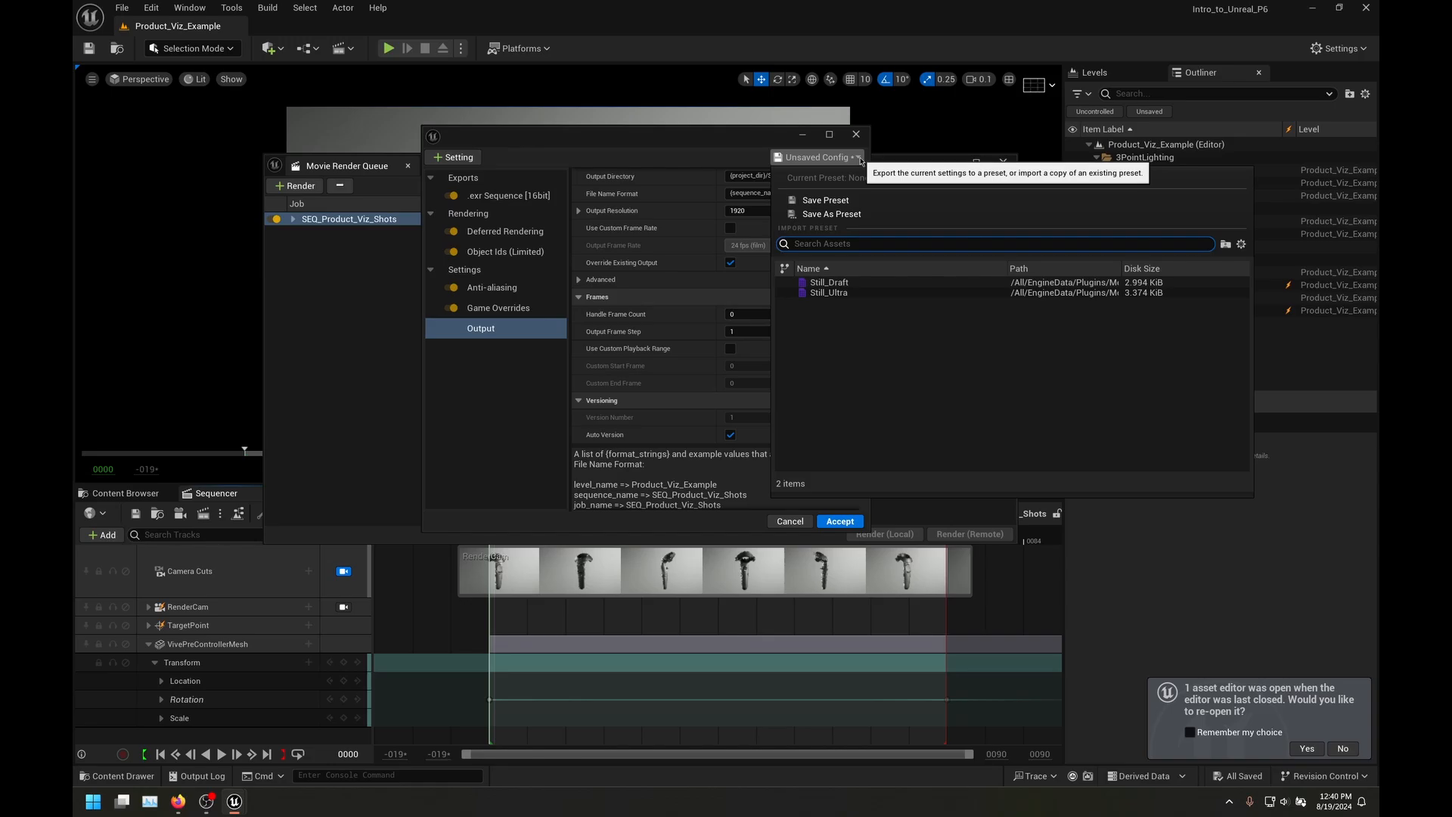
pyautogui.click(834, 219)
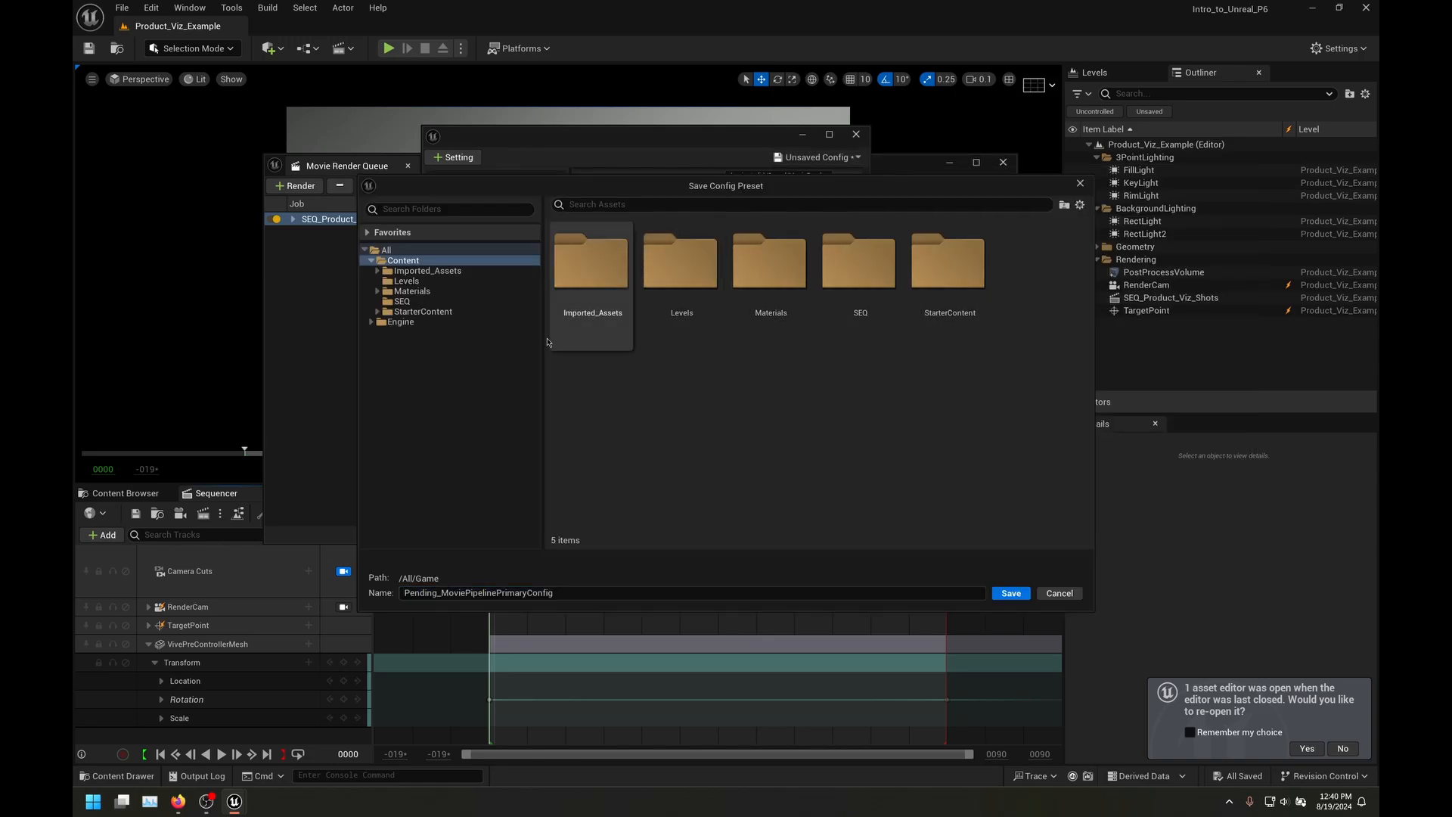
pyautogui.rightClick(687, 413)
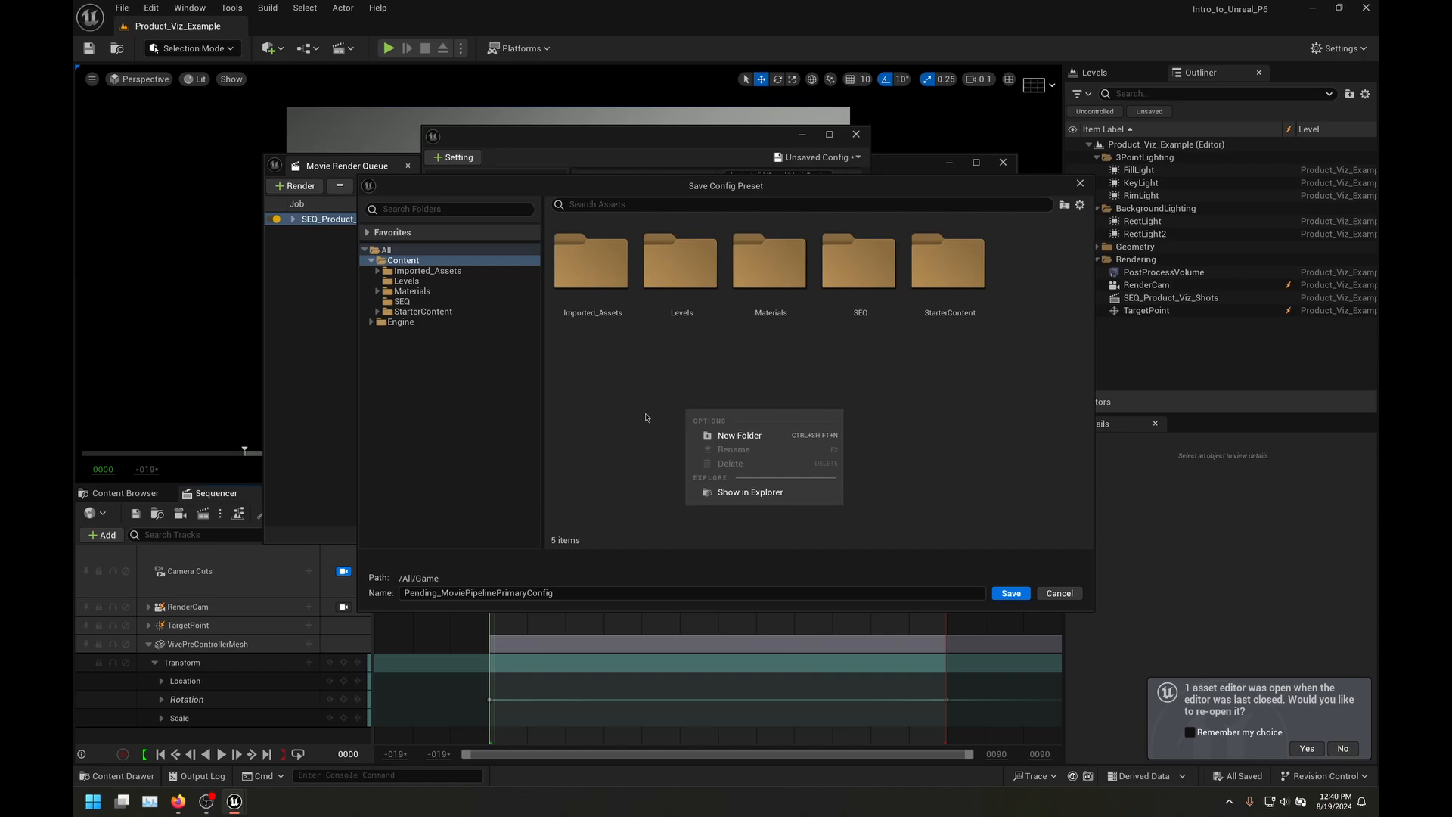
pyautogui.click(726, 435)
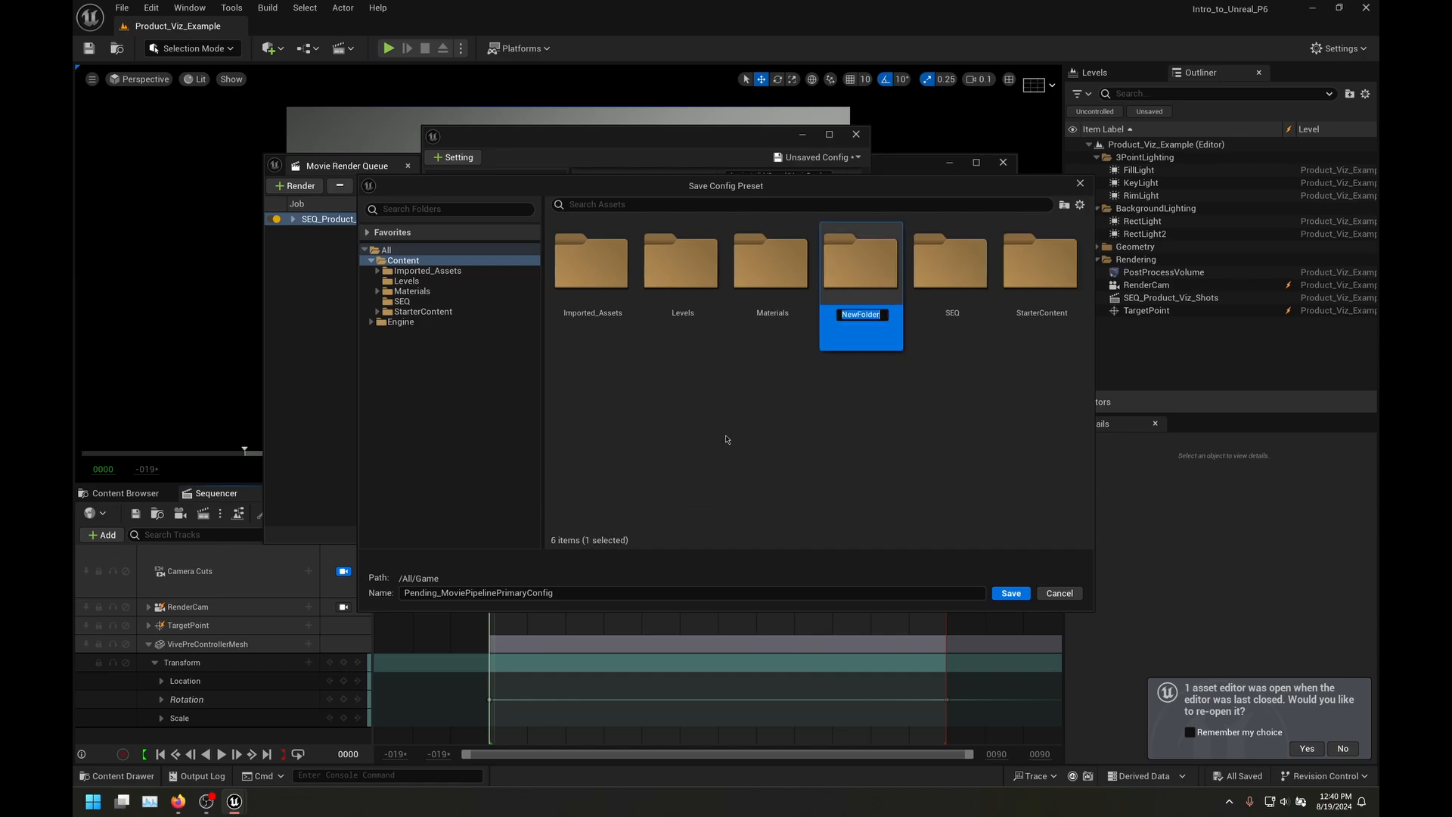
pyautogui.write('MRQ')
pyautogui.press('Return')
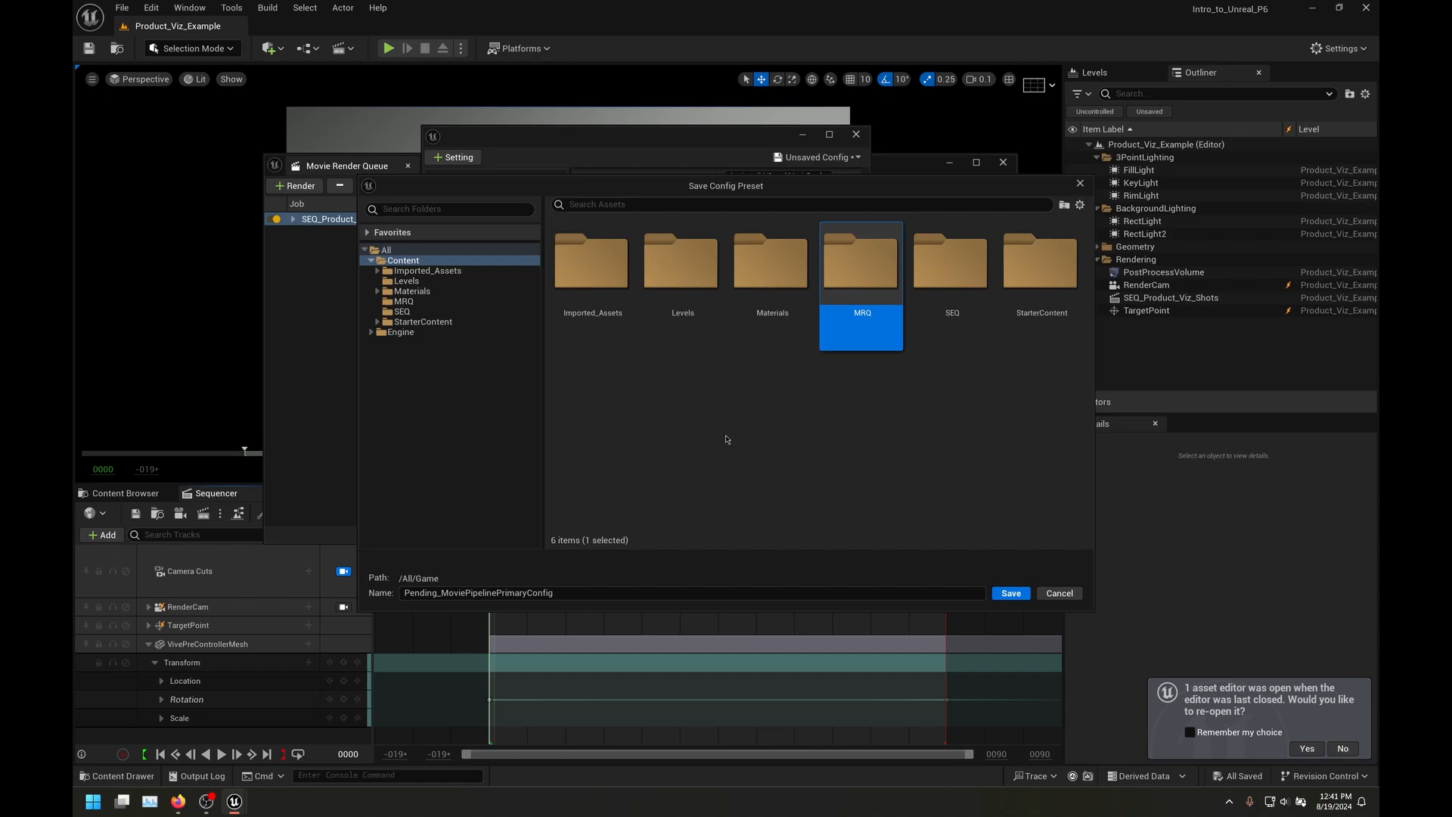
pyautogui.doubleClick(860, 265)
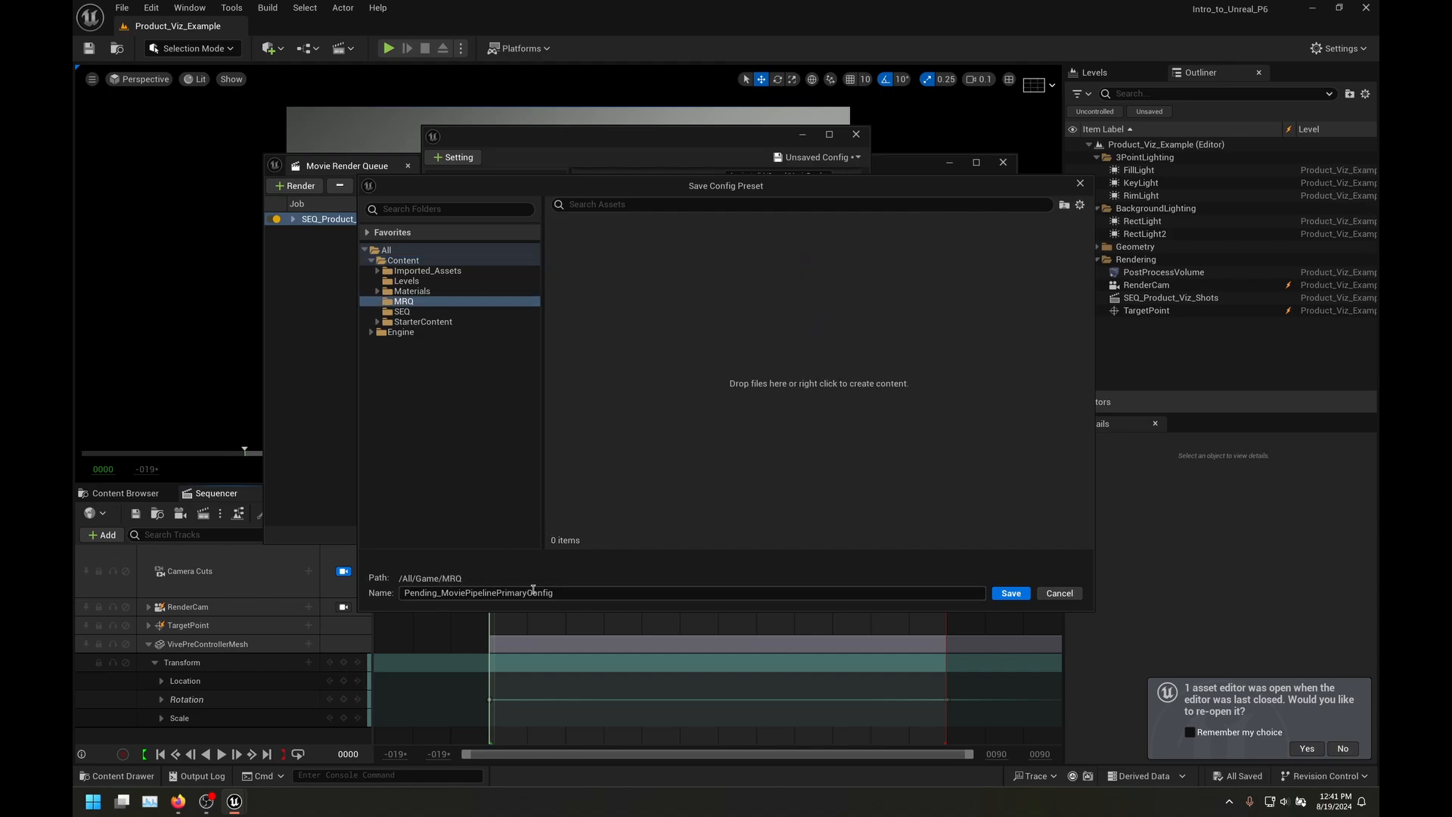
# Step: Name the preset MRQ_Lumen_1080p_24fps and save it in the MRQ folder
pyautogui.click(573, 590)
pyautogui.press('BackSpace')
pyautogui.write('MRQ_Lumen_1080p_24fps')
pyautogui.click(1011, 594)
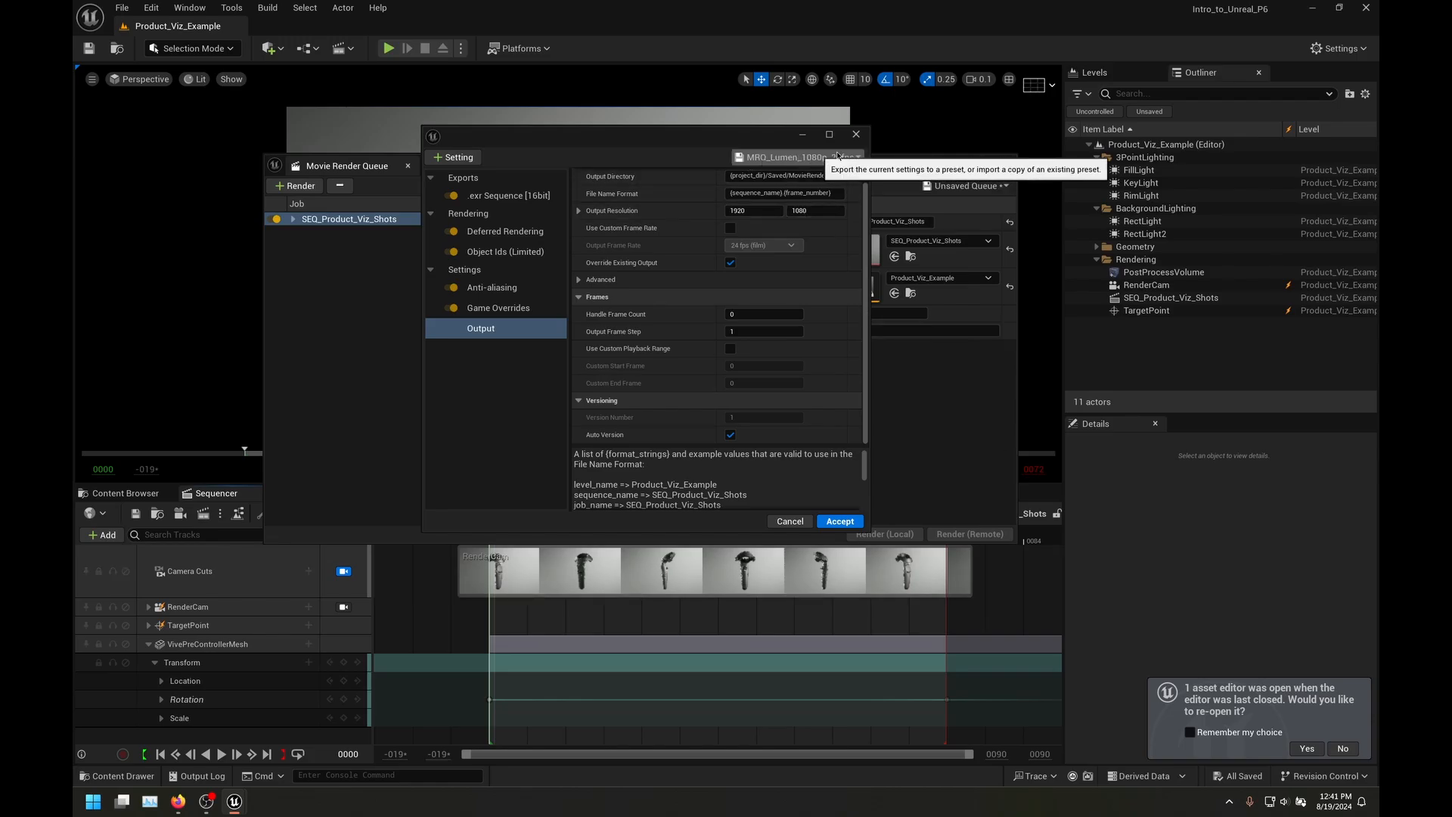
# Step: Accept the render configuration and render the SEQ_Product_Viz_Shots job locally
pyautogui.click(839, 521)
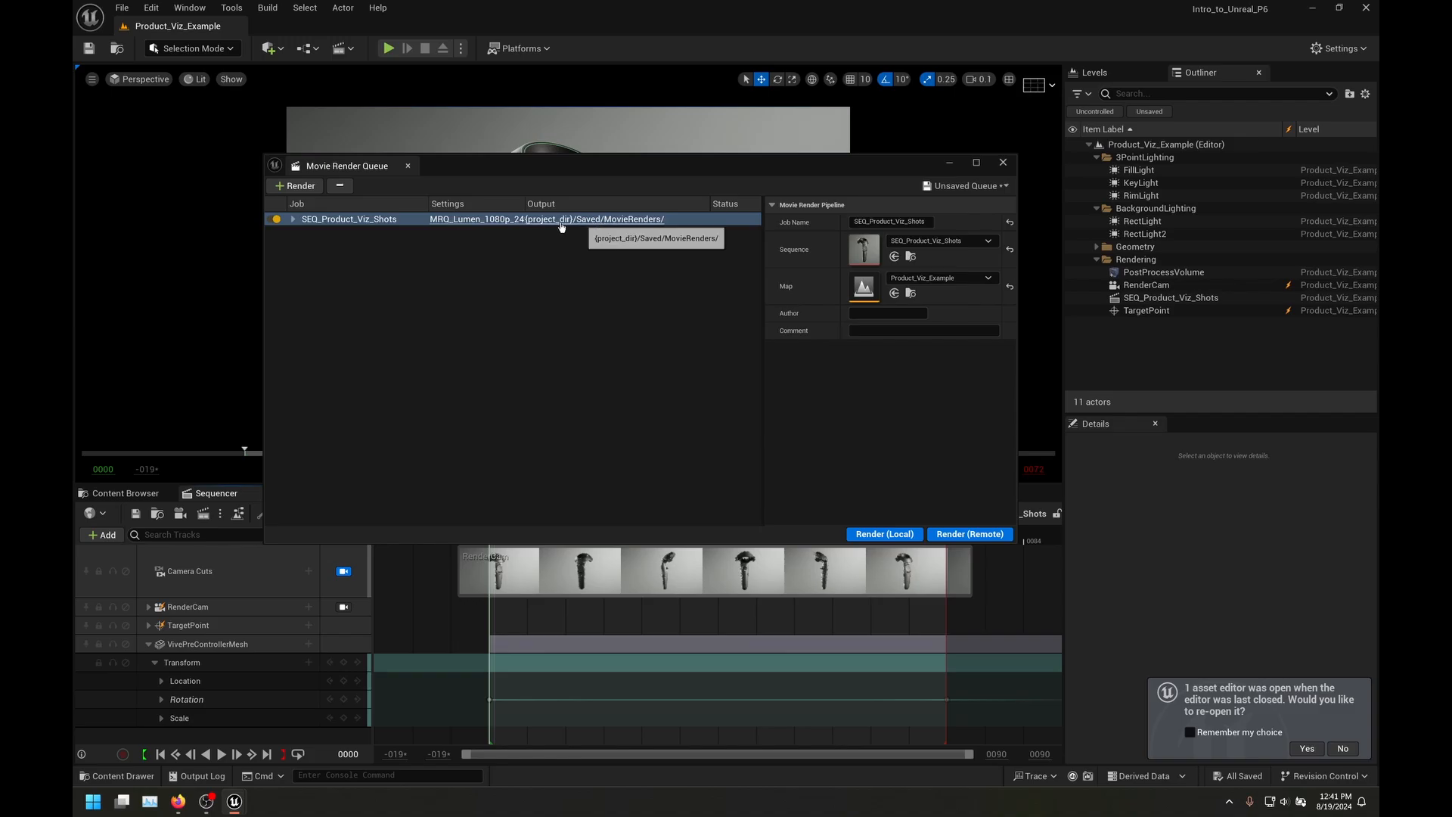
pyautogui.click(877, 533)
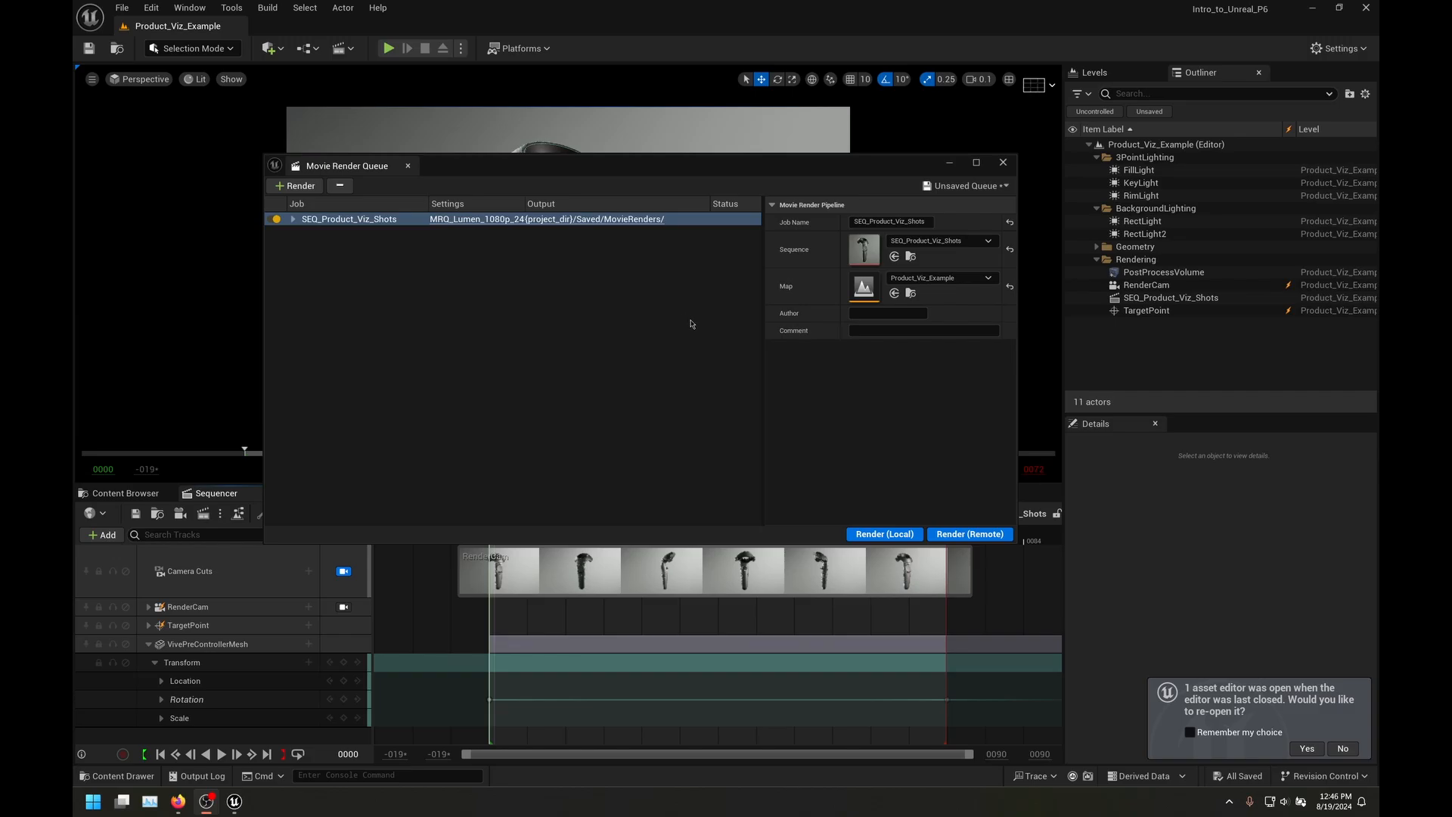
# Step: Open the job's output directory and examine the rendered EXR frames in the project's Saved/MovieRenders folder
pyautogui.moveTo(679, 173); pyautogui.dragTo(662, 176)
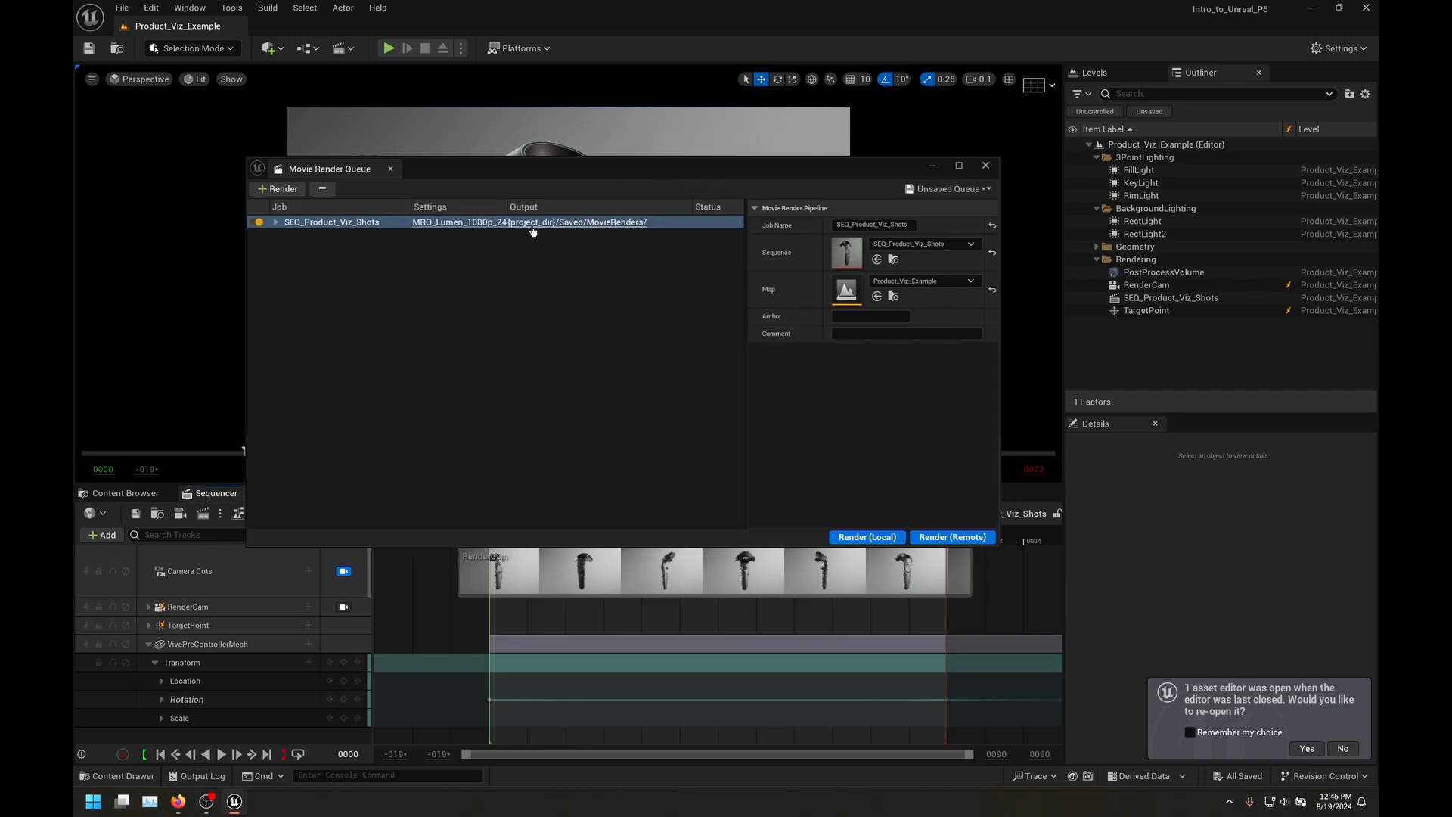
pyautogui.click(600, 223)
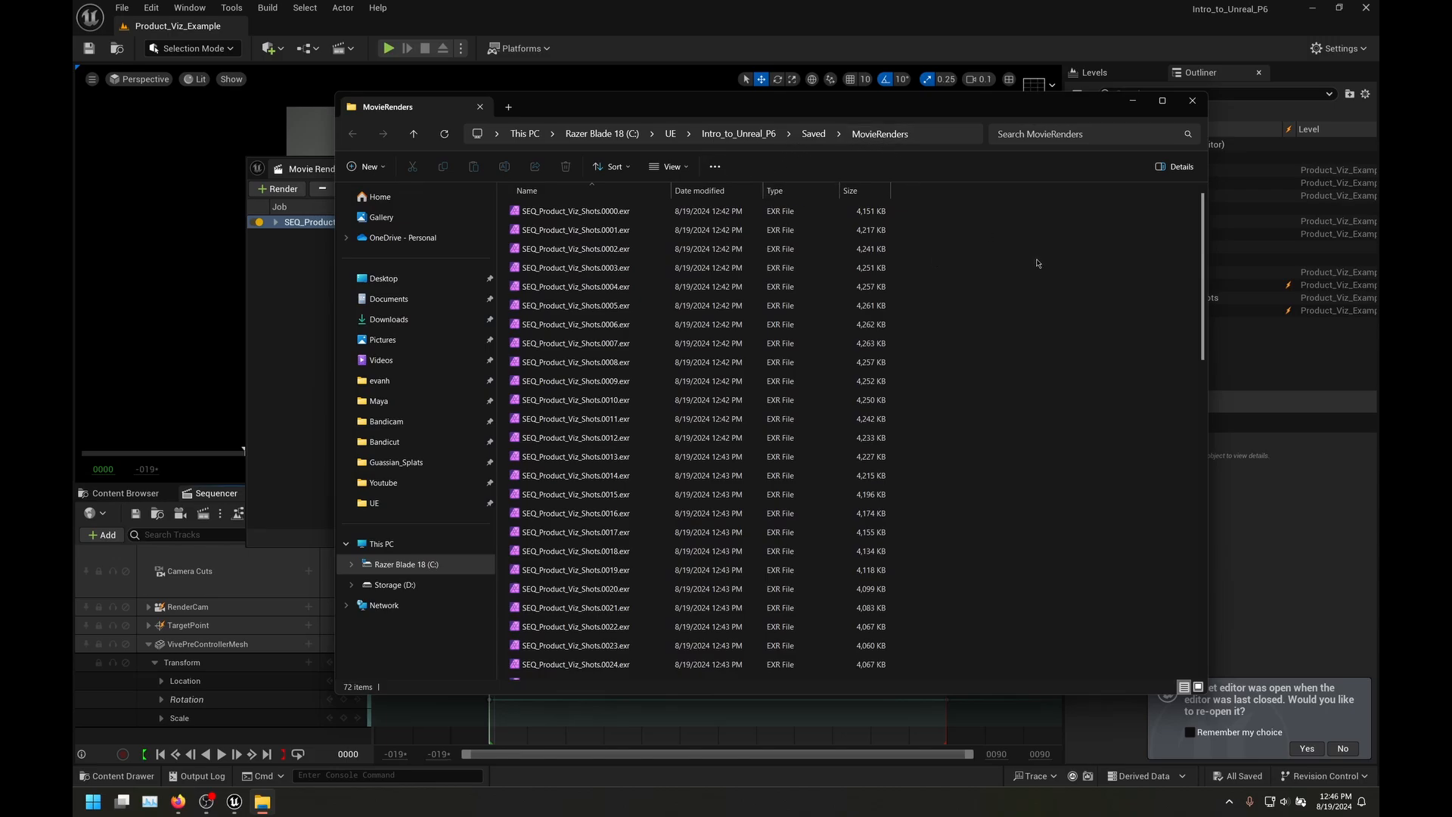
pyautogui.click(728, 134)
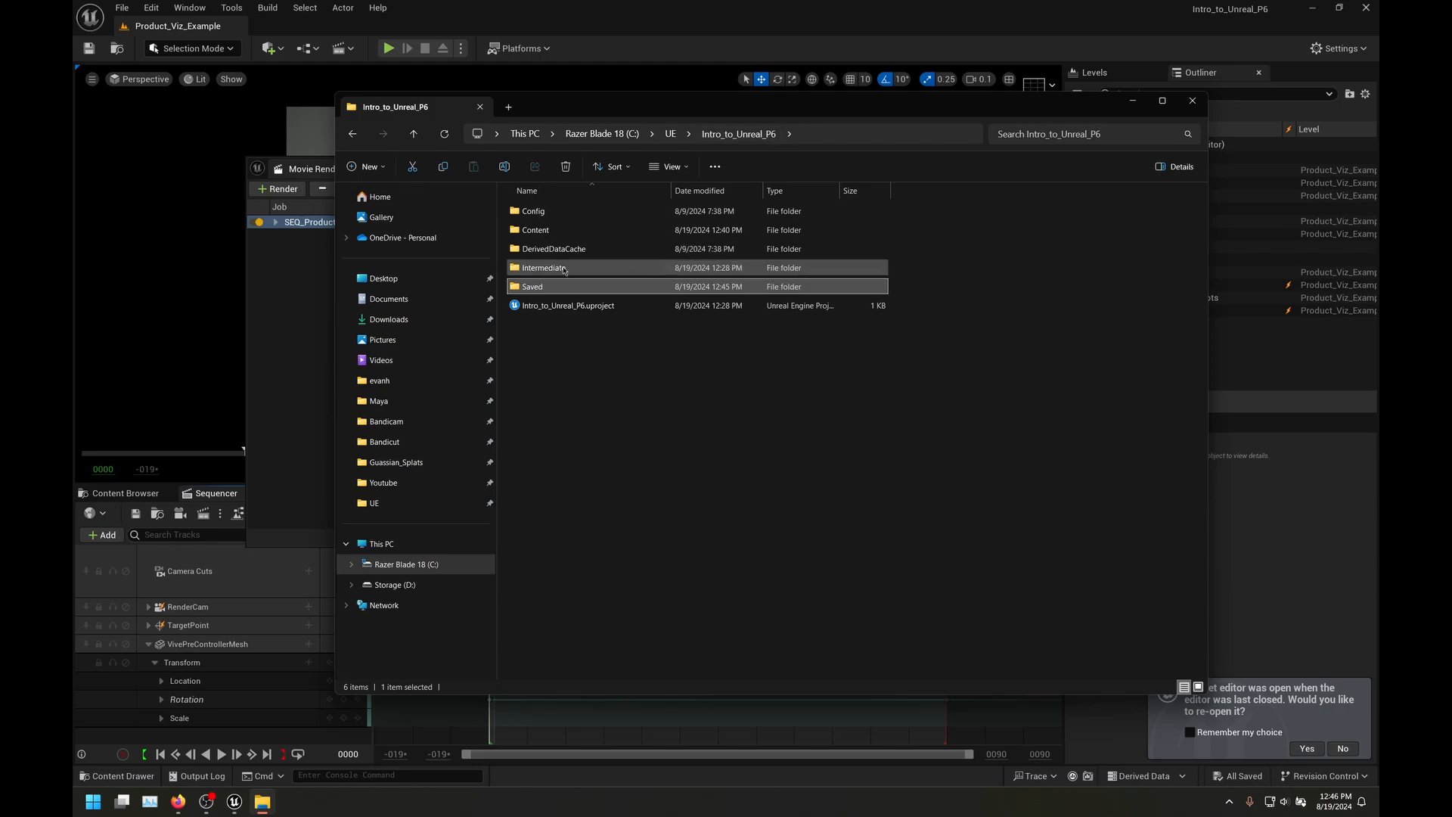
pyautogui.doubleClick(534, 289)
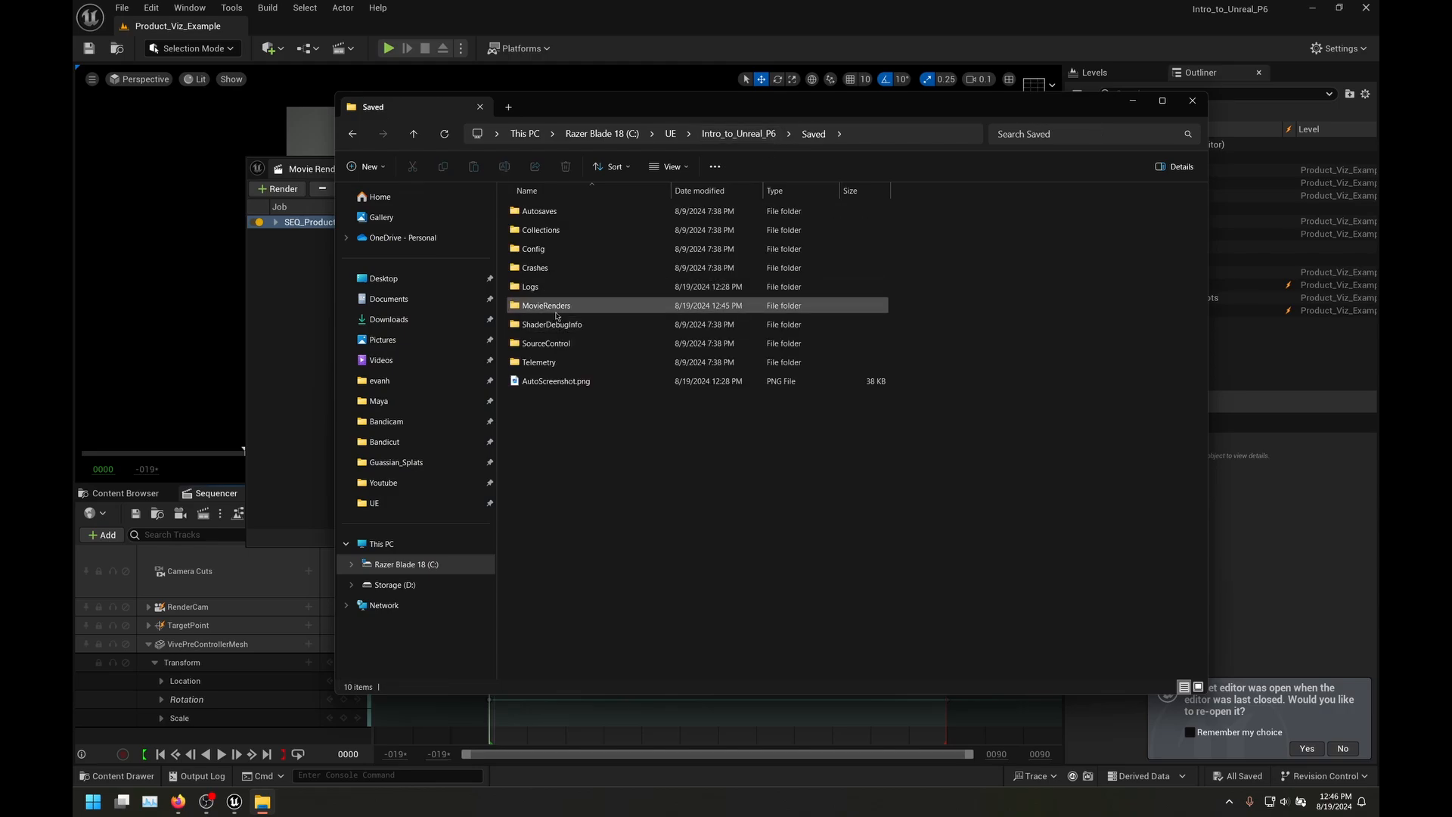
pyautogui.doubleClick(539, 305)
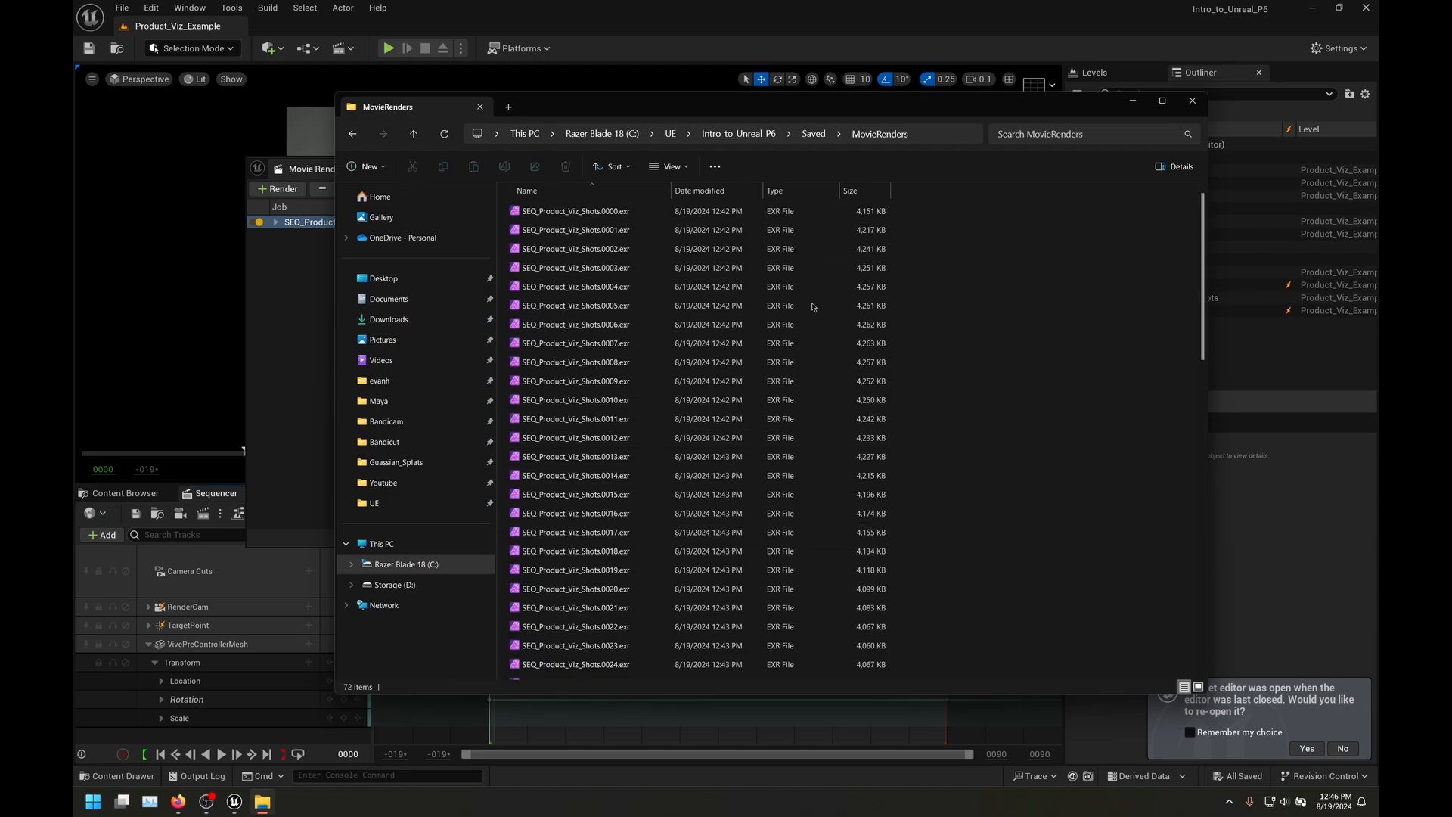
pyautogui.scroll(-8, 1004, 291)
pyautogui.scroll(-8, 1004, 292)
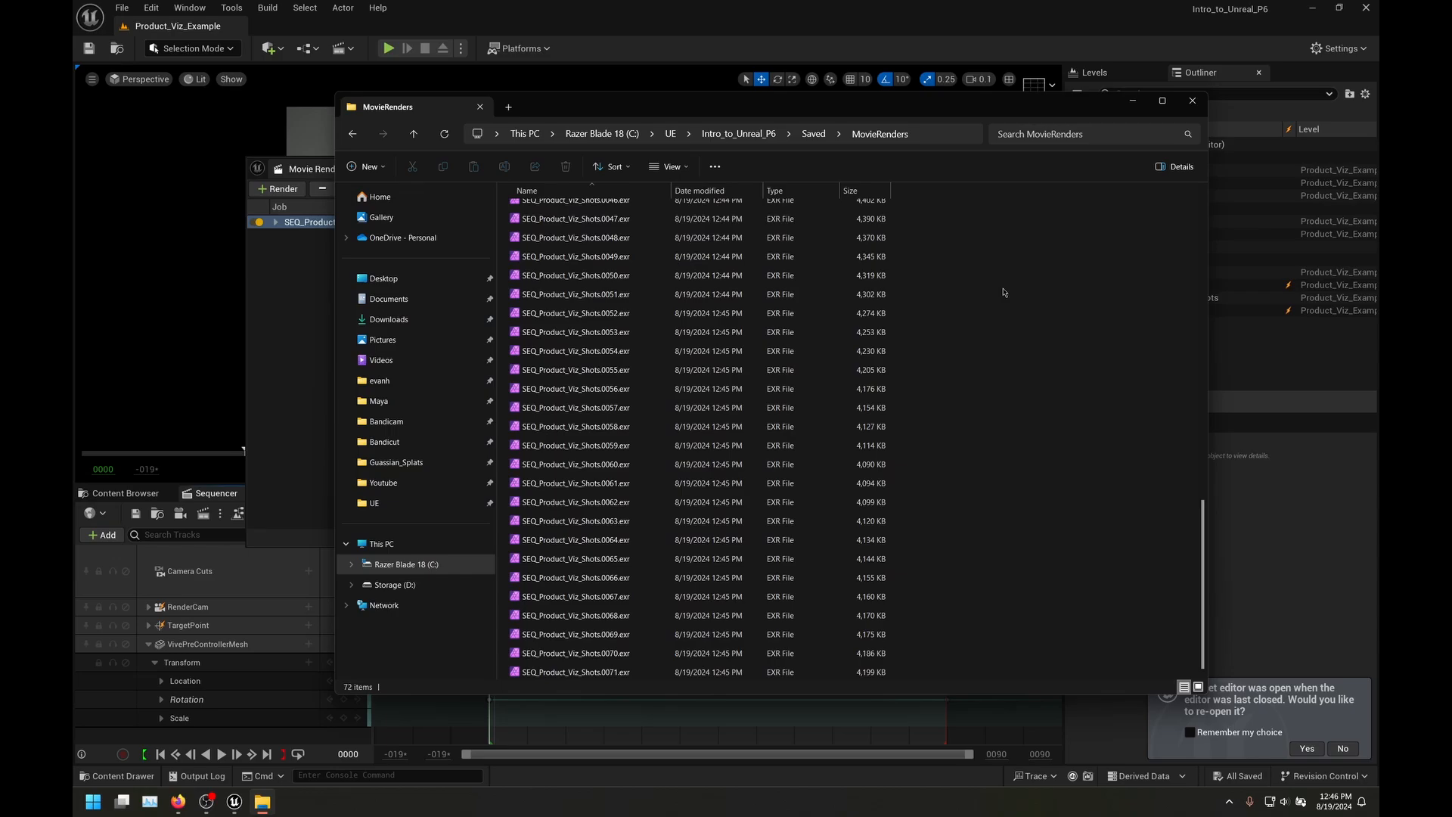
# Step: Launch Nuke with a new untitled script
pyautogui.press('super')
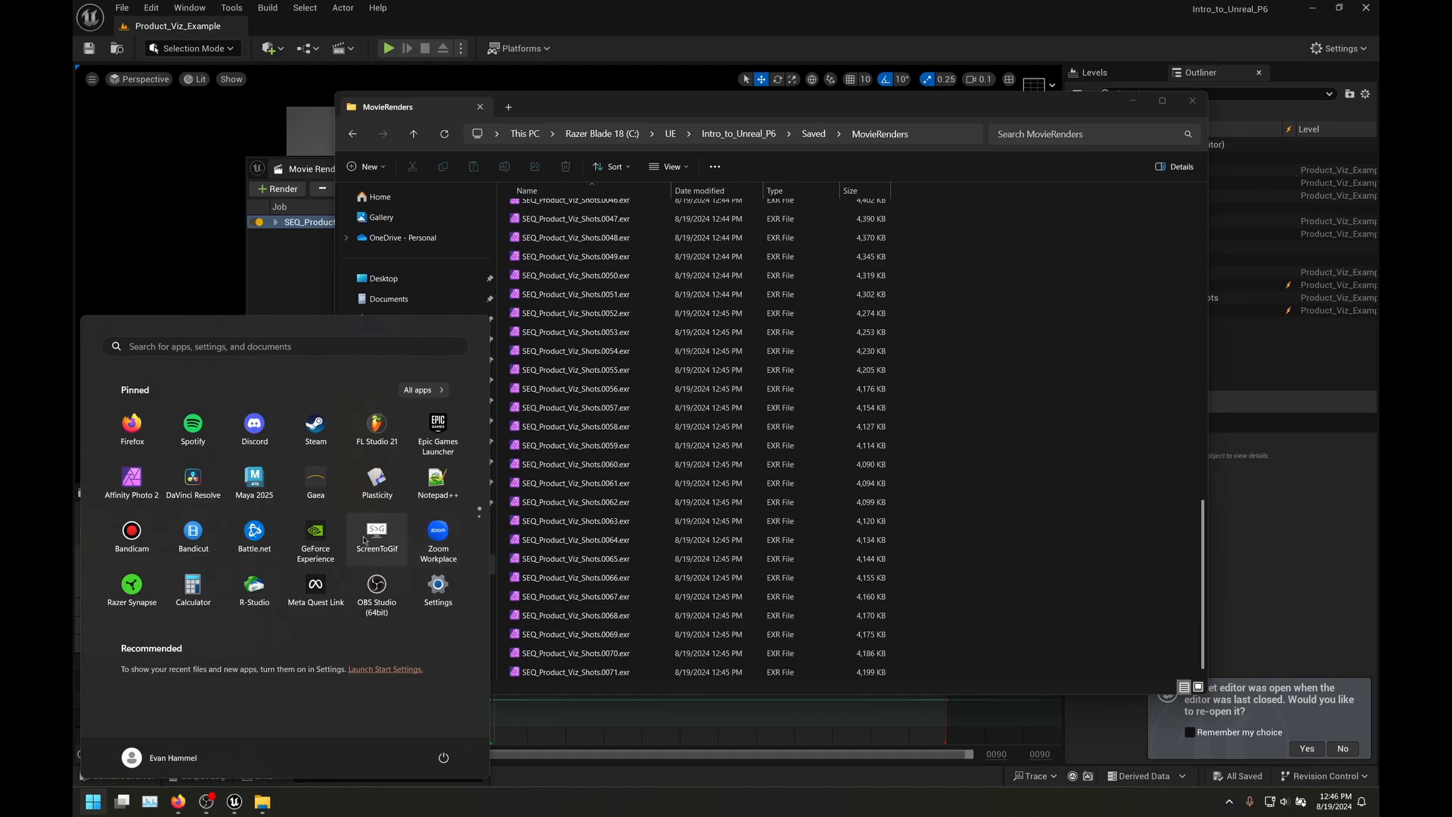
pyautogui.scroll(-1, 378, 538)
pyautogui.click(195, 437)
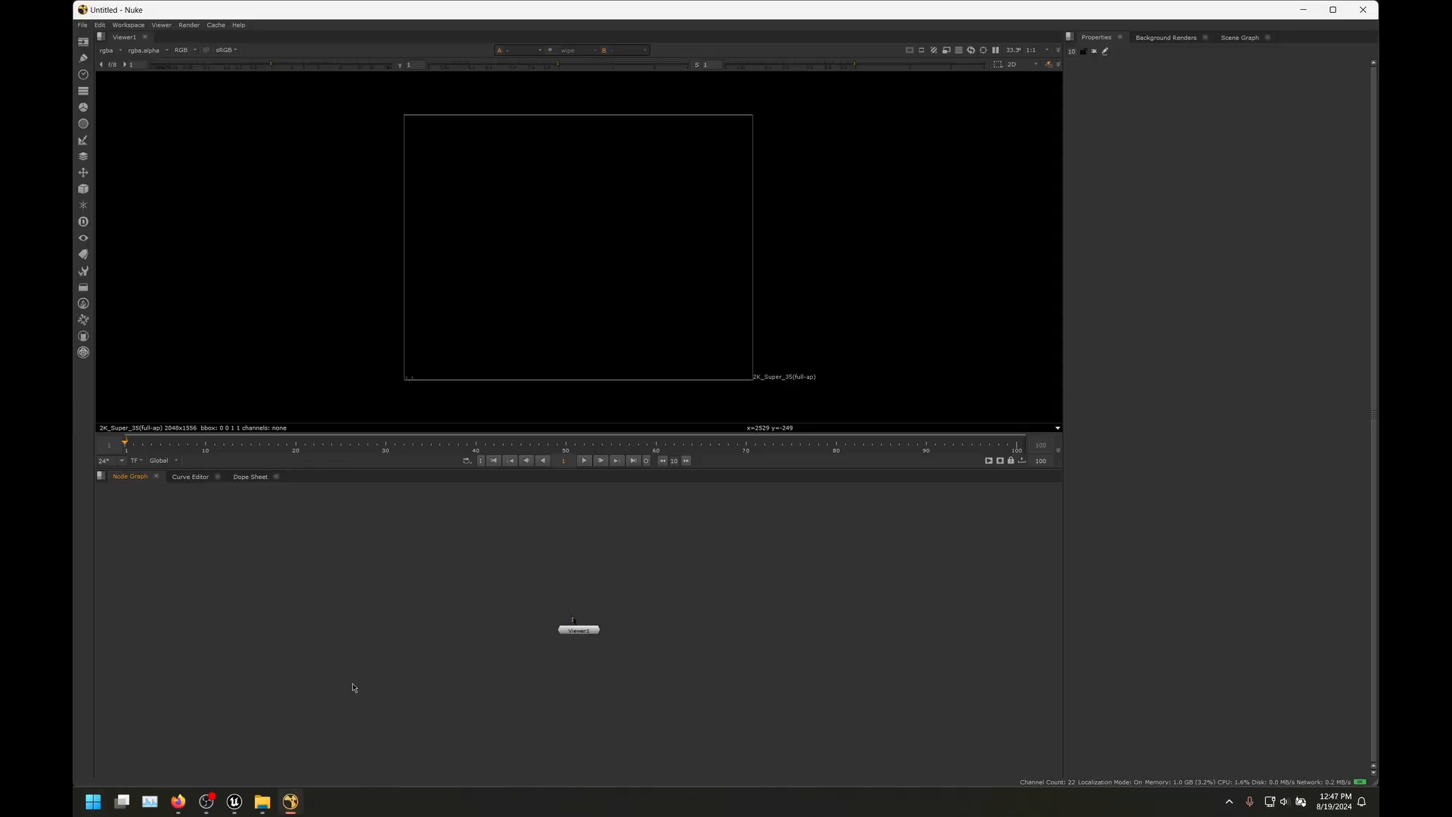
# Step: Load the MovieRenders folder into Nuke's node graph as a Read node and connect the Viewer node to it
pyautogui.click(264, 804)
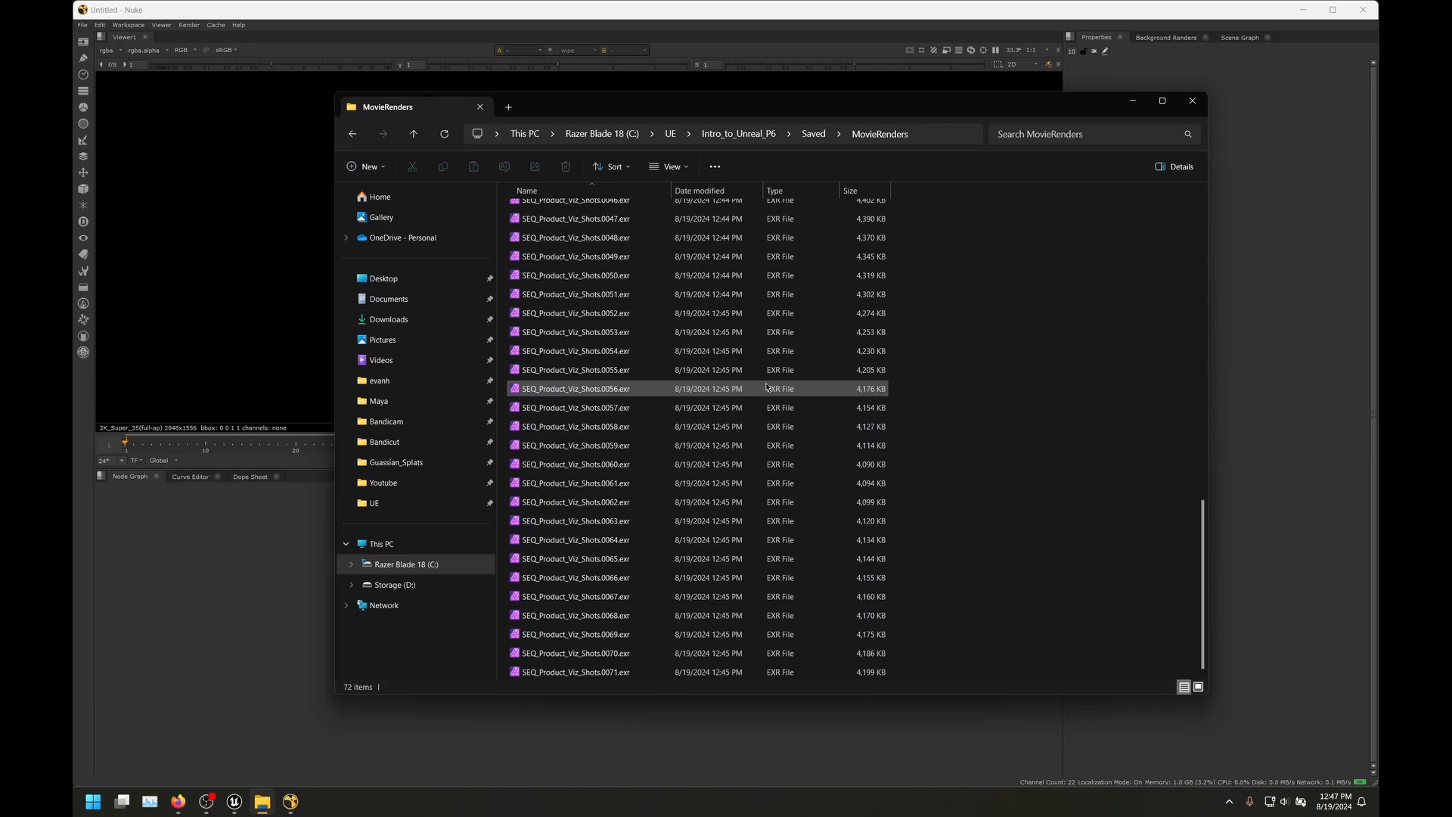
pyautogui.hotkey('alt', 'Up')
pyautogui.moveTo(563, 305); pyautogui.dragTo(195, 606)
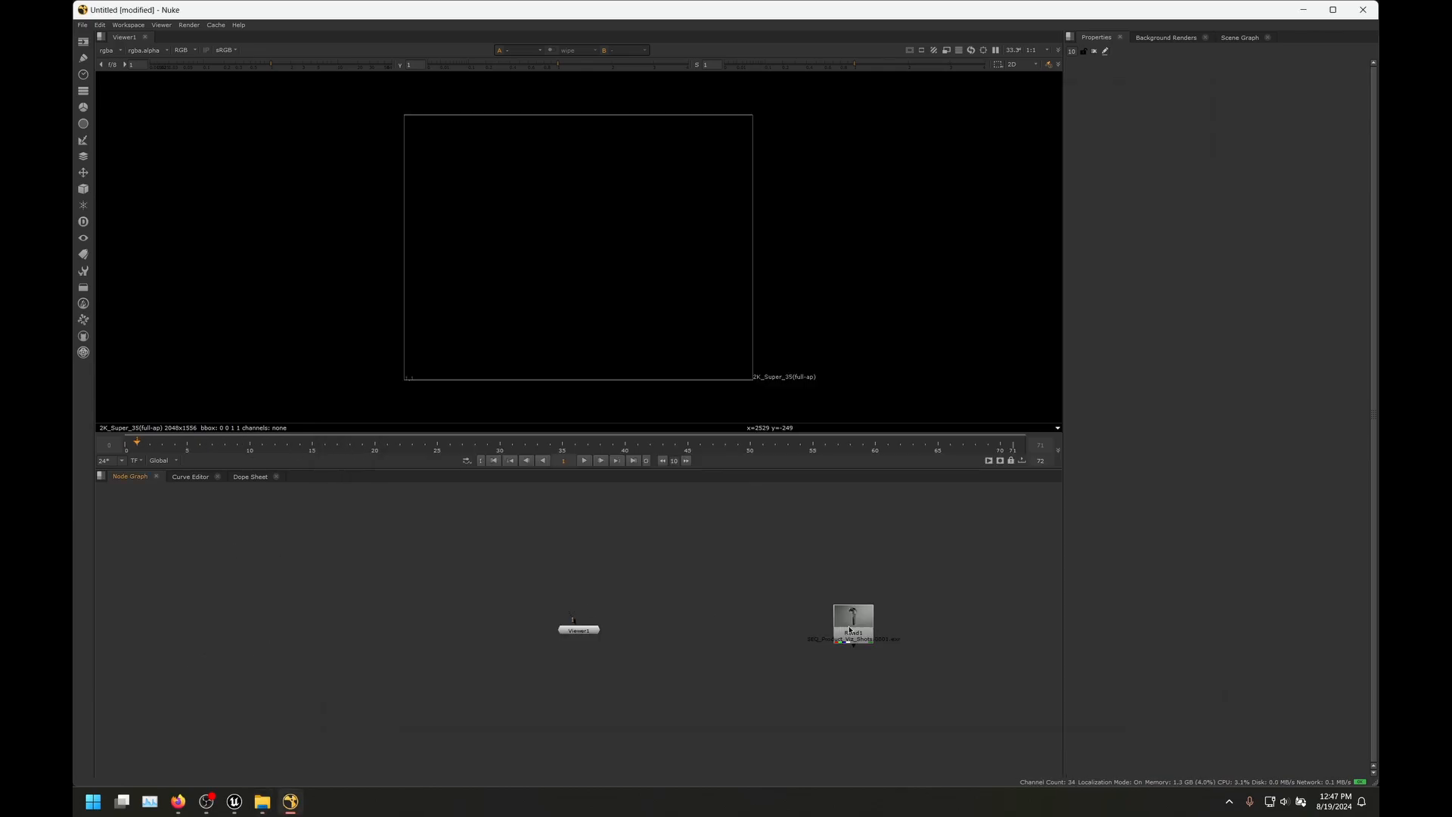
pyautogui.moveTo(853, 624); pyautogui.dragTo(584, 560)
pyautogui.moveTo(573, 620); pyautogui.dragTo(583, 566)
# Step: Play back the rendered turntable sequence in the enlarged viewer, fitted to the frame, and restore the normal layout
pyautogui.press('space')
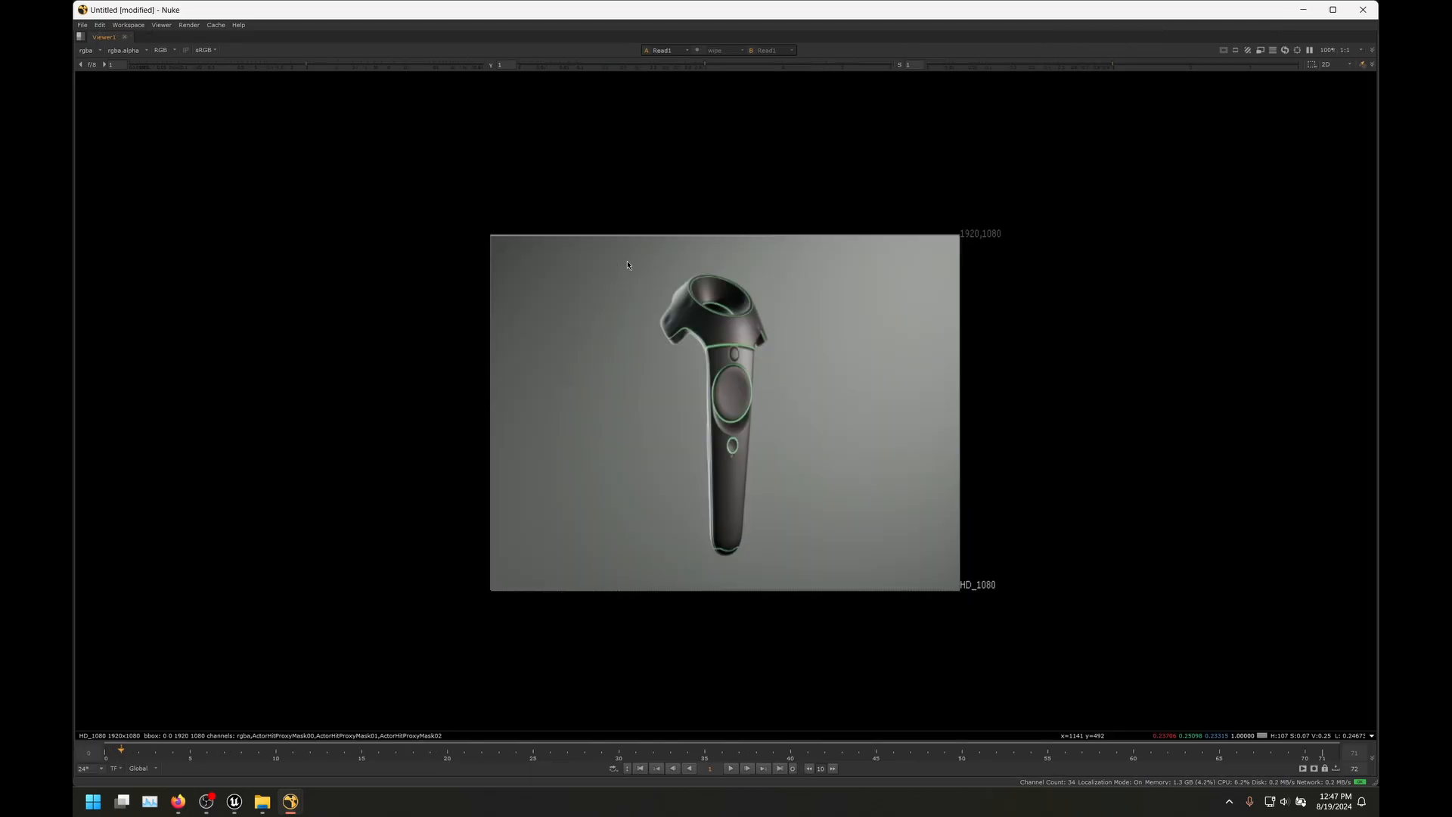
pyautogui.press('f')
pyautogui.press('l')
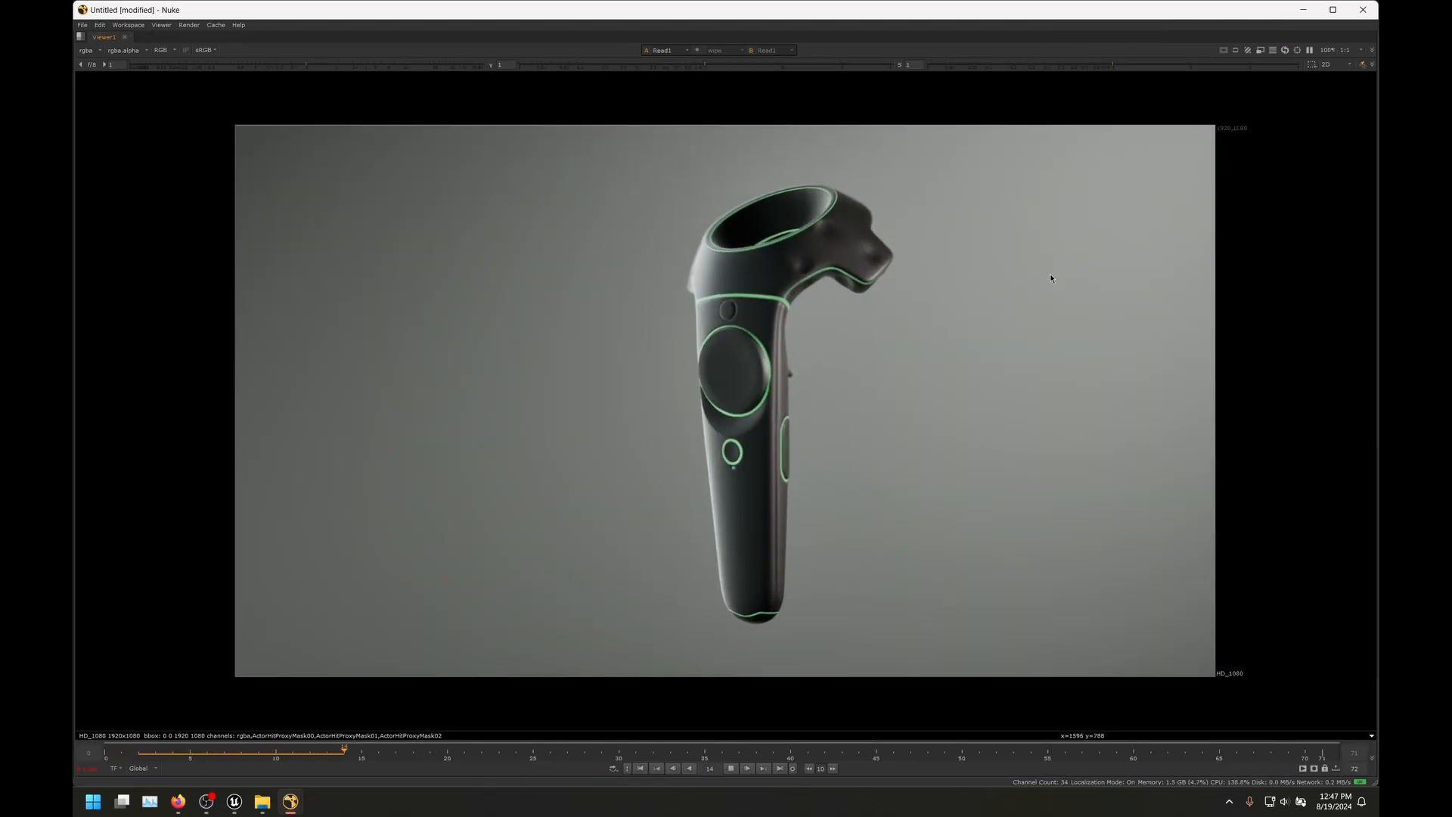
pyautogui.click(107, 752)
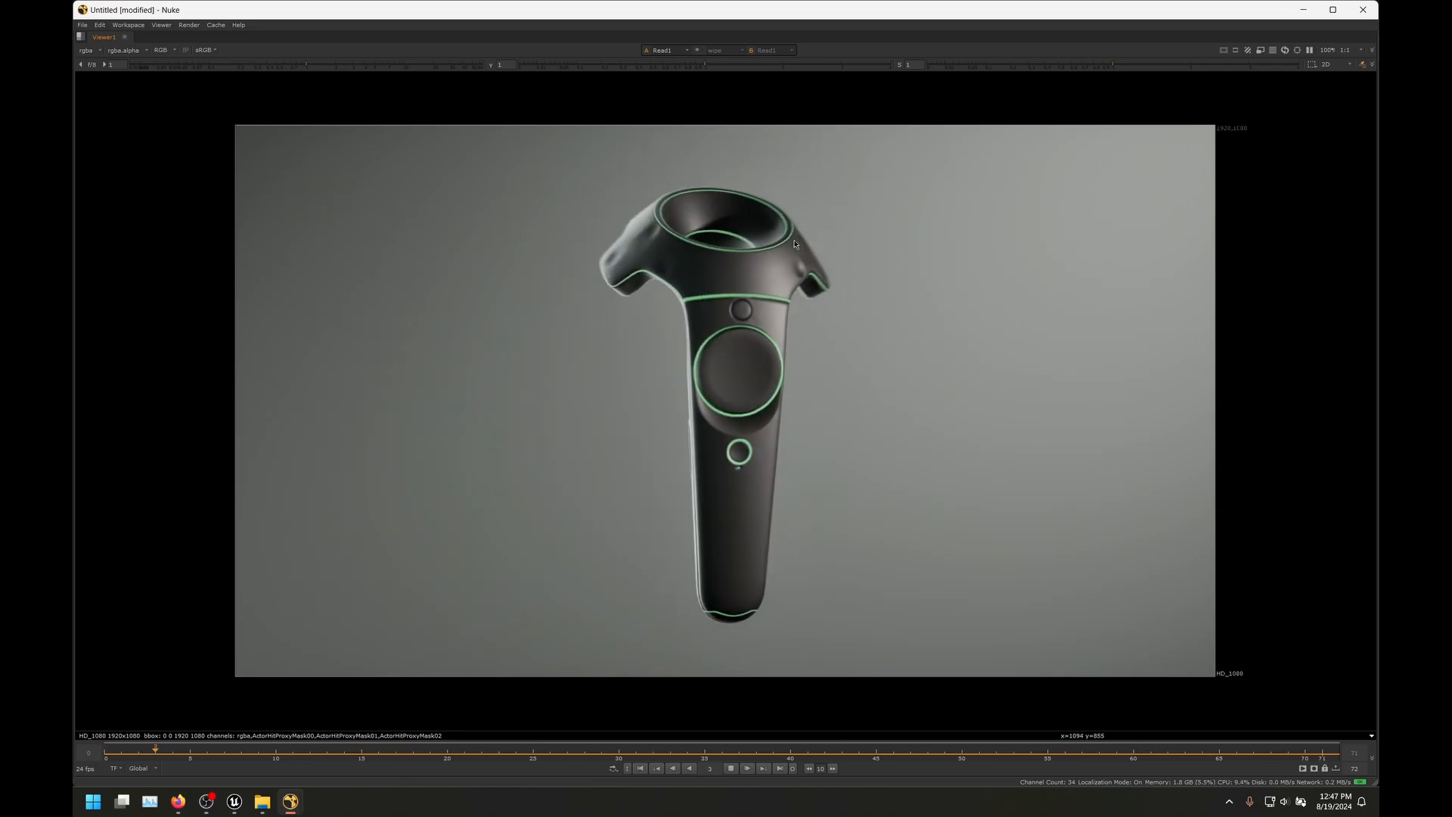
pyautogui.press('space')
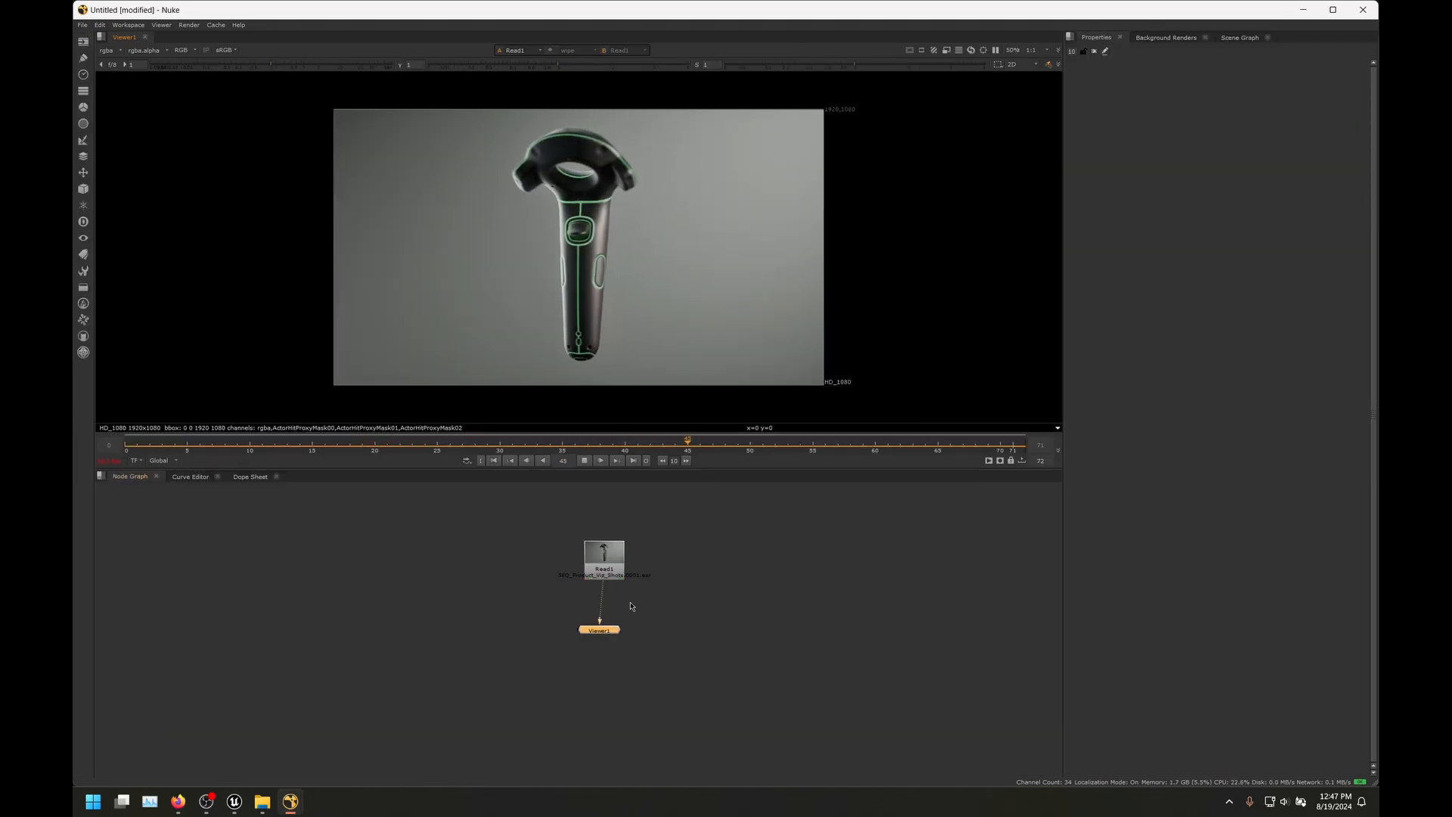
# Step: Move the Viewer node away from the Read node and check which channel layers the render contains
pyautogui.moveTo(602, 630); pyautogui.dragTo(475, 697)
pyautogui.click(543, 679)
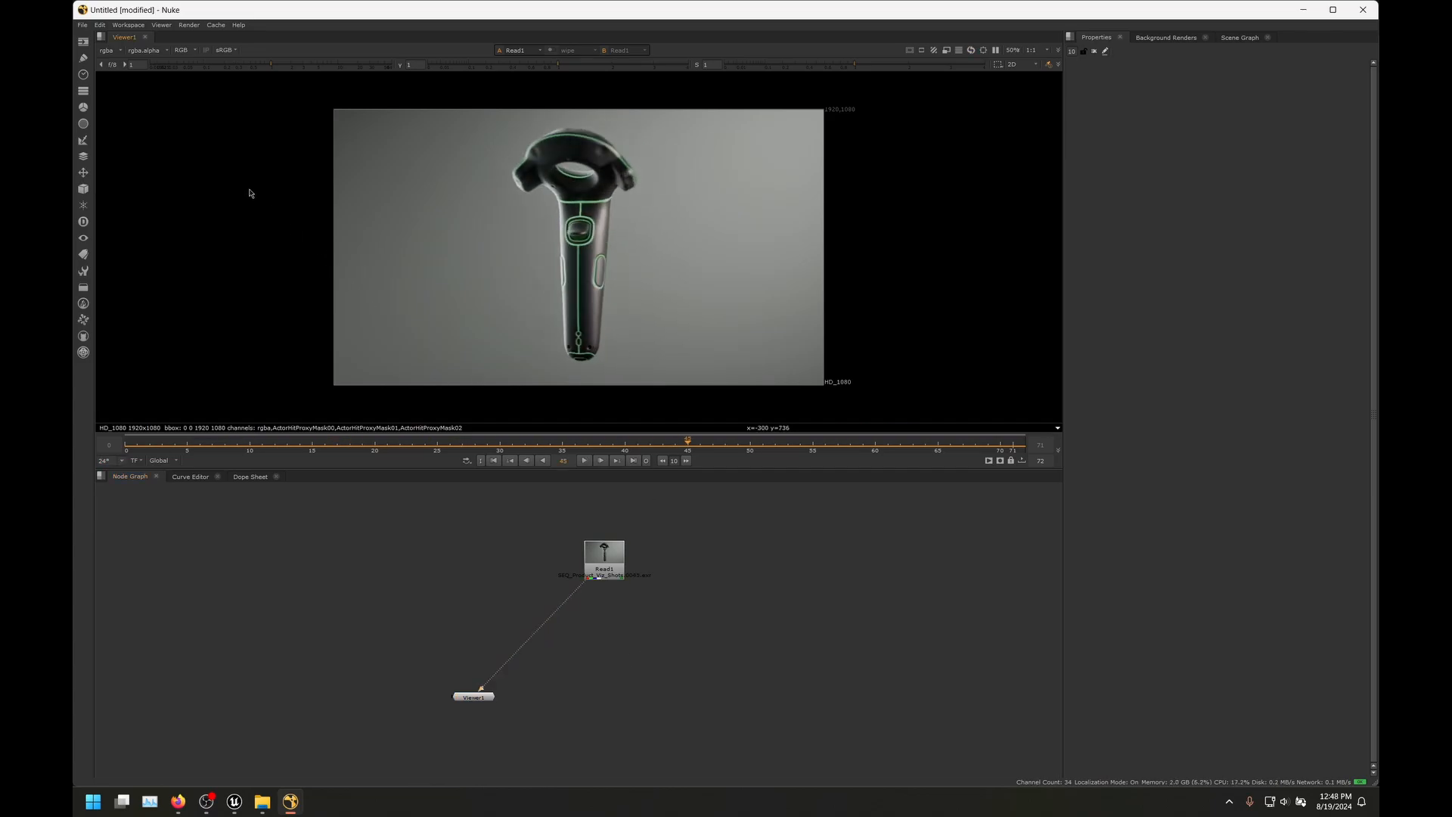
pyautogui.click(118, 51)
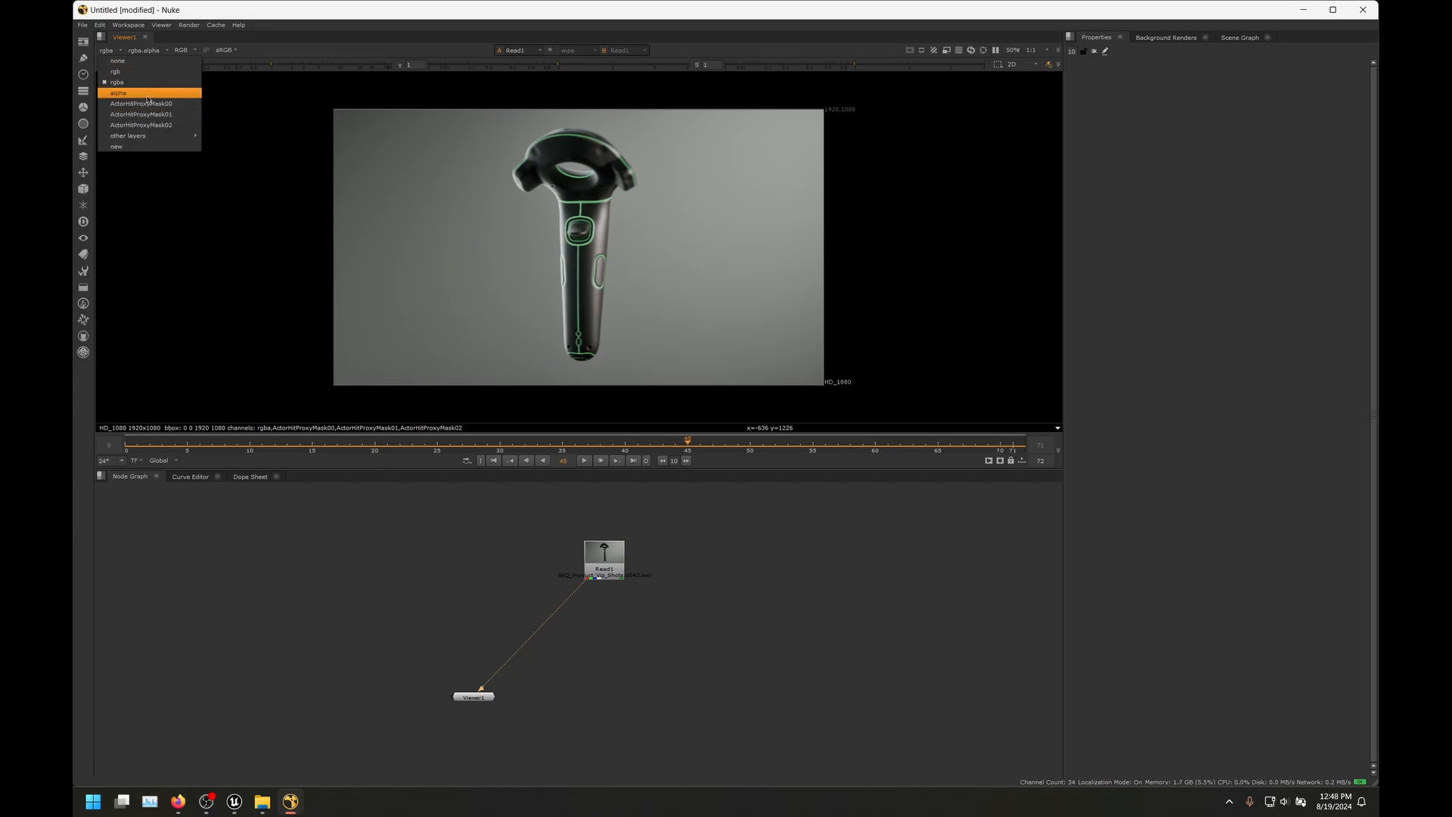
pyautogui.click(471, 602)
# Step: Add a Cryptomatte node, connect its input to the Read node and view its output
pyautogui.press('Tab')
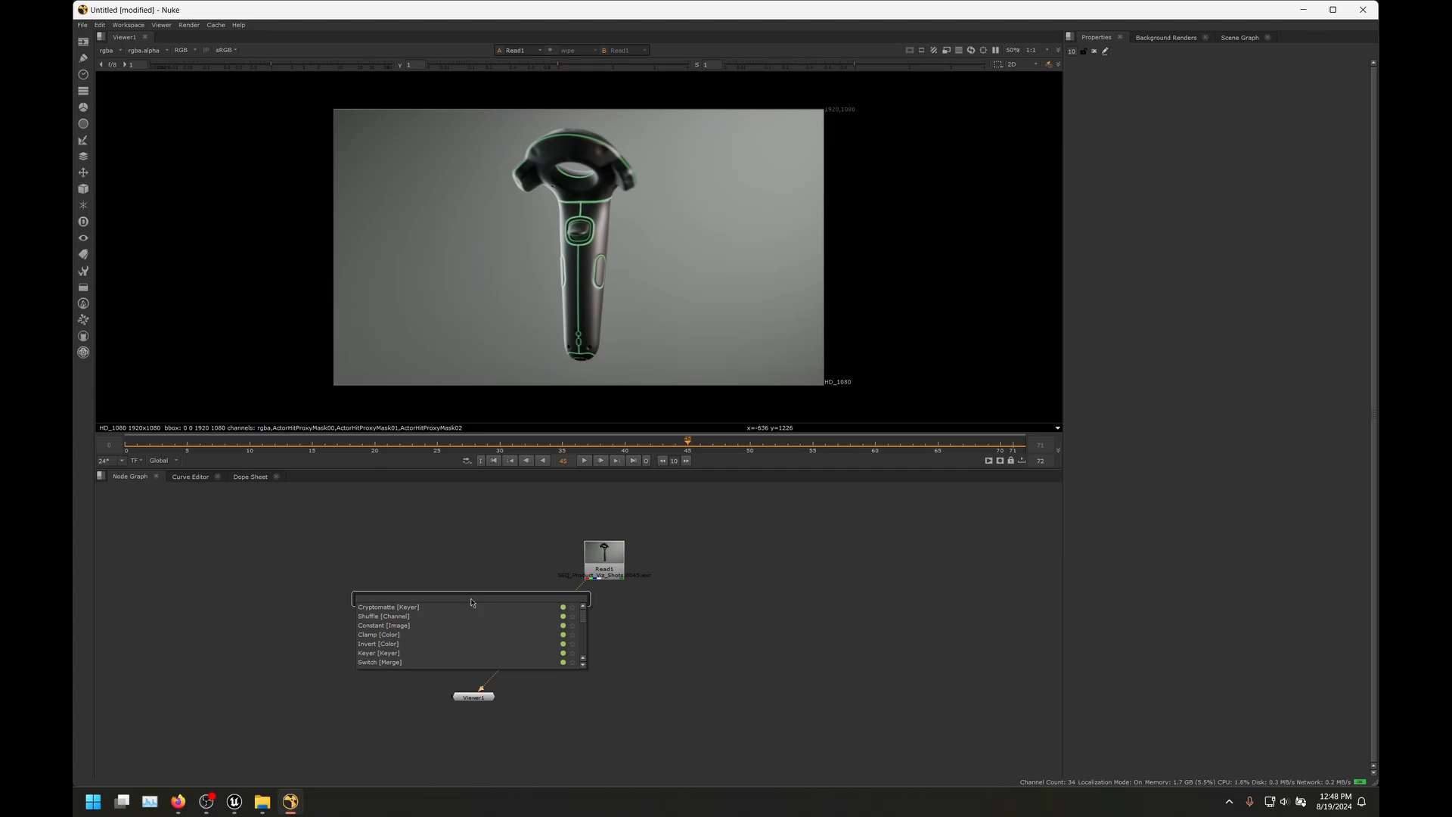
pyautogui.write('cryptom')
pyautogui.press('Return')
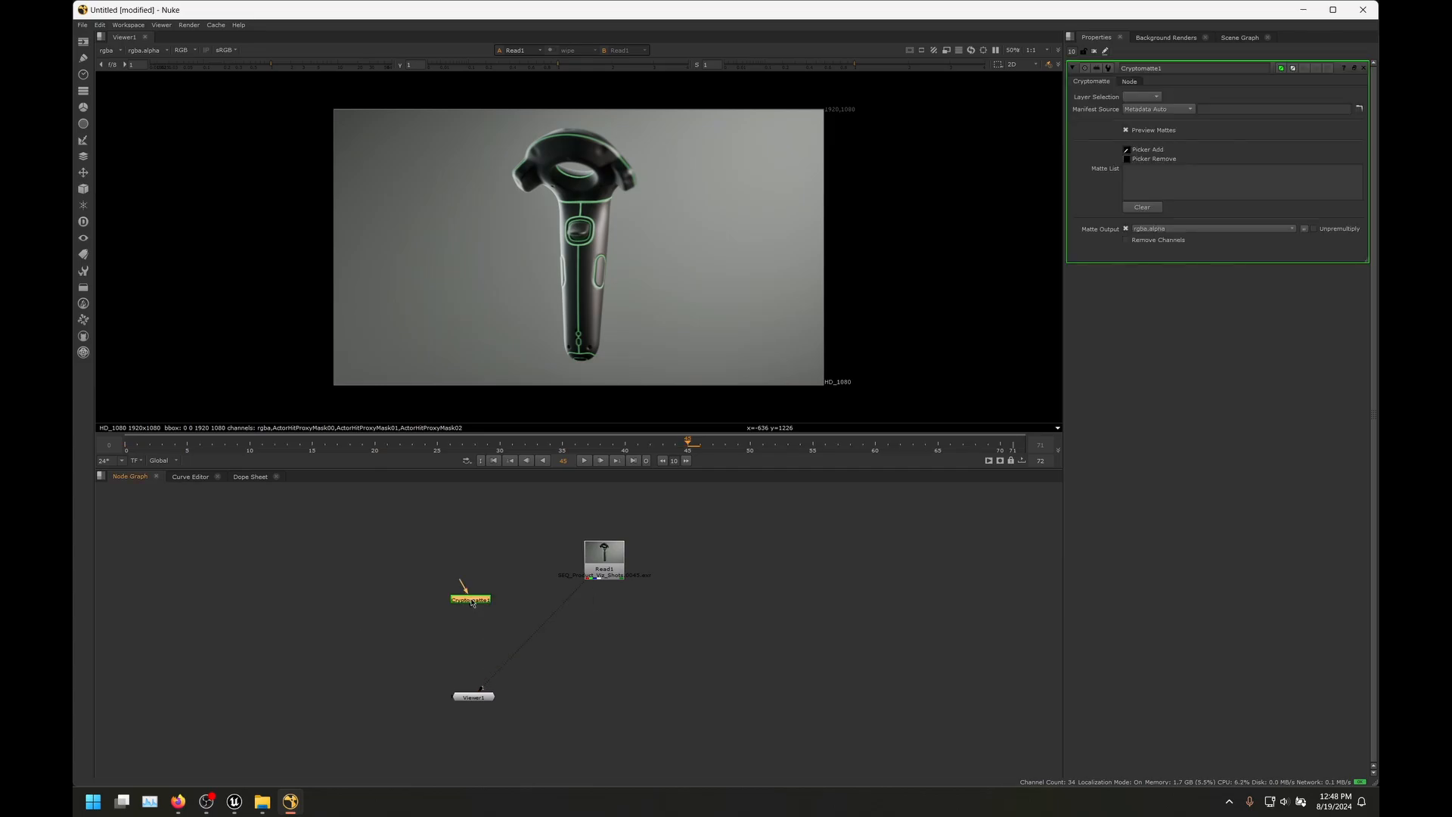
pyautogui.moveTo(468, 580); pyautogui.dragTo(613, 562)
pyautogui.moveTo(472, 605); pyautogui.dragTo(486, 622)
pyautogui.press('1')
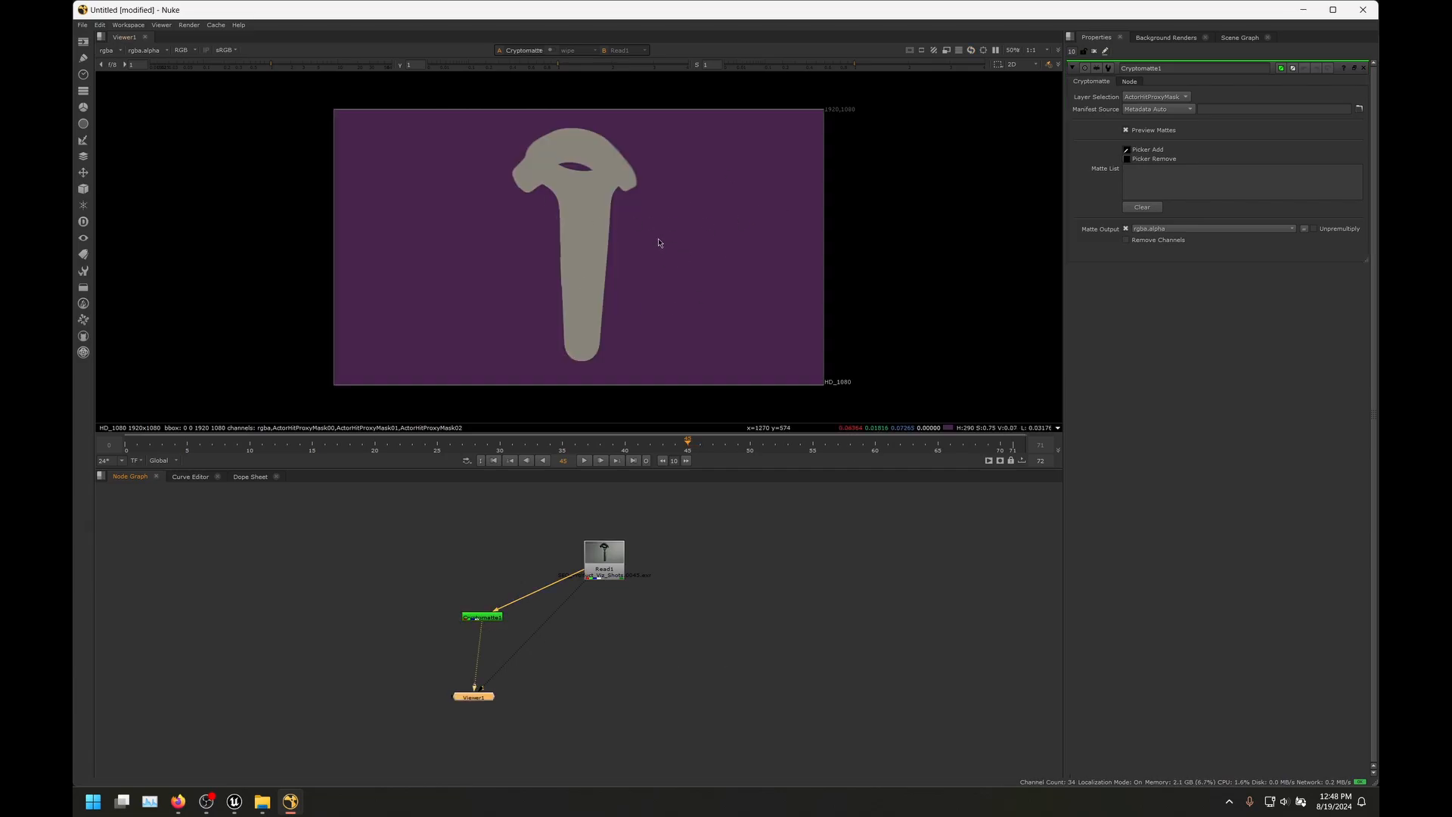
# Step: Play through the Cryptomatte preview, stop at frame 20 and pick the controller to add its material to the matte list
pyautogui.click(584, 460)
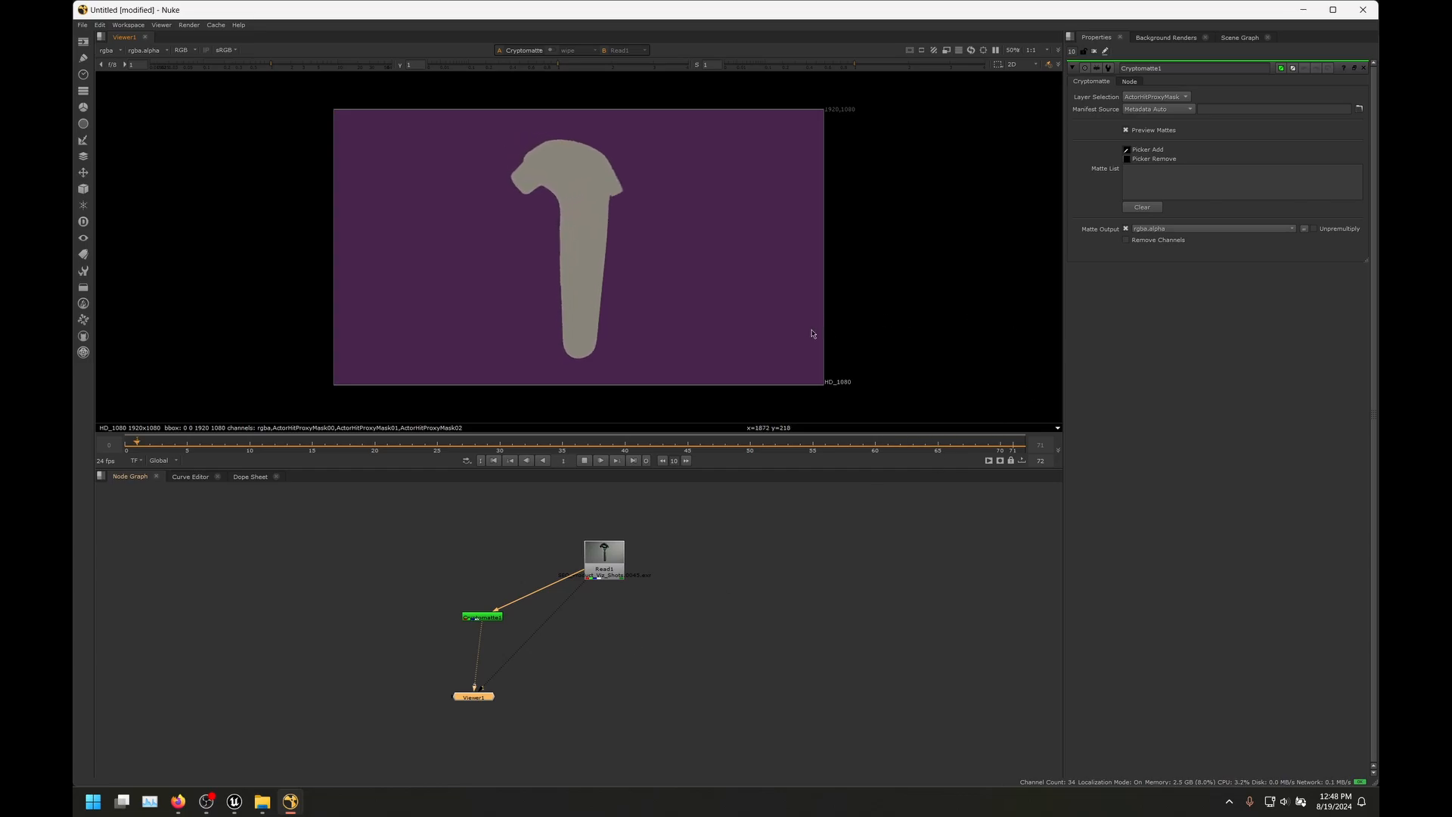
pyautogui.press('k')
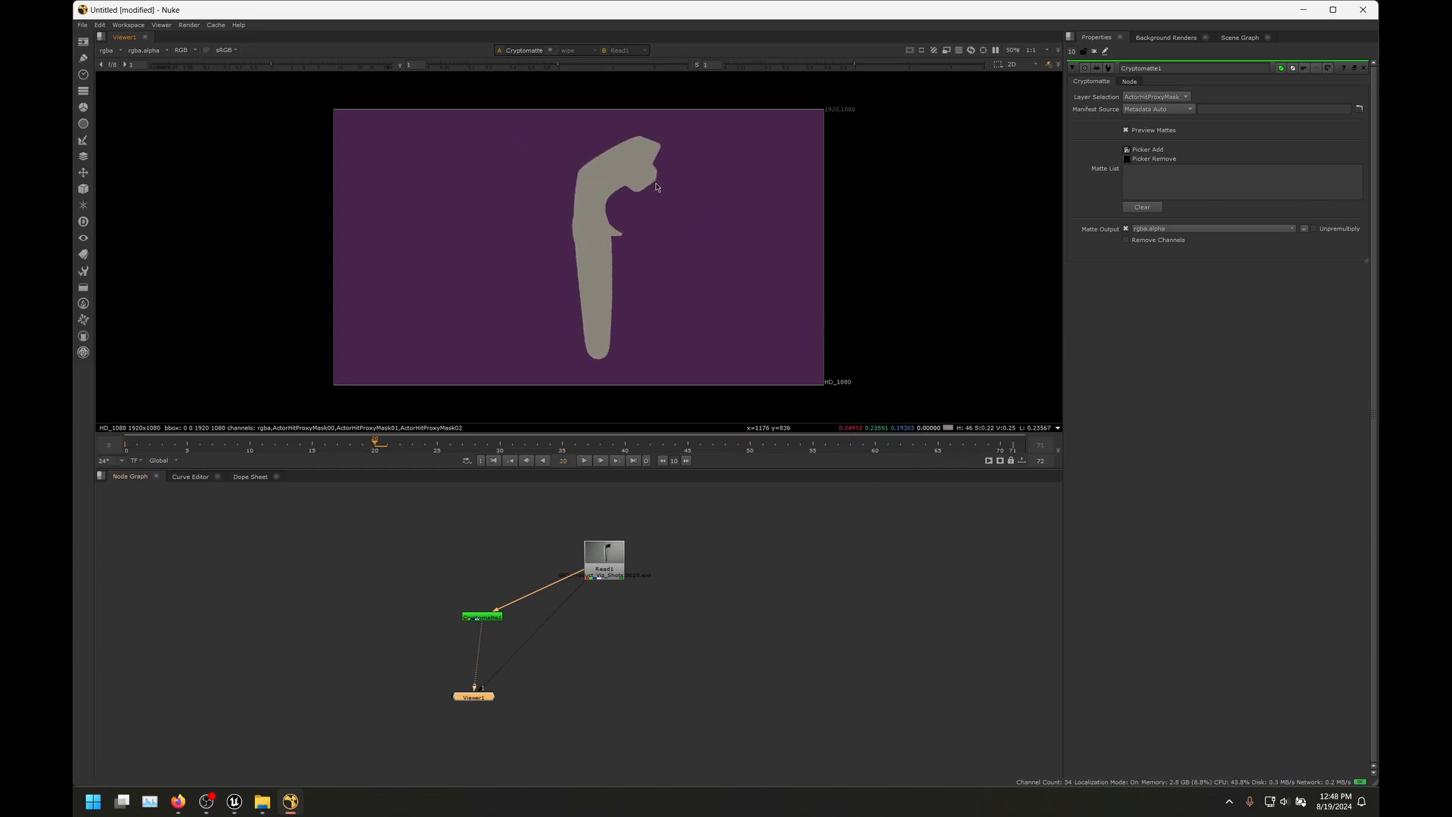
pyautogui.scroll(2, 628, 179)
pyautogui.keyDown('ctrl'); pyautogui.click(610, 160); pyautogui.keyUp('ctrl')
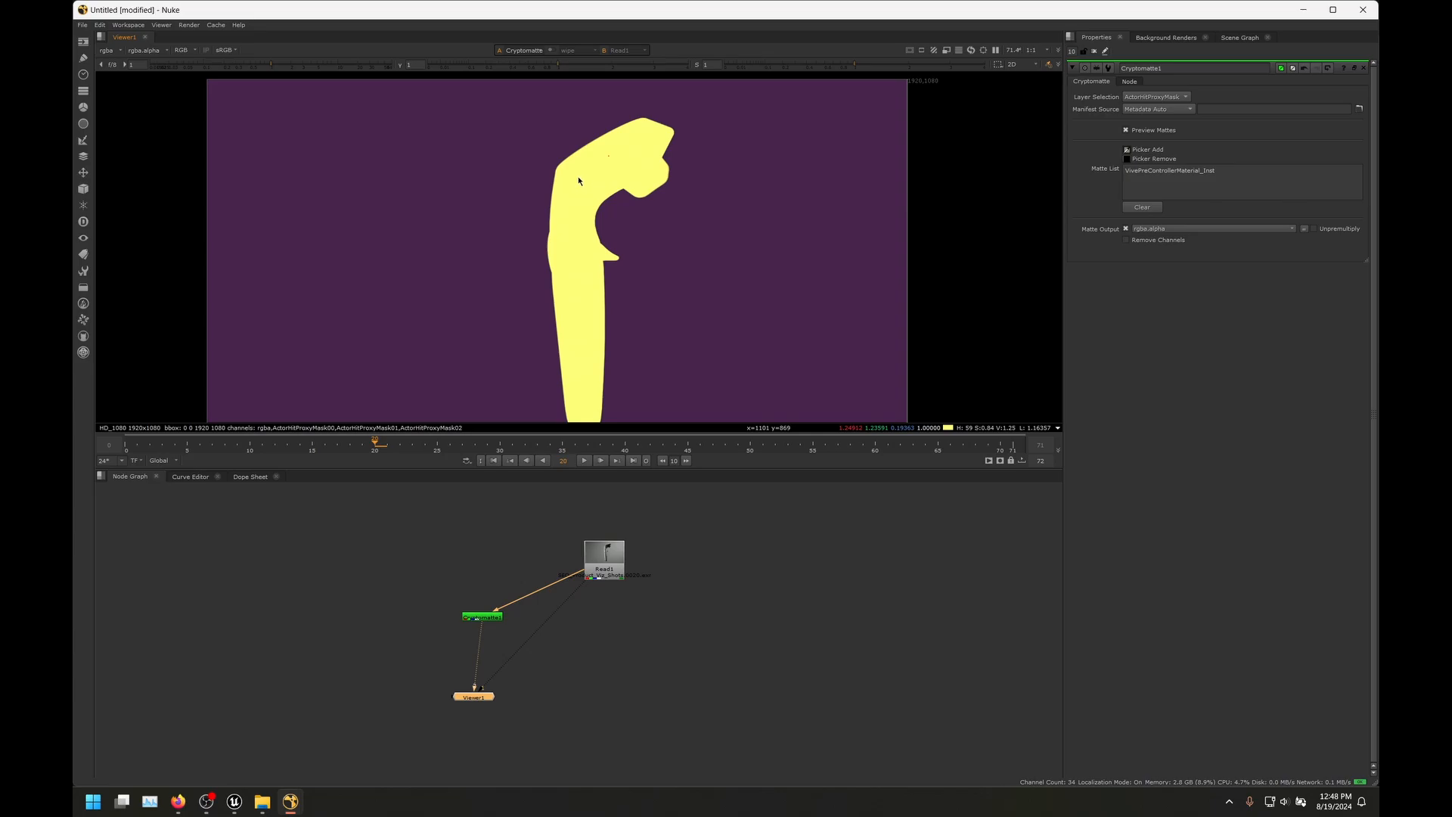
# Step: Inspect the picked matte's alpha channel up close during playback, and restore the colour view
pyautogui.scroll(-3, 581, 179)
pyautogui.scroll(1, 586, 185)
pyautogui.press('a')
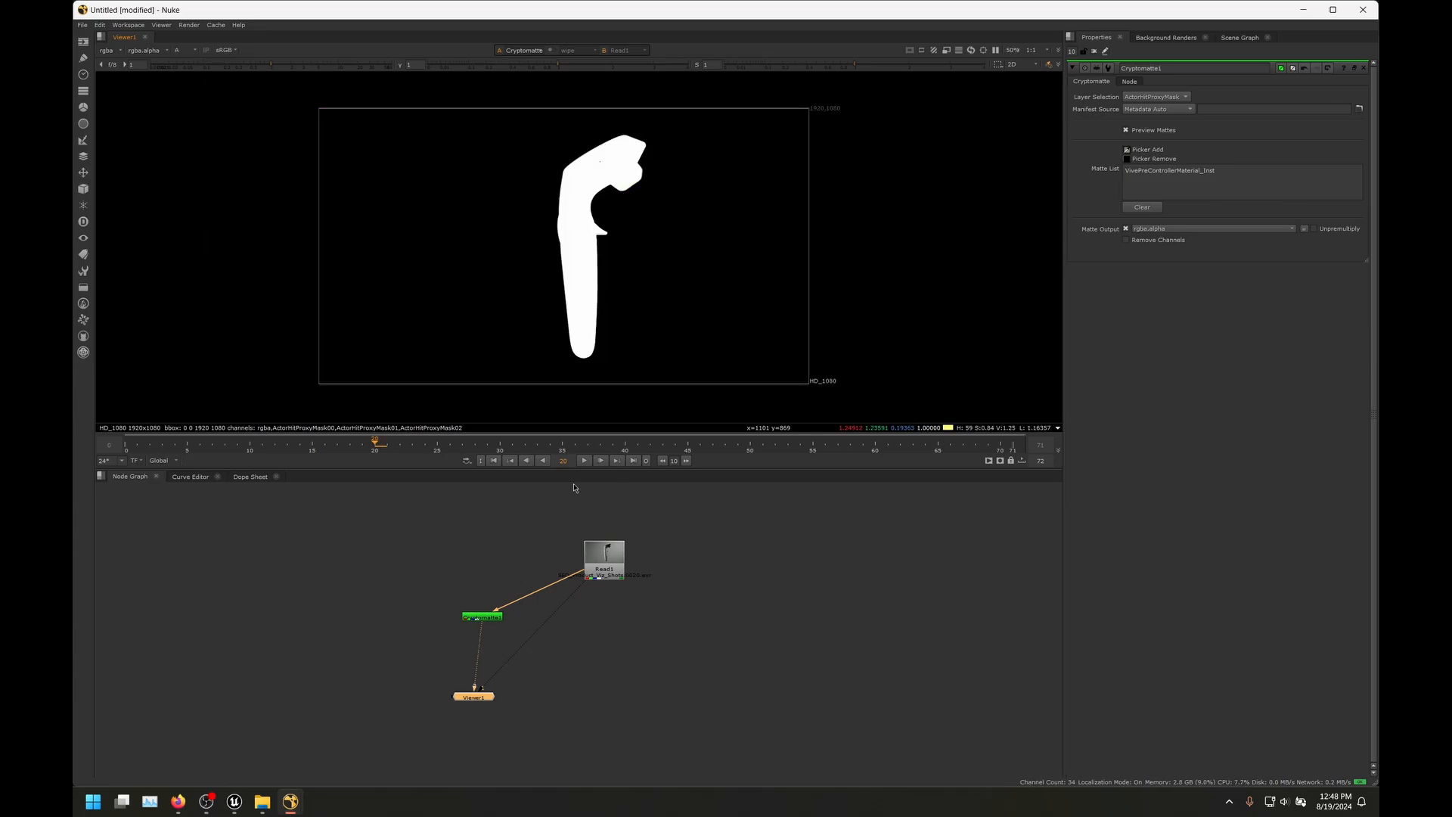
pyautogui.click(584, 461)
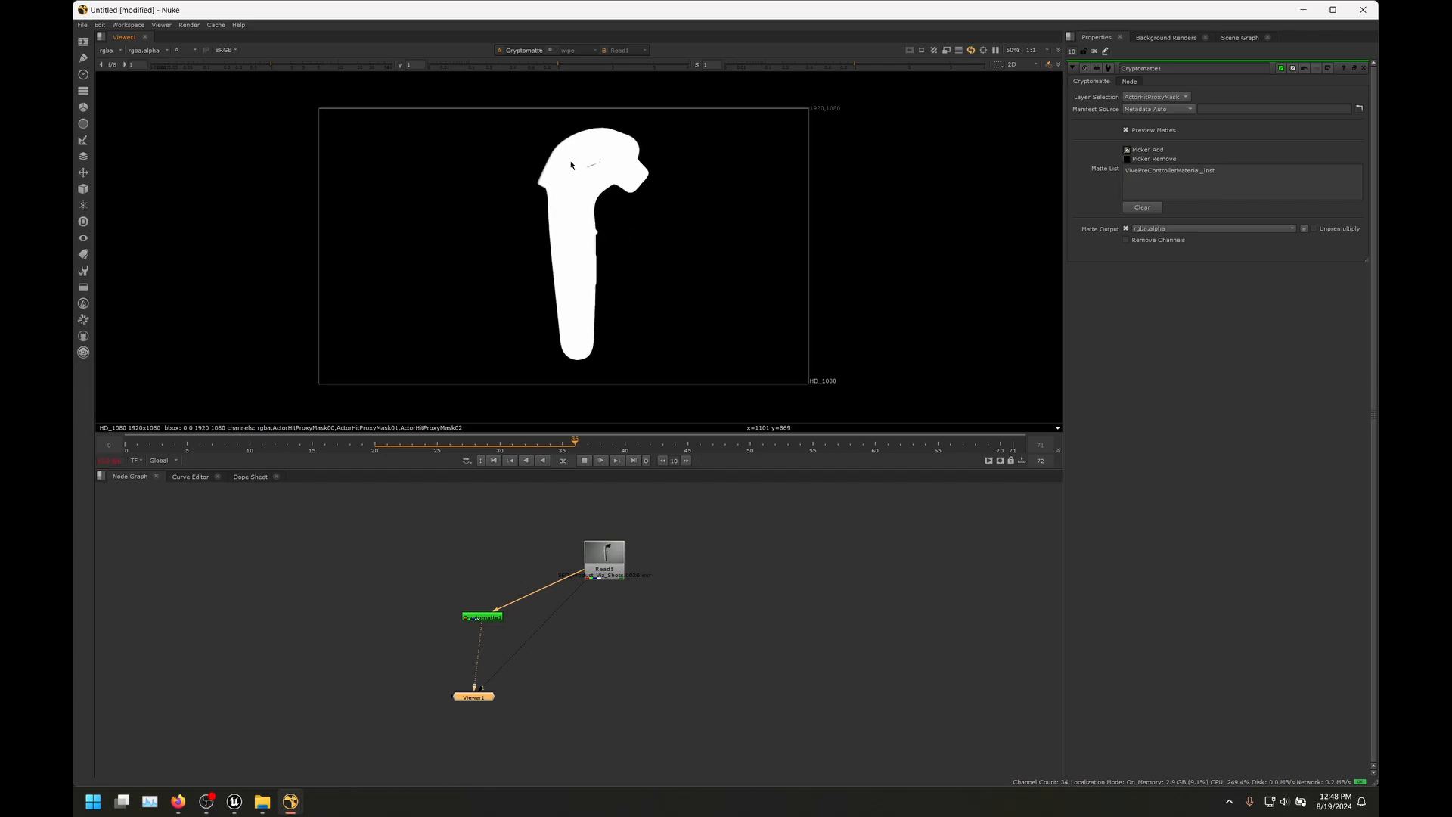
pyautogui.scroll(6, 571, 165)
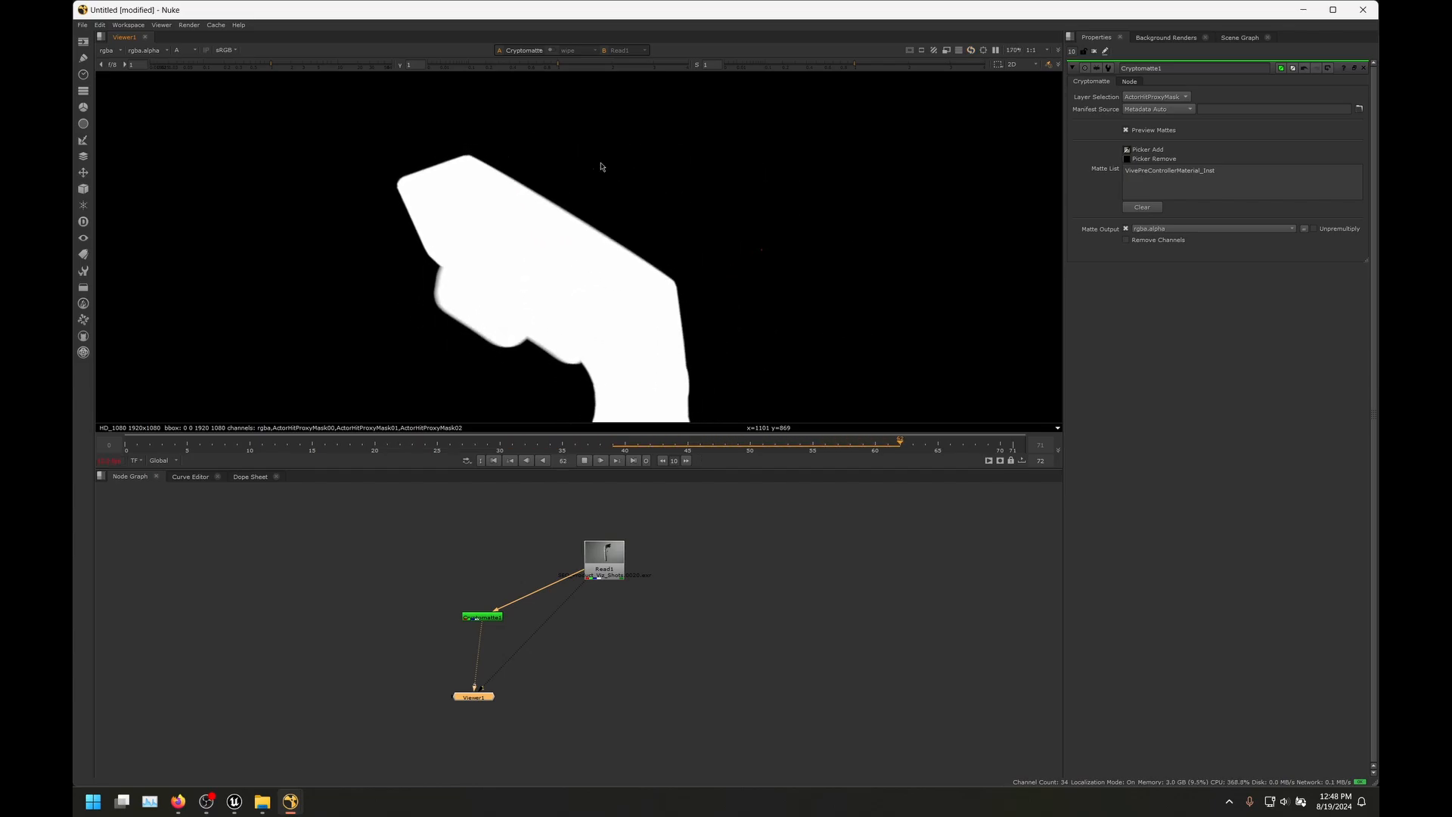
pyautogui.scroll(-4, 643, 208)
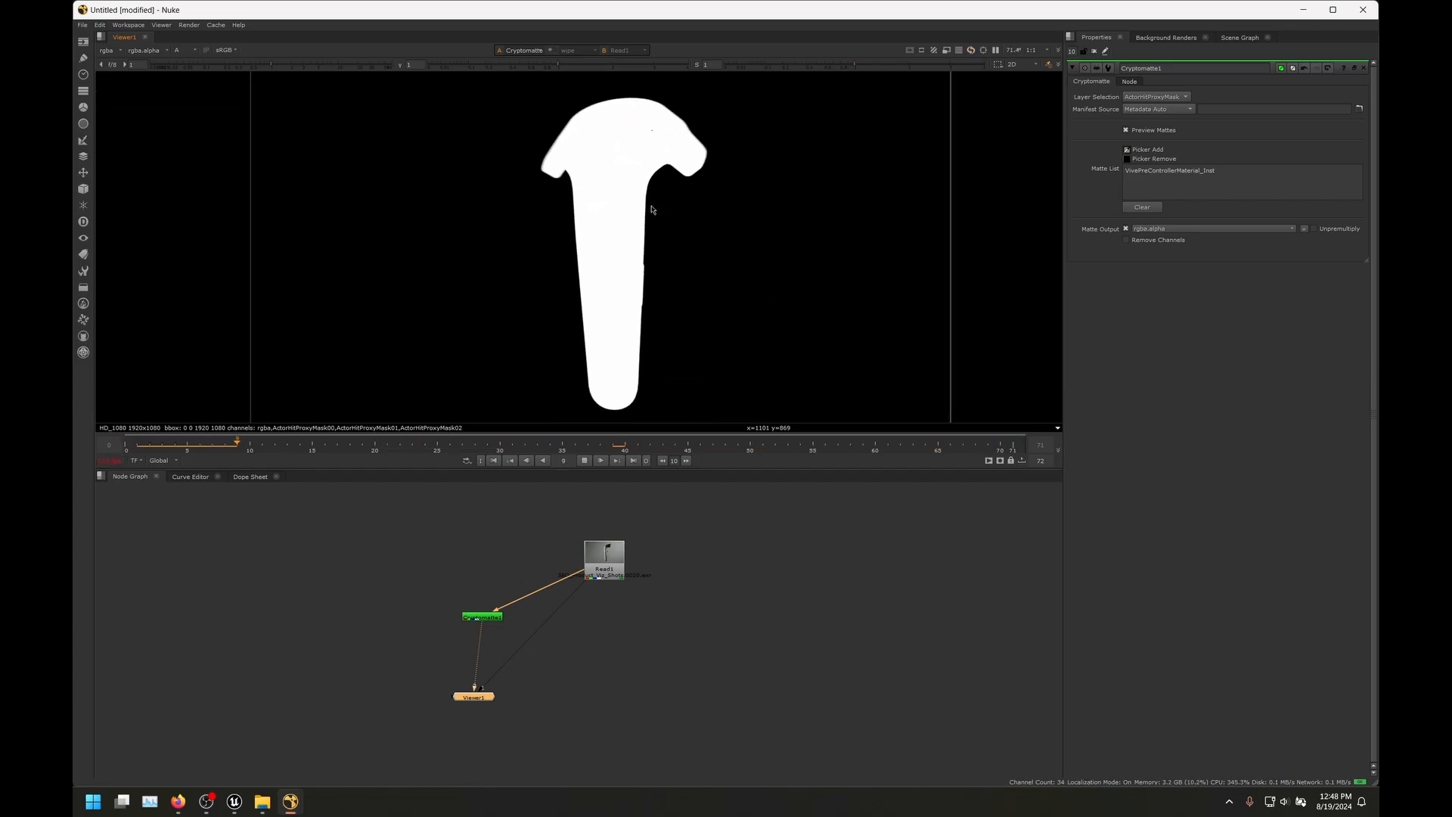
pyautogui.scroll(-2, 648, 196)
pyautogui.scroll(1, 648, 208)
pyautogui.press('a')
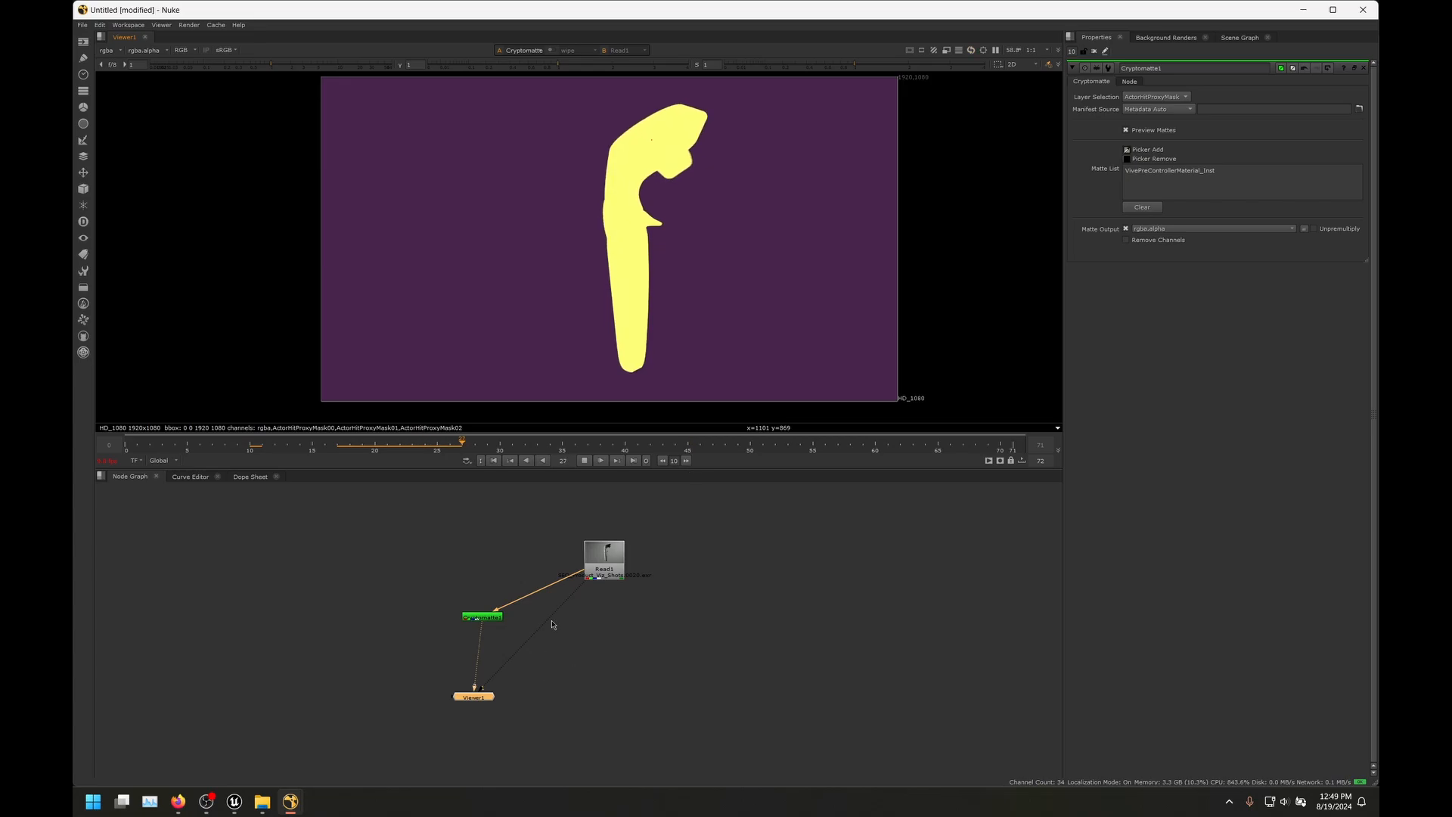
# Step: View the Read node, add a Grade node below it and connect the Grade's mask input to the Cryptomatte node
pyautogui.click(609, 559)
pyautogui.press('1')
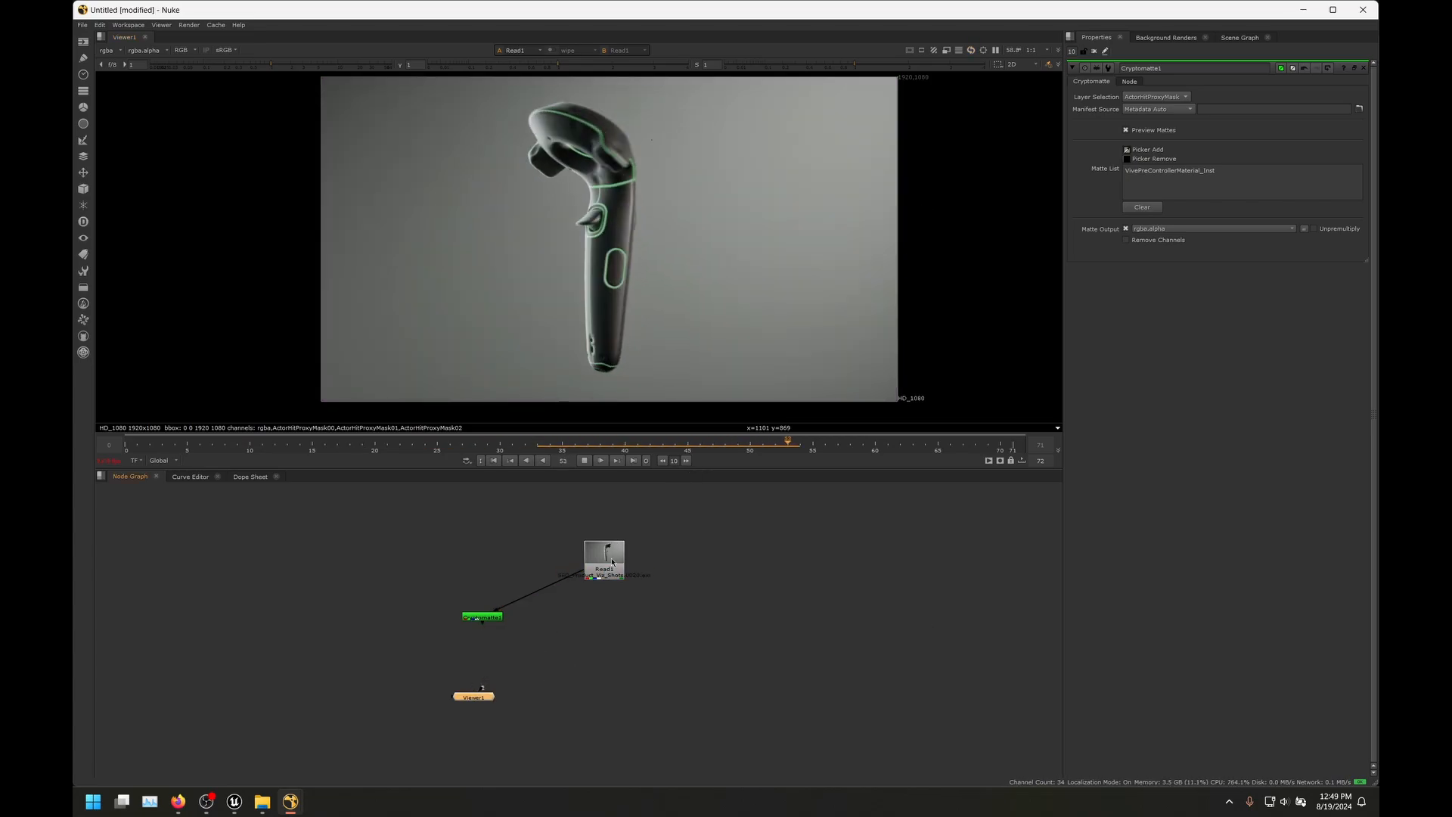
pyautogui.press('g')
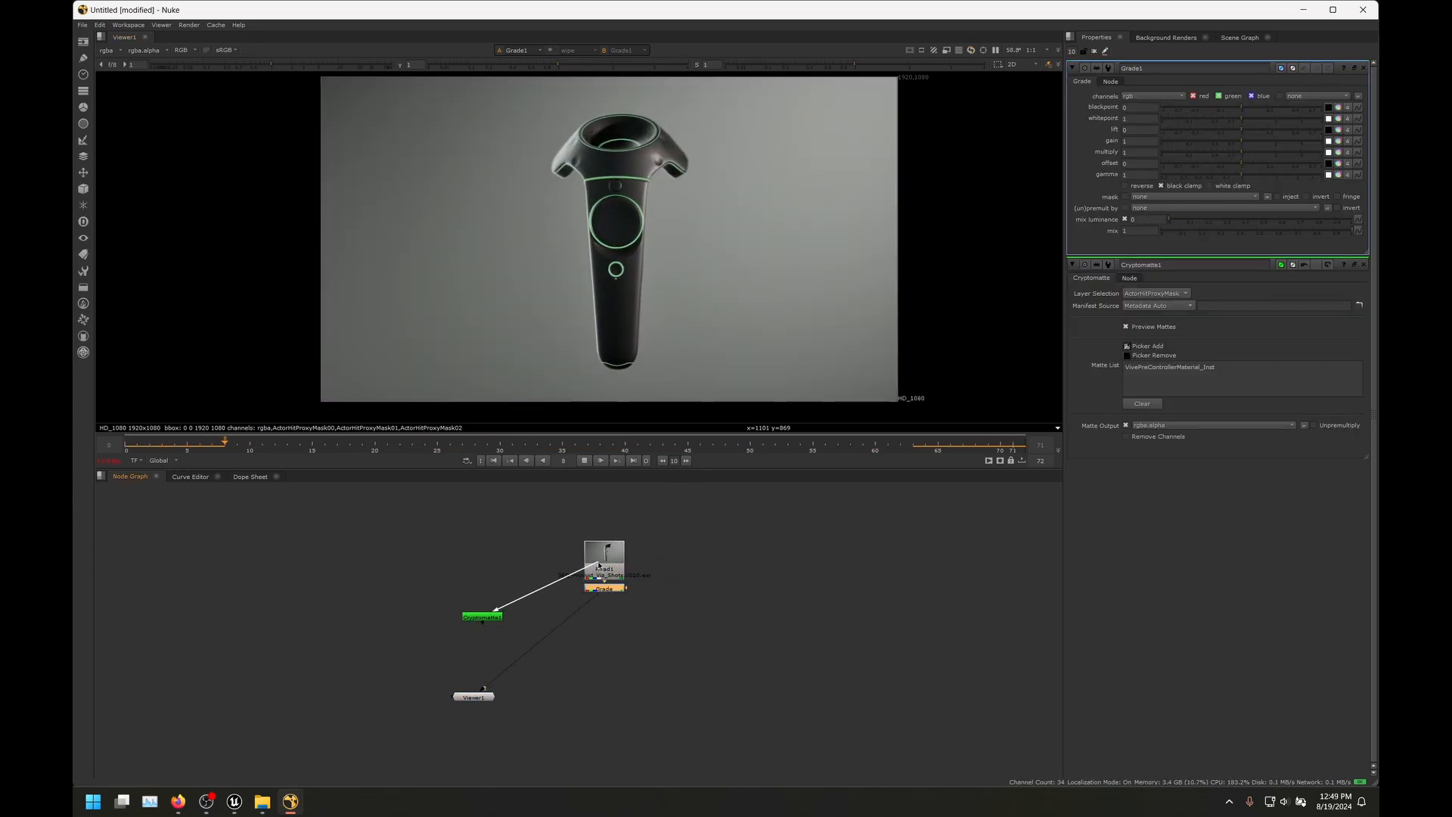
pyautogui.moveTo(627, 589); pyautogui.dragTo(484, 616)
pyautogui.moveTo(605, 616); pyautogui.dragTo(605, 621)
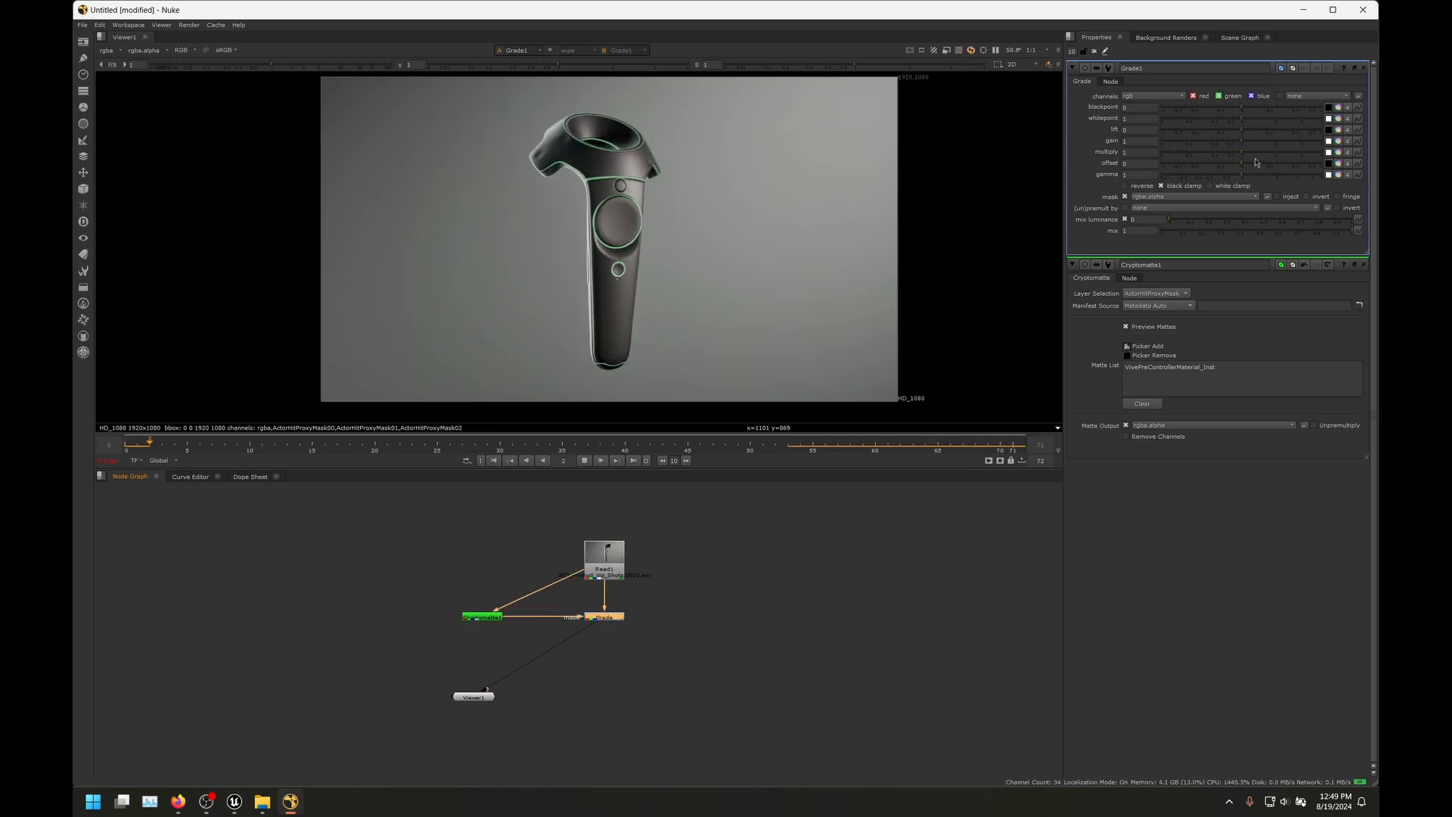
# Step: Test the masked Grade with gain 0.25, raise the gain to about 1.2 and stop the playback
pyautogui.click(1197, 142)
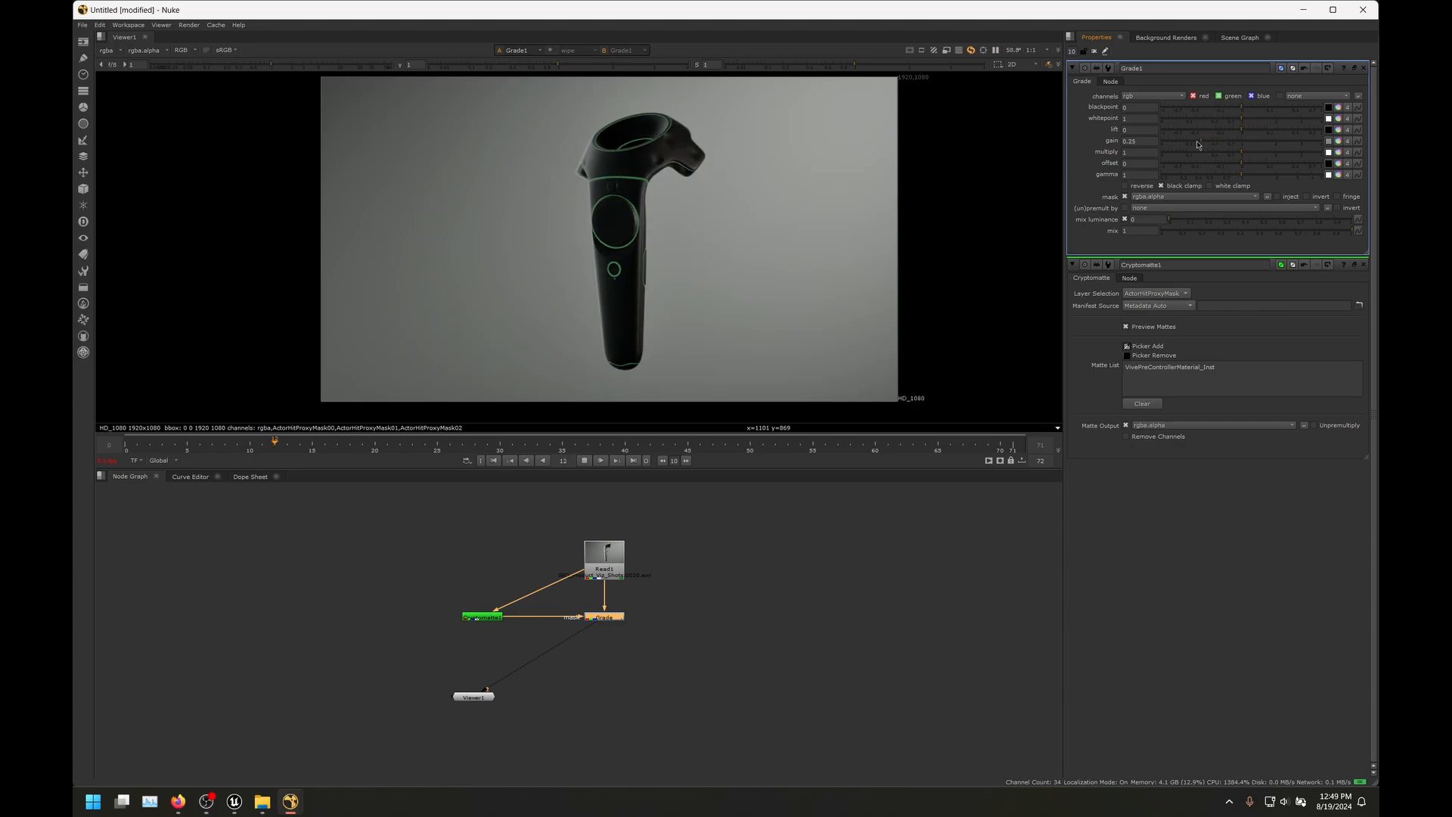
pyautogui.moveTo(1197, 144); pyautogui.dragTo(1253, 143)
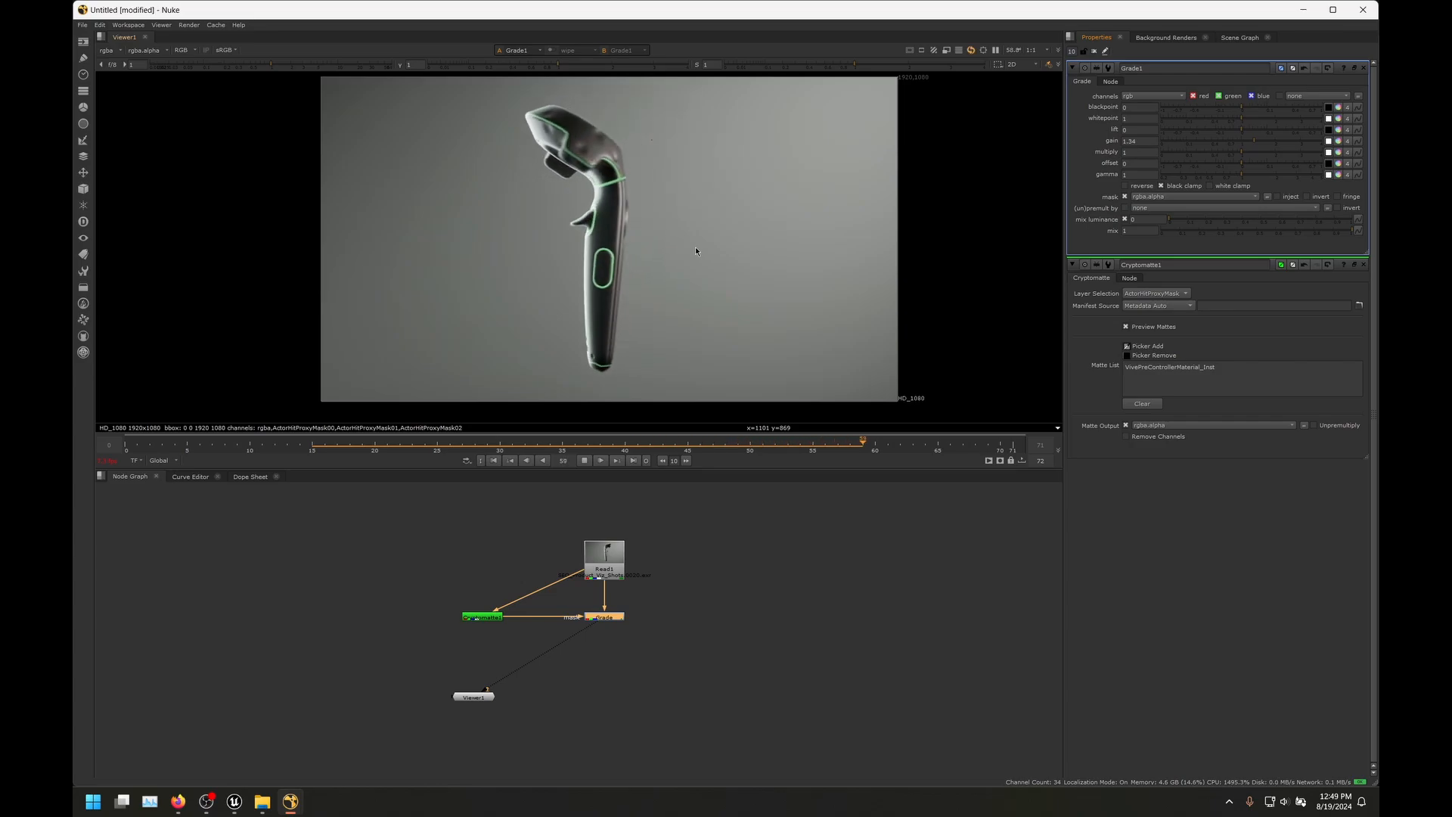
pyautogui.click(583, 461)
pyautogui.click(643, 648)
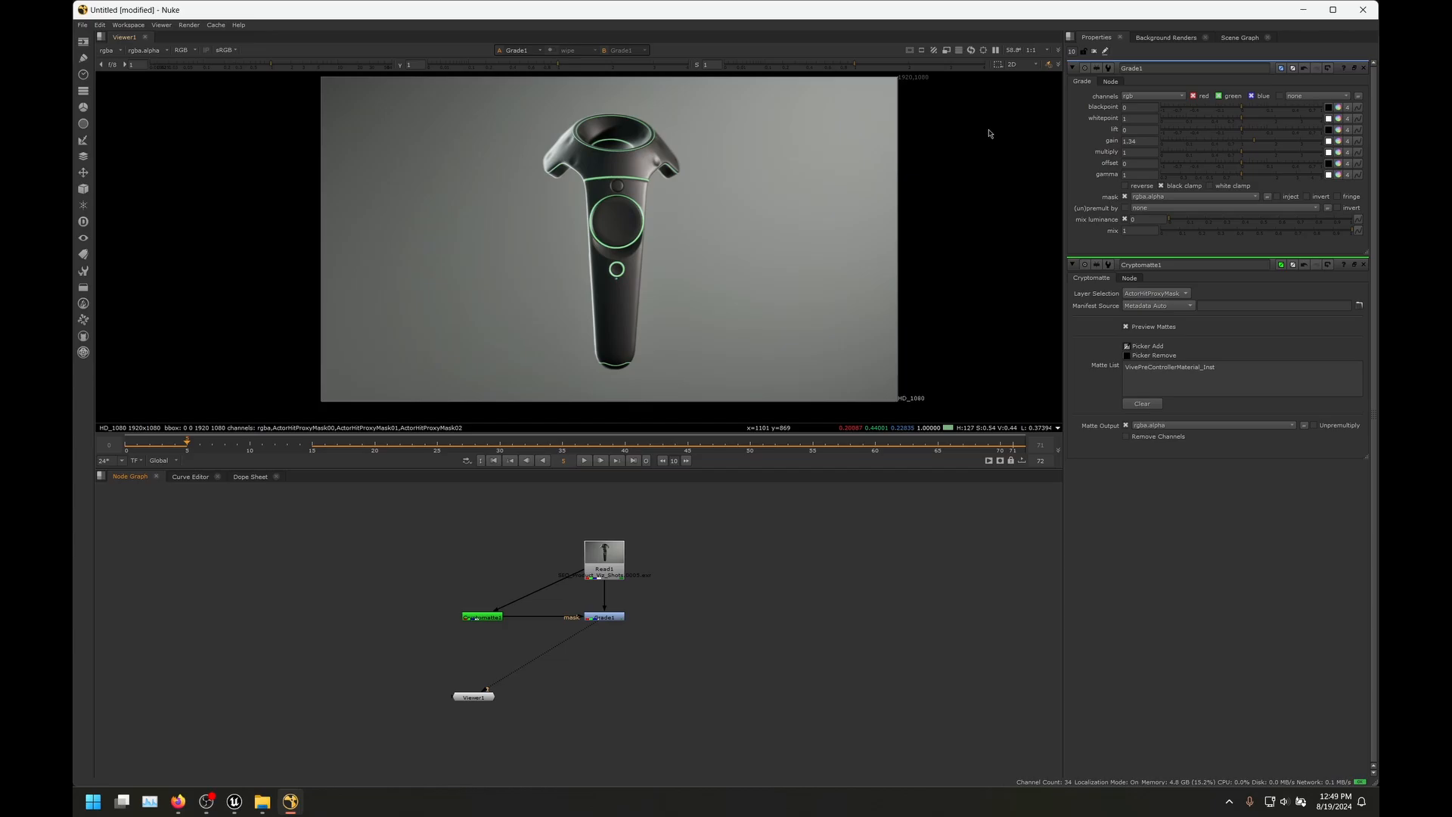
# Step: Switch back to Unreal Engine and minimize Nuke, its console, the file browser and the Movie Render Queue window
pyautogui.click(1302, 10)
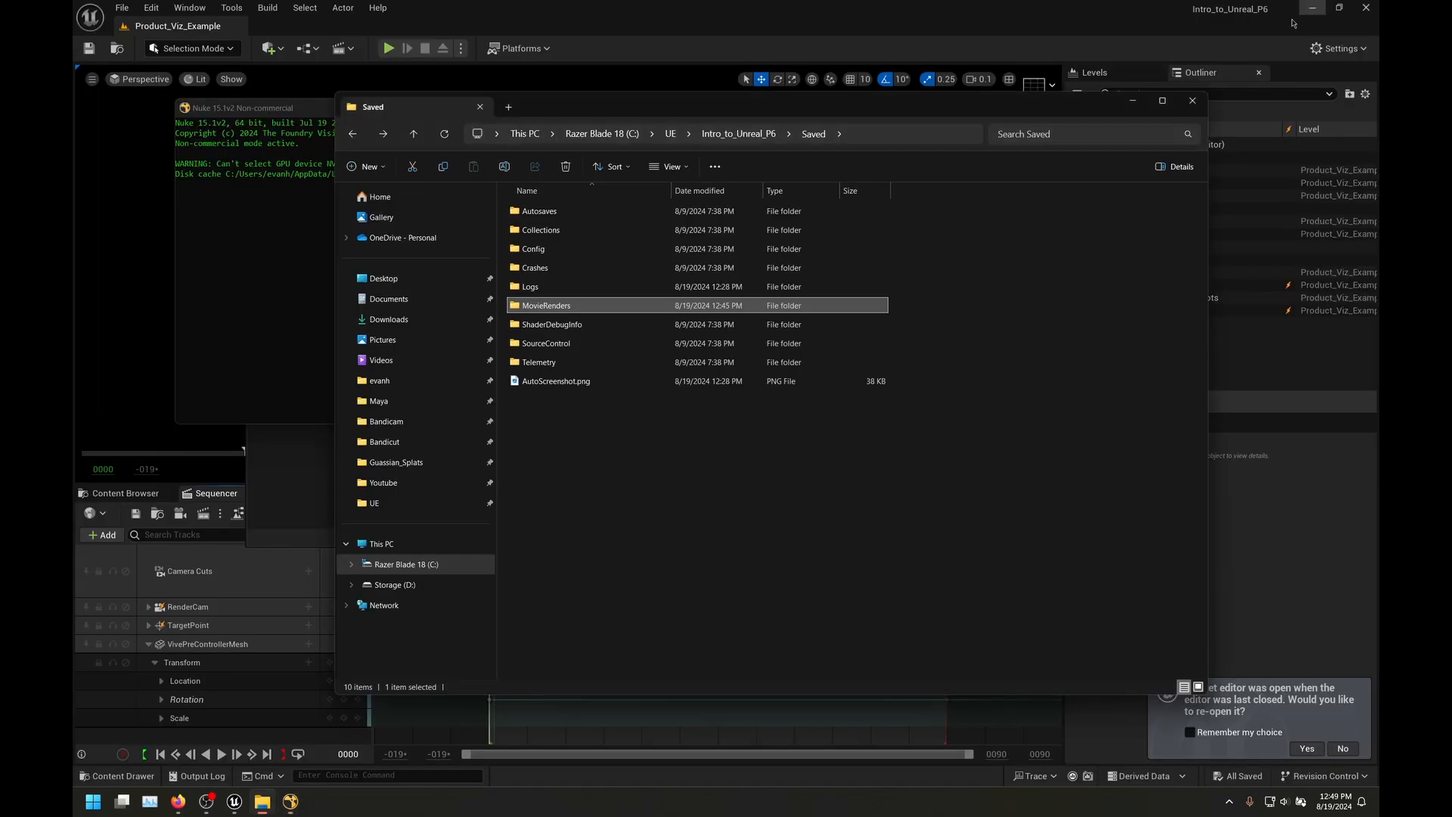
pyautogui.click(1132, 99)
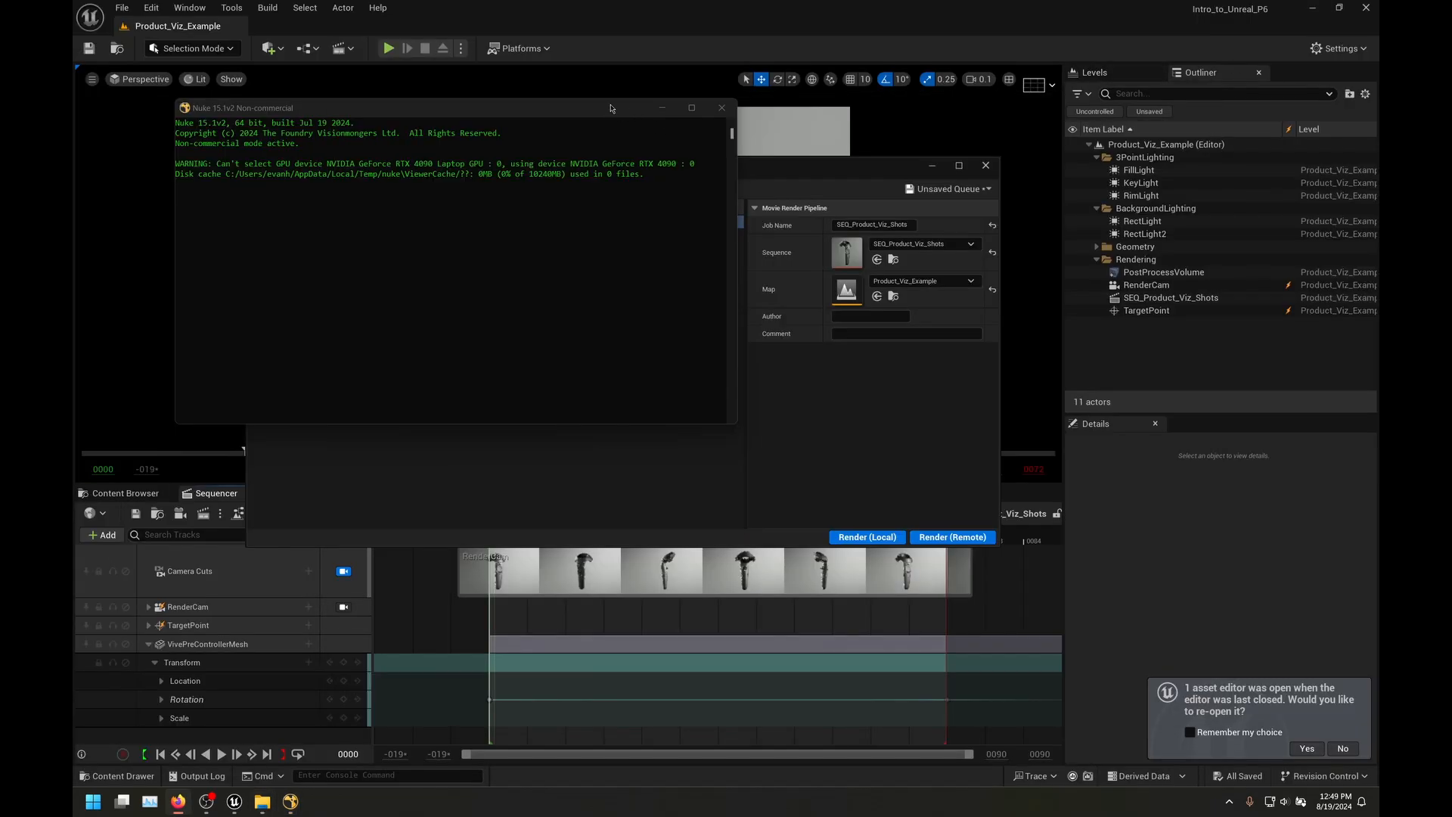
pyautogui.click(662, 107)
pyautogui.moveTo(674, 173); pyautogui.dragTo(597, 198)
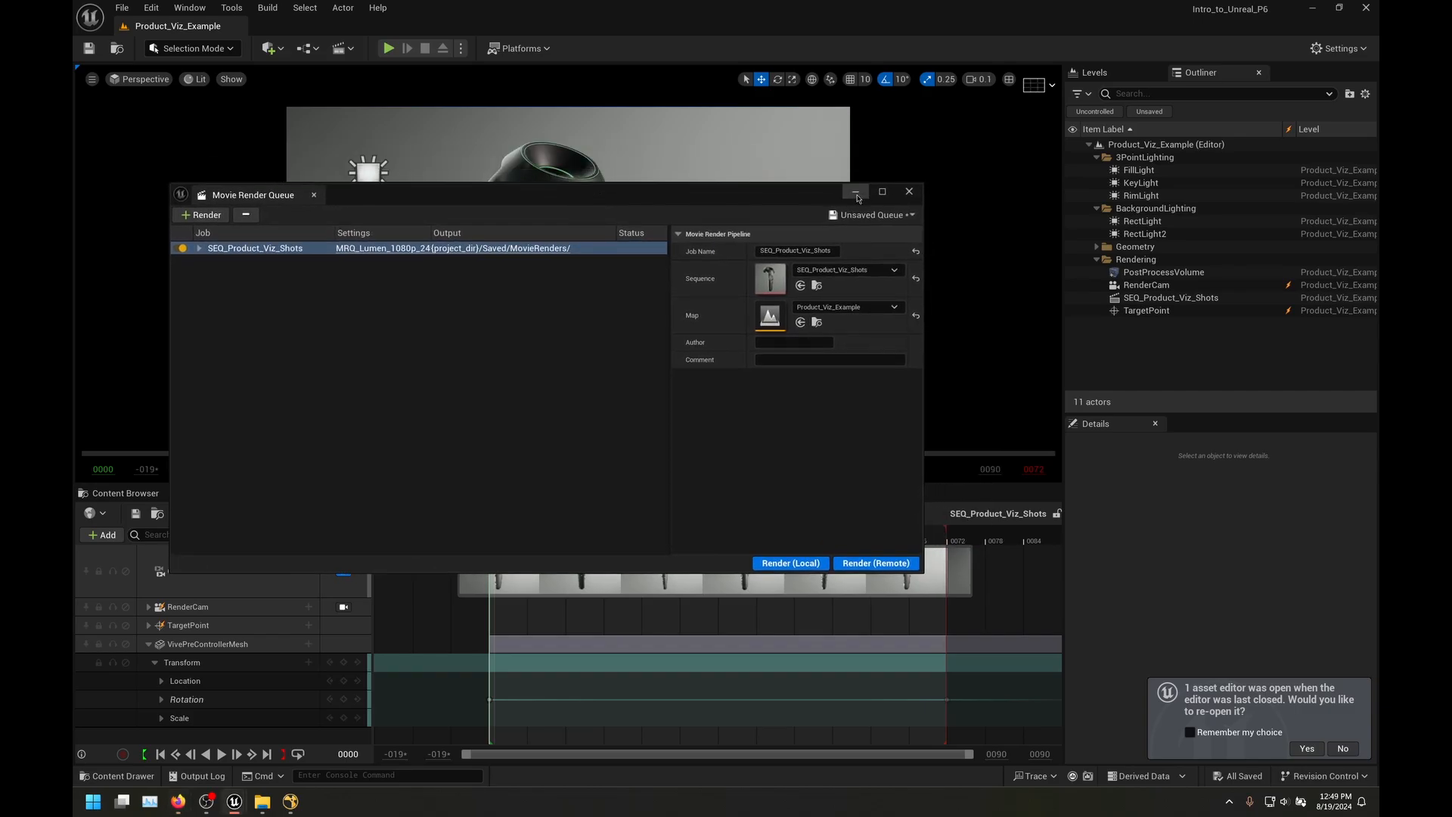
pyautogui.click(855, 191)
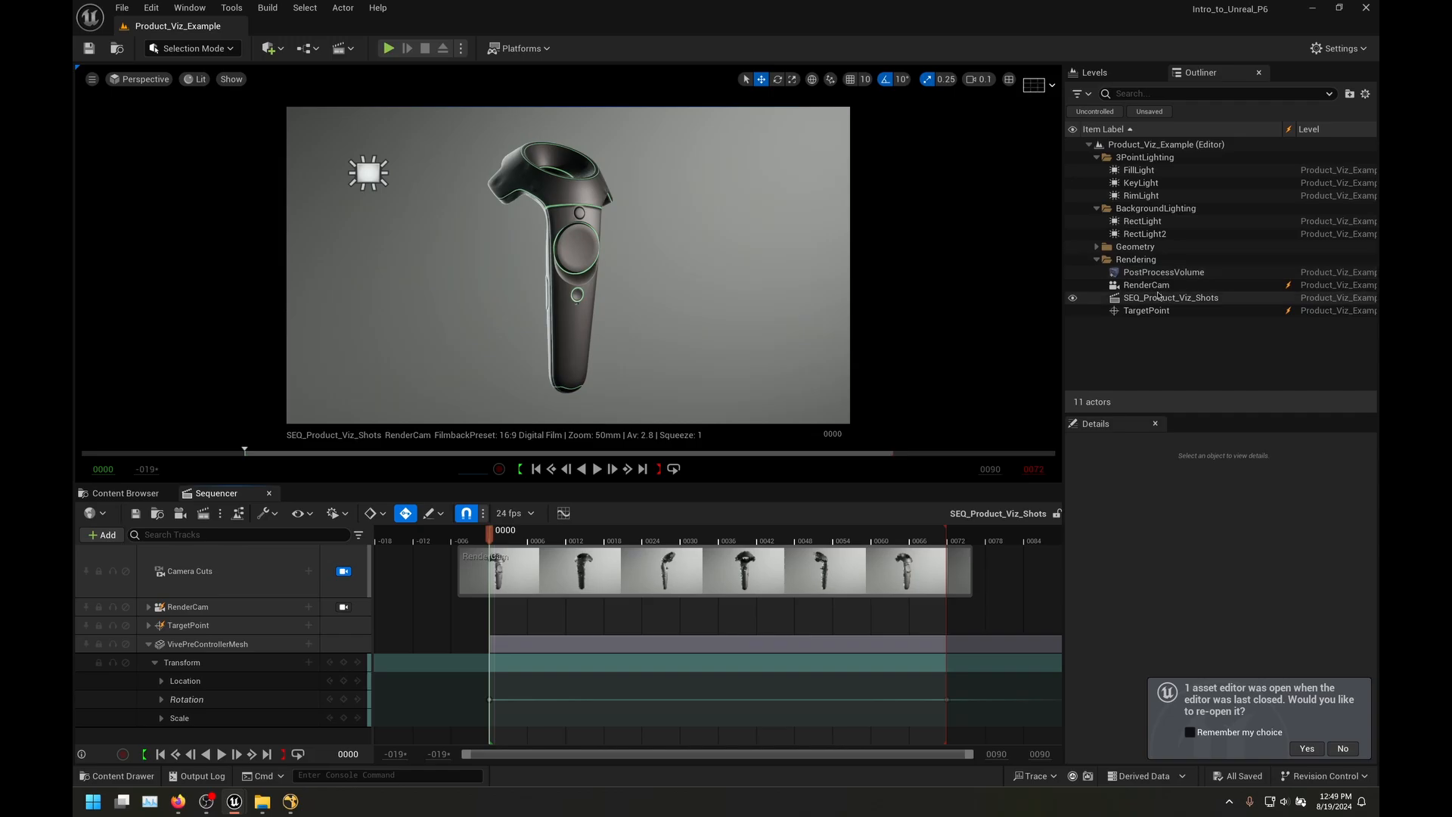
# Step: Enable the Motion Blur Amount and Max overrides on the PostProcessVolume and set Amount to 0
pyautogui.click(1162, 273)
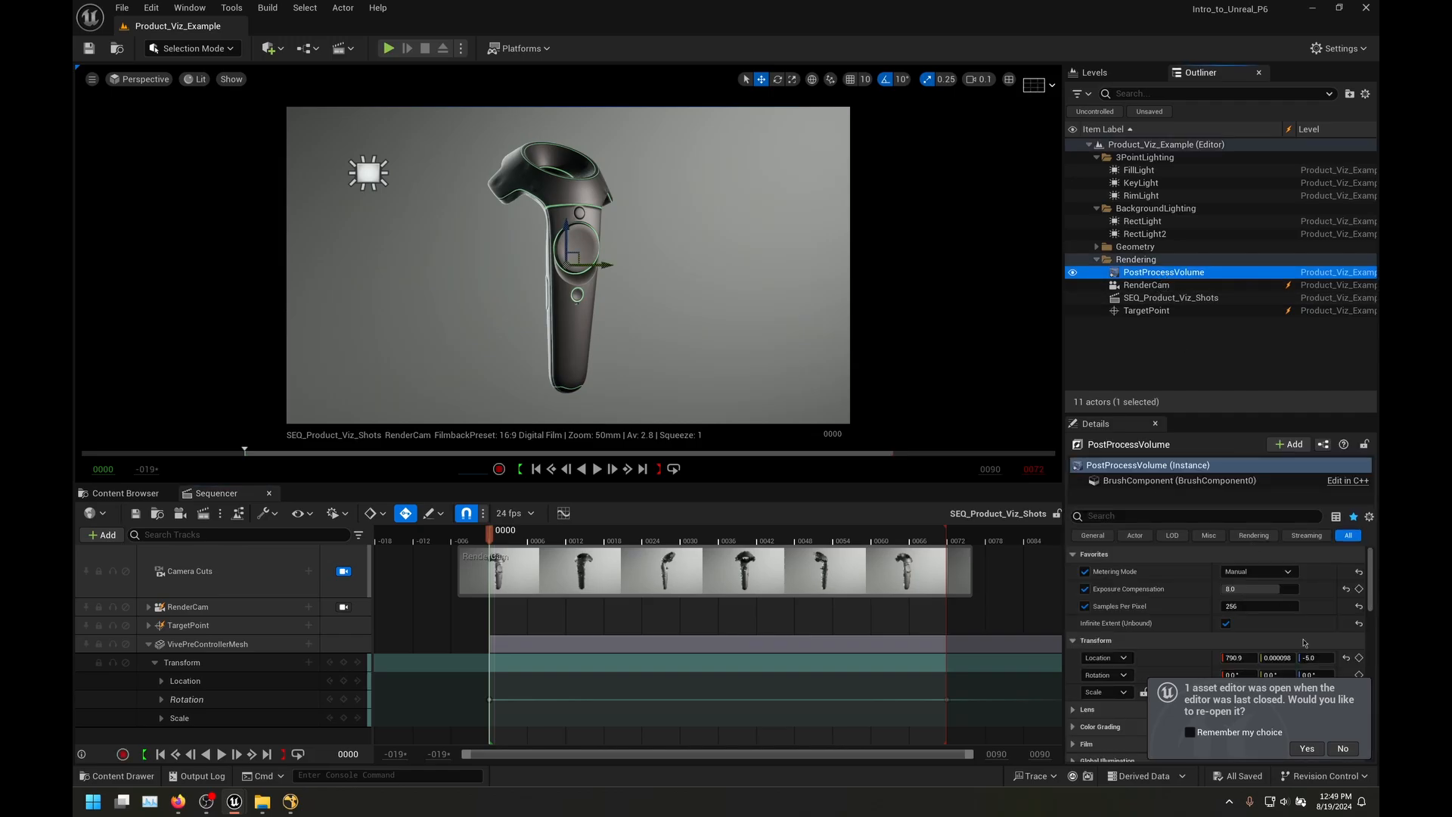
pyautogui.click(1342, 748)
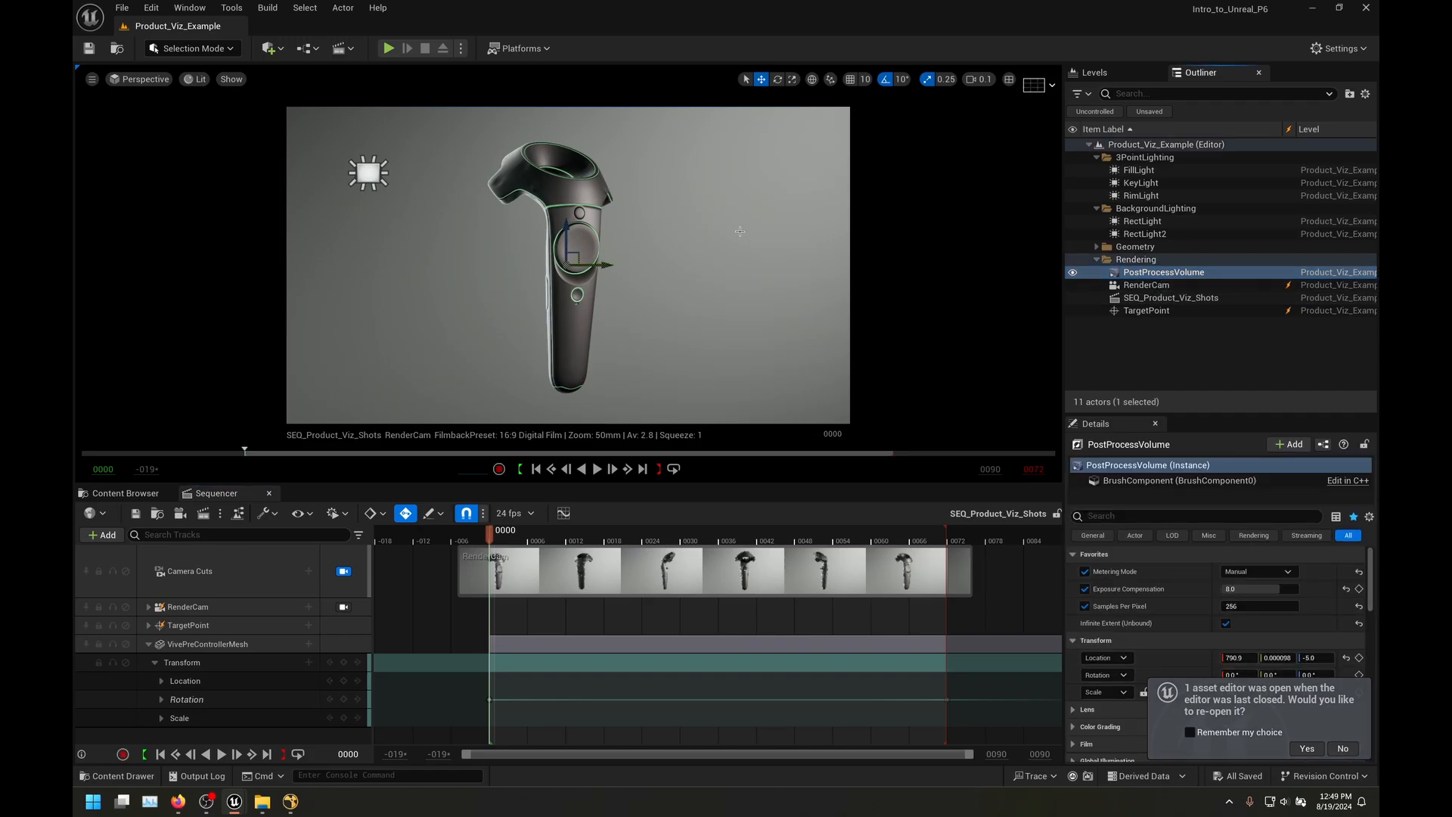
pyautogui.scroll(-5, 1180, 597)
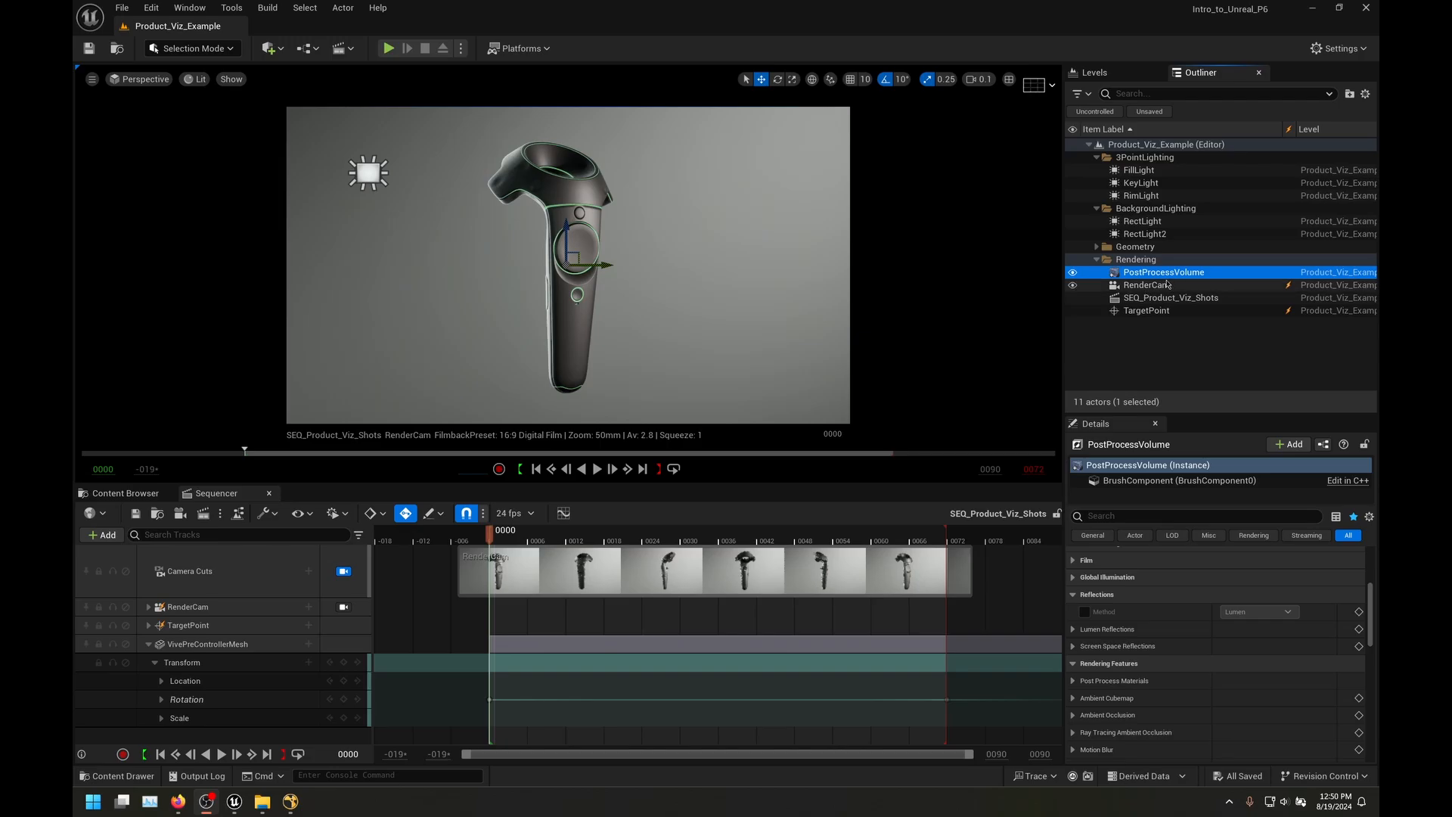
pyautogui.scroll(-5, 1181, 601)
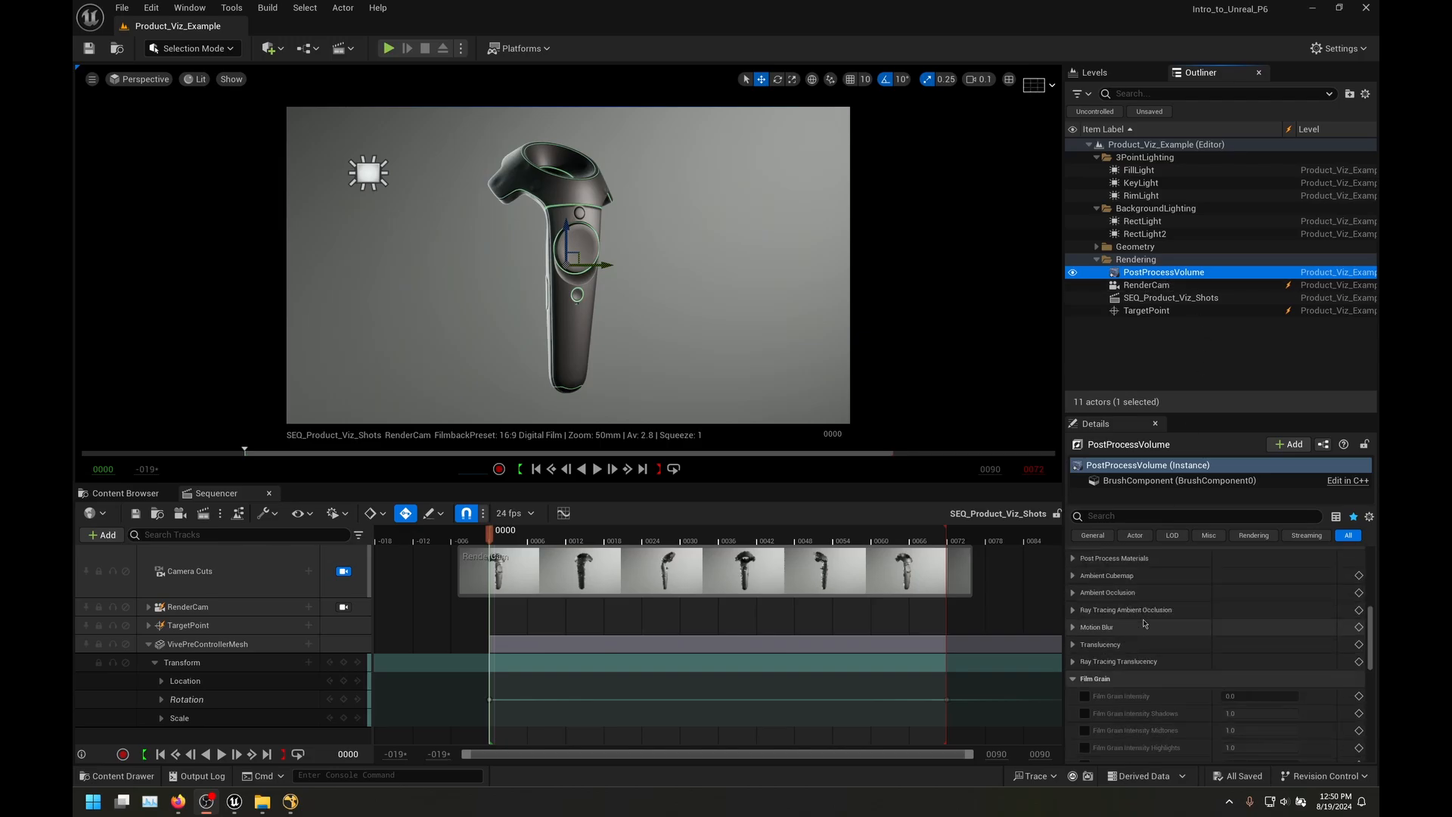
pyautogui.scroll(-2, 1134, 632)
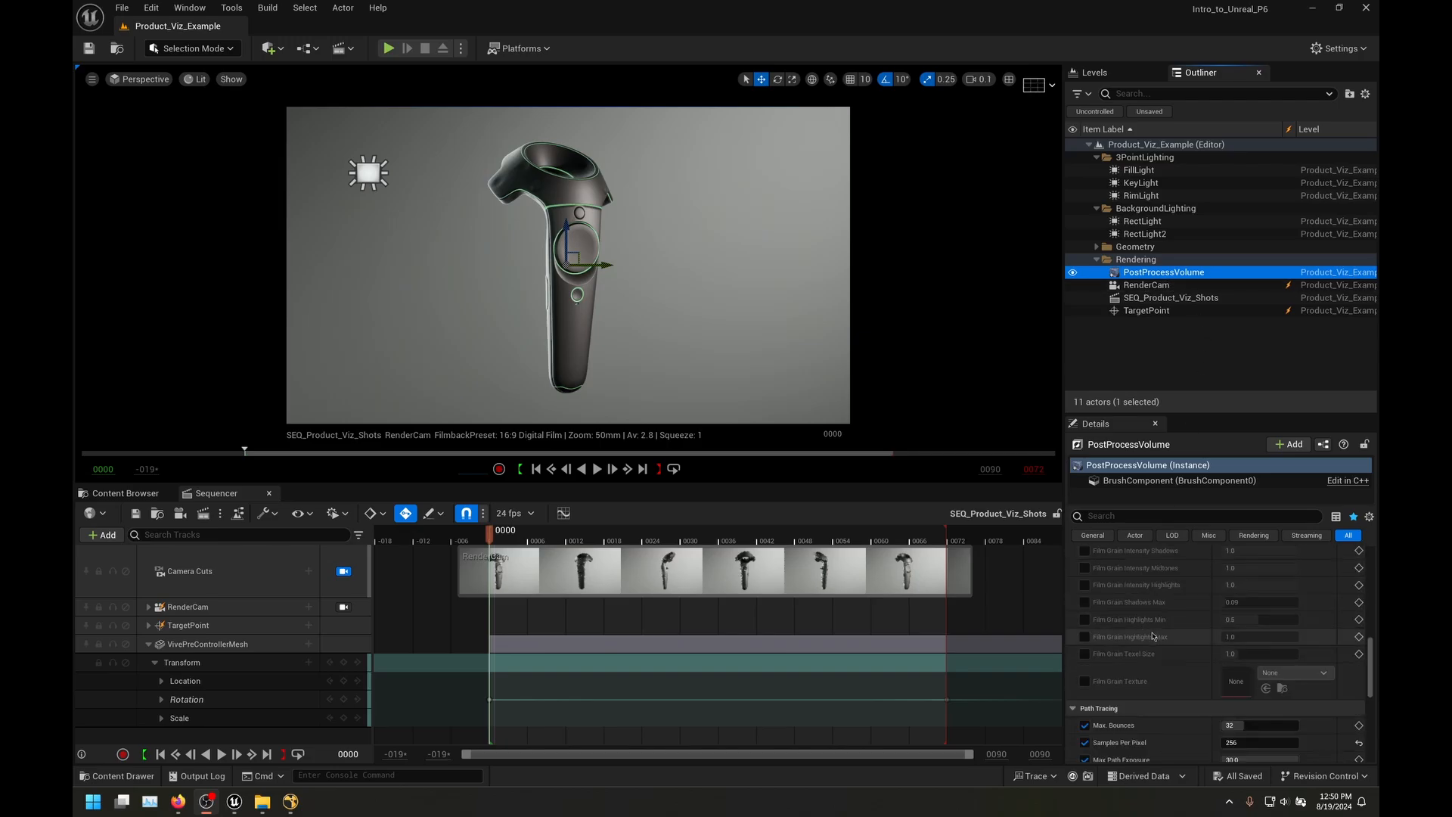
pyautogui.scroll(3, 1152, 636)
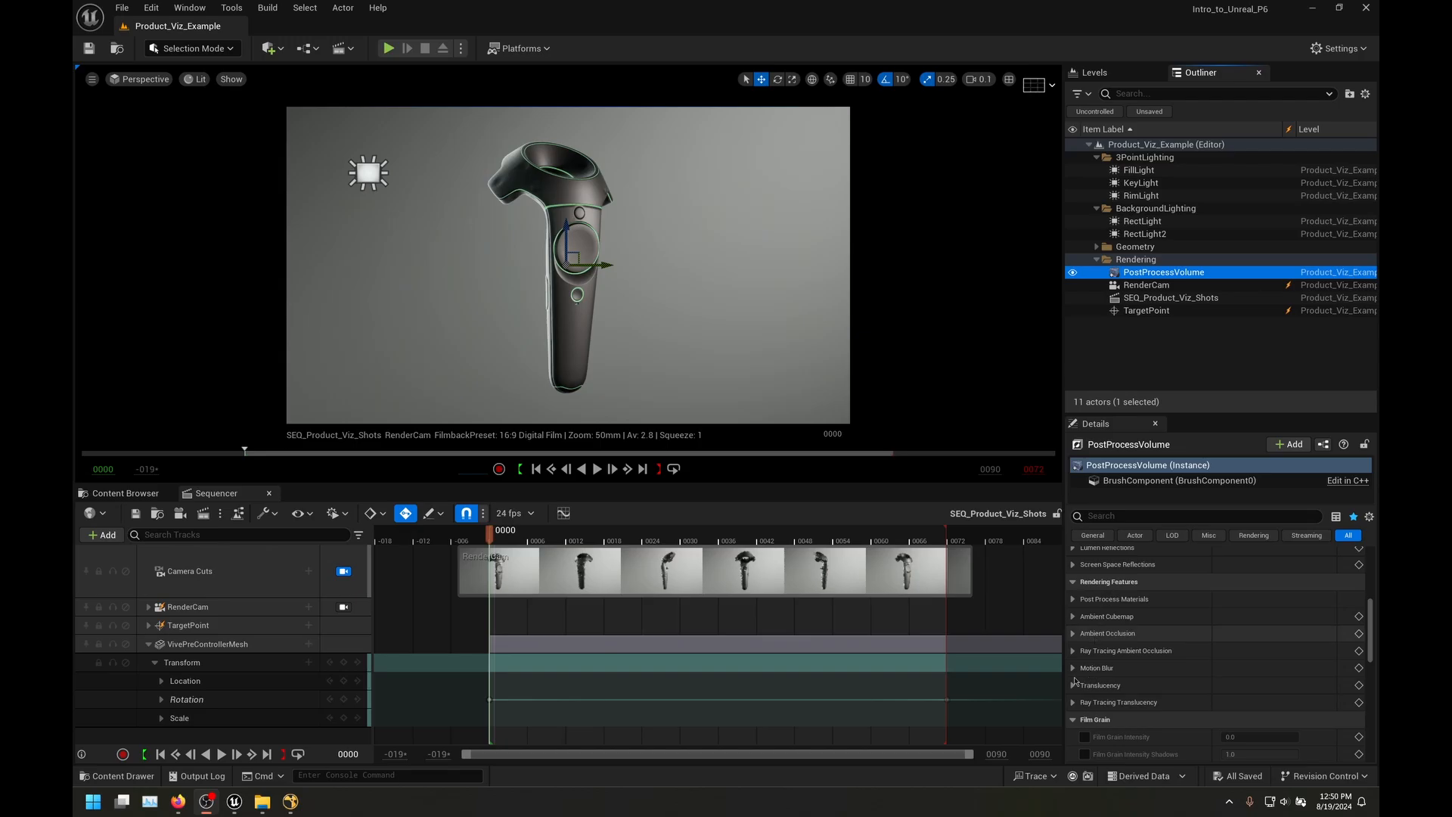
pyautogui.click(1073, 667)
pyautogui.scroll(-2, 1204, 632)
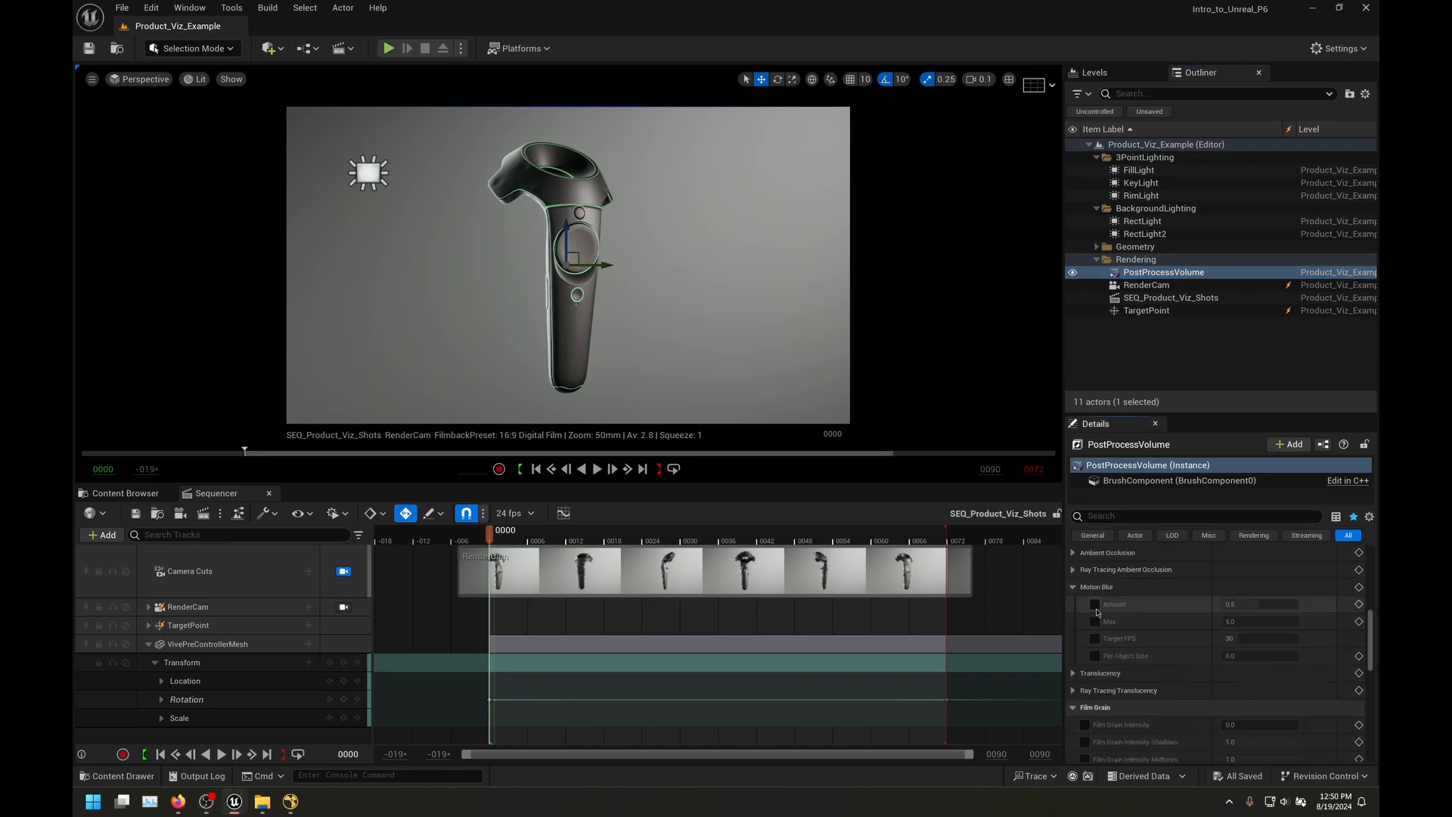
pyautogui.click(1095, 606)
pyautogui.click(1094, 621)
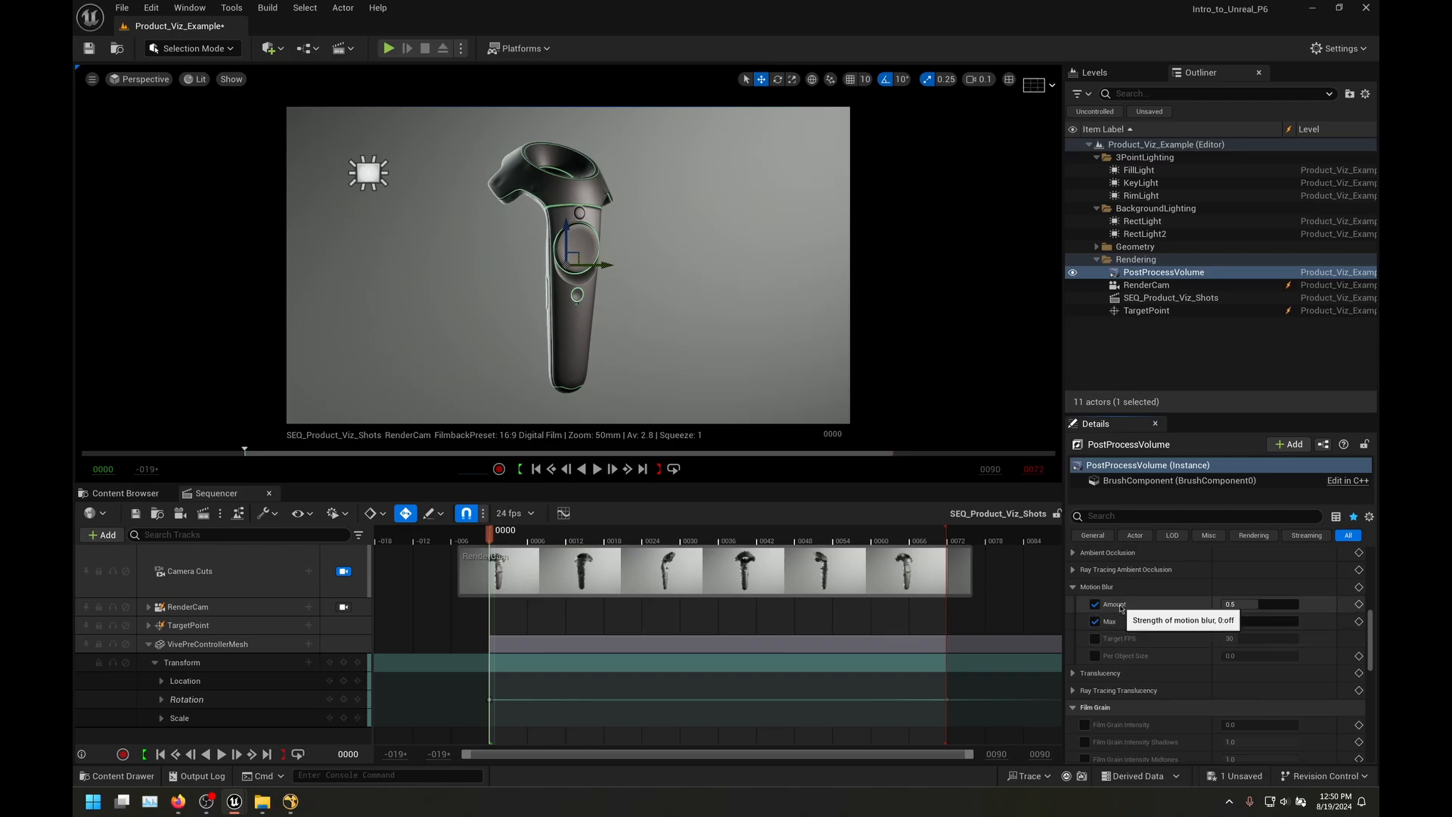
pyautogui.click(1258, 602)
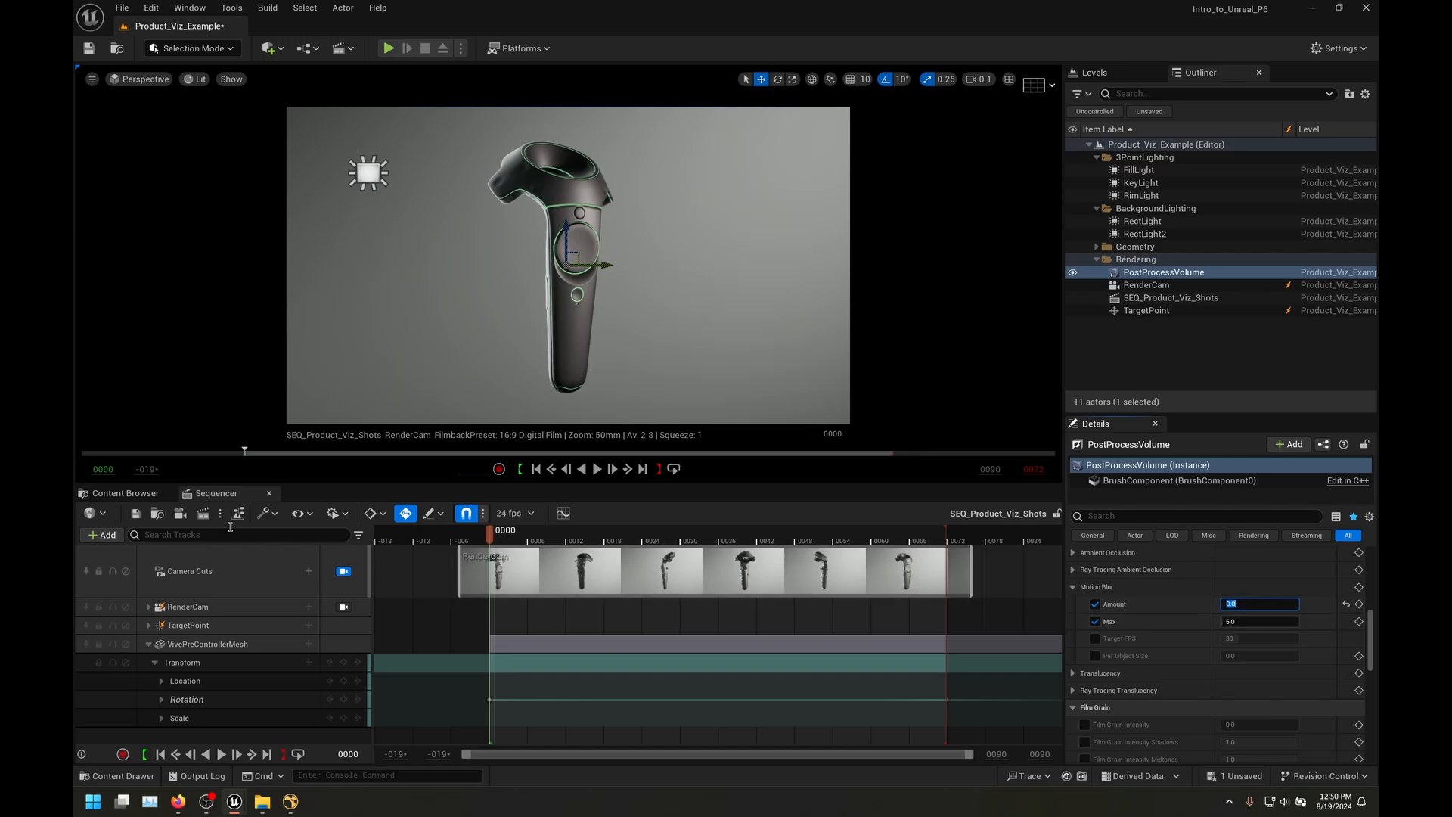
# Step: Start a local render of SEQ_Product_Viz_Shots from the Movie Render Queue, cancel it and reposition the Message Log for reading
pyautogui.click(203, 517)
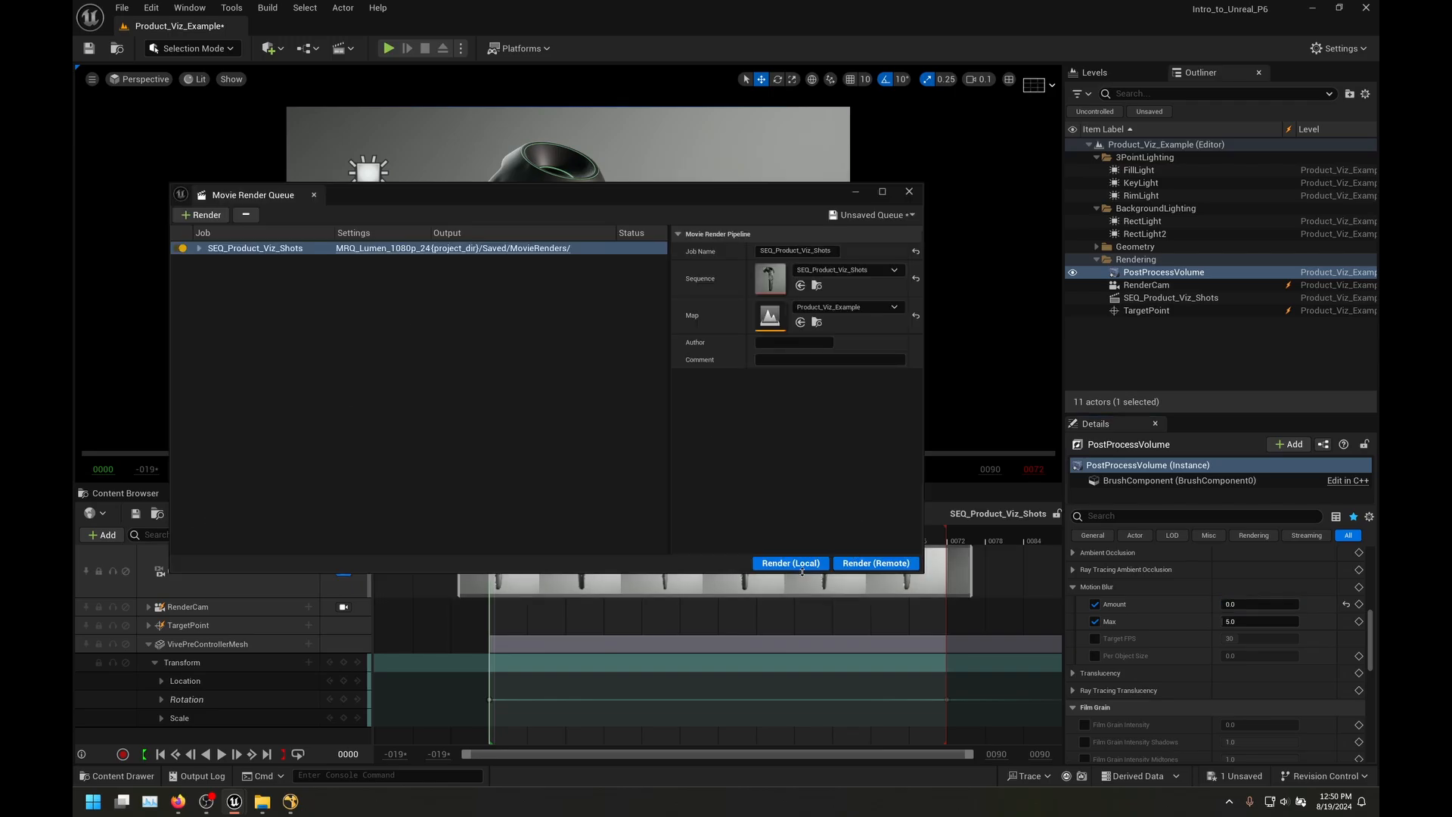
pyautogui.click(790, 564)
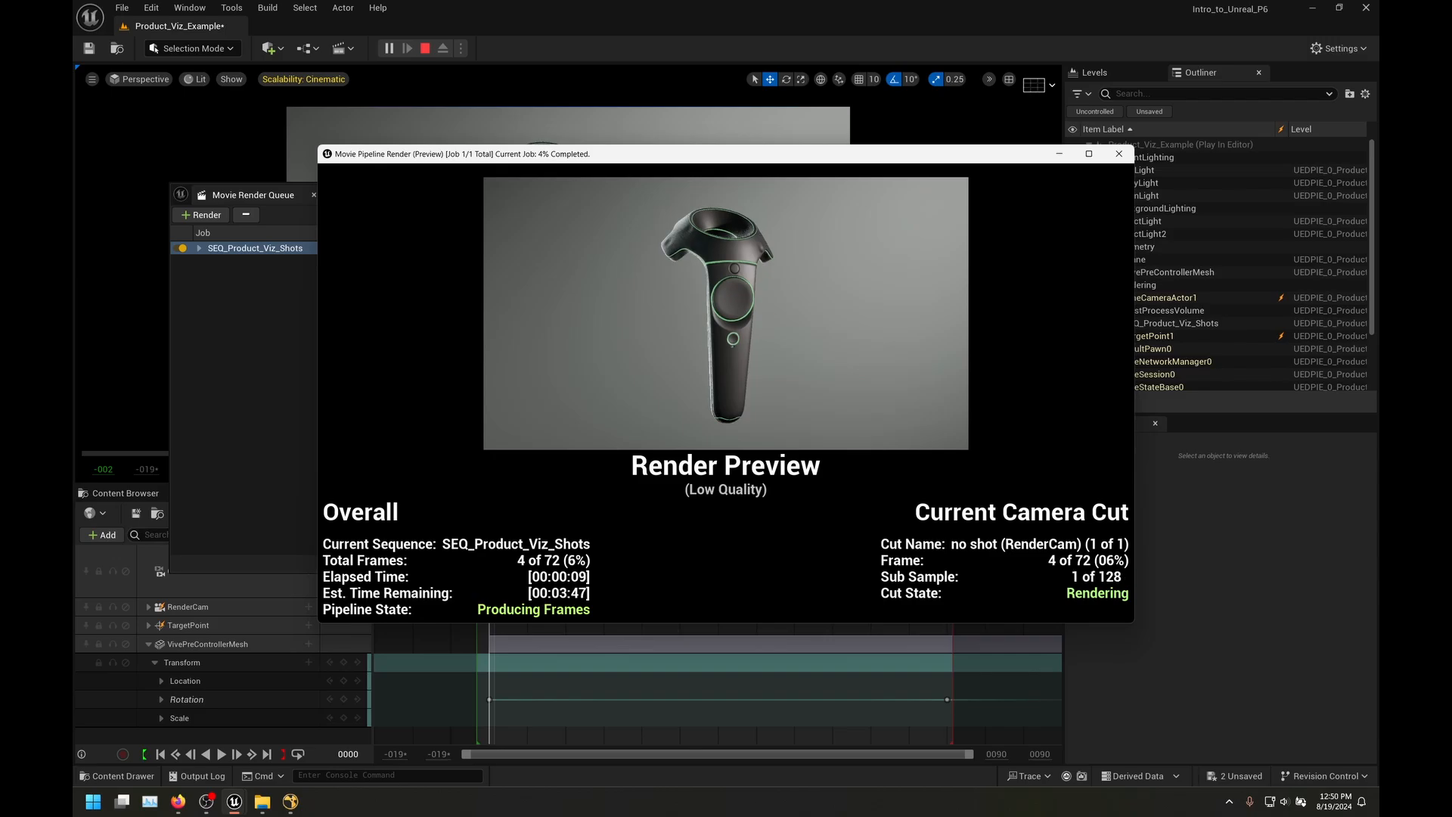
pyautogui.press('Escape')
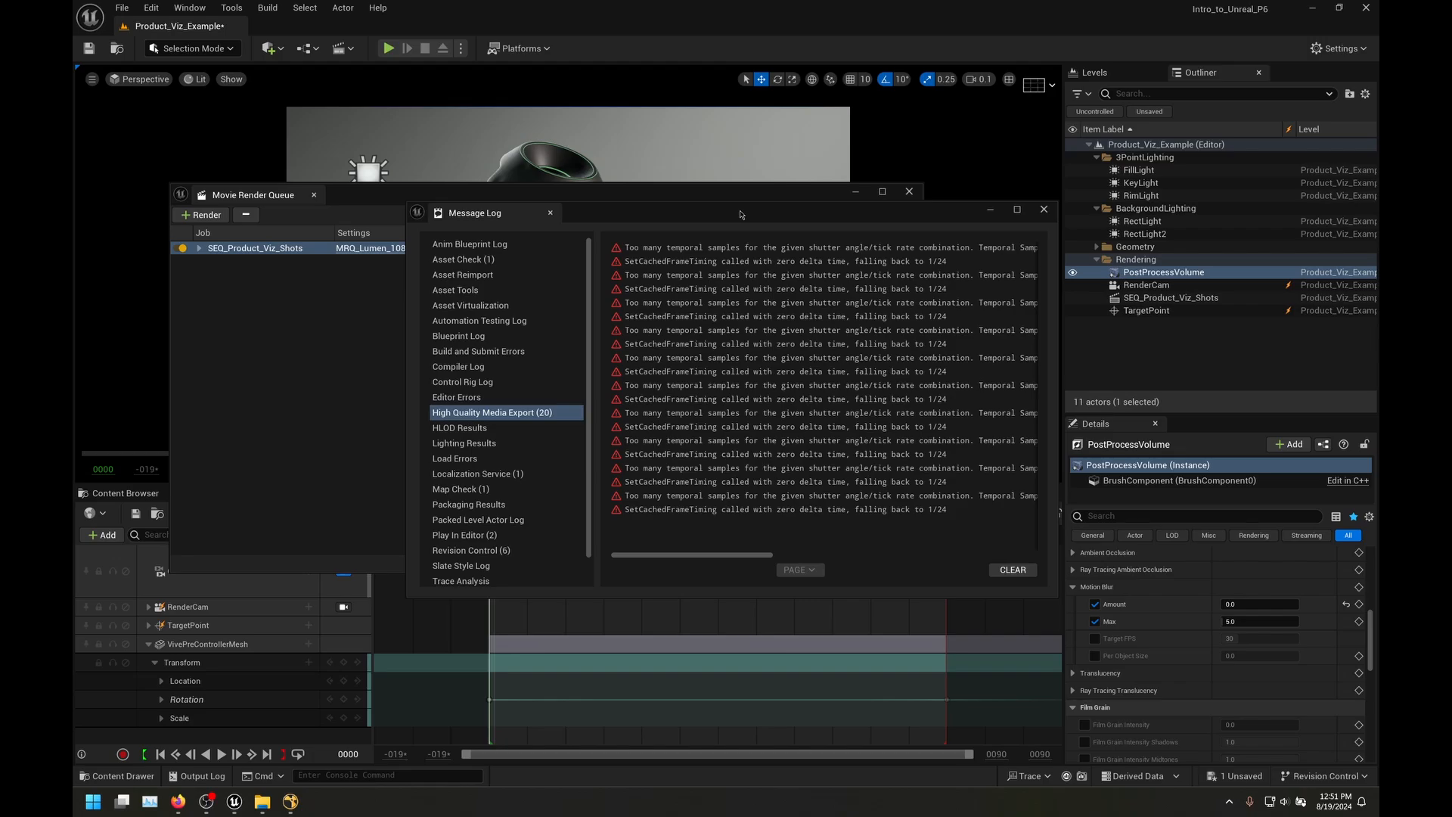
pyautogui.moveTo(729, 221); pyautogui.dragTo(630, 178)
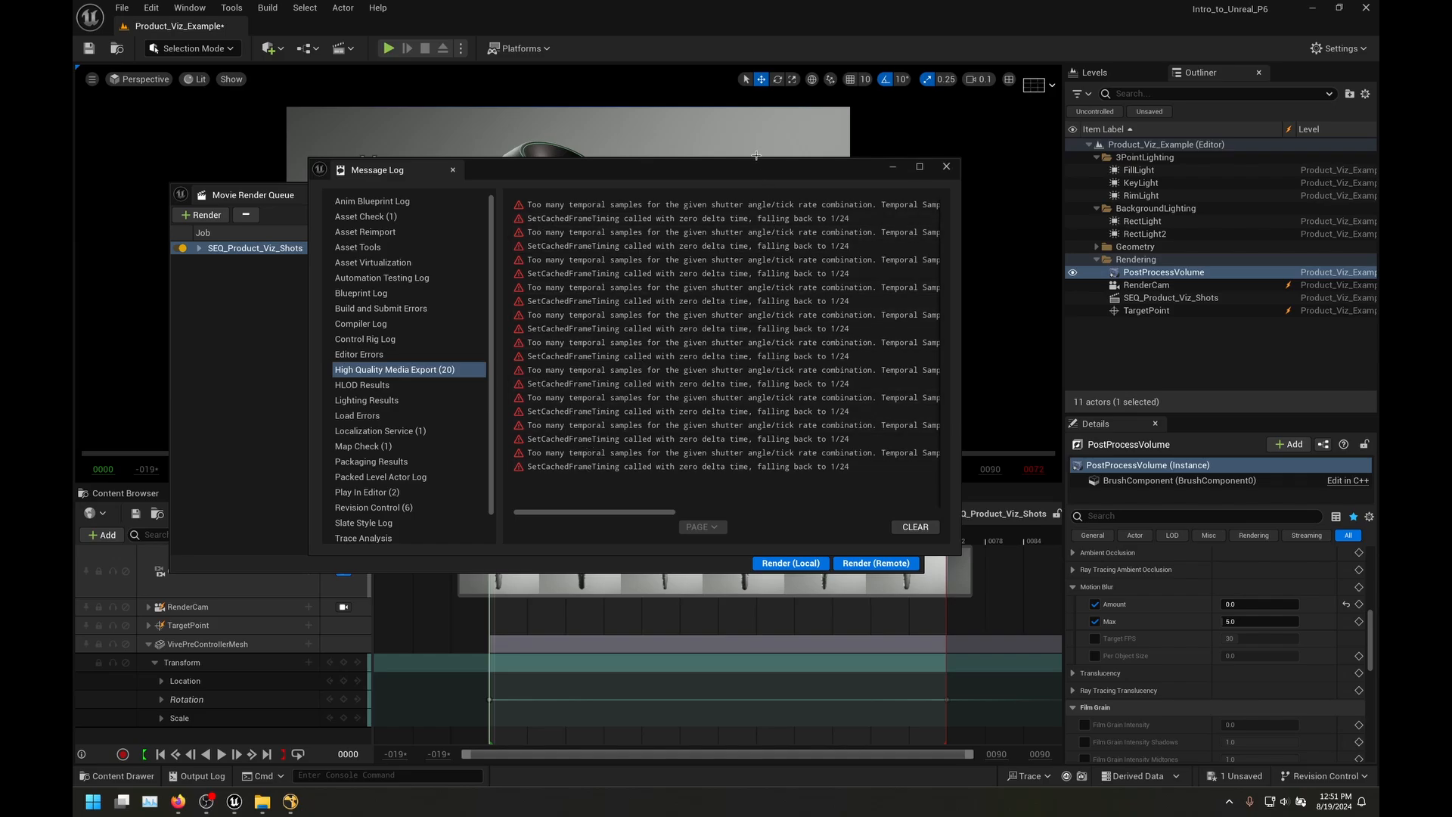
pyautogui.moveTo(728, 174)
pyautogui.mouseDown()
pyautogui.moveTo(758, 168)
pyautogui.moveTo(751, 179)
pyautogui.mouseUp()
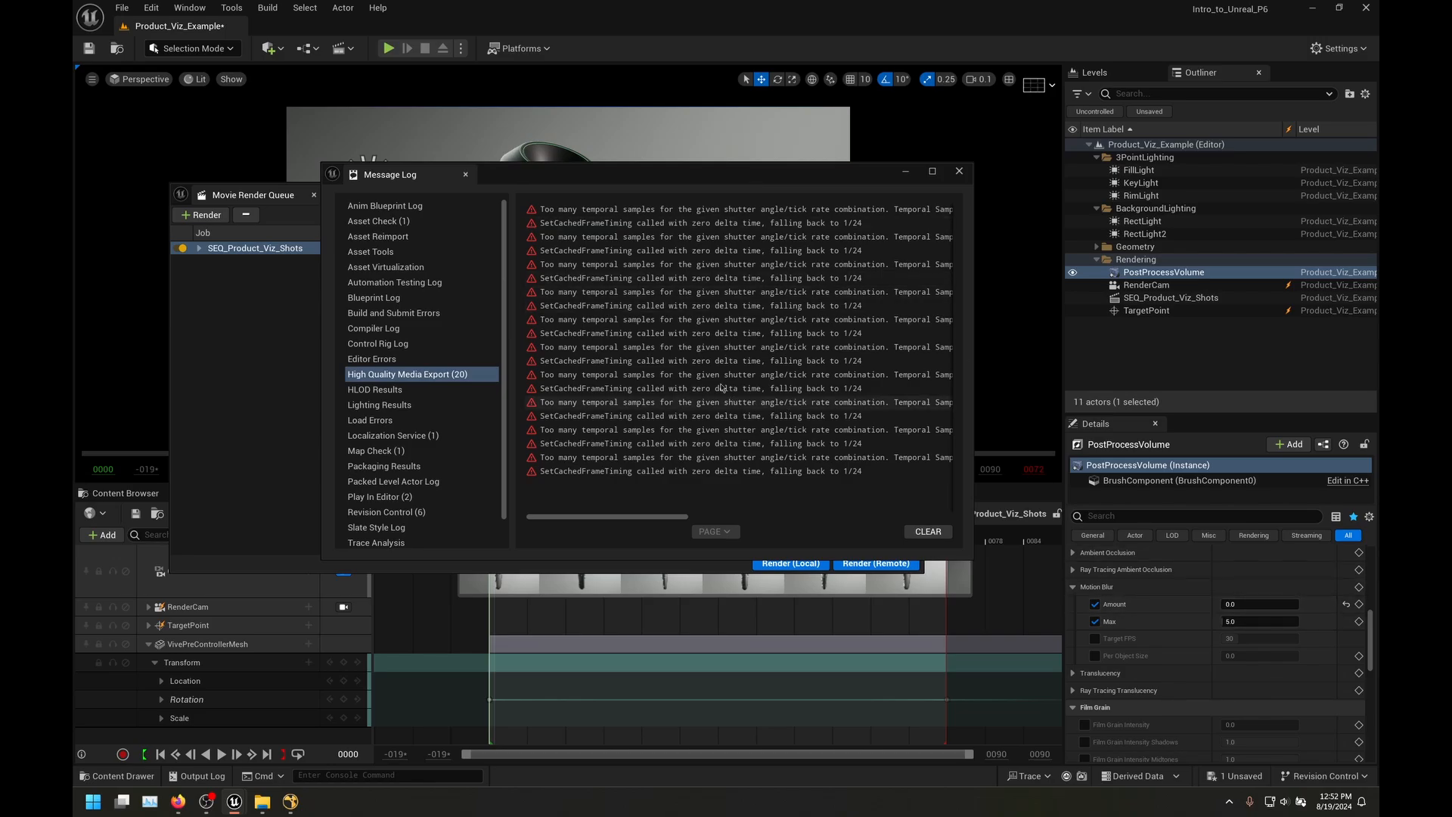
# Step: Set the PostProcessVolume's Motion Blur Amount to 1/24 and clear the High Quality Media Export messages in the Message Log
pyautogui.click(1246, 603)
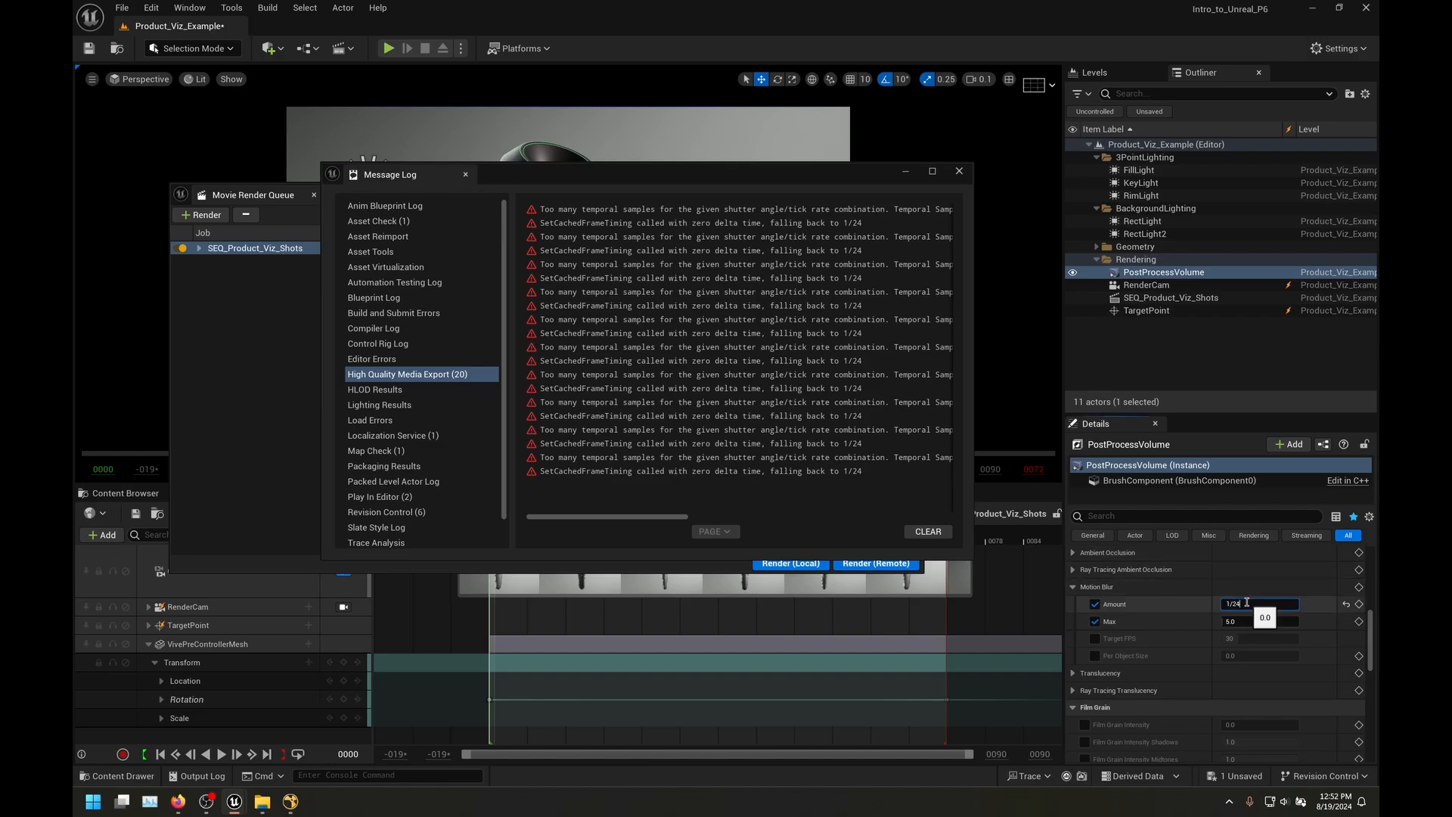
pyautogui.press('Return')
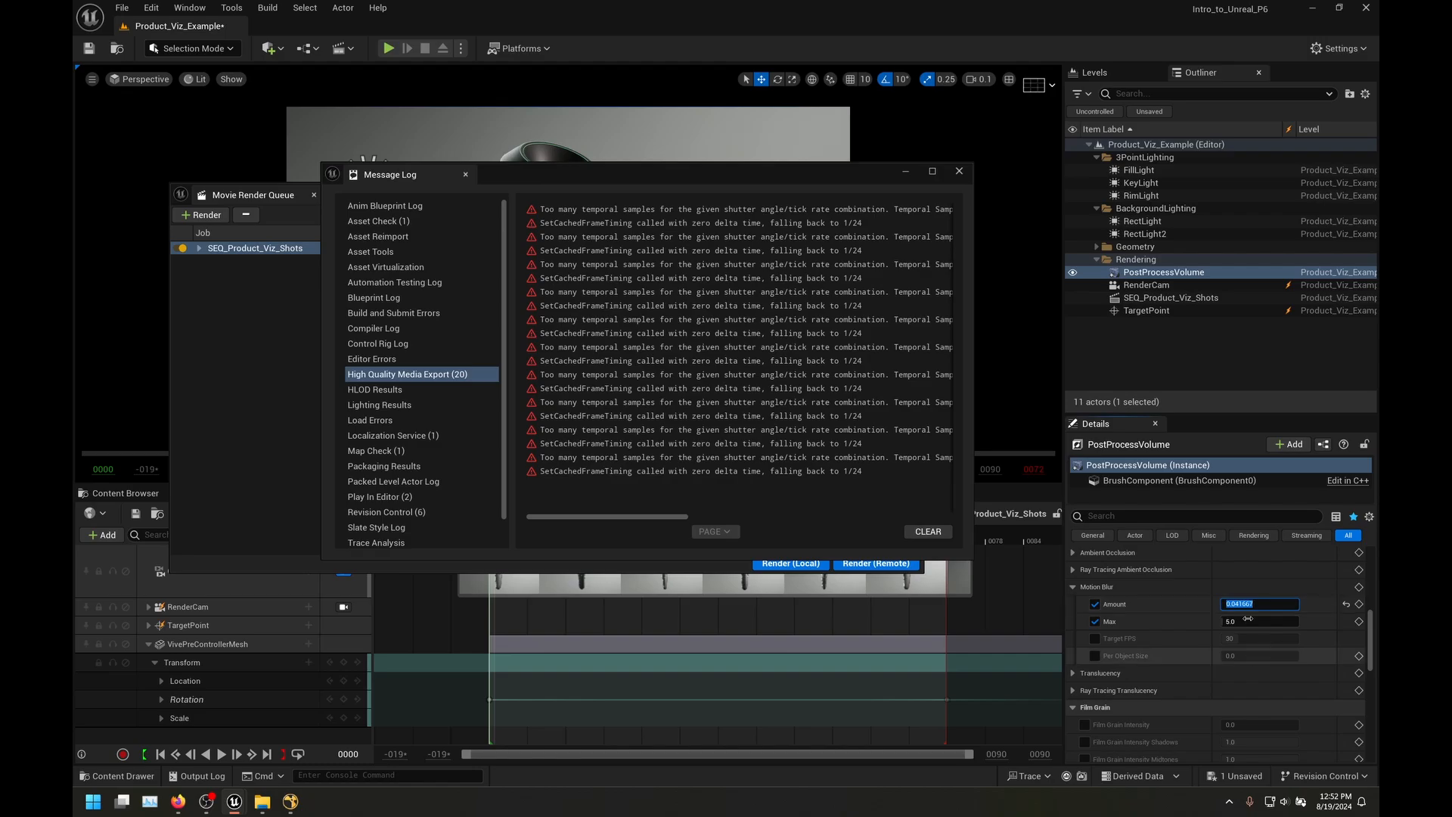
pyautogui.click(927, 530)
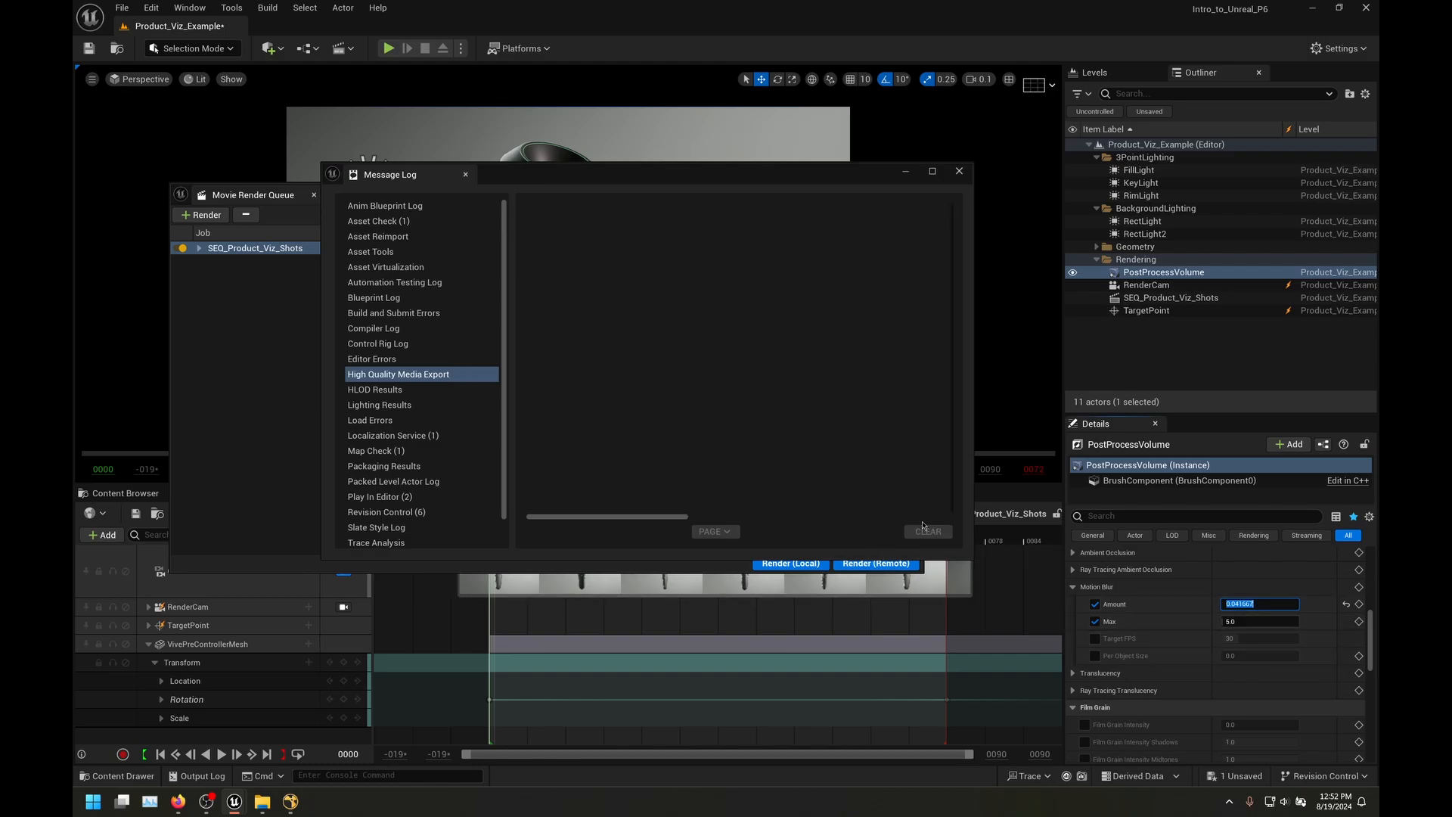
# Step: Close the Message Log, start a local test render of SEQ_Product_Viz_Shots and cancel it after a few frames
pyautogui.click(959, 171)
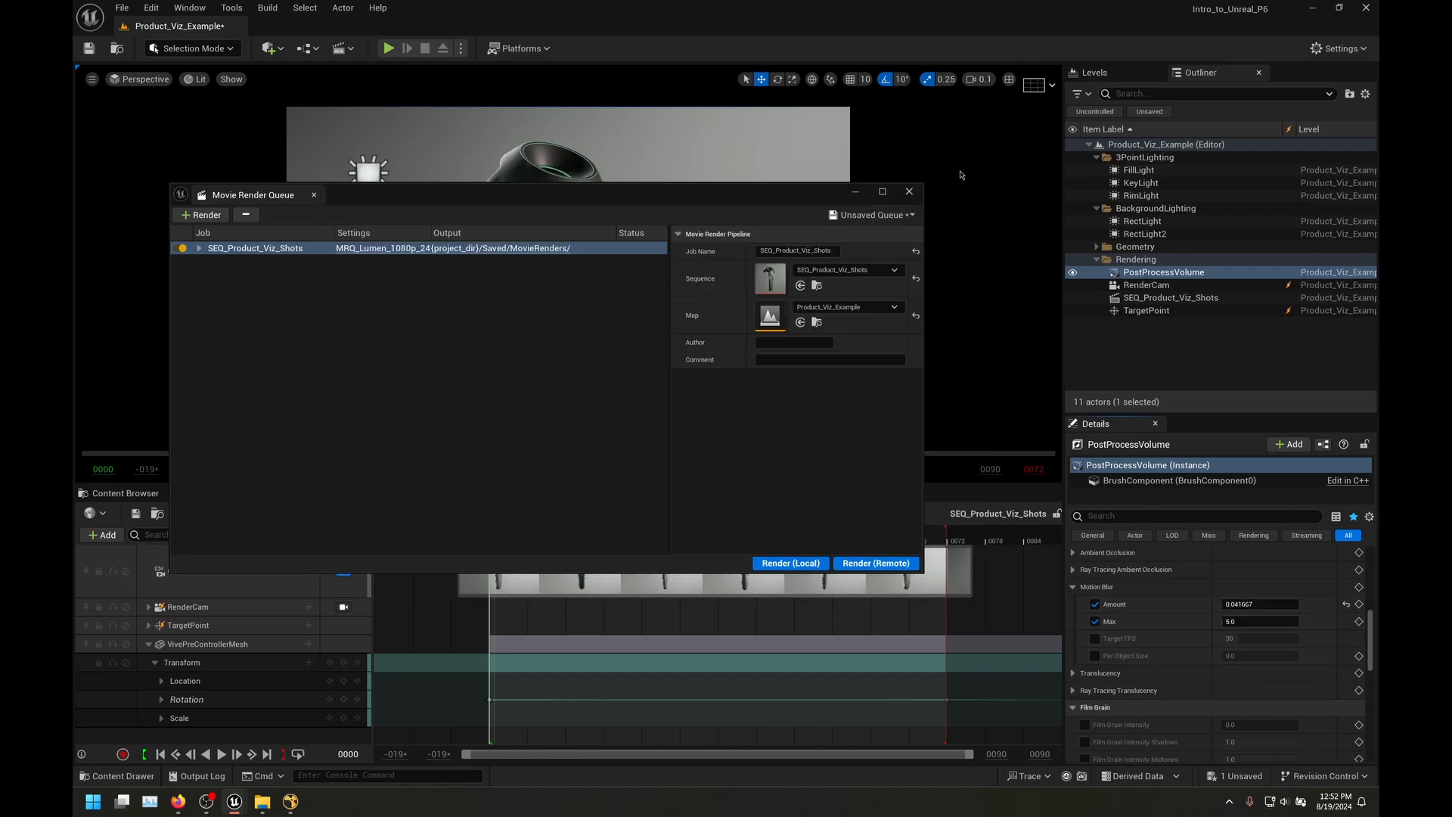
pyautogui.click(791, 562)
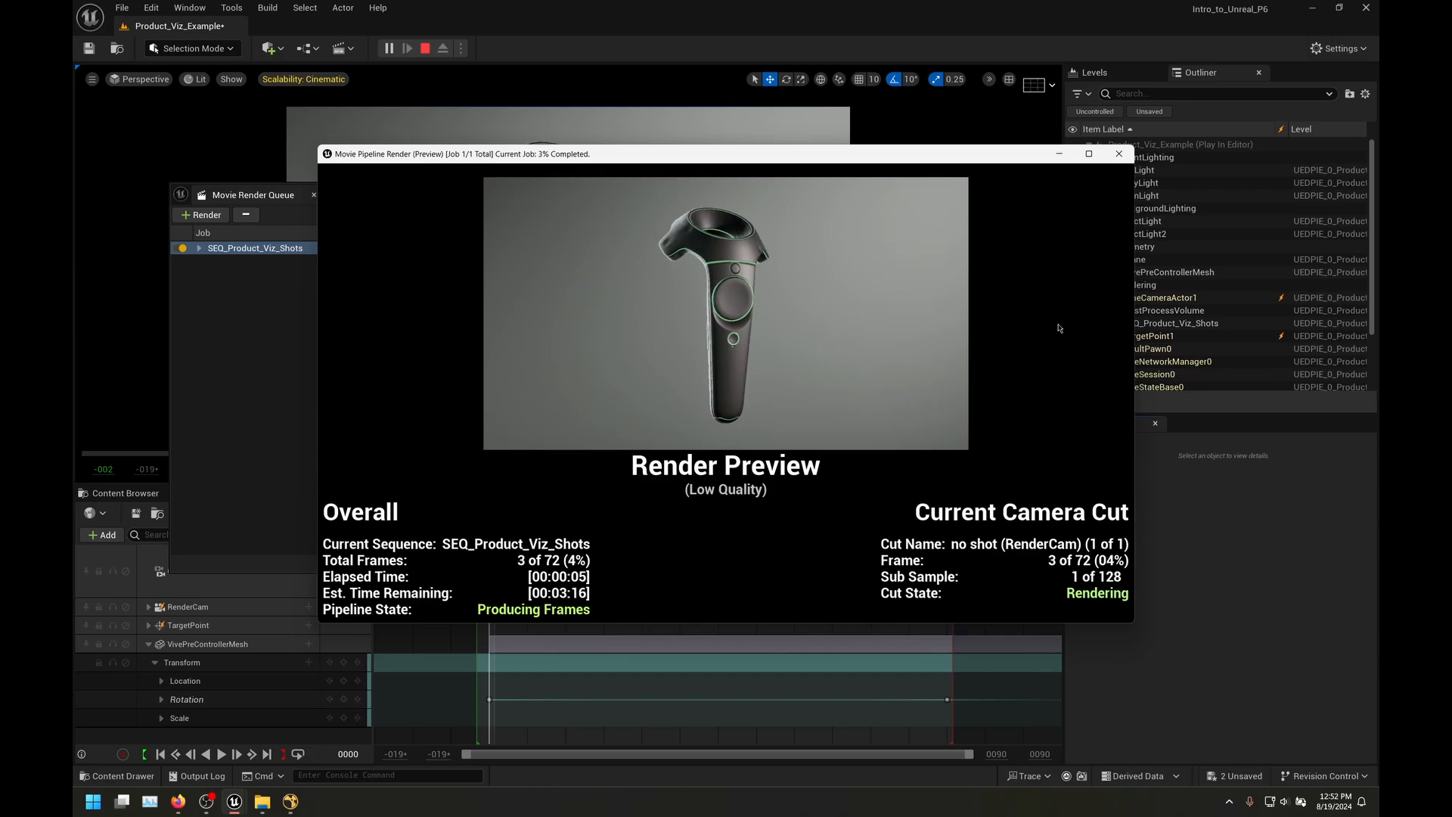
pyautogui.press('Escape')
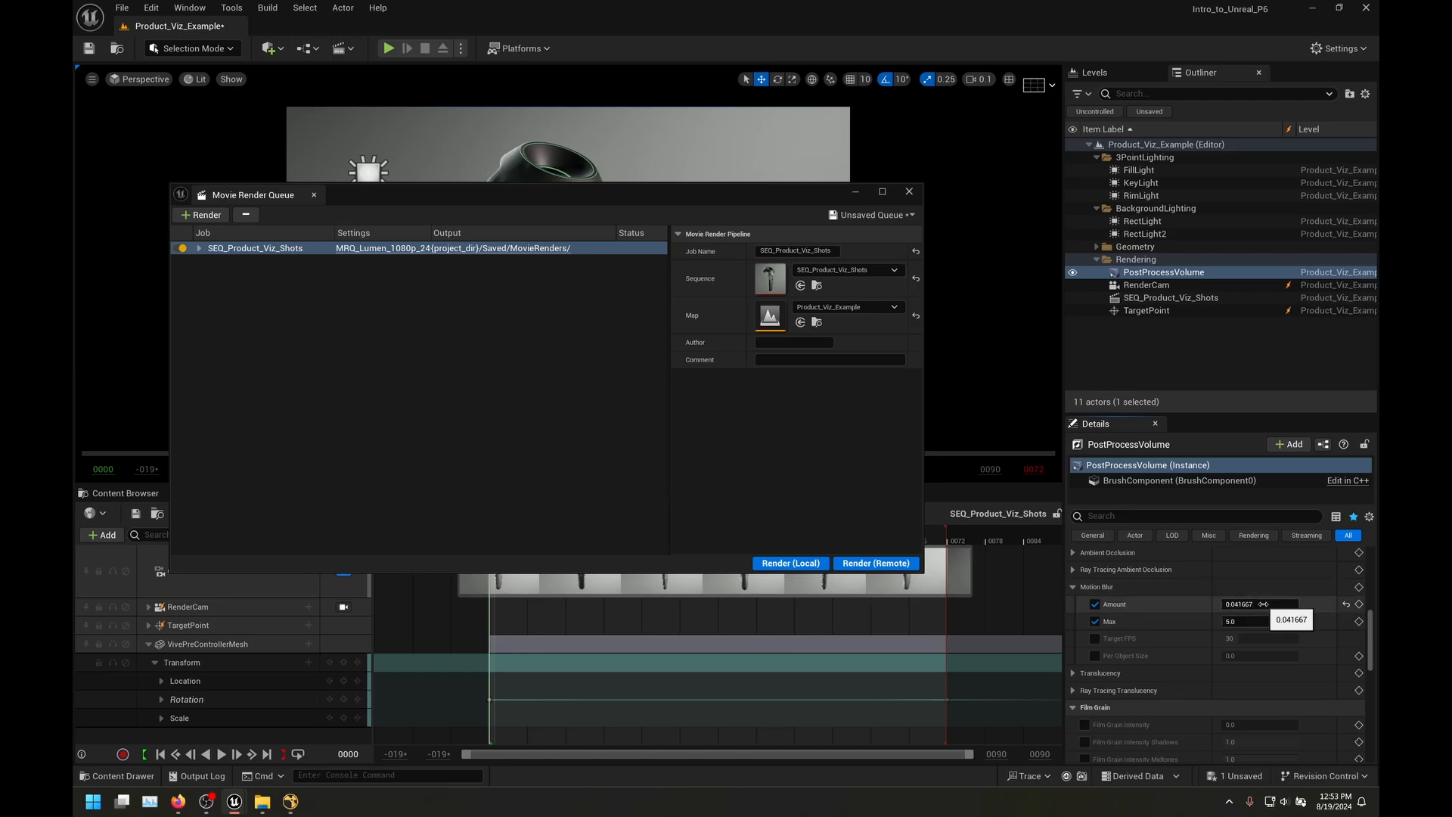
# Step: Set the PostProcessVolume's Motion Blur Amount to 0
pyautogui.click(1263, 603)
pyautogui.write('0')
pyautogui.press('Return')
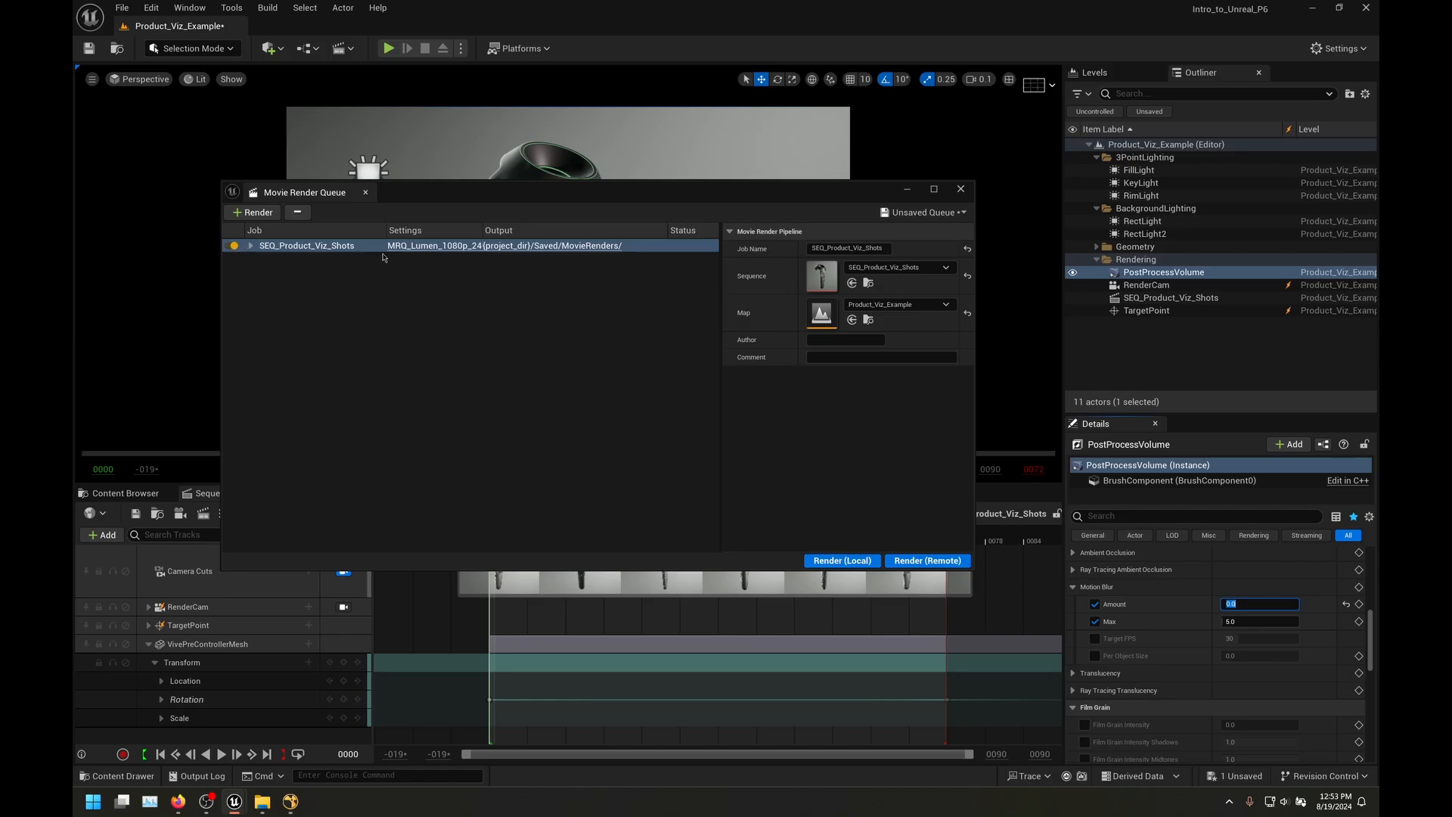
# Step: Save the SEQ_Product_Viz_Shots job's render configuration as a new preset named MRQ_Pathtrace_1080p_24fps in the MRQ folder
pyautogui.click(438, 246)
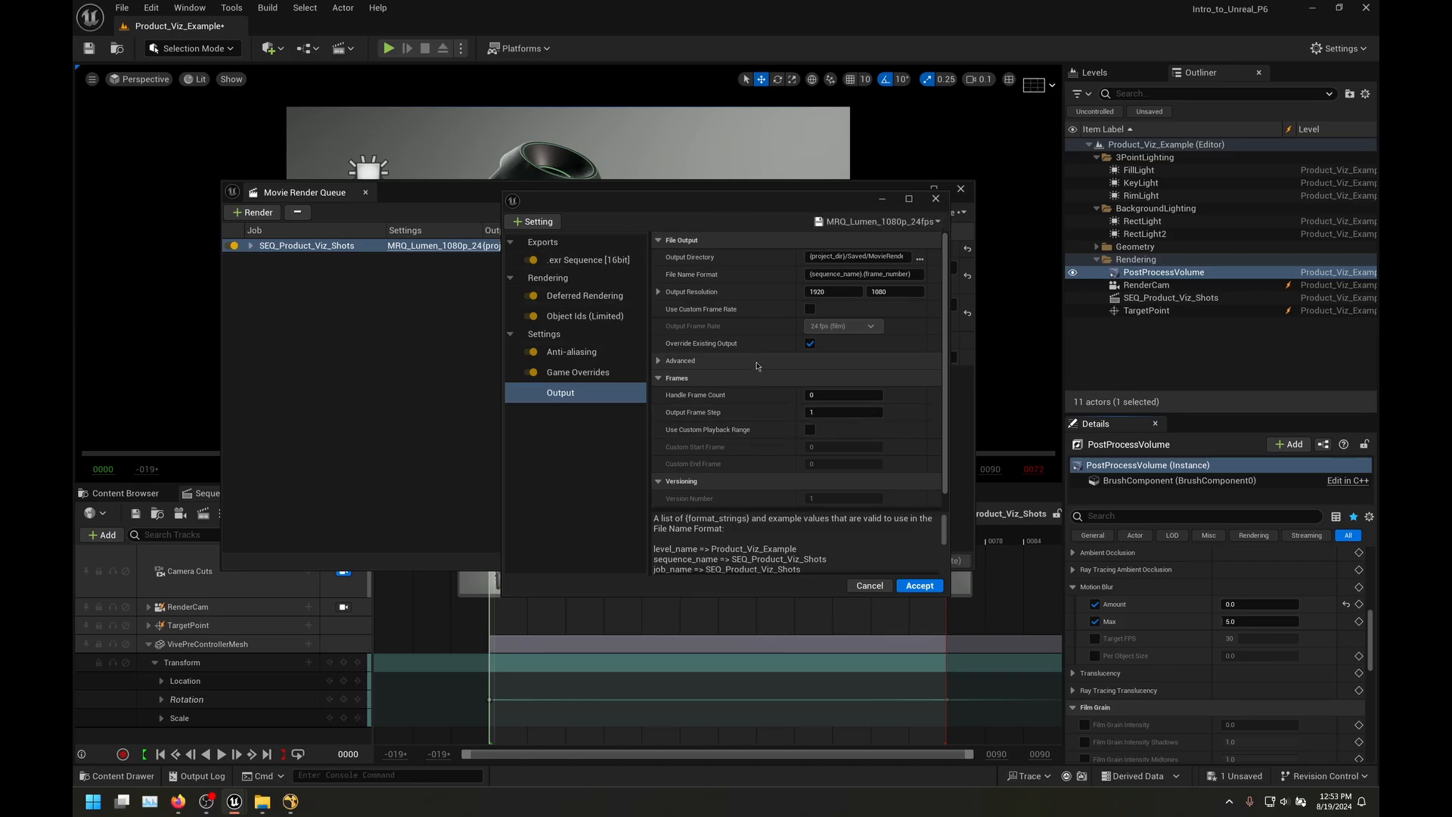
pyautogui.click(884, 222)
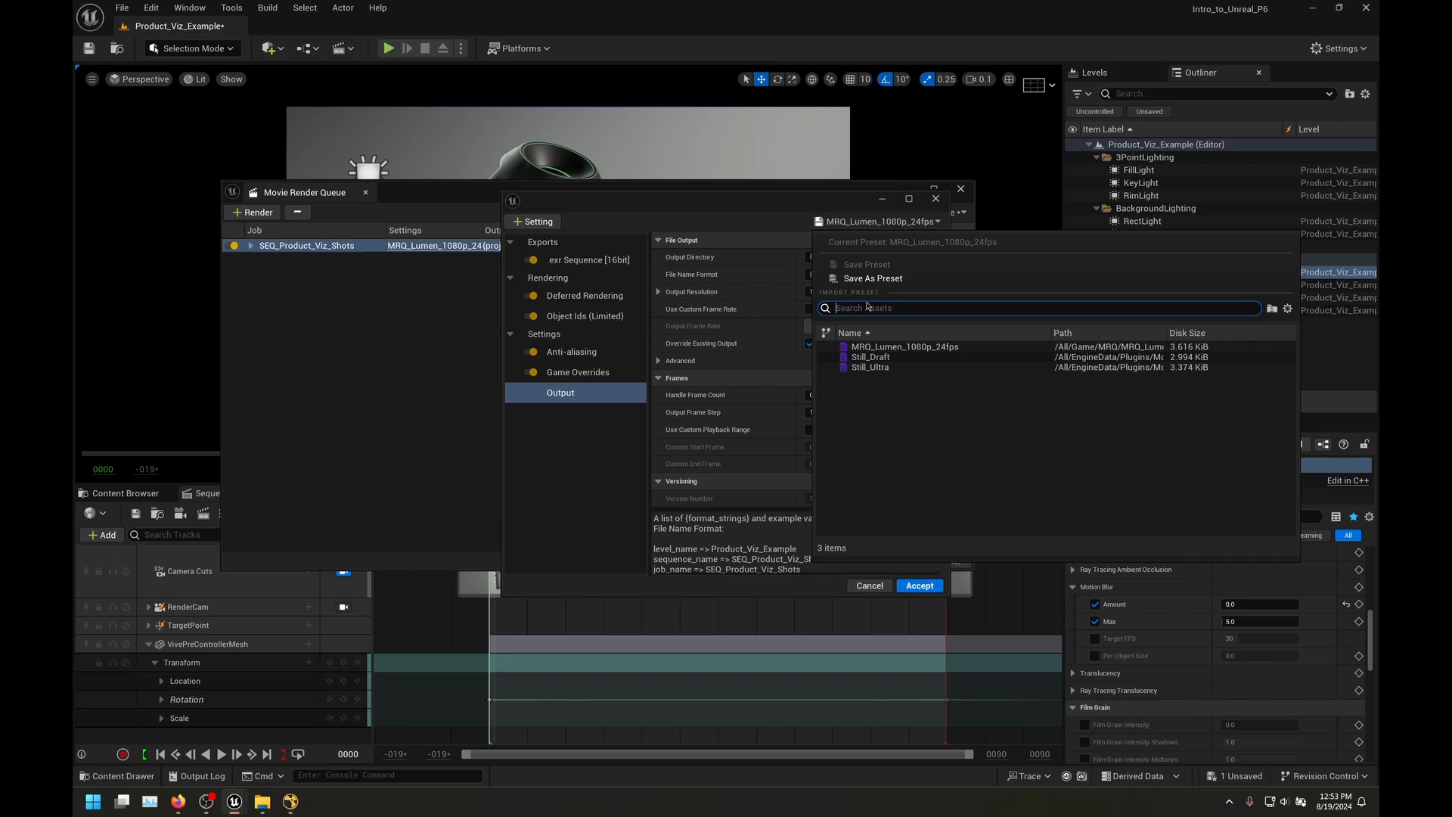
pyautogui.click(882, 279)
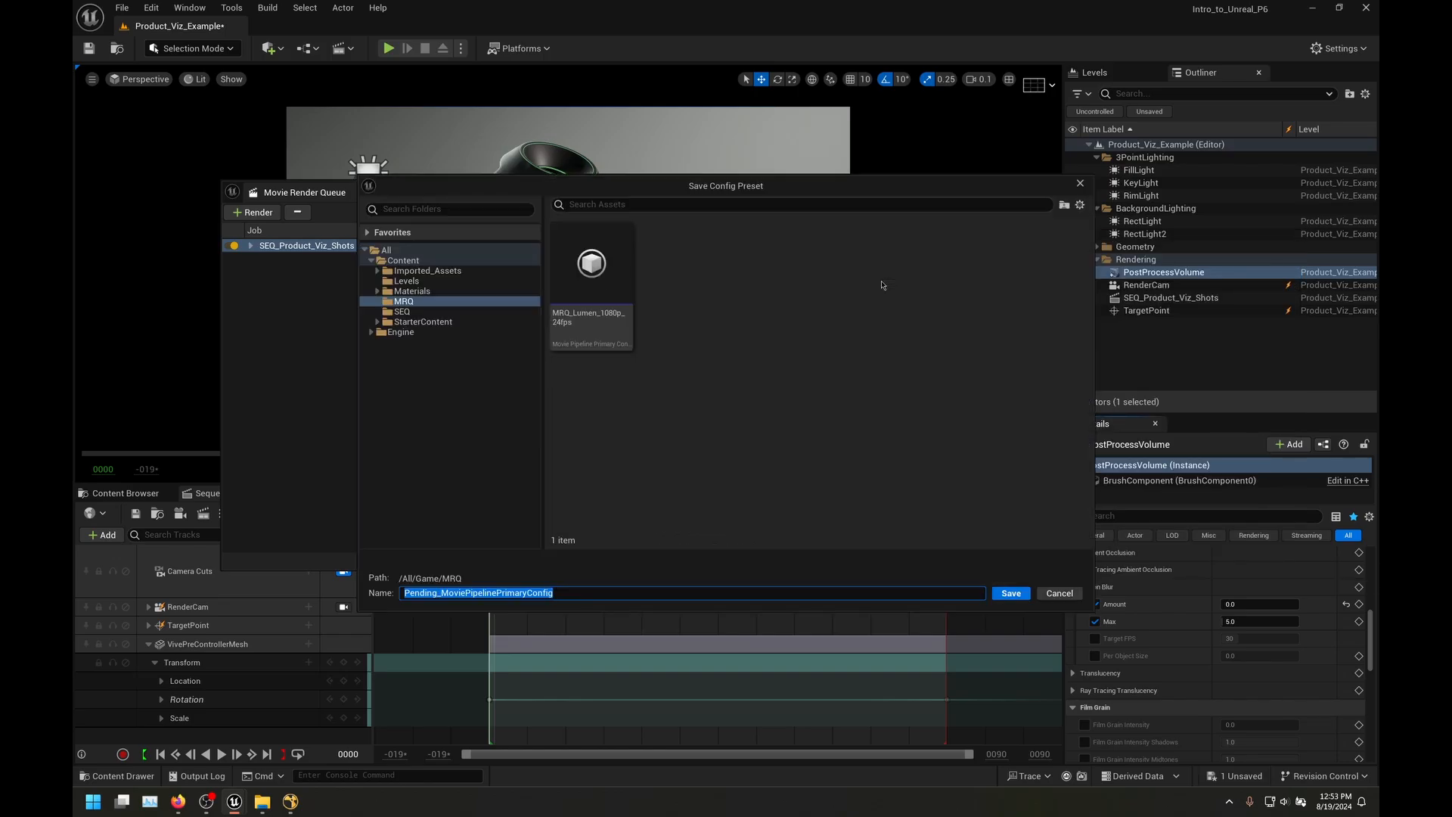
pyautogui.click(597, 318)
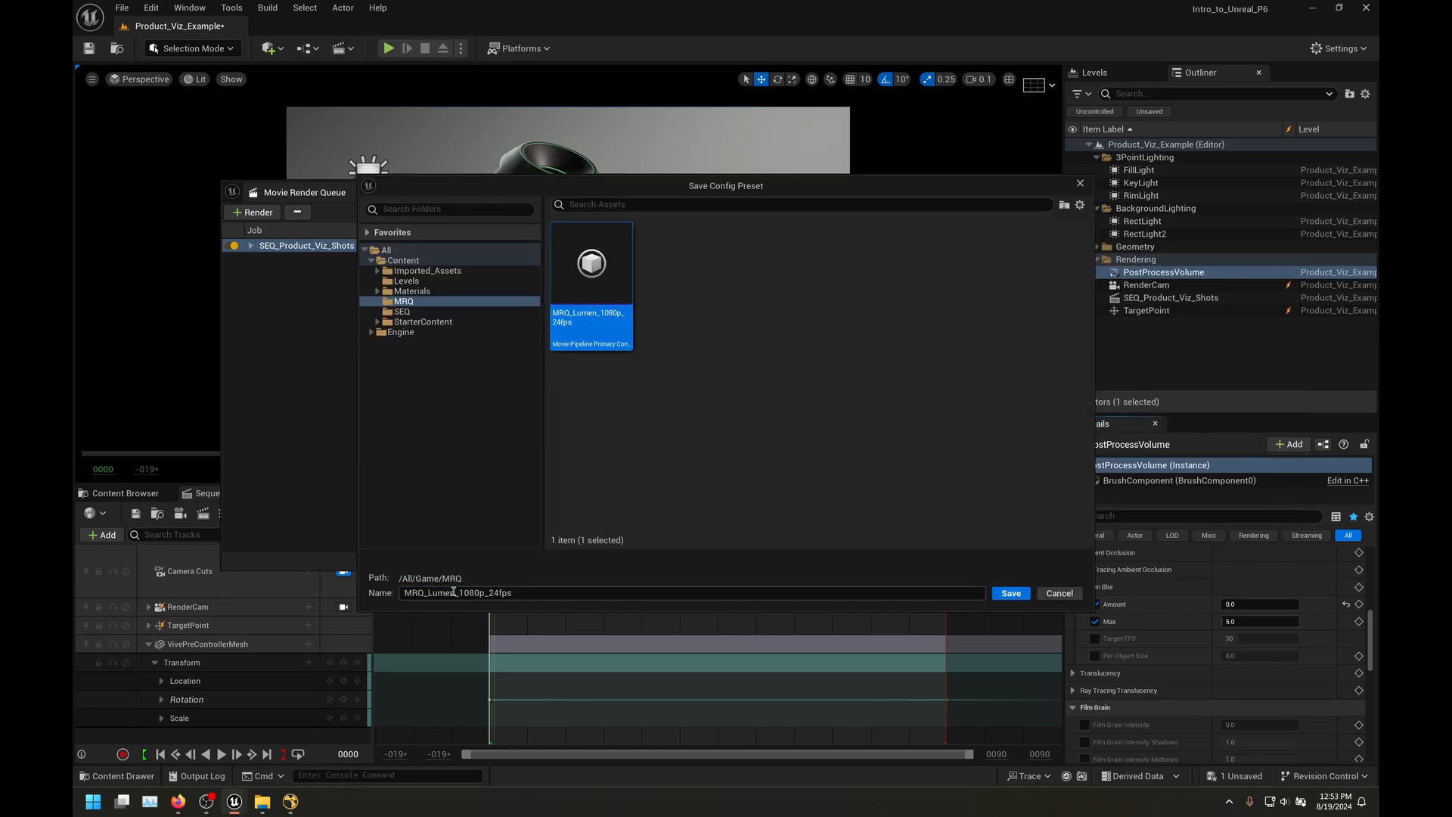
pyautogui.moveTo(456, 592); pyautogui.dragTo(434, 592)
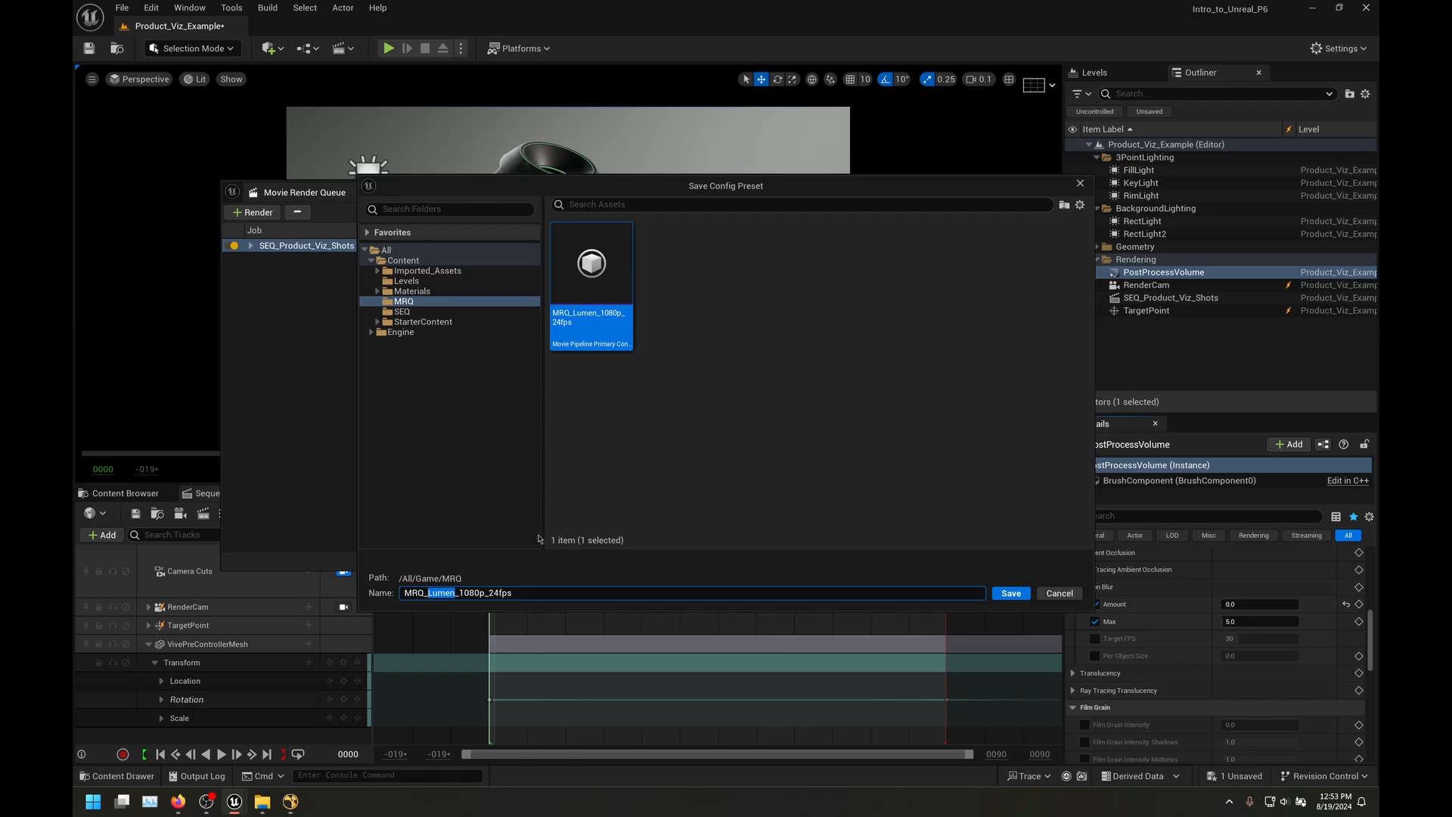
pyautogui.write('Pathtrace')
pyautogui.click(1011, 592)
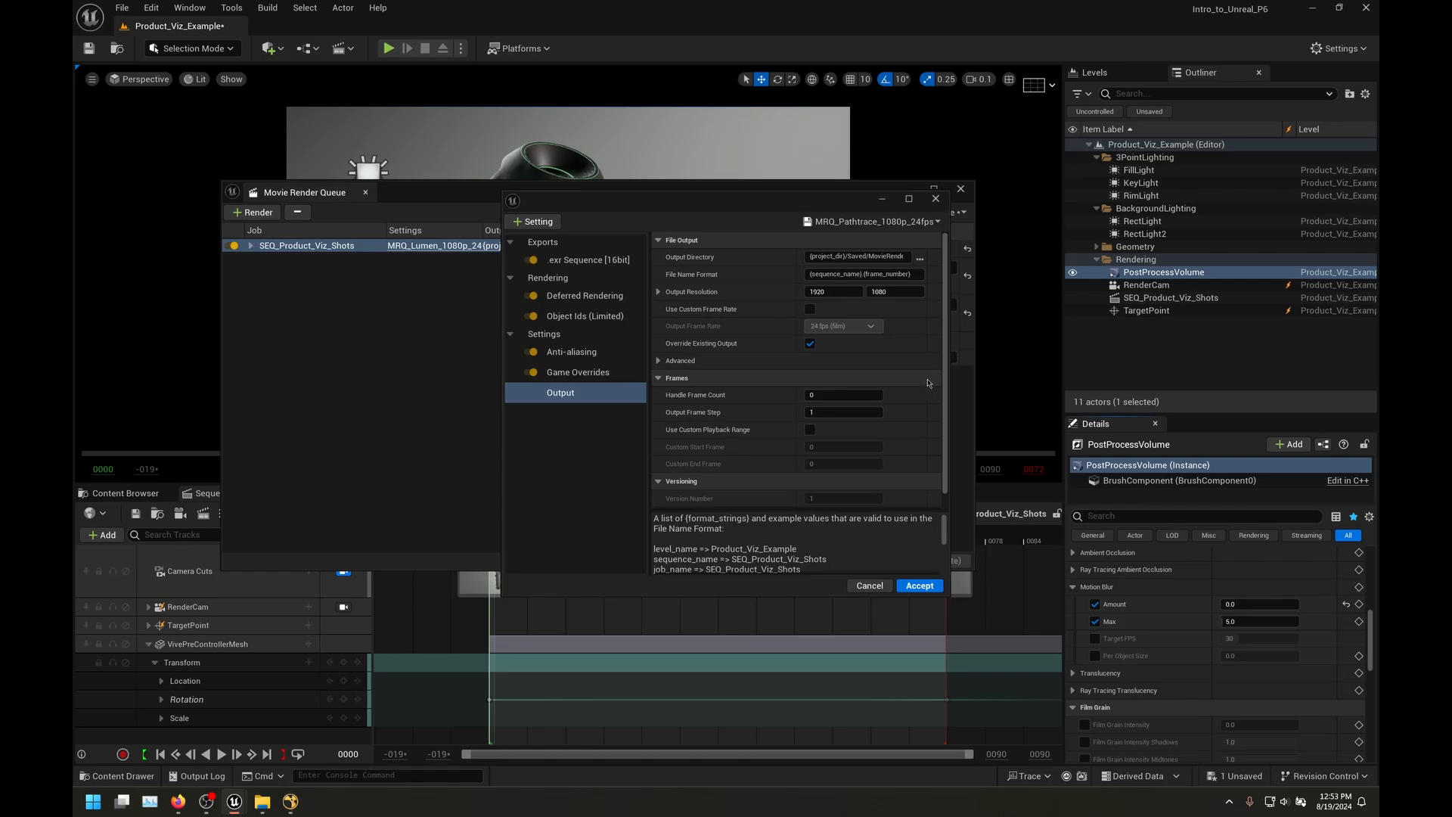
# Step: Replace the Deferred Rendering pass with a Path Tracer pass in the render configuration
pyautogui.click(583, 299)
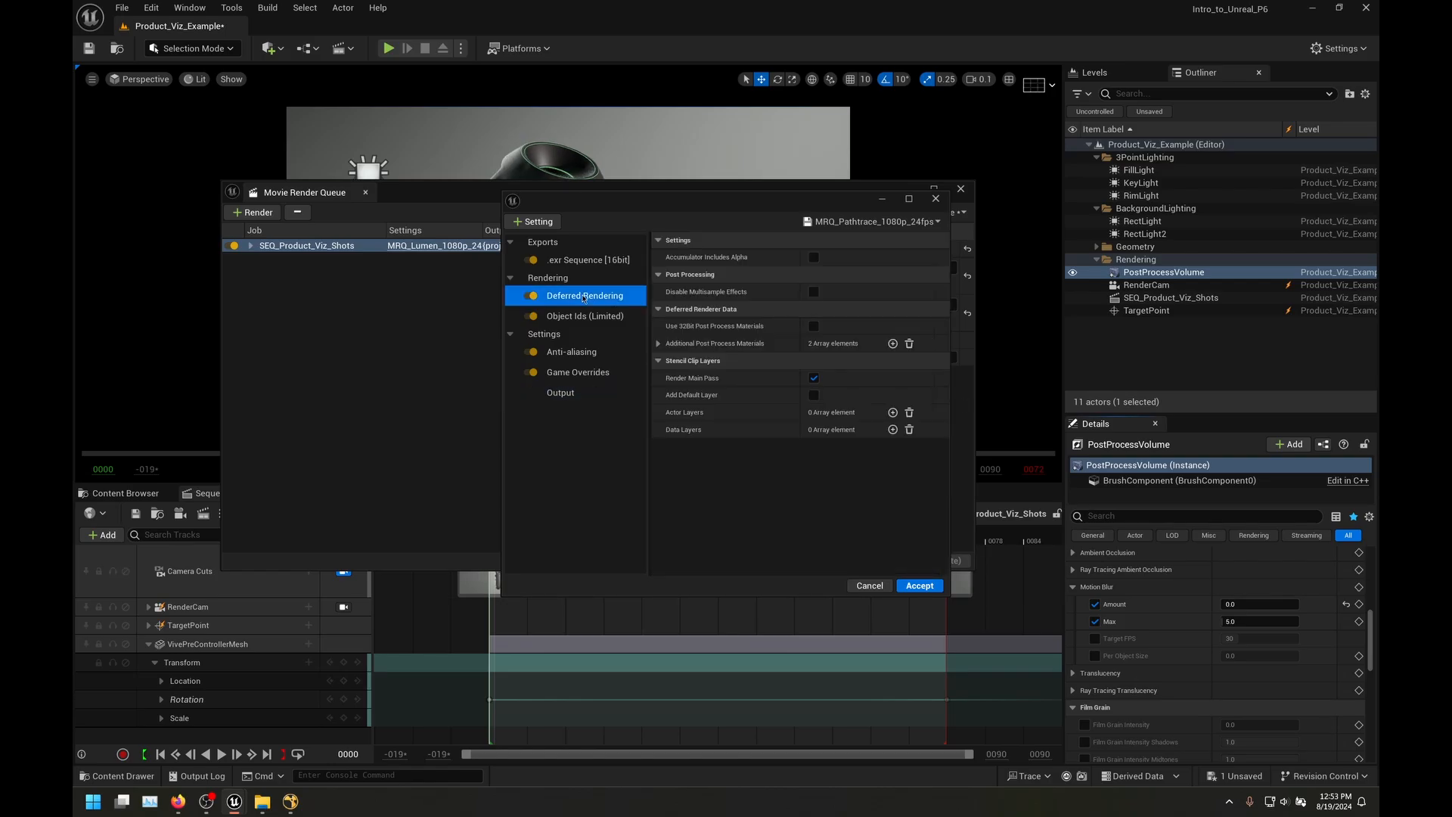
pyautogui.press('Delete')
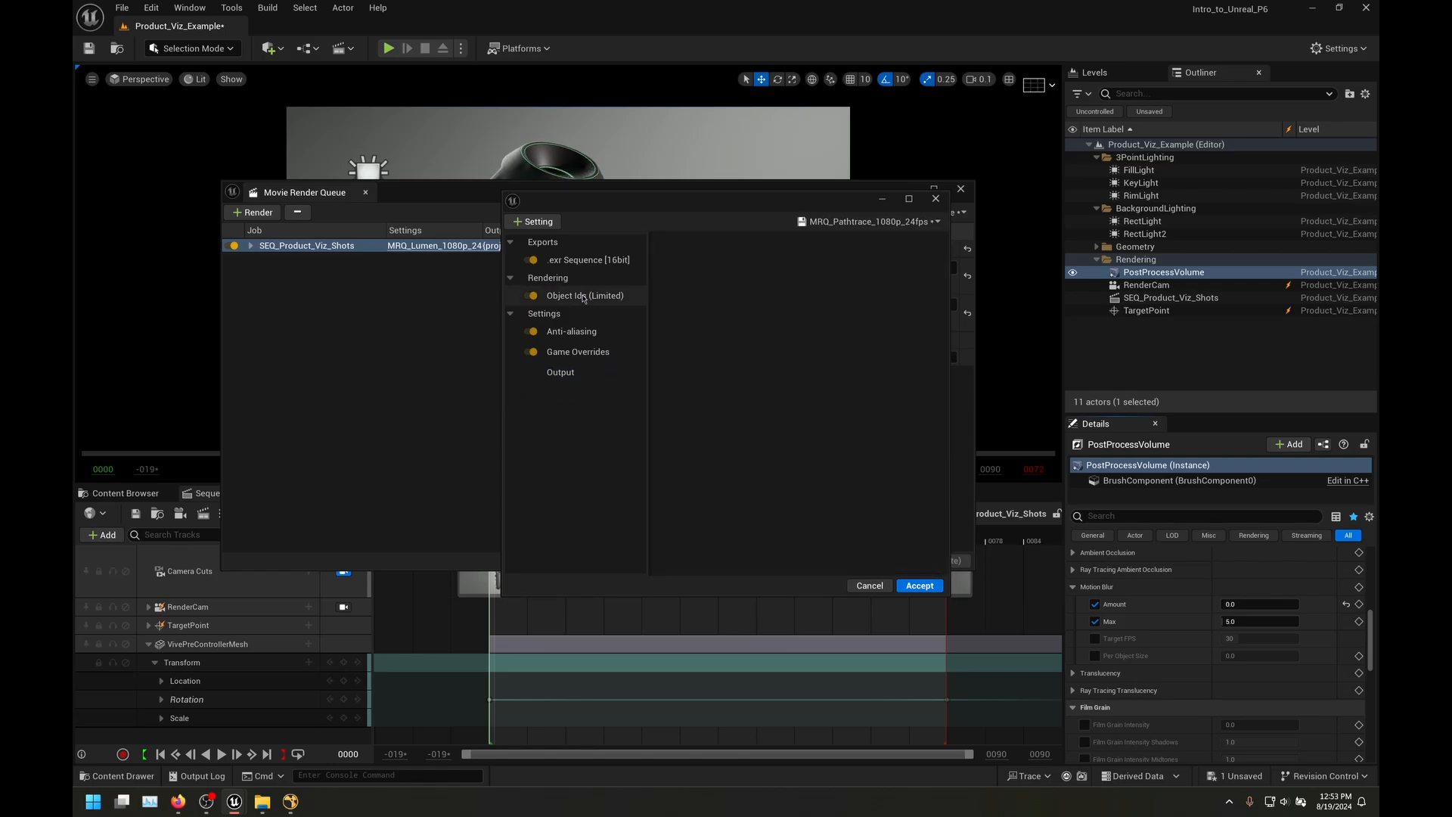
pyautogui.click(534, 222)
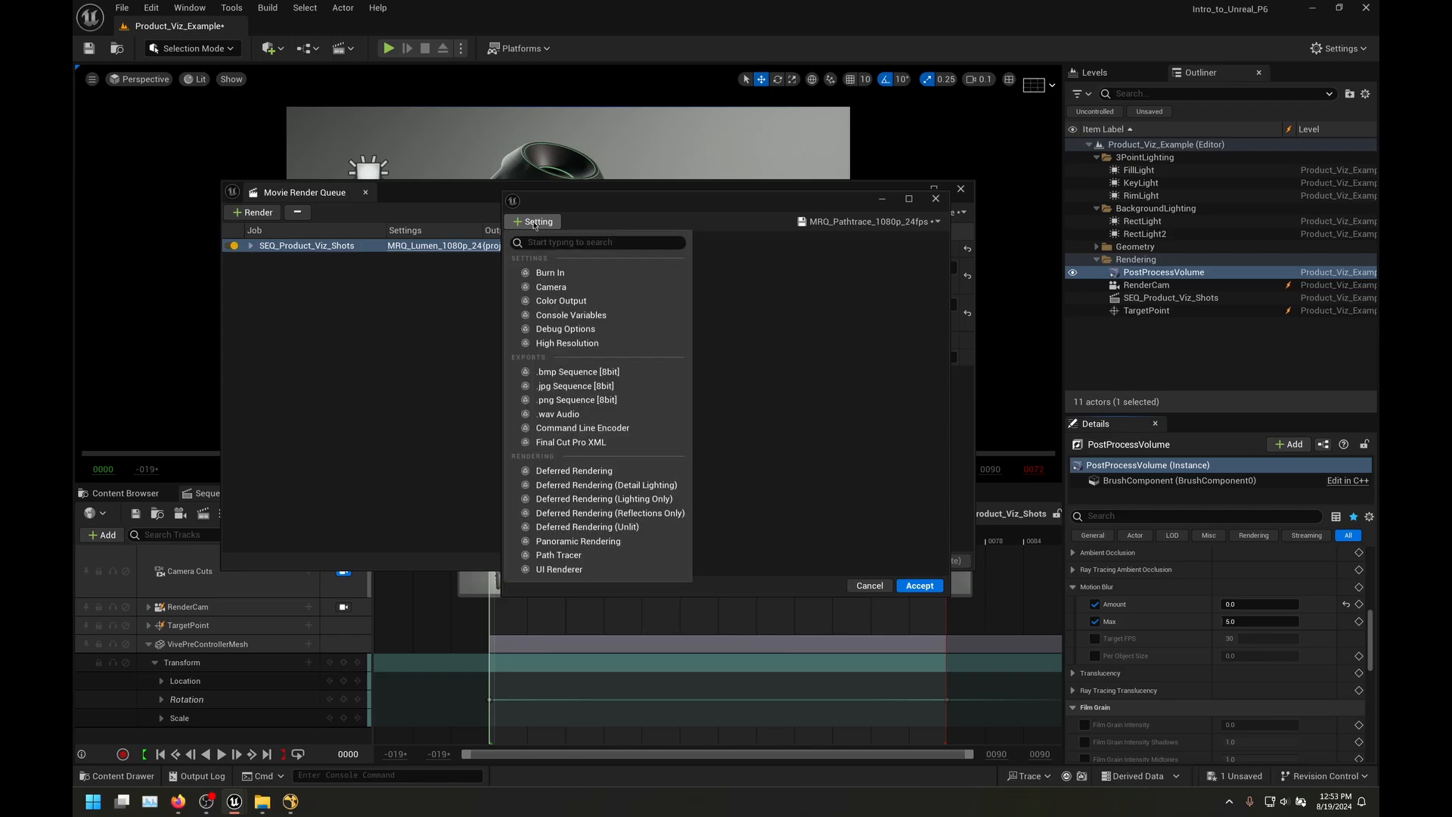
pyautogui.click(560, 555)
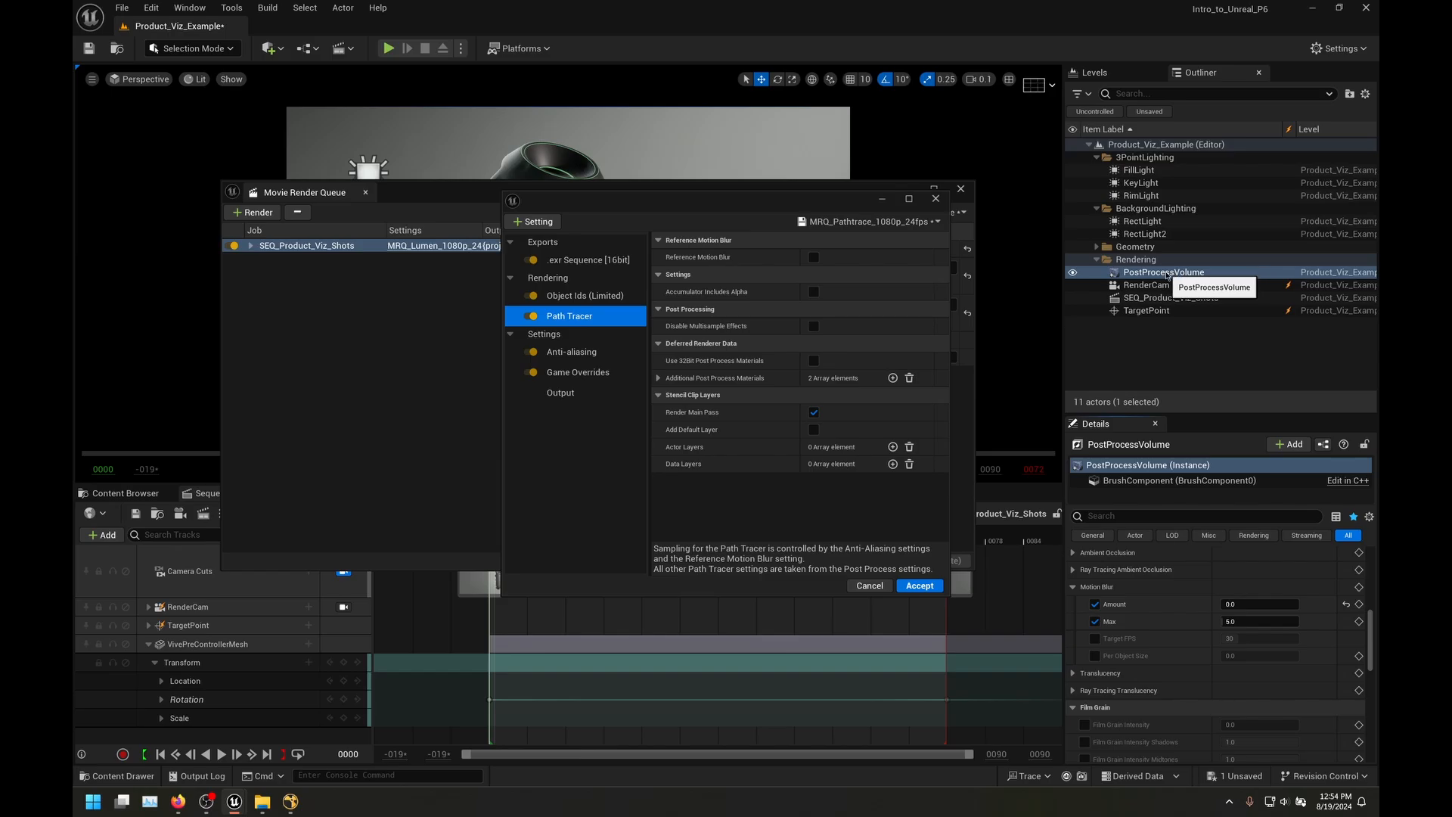
# Step: Review the PostProcessVolume's Path Tracing settings against the render's anti-aliasing samples and turn off the Denoiser
pyautogui.scroll(-3, 1213, 624)
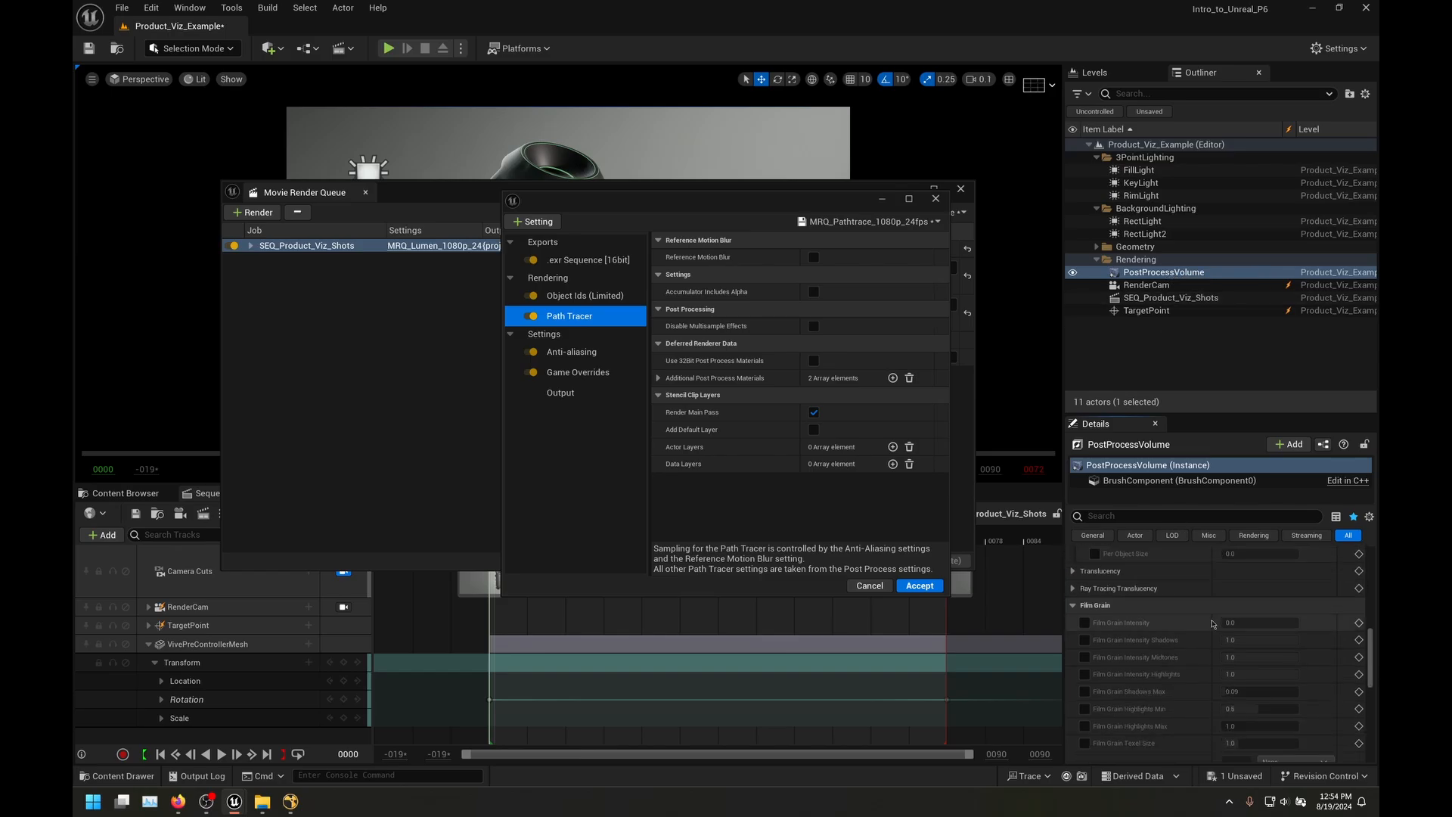
pyautogui.scroll(-6, 1198, 626)
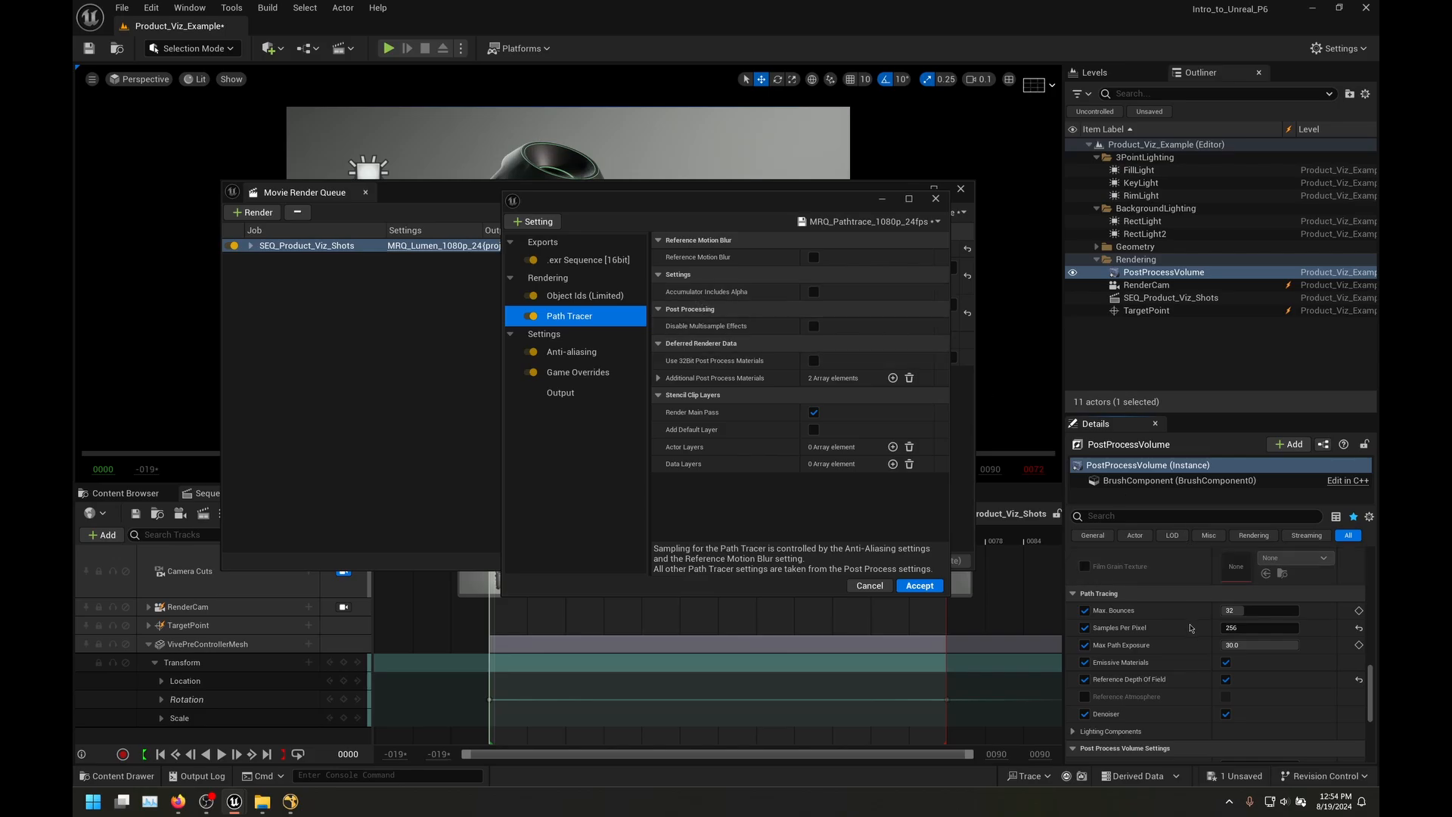
pyautogui.click(574, 353)
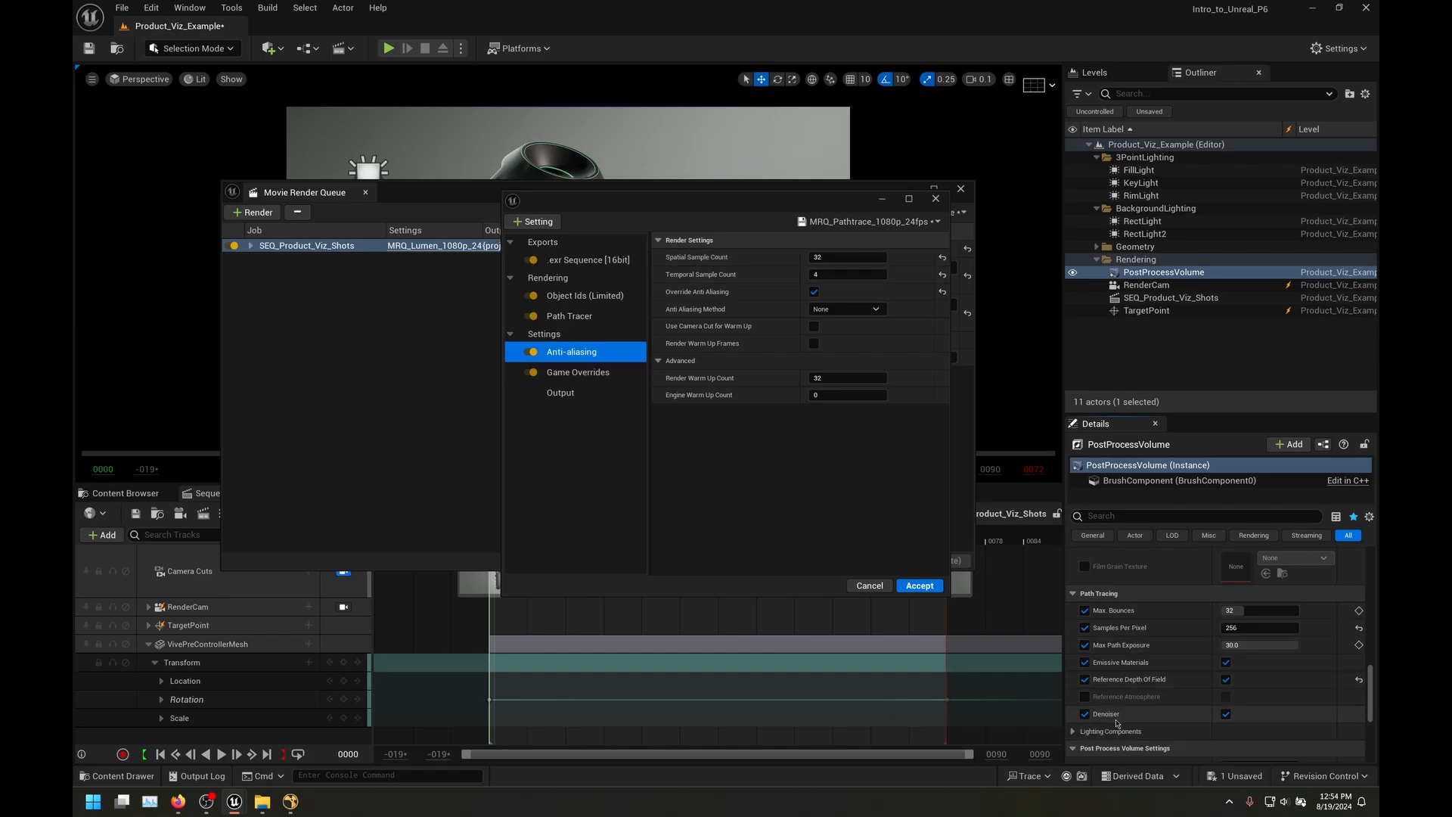
pyautogui.click(1226, 714)
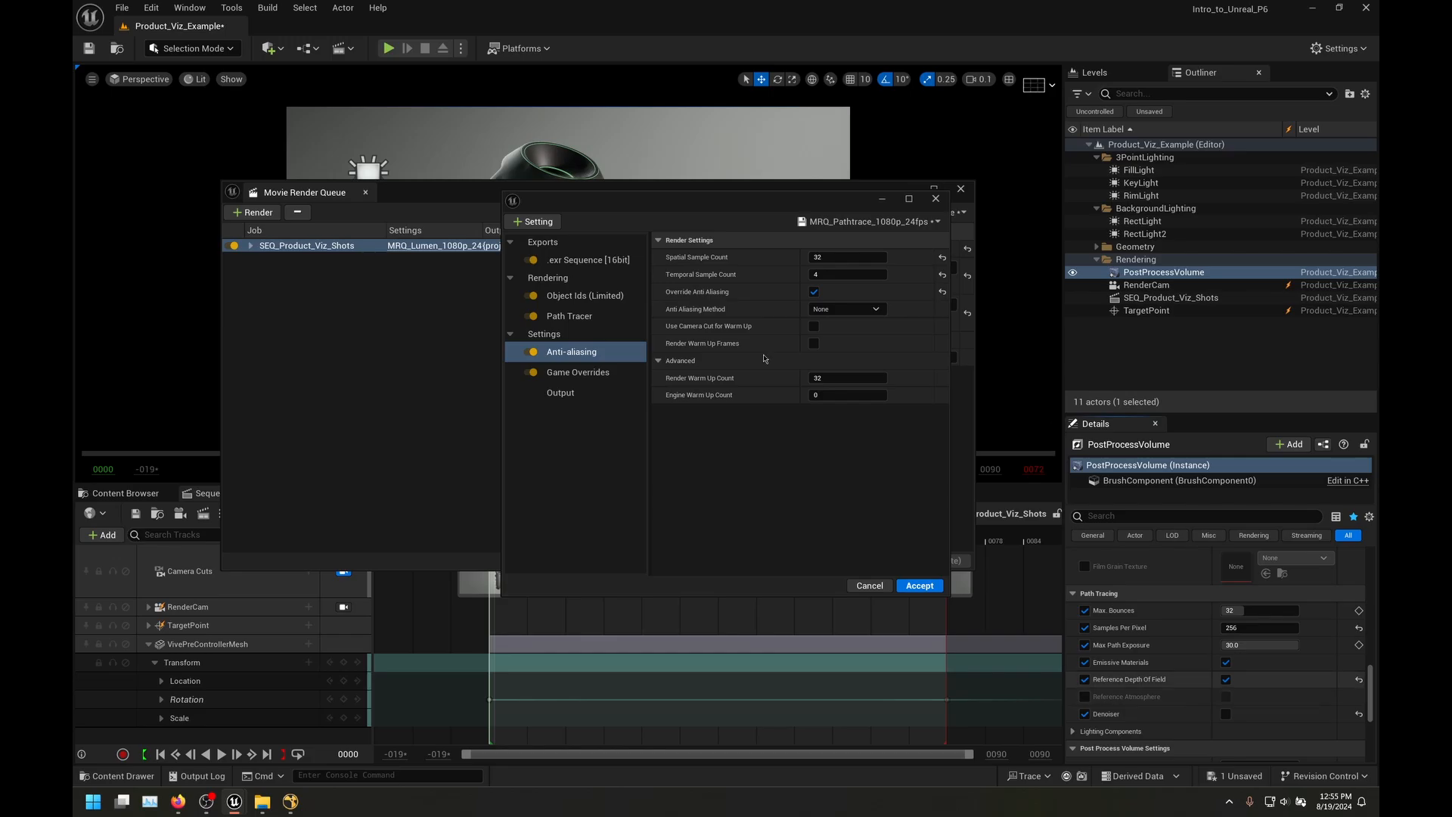
# Step: Save the changes to the MRQ_Pathtrace_1080p_24fps preset and accept the configuration for the job
pyautogui.moveTo(688, 201); pyautogui.dragTo(645, 177)
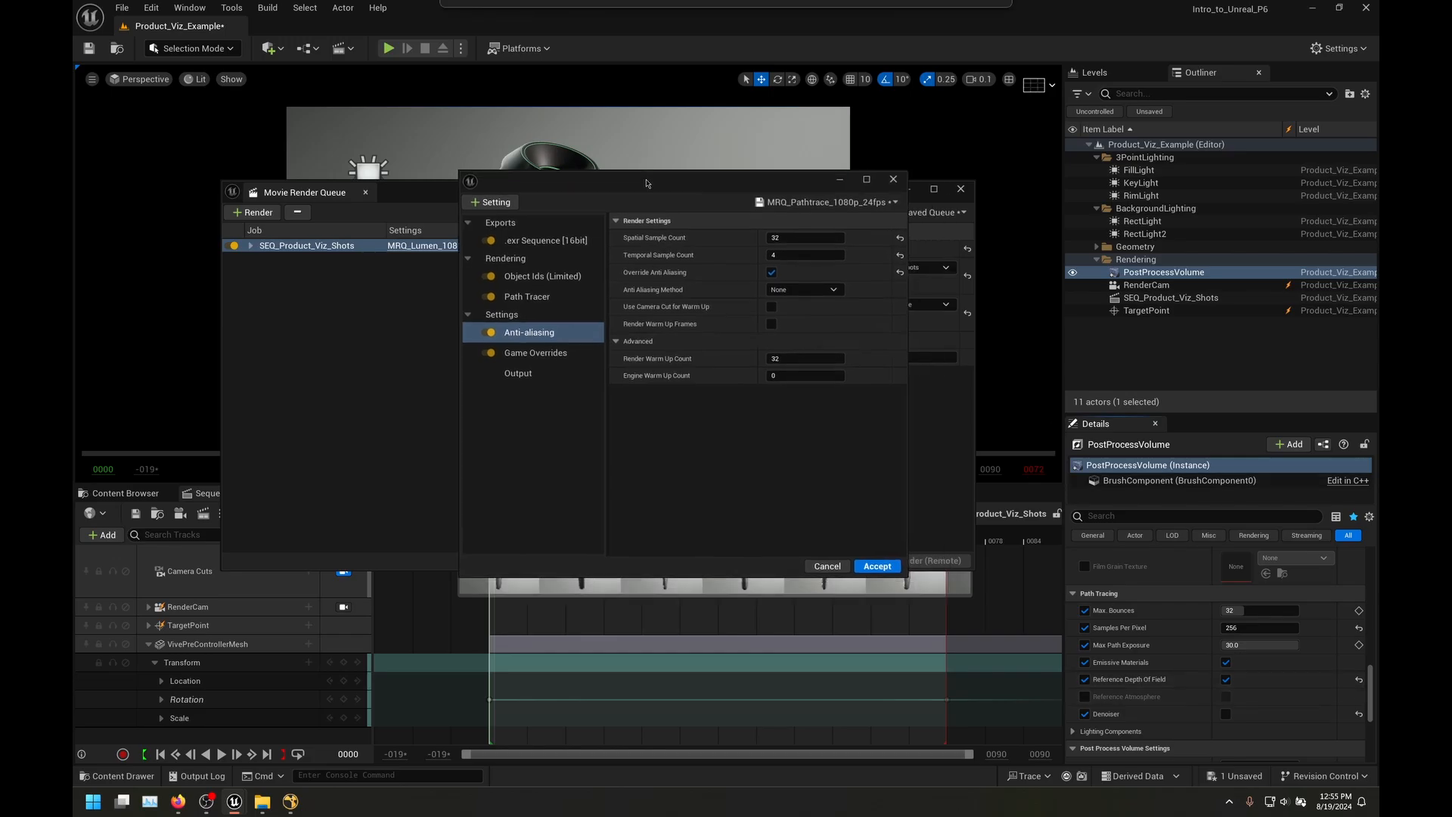
pyautogui.click(889, 199)
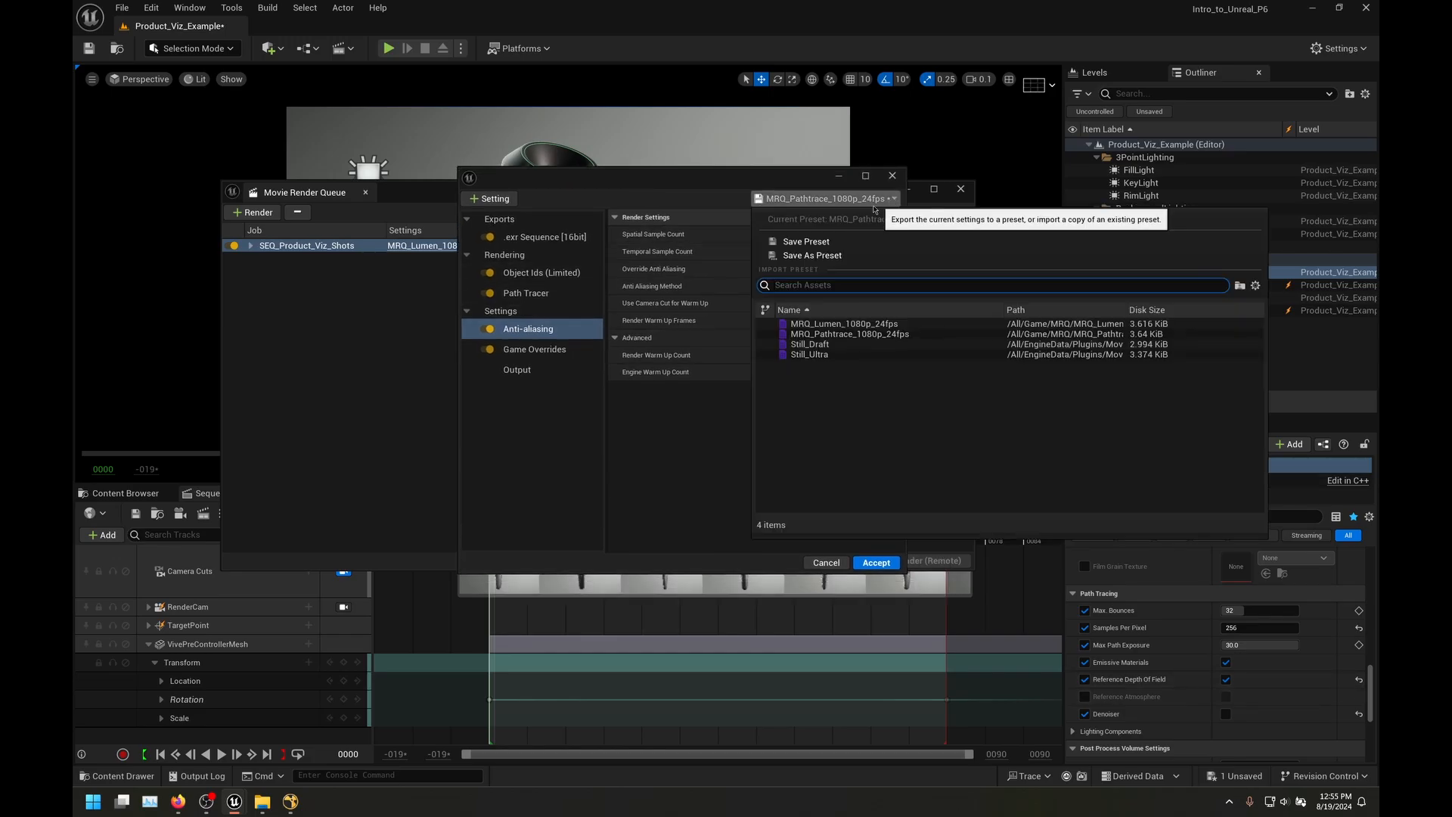
pyautogui.click(817, 242)
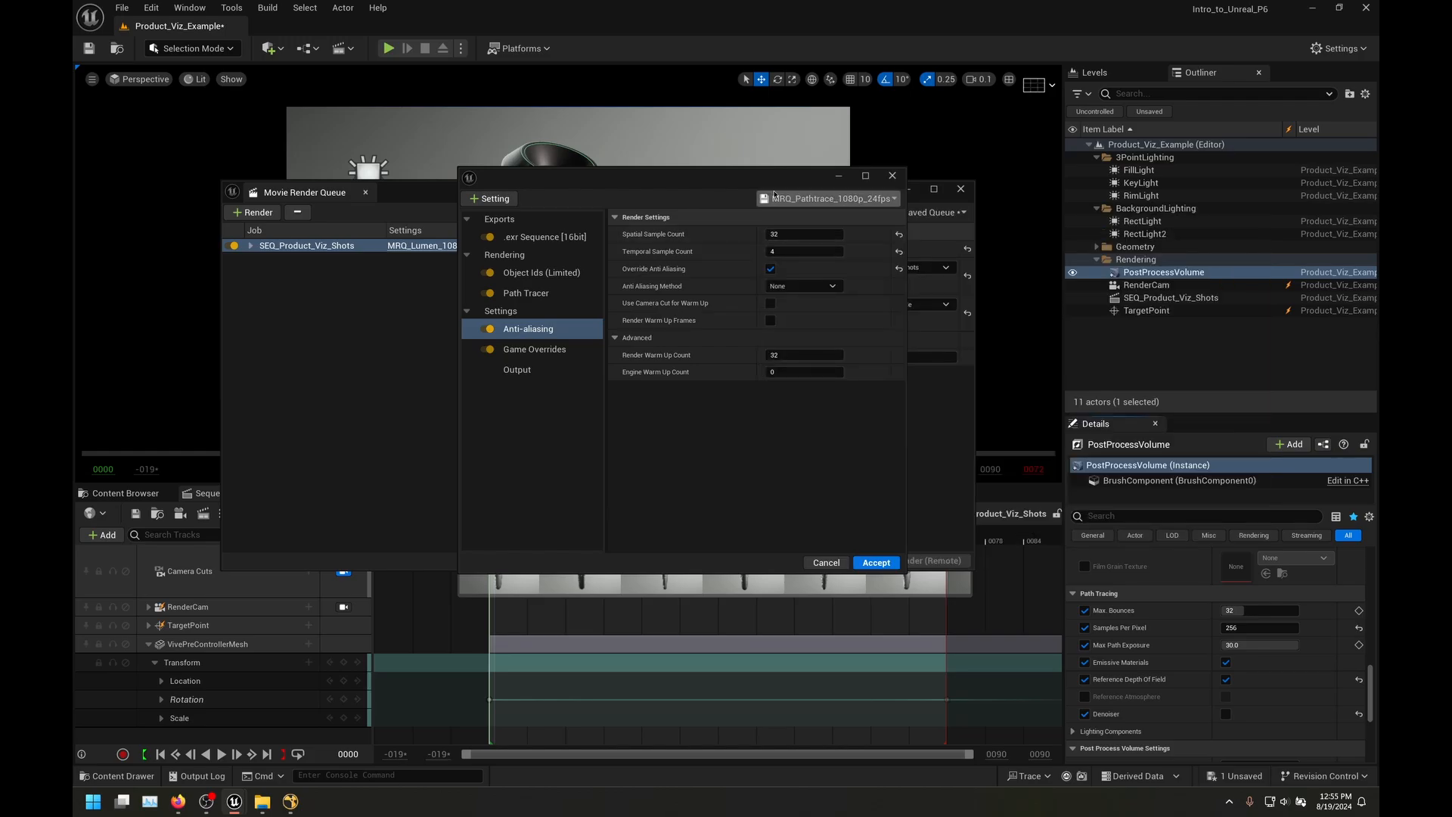
pyautogui.click(876, 562)
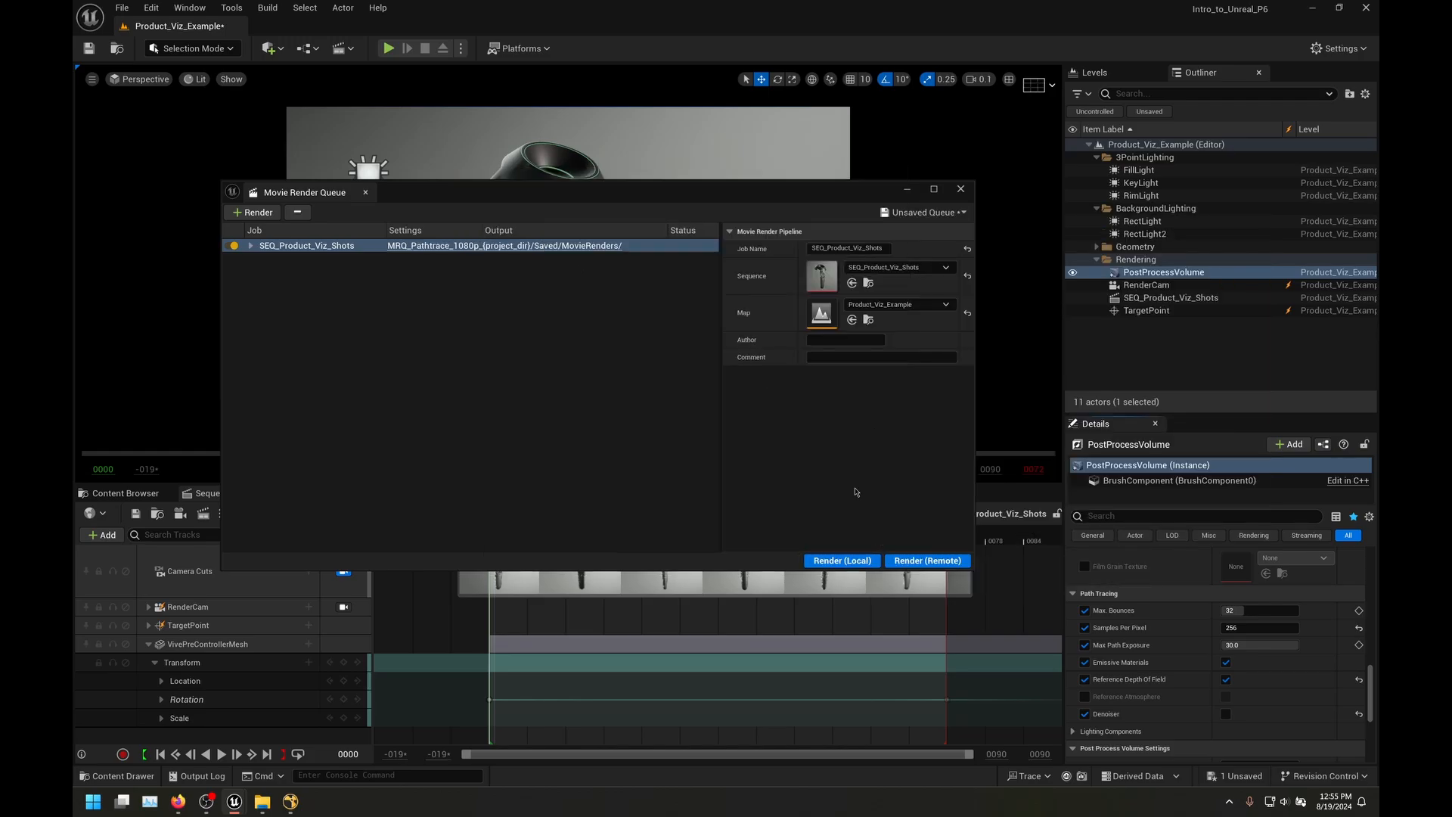
# Step: Render the job locally with the path tracer, stop it after about 20 frames and close the Message Log
pyautogui.click(839, 560)
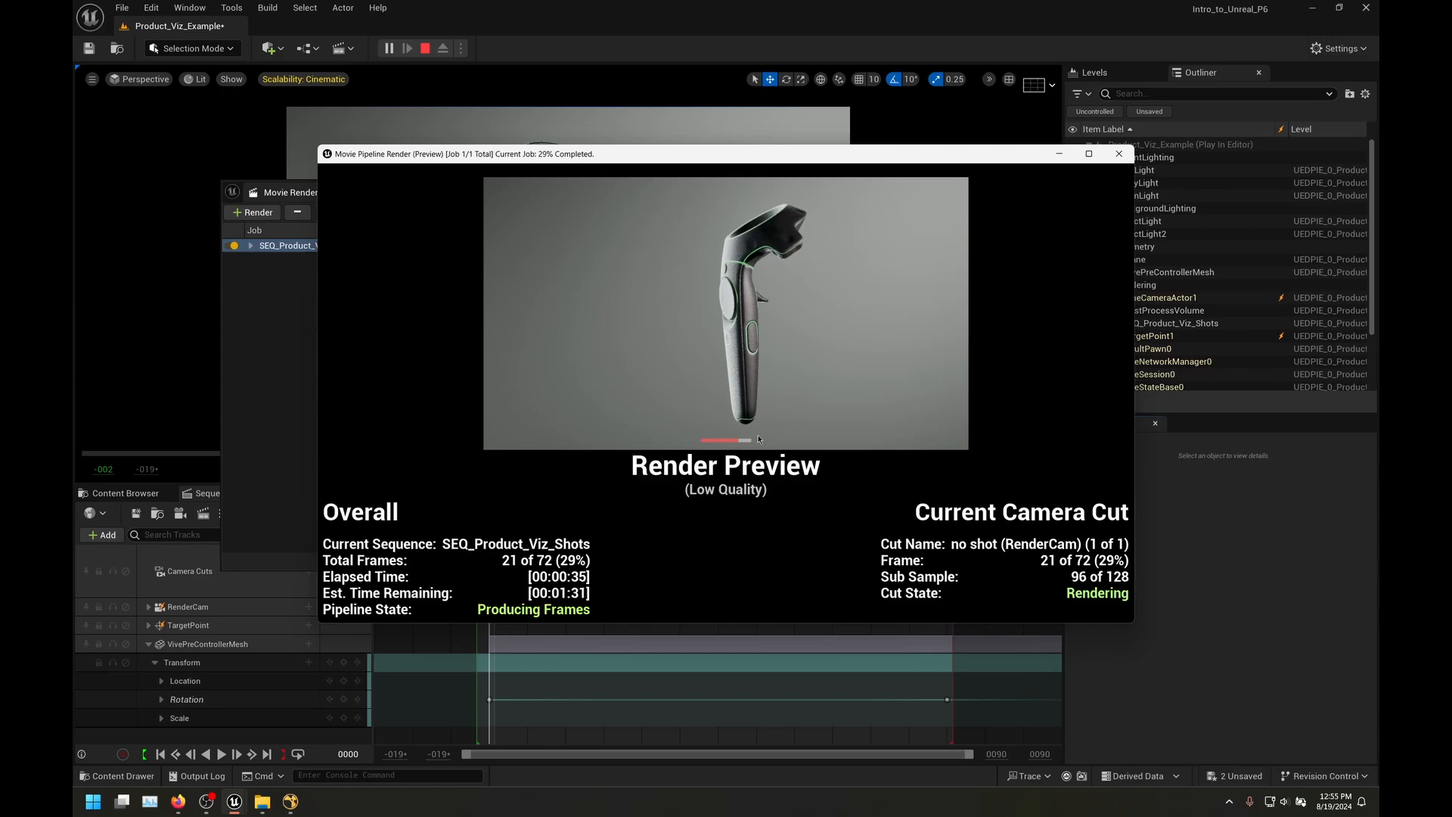
pyautogui.press('Escape')
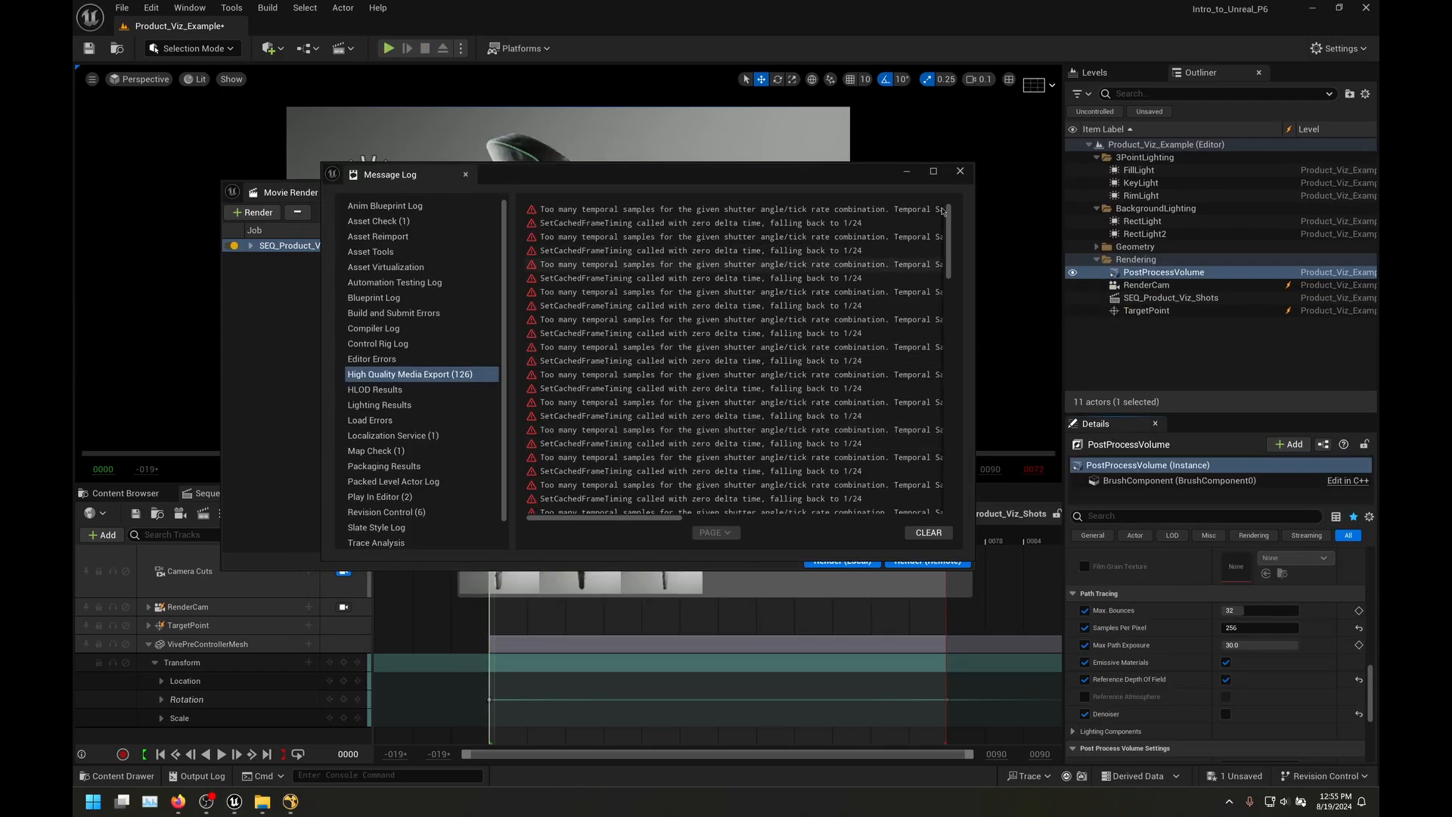
pyautogui.click(960, 172)
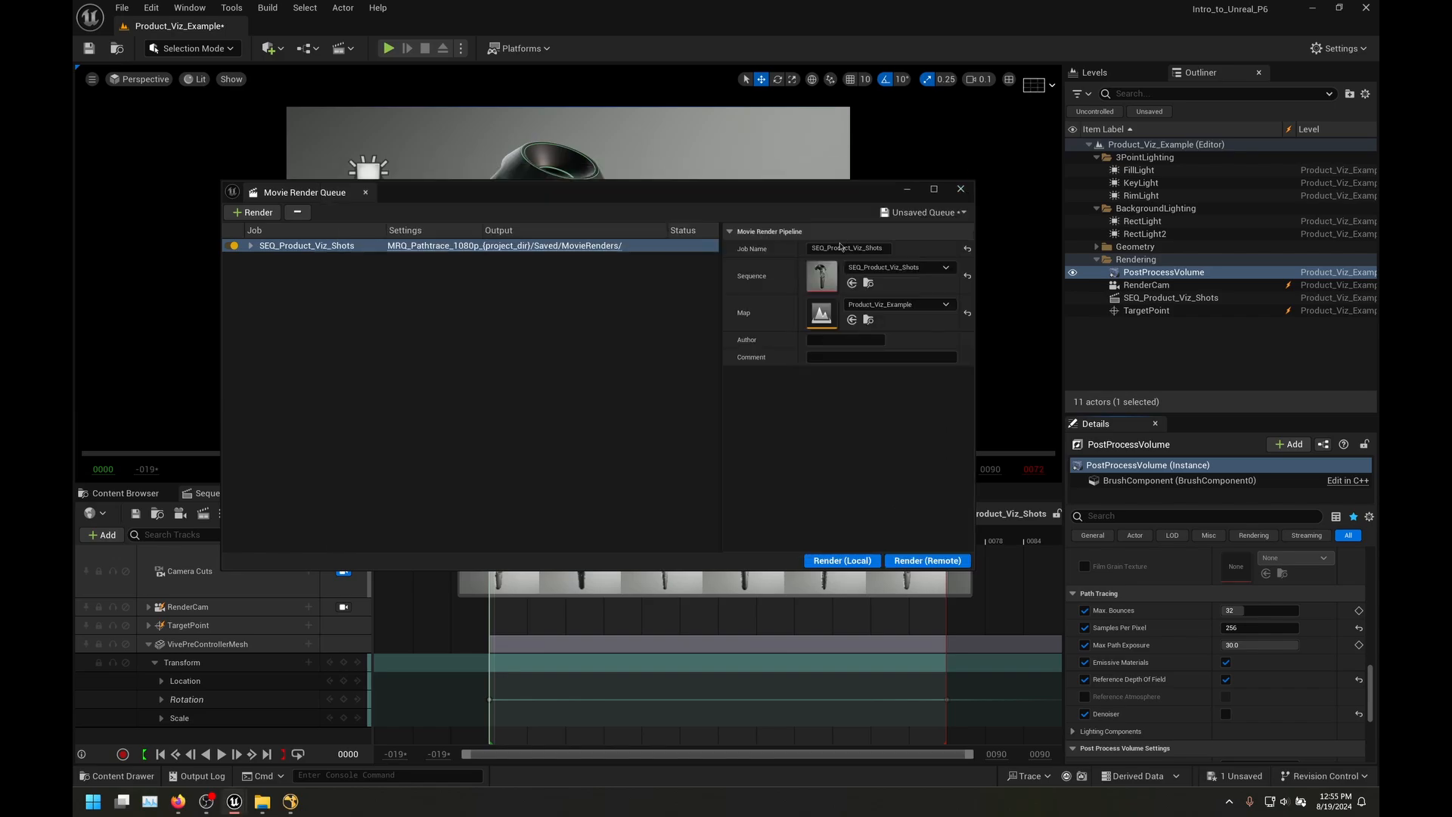
# Step: Switch to Nuke and reload the Read1 node's image sequence to bring in the path-traced frames
pyautogui.moveTo(296, 808)
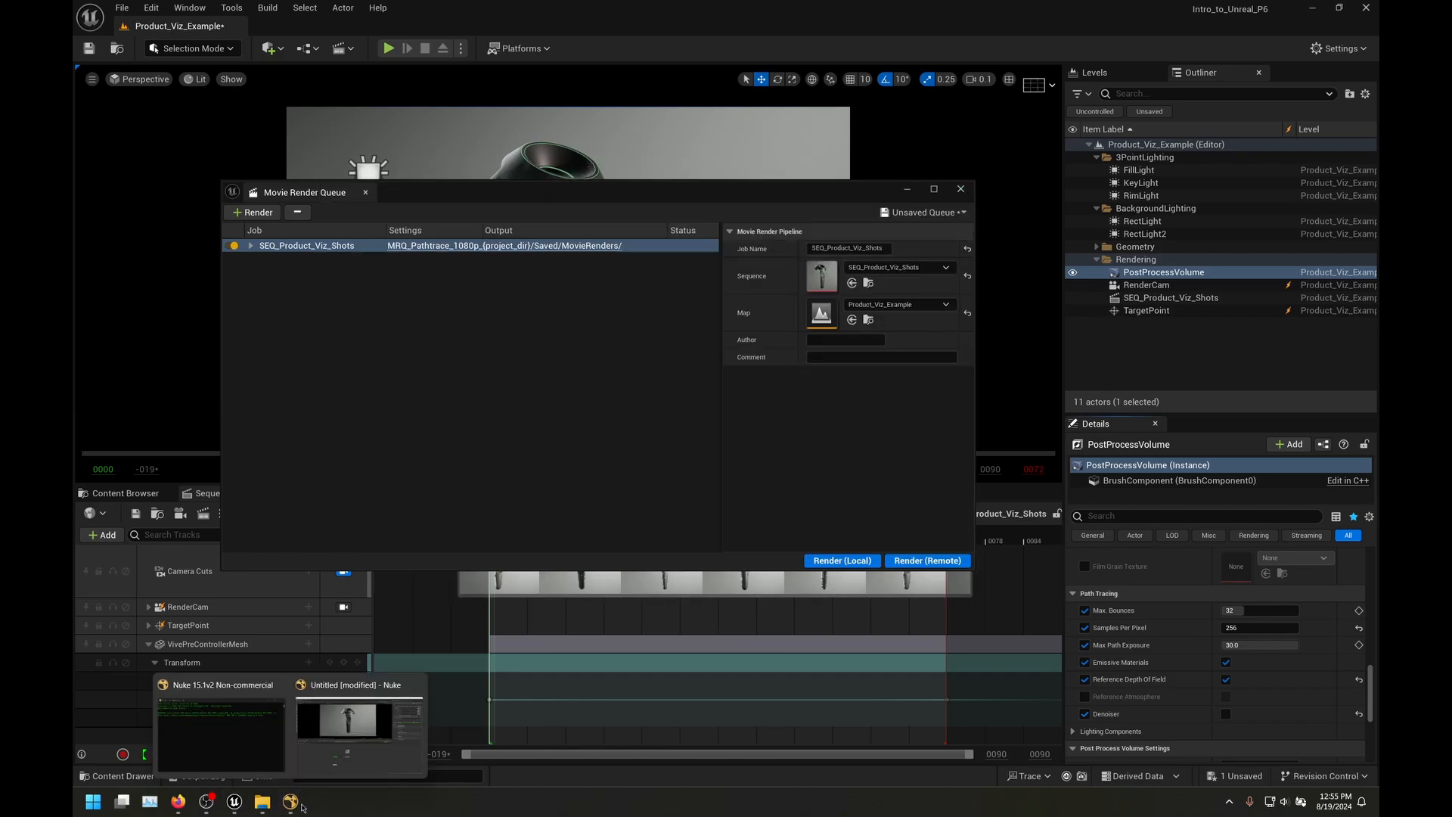
pyautogui.click(356, 722)
pyautogui.doubleClick(613, 563)
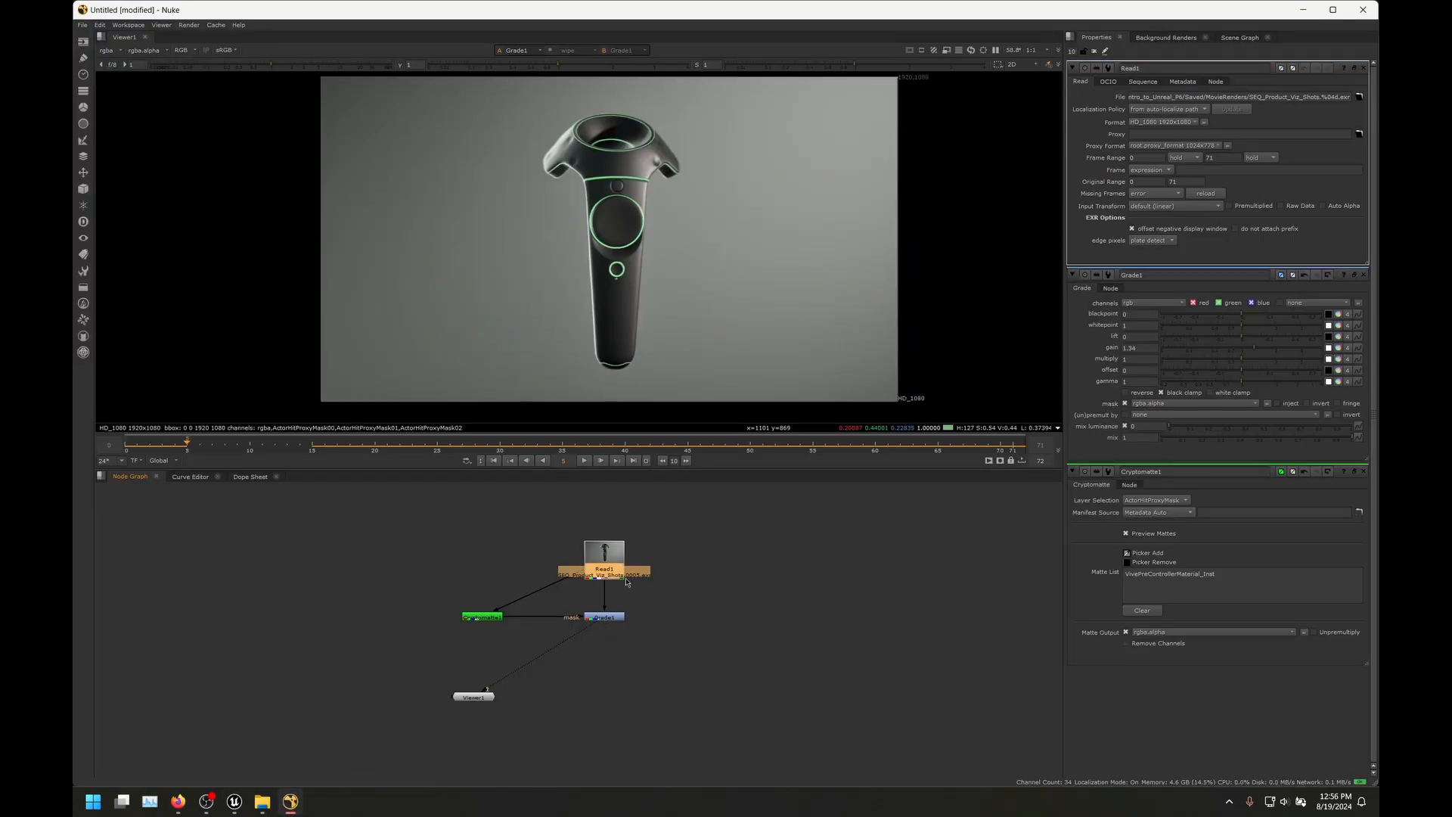
pyautogui.click(1204, 194)
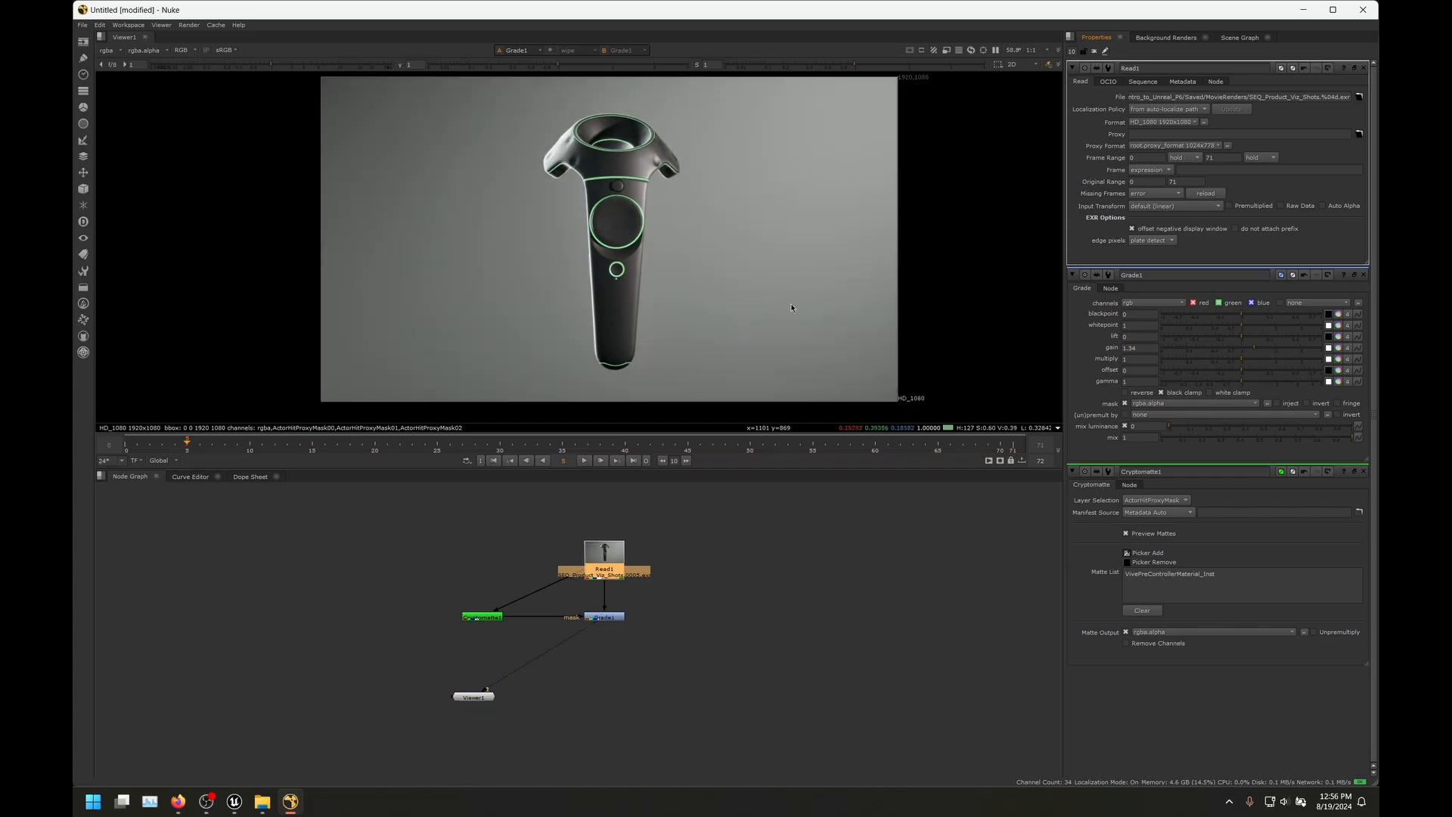
# Step: Go to the sequence's first frame and examine the controller's head up close for noise and blur
pyautogui.moveTo(188, 447); pyautogui.dragTo(126, 447)
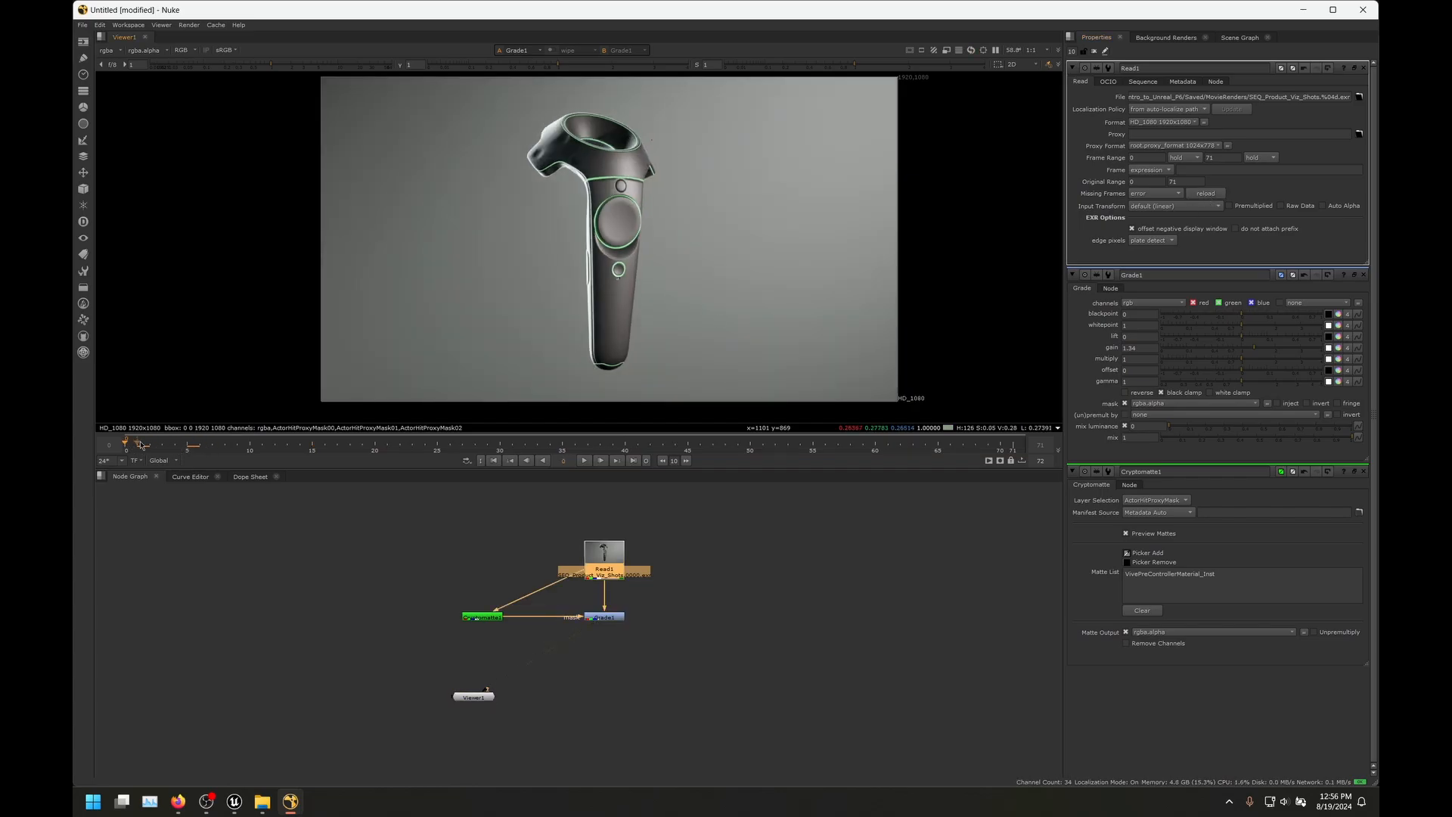
pyautogui.scroll(4, 617, 161)
pyautogui.scroll(4, 488, 91)
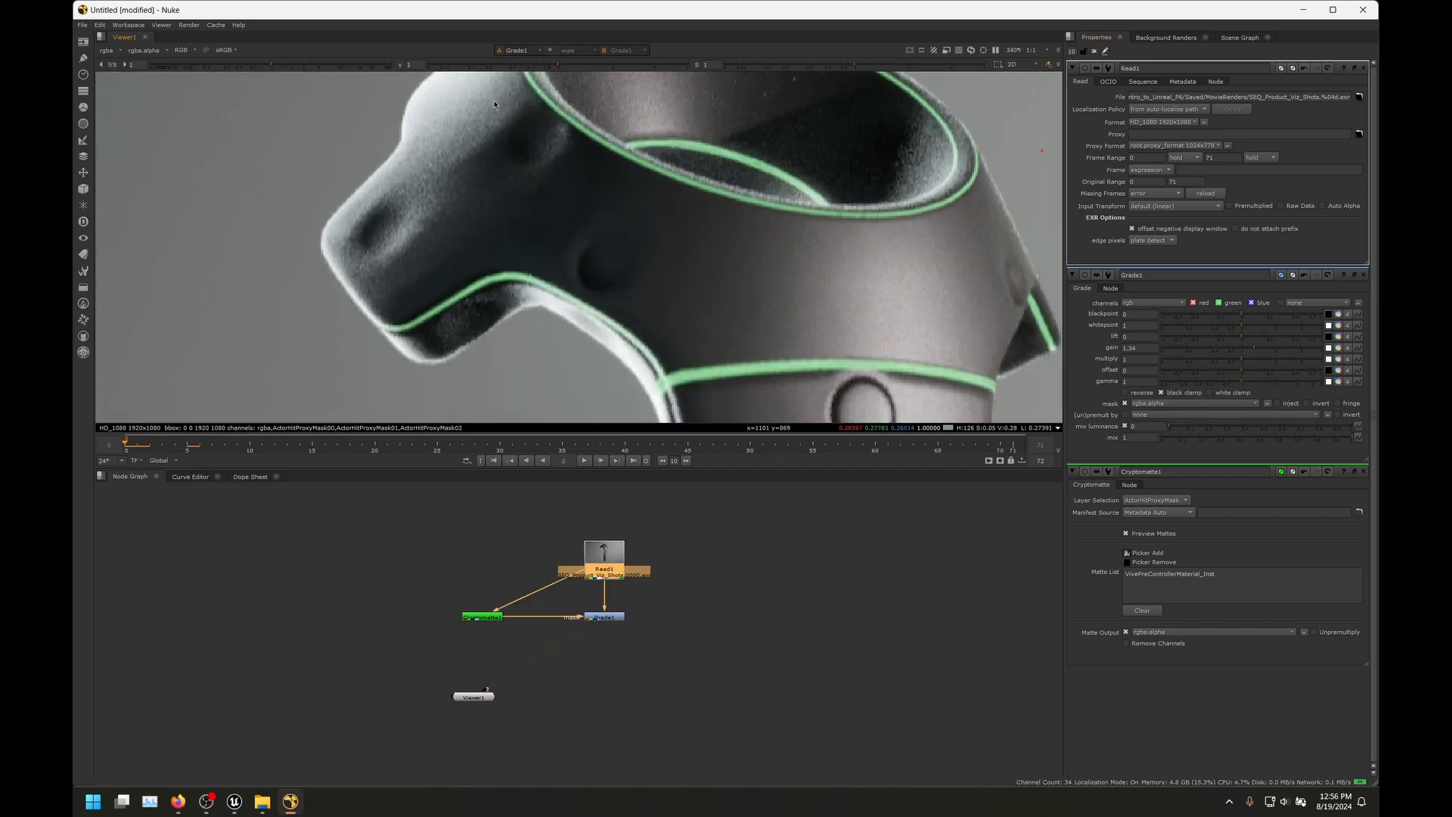
pyautogui.scroll(-2, 401, 218)
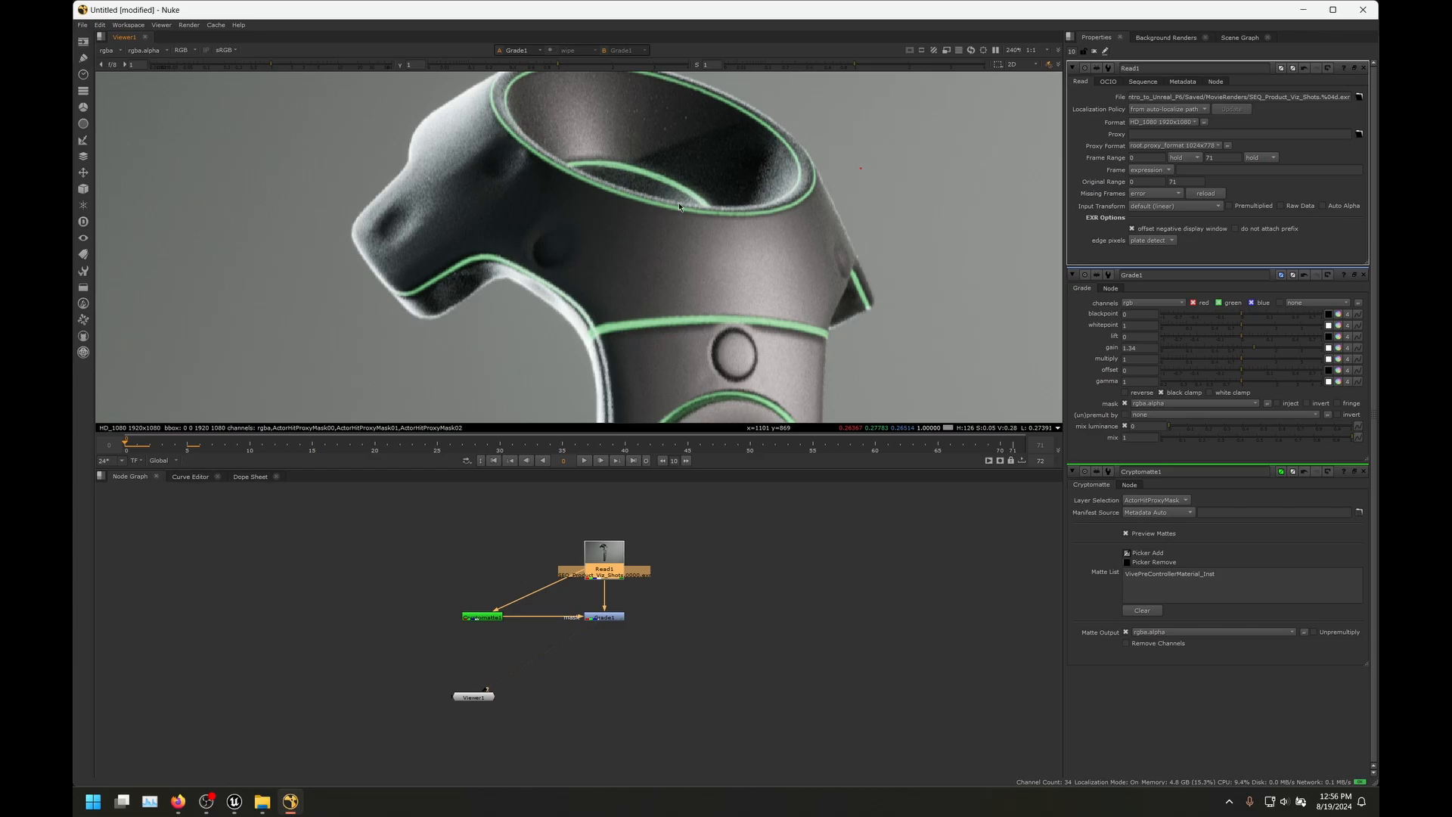
pyautogui.scroll(-8, 669, 230)
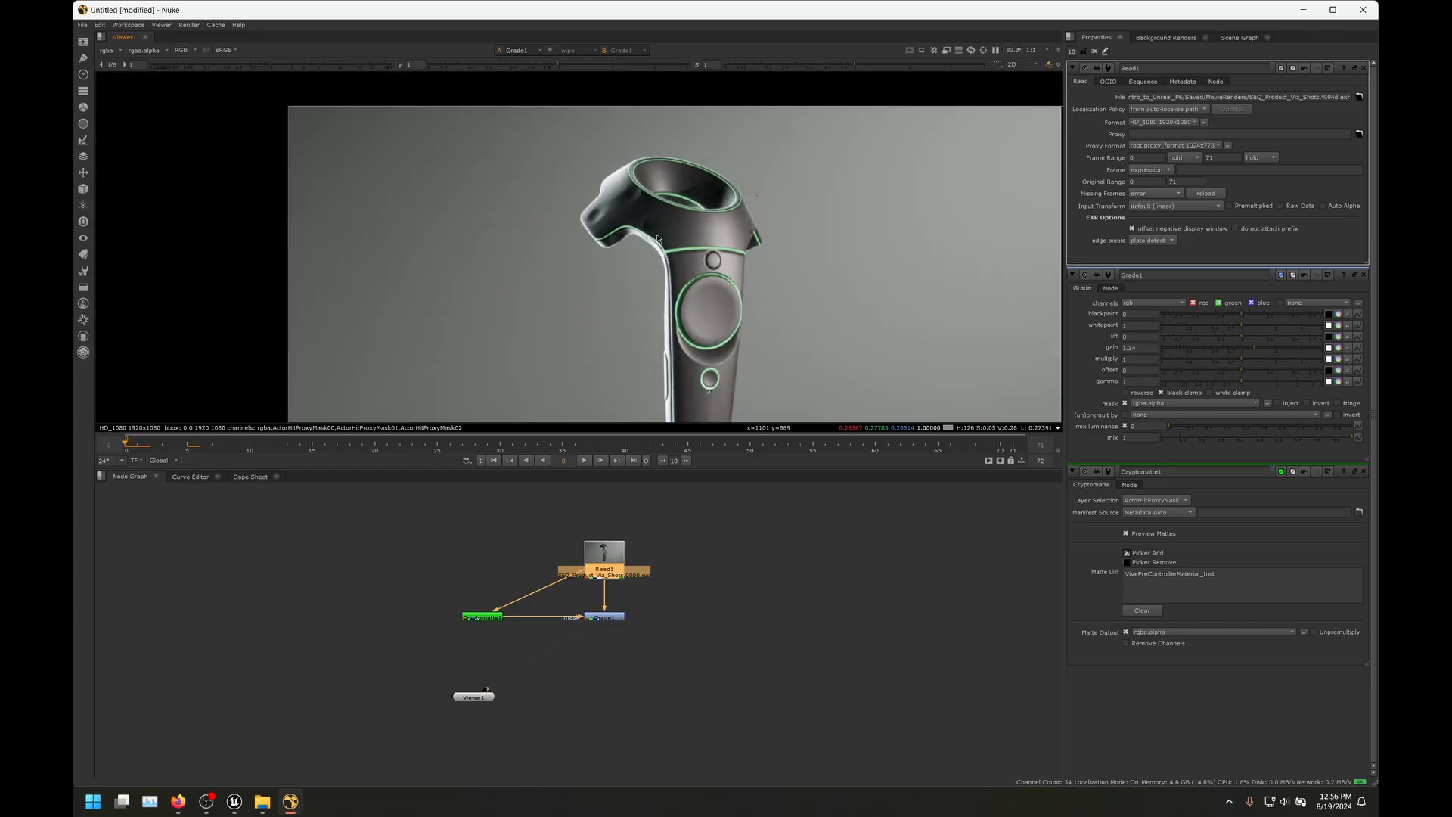
# Step: Play the reloaded sequence, stop at frame 20 and narrow the visible timeline range to frames 0 to 20
pyautogui.click(584, 460)
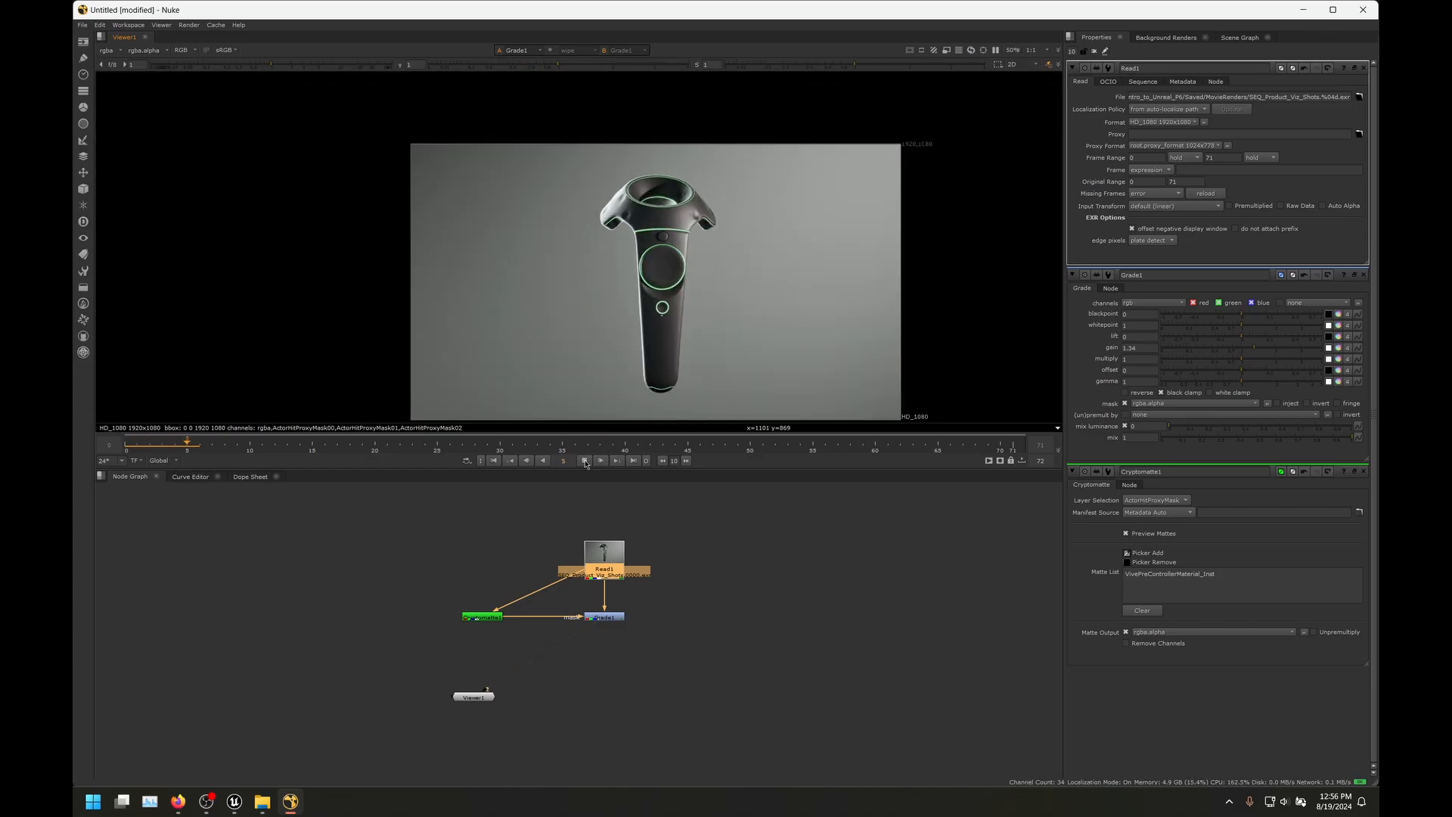
pyautogui.click(585, 460)
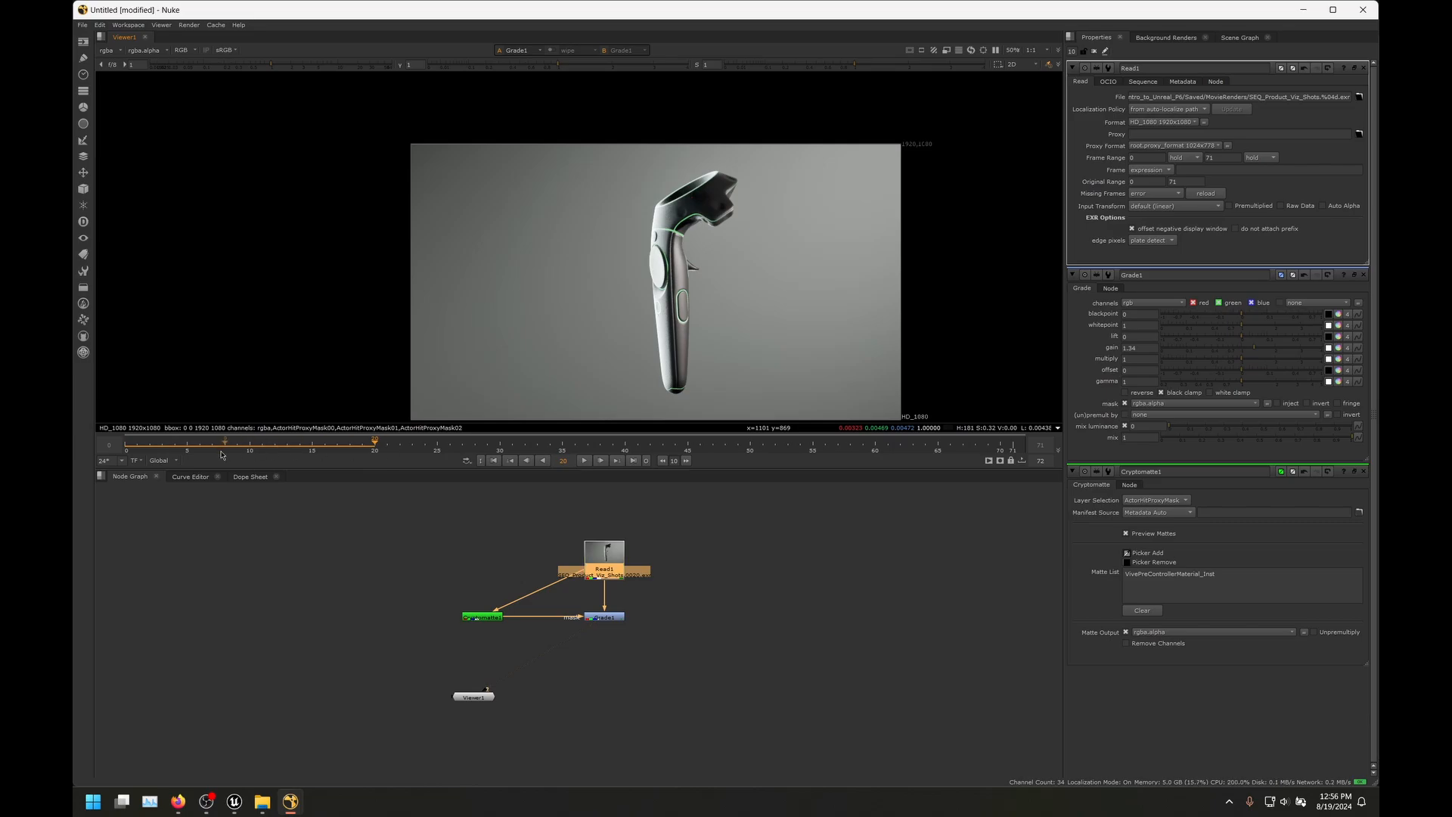
pyautogui.moveTo(121, 449); pyautogui.dragTo(374, 449, button='middle')
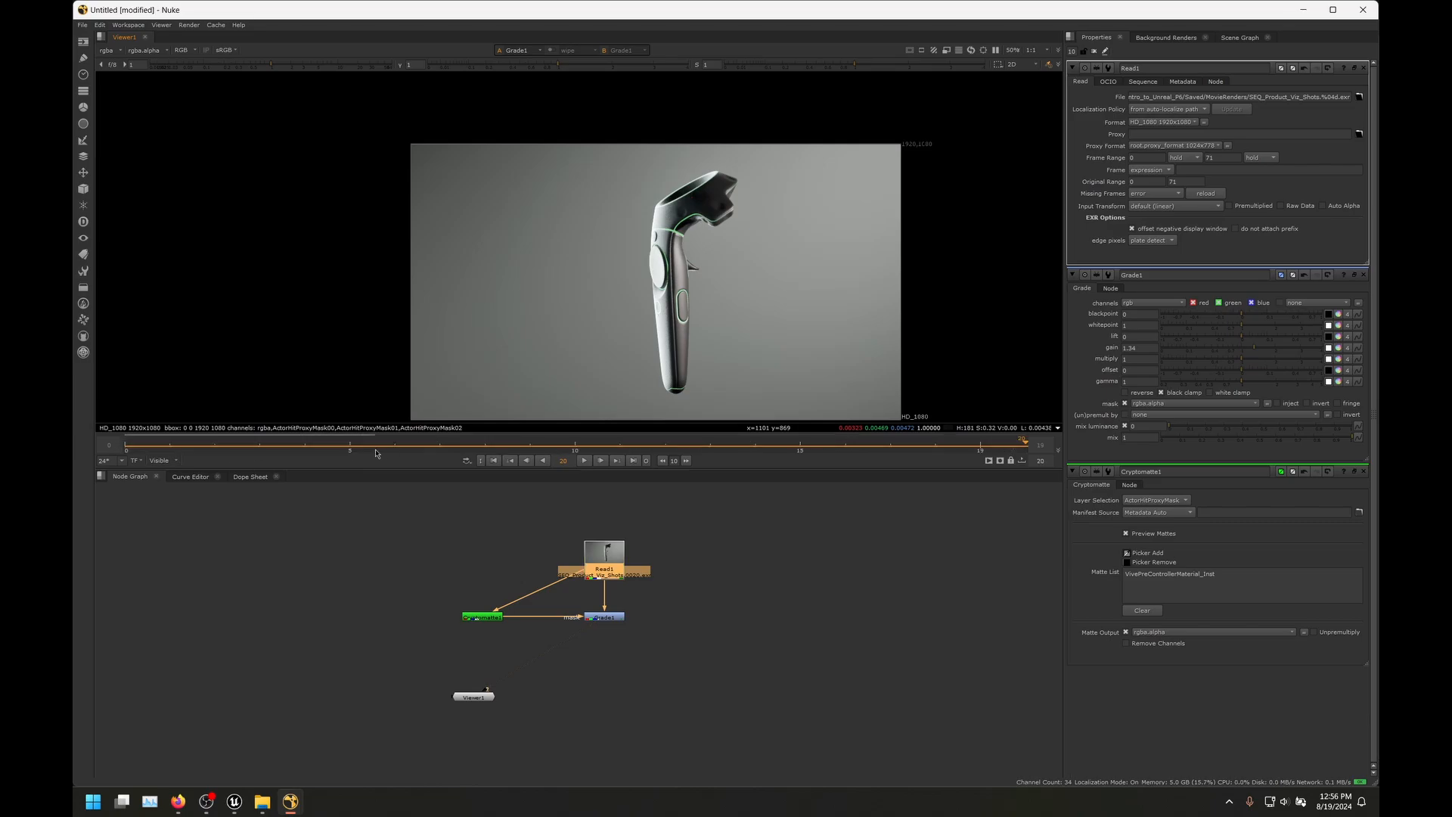
# Step: Play the 0 to 20 frame range, examine the controller's head up close for noise, and stop at frame 1
pyautogui.click(585, 461)
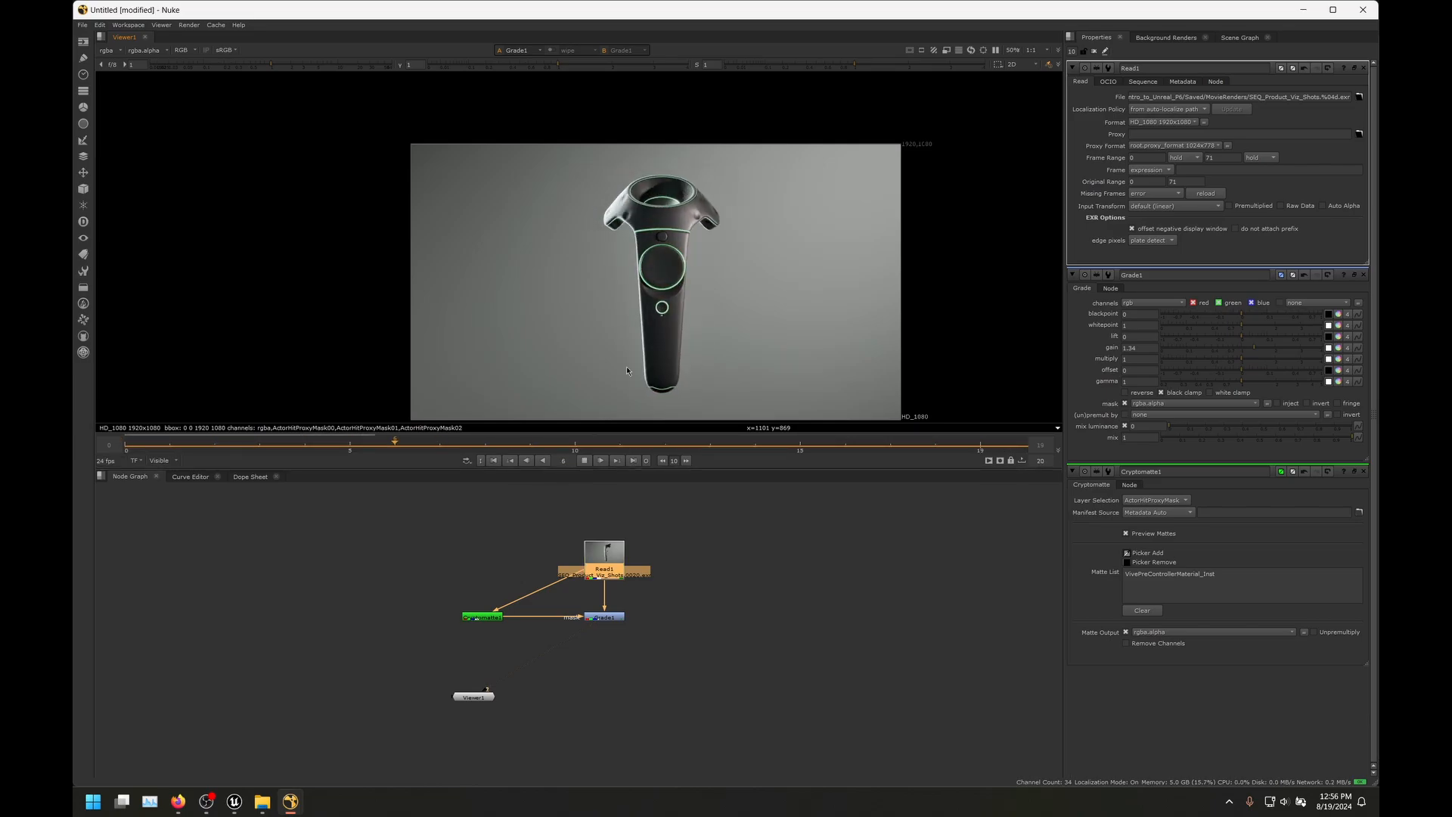
pyautogui.scroll(2, 657, 233)
pyautogui.scroll(8, 725, 181)
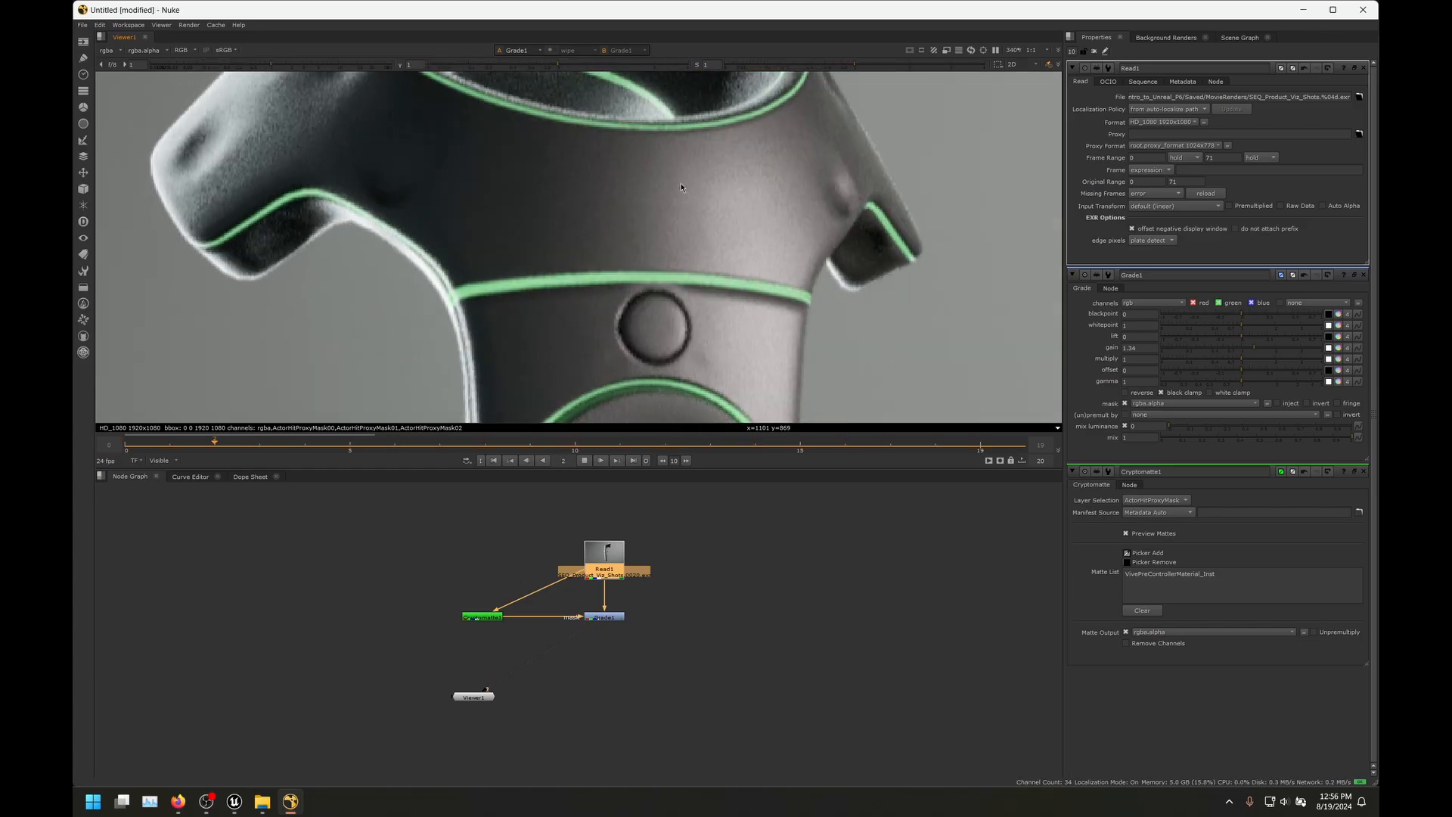
pyautogui.scroll(-5, 550, 231)
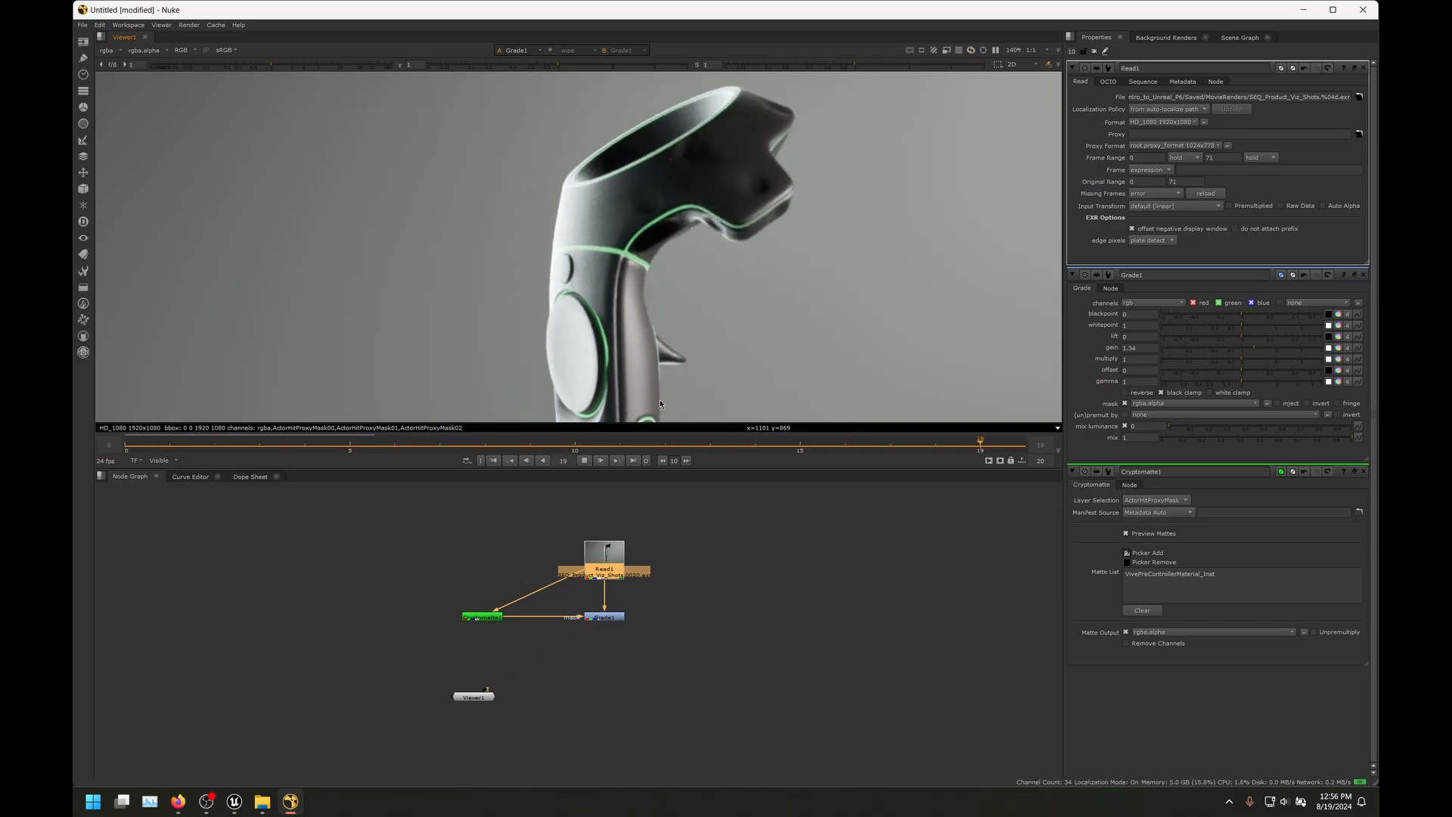
pyautogui.click(584, 462)
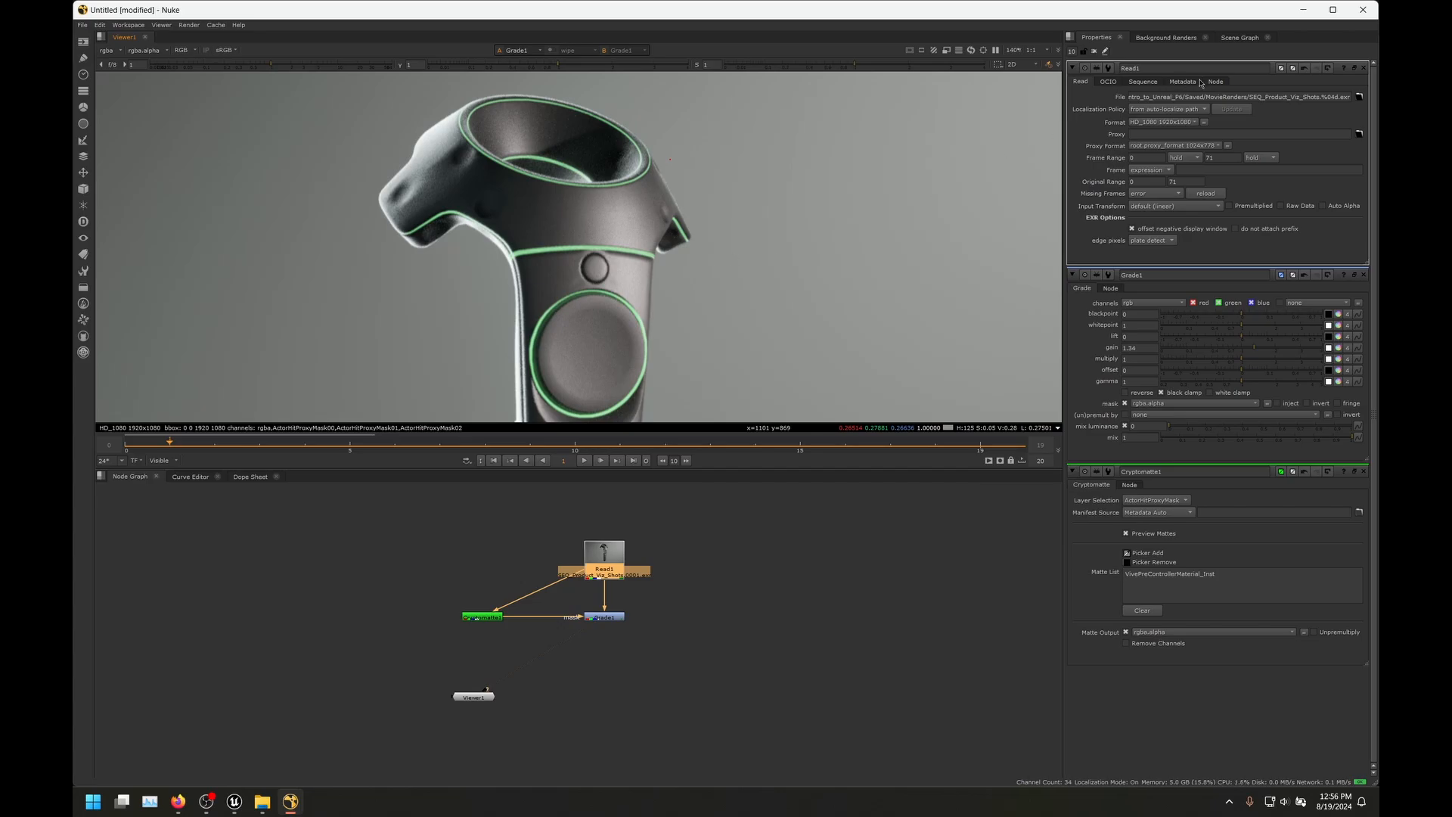
# Step: Switch to Unreal, enable the PostProcessVolume's path tracing Denoiser and set the render job's anti-aliasing Temporal Sample Count to 2
pyautogui.click(1303, 13)
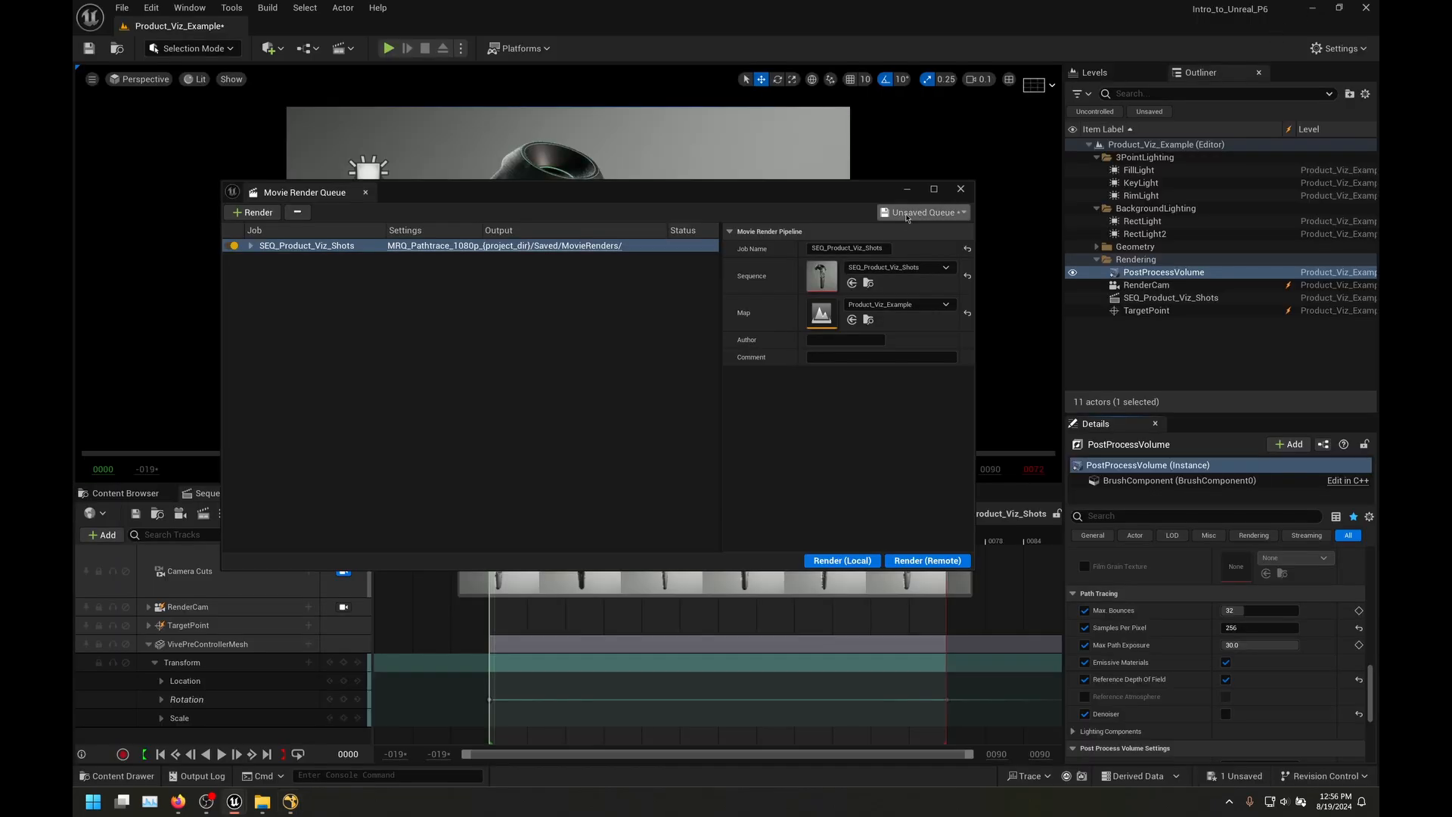
pyautogui.click(1227, 716)
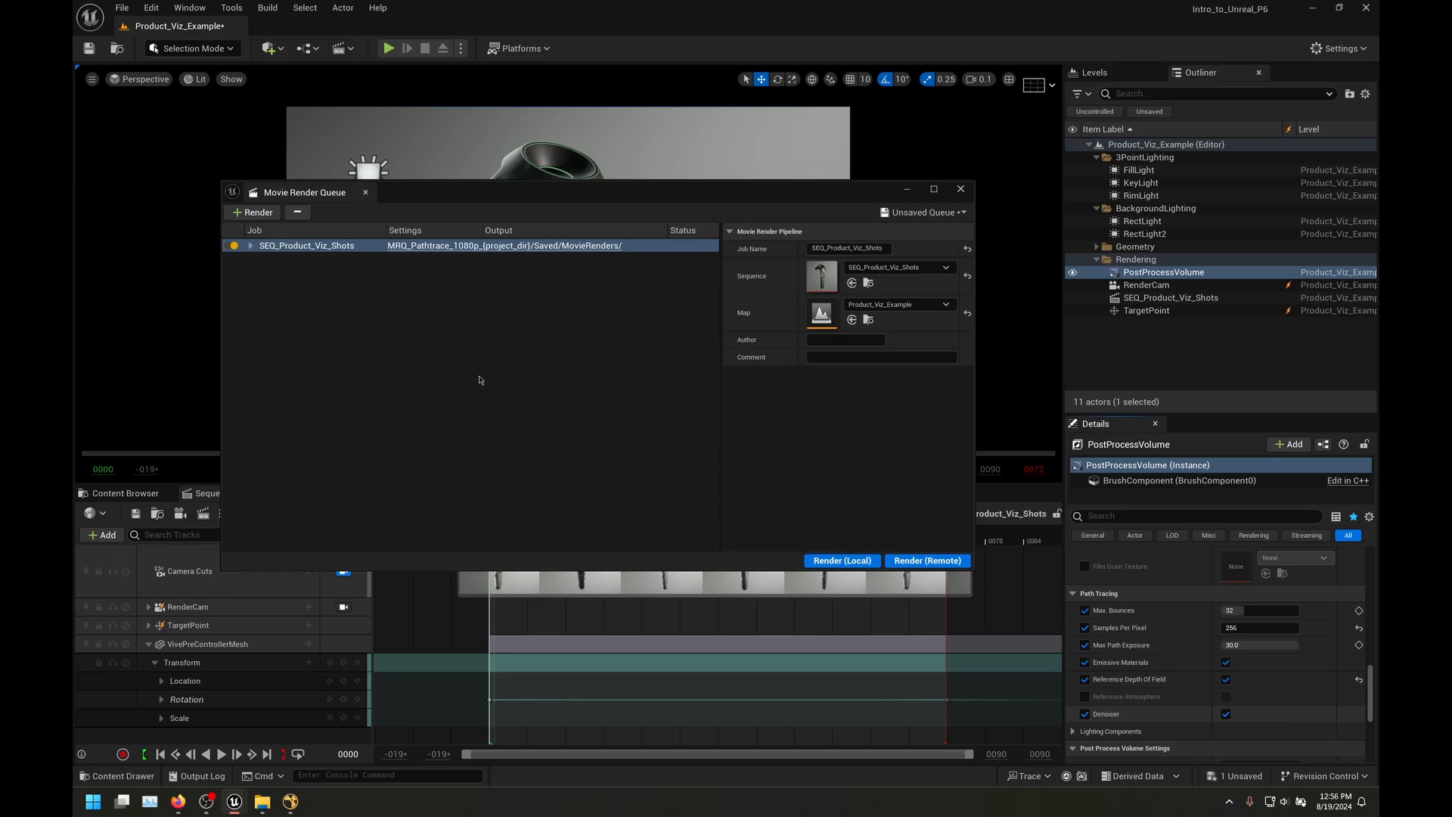
pyautogui.click(425, 245)
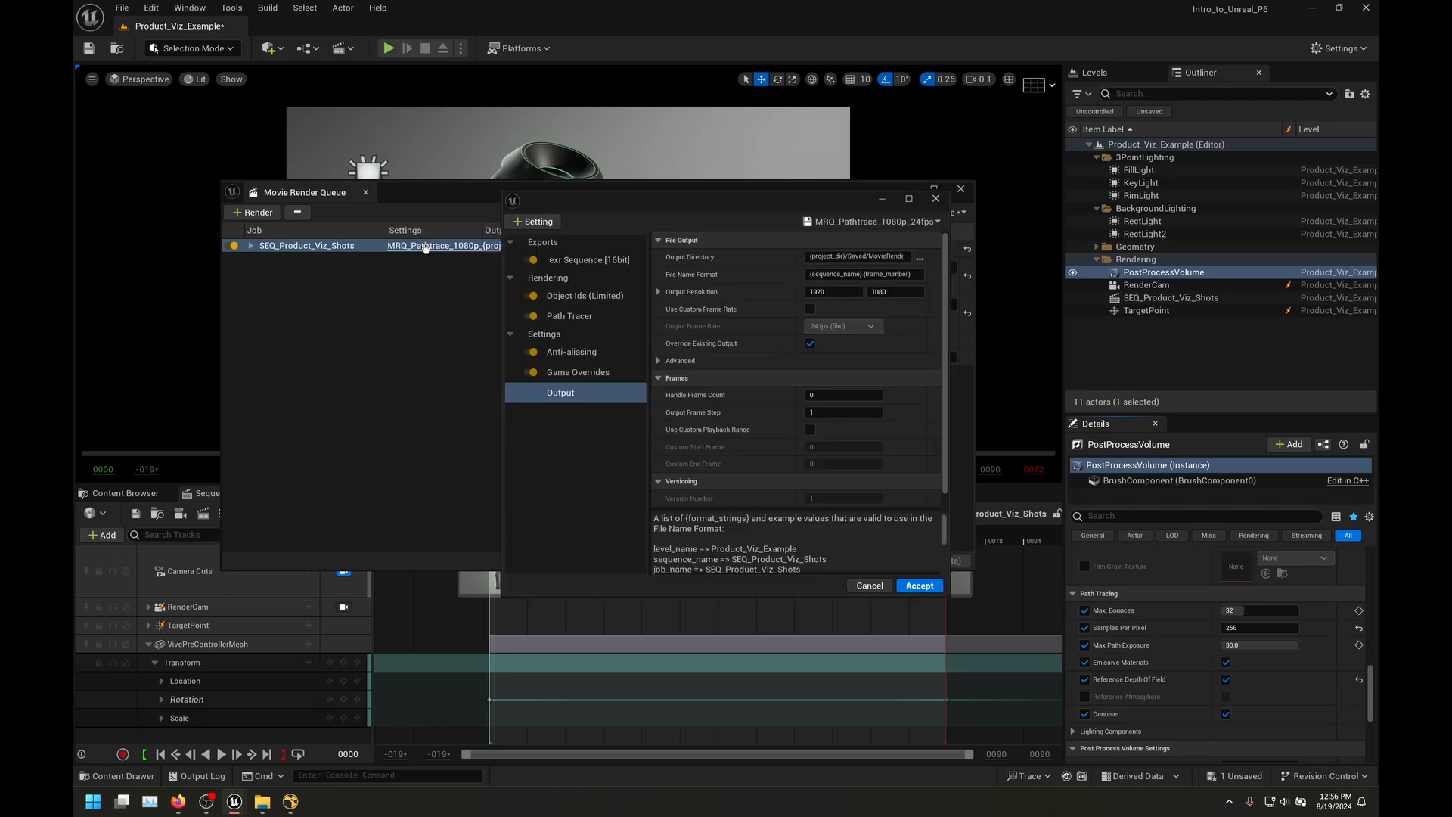
pyautogui.click(595, 354)
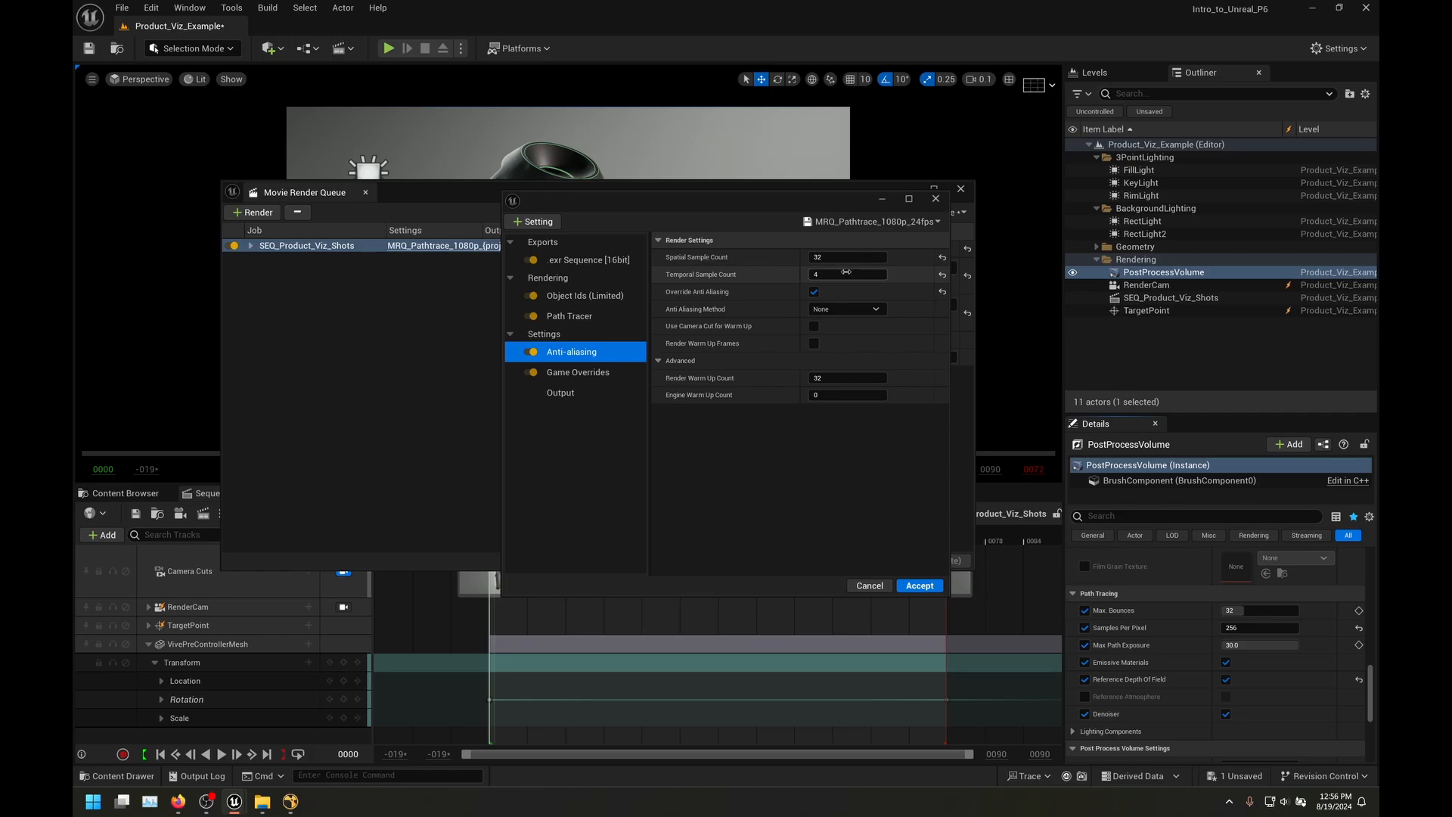
pyautogui.click(843, 274)
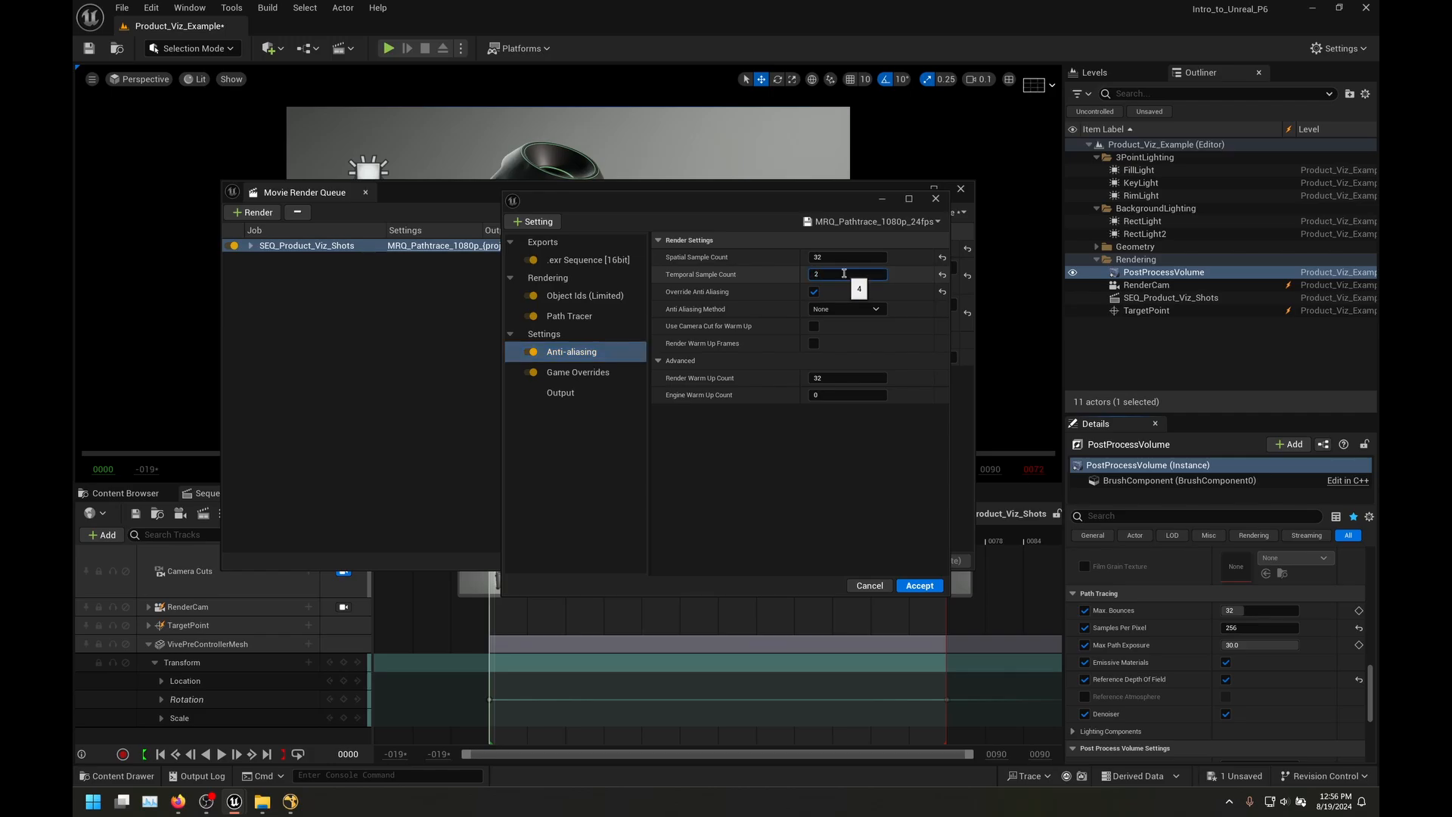
pyautogui.press('Return')
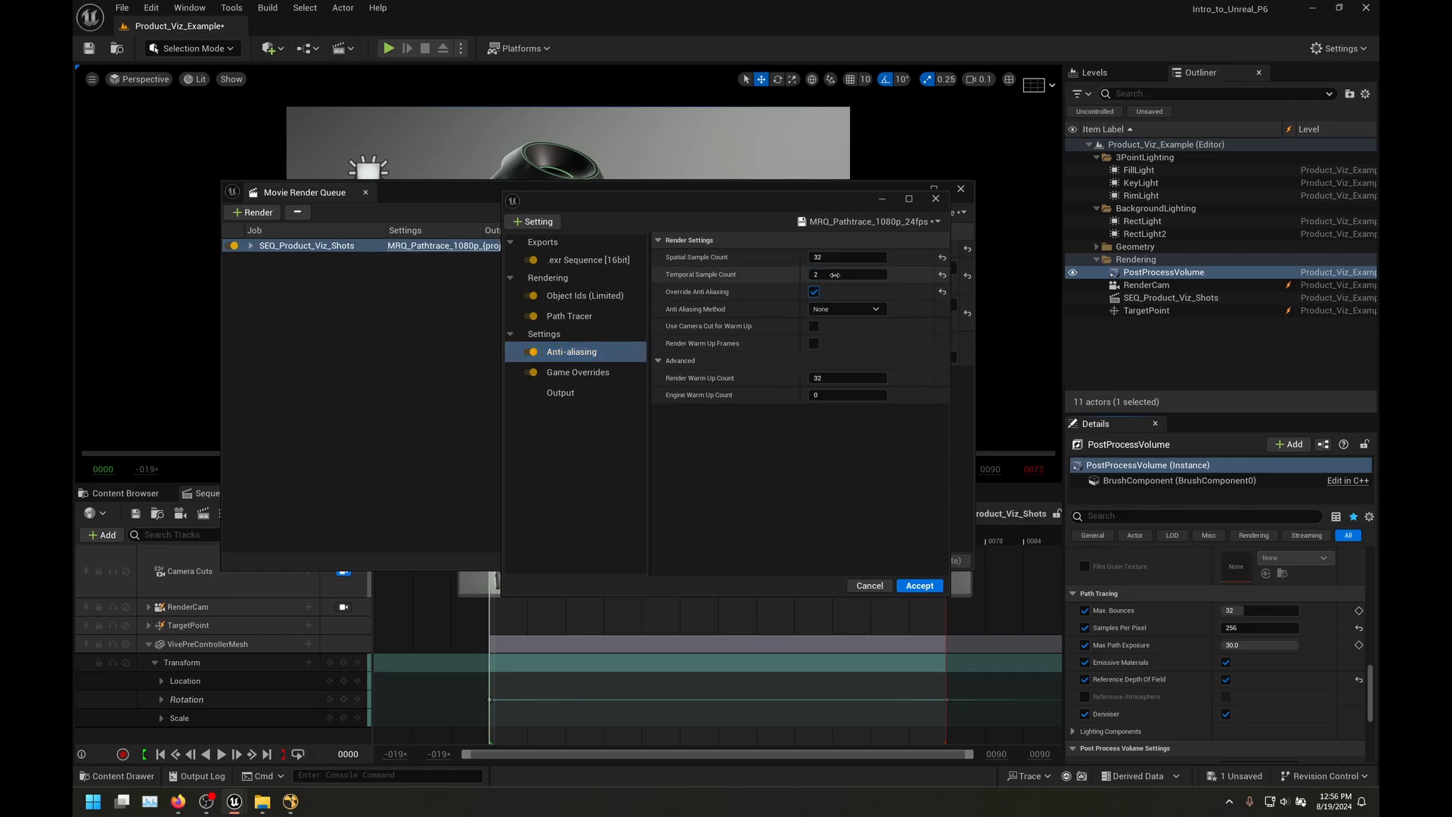
pyautogui.click(919, 585)
# Step: Render the job locally for about 23 frames, switch to Nuke and reload the Read1 node's image sequence
pyautogui.click(841, 560)
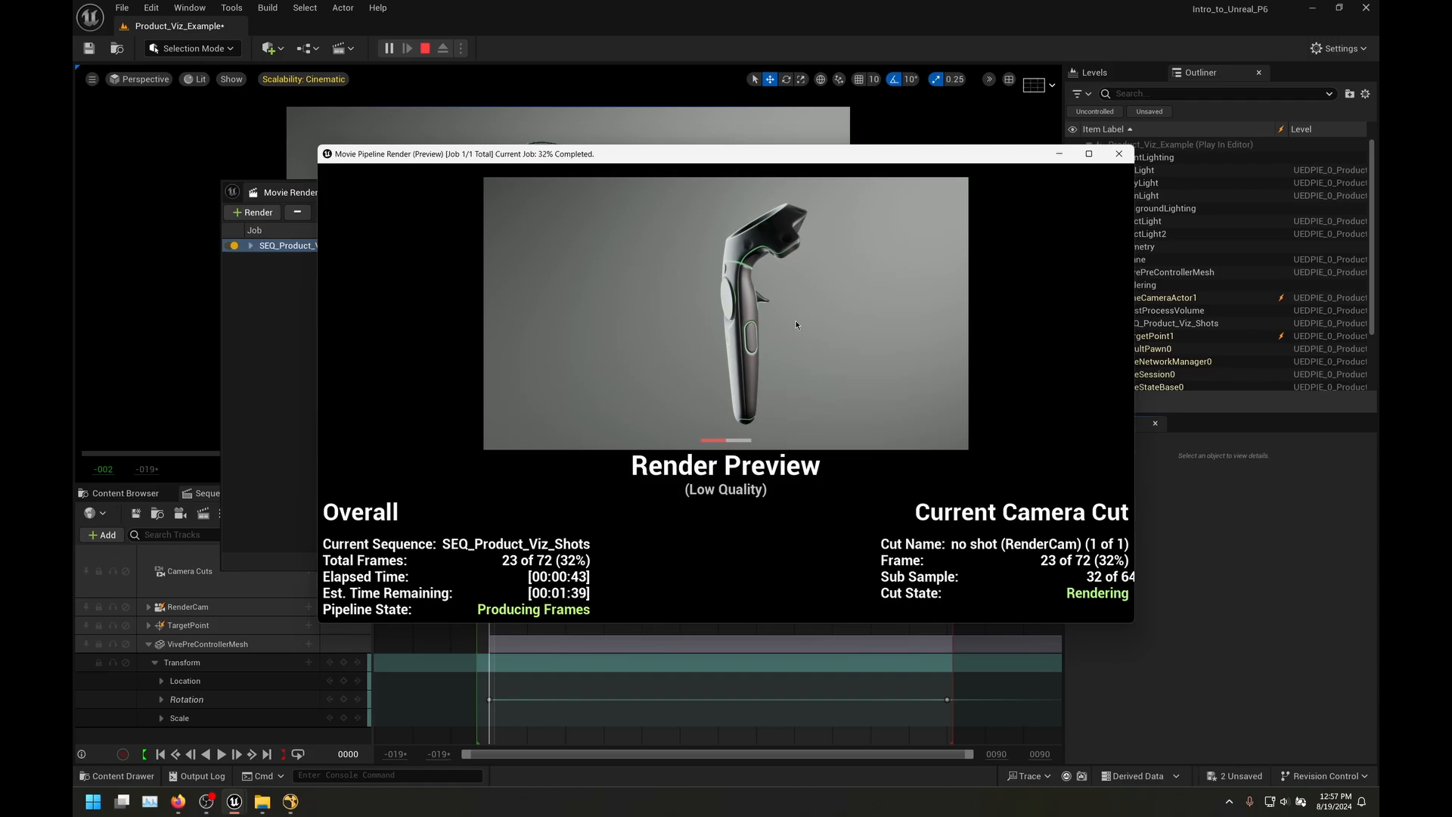
pyautogui.moveTo(292, 803)
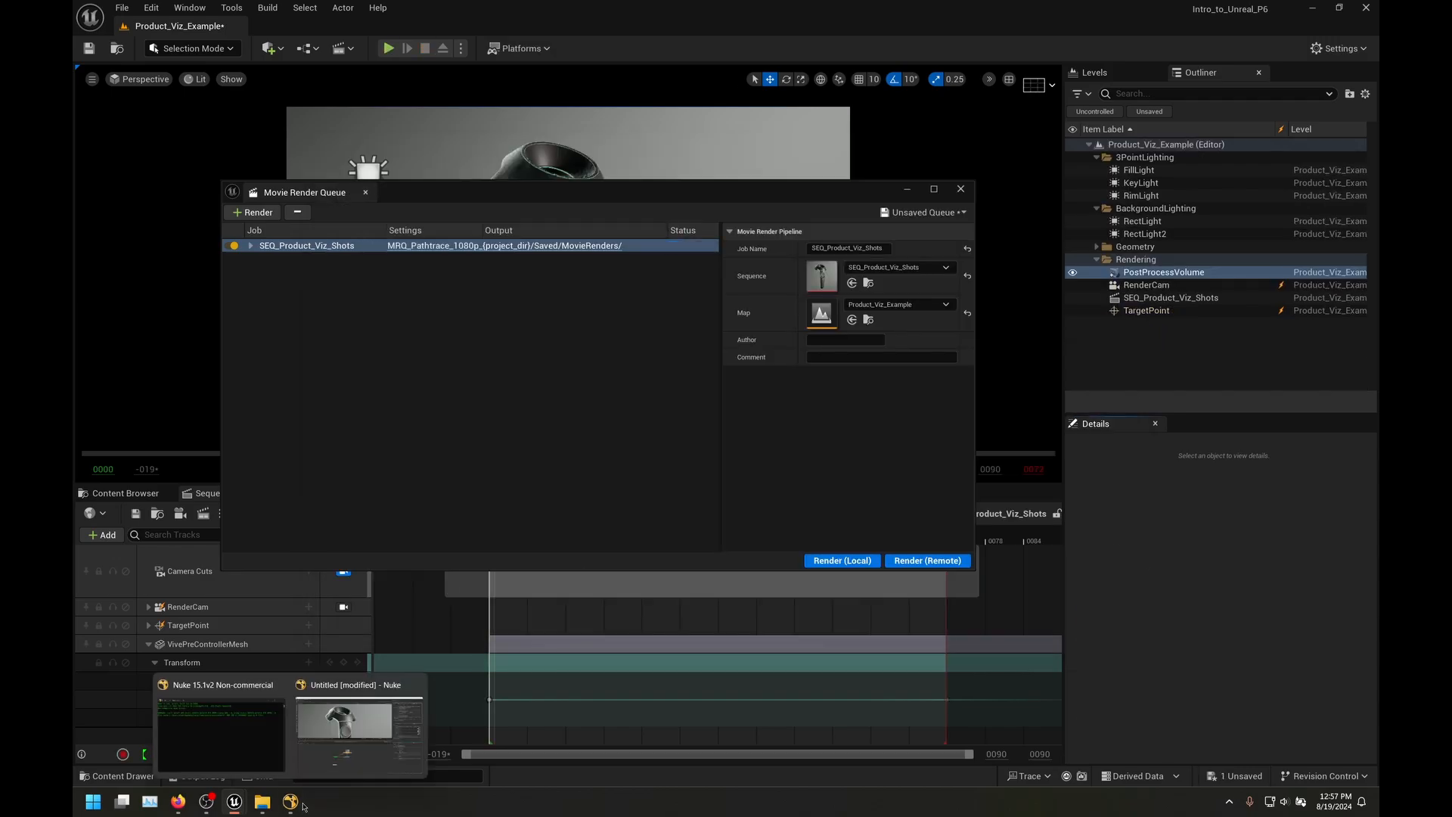
pyautogui.click(353, 726)
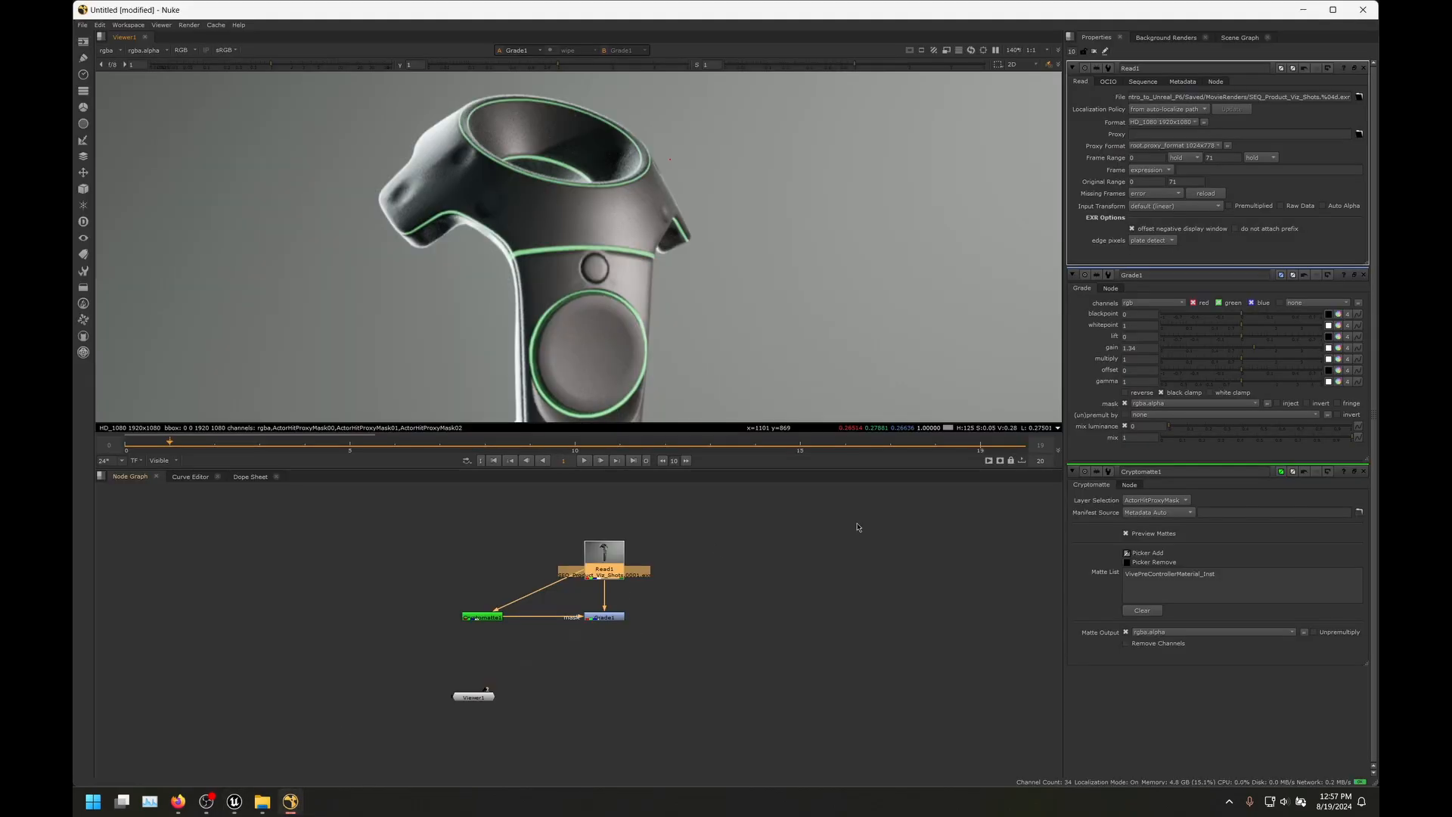
pyautogui.click(1207, 194)
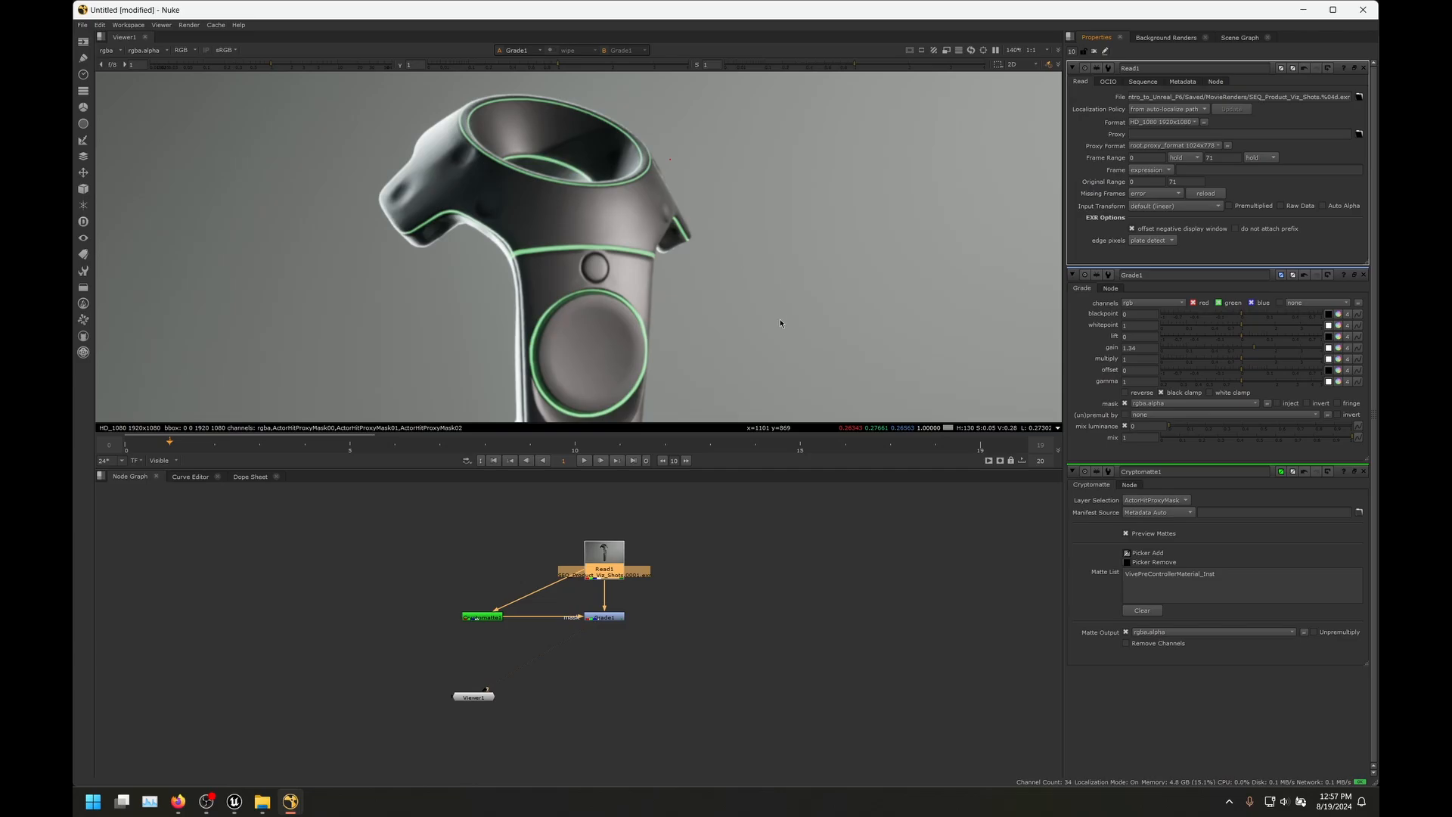
# Step: Examine the denoised controller head and its ring up close on frame 1
pyautogui.scroll(3, 484, 156)
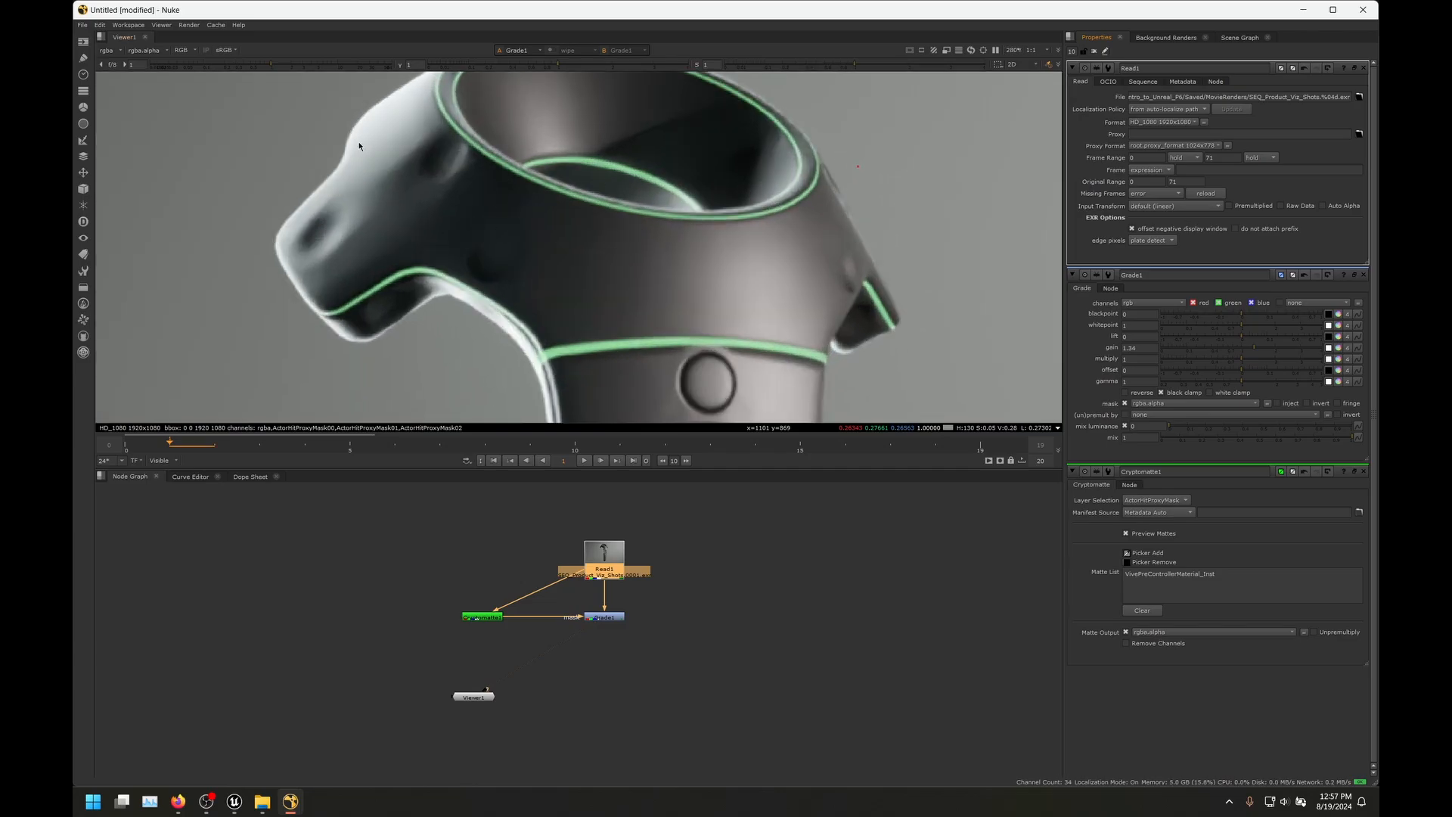
pyautogui.scroll(-4, 637, 233)
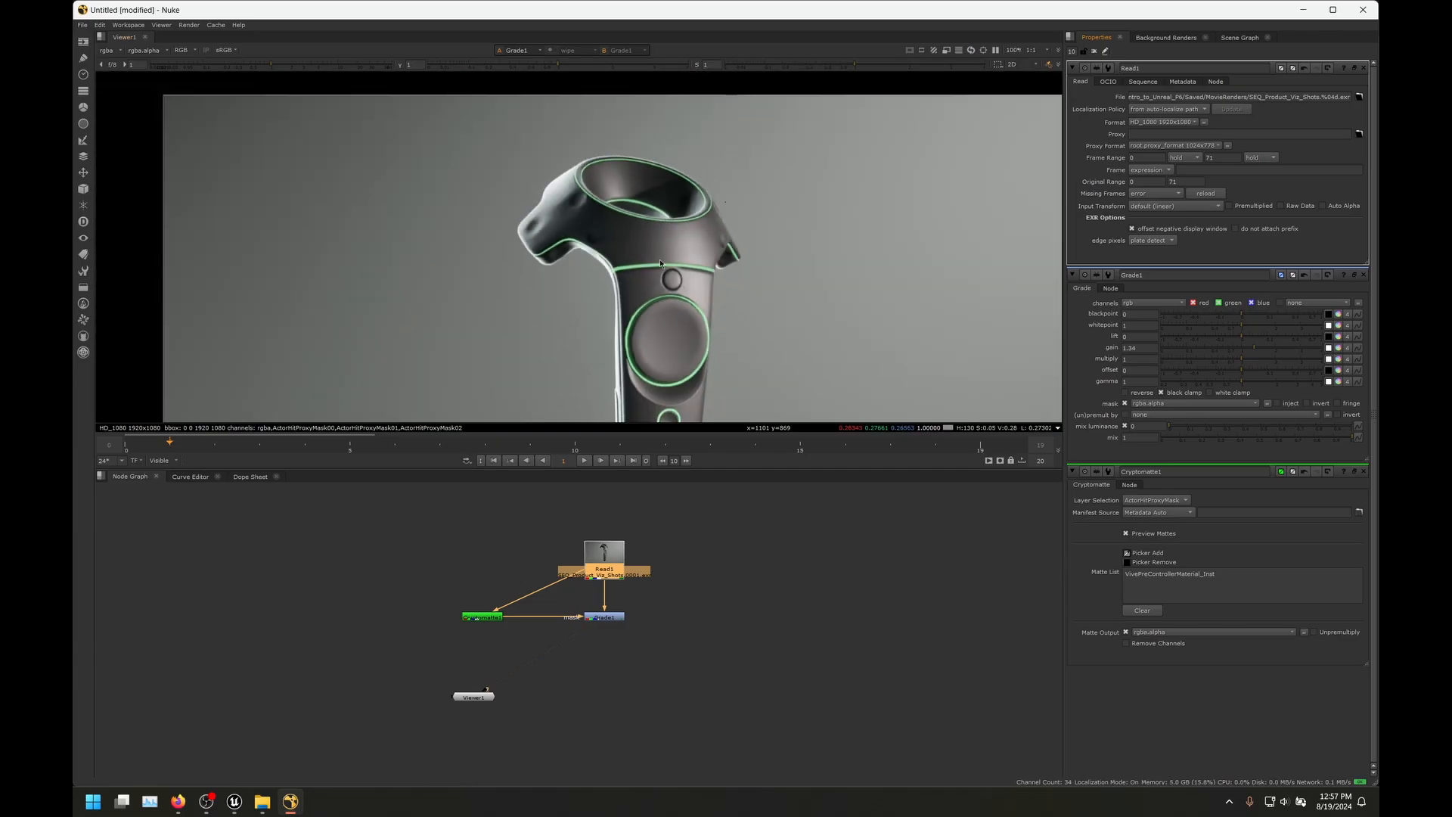
pyautogui.scroll(4, 620, 188)
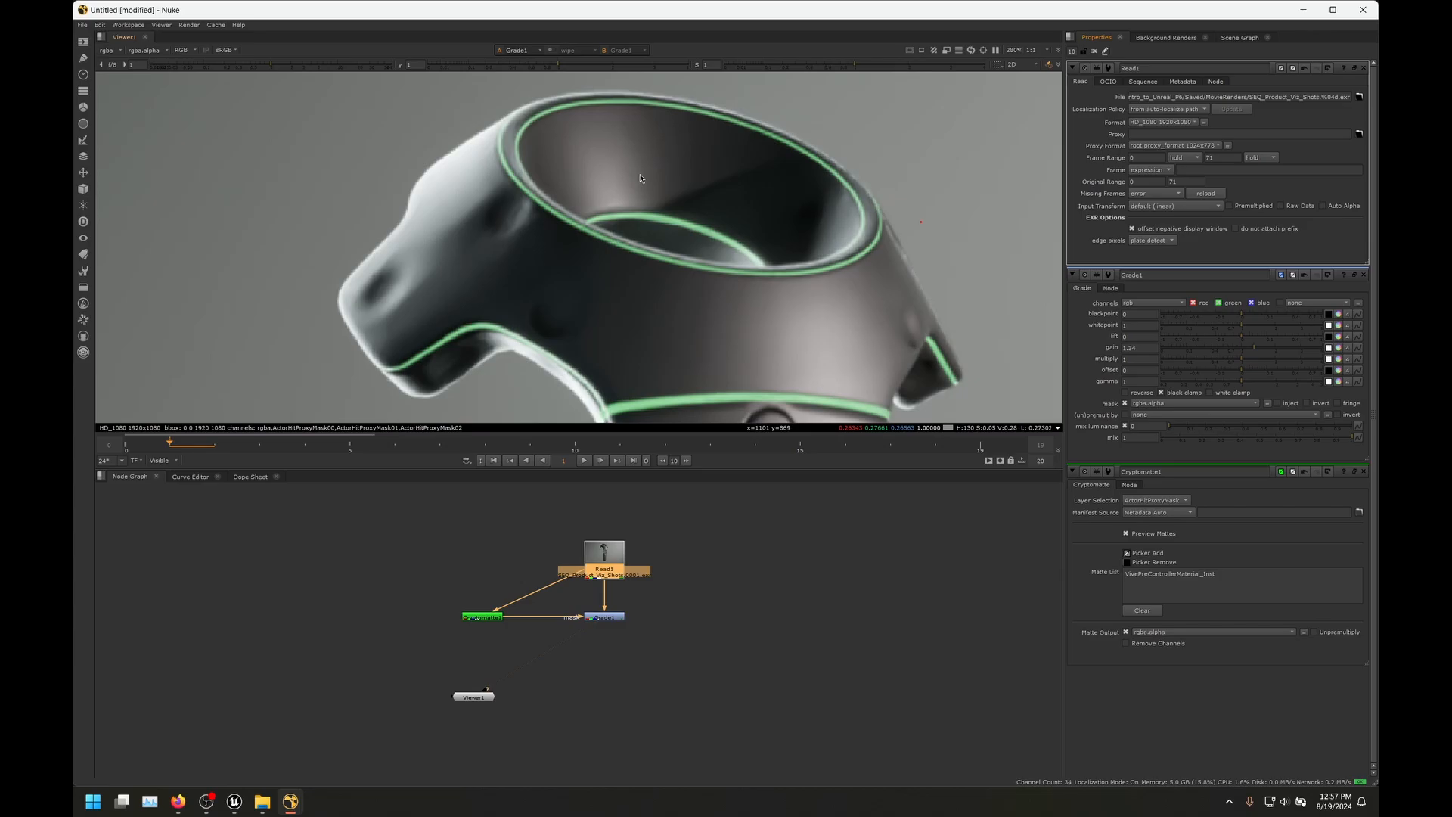
pyautogui.scroll(-3, 640, 179)
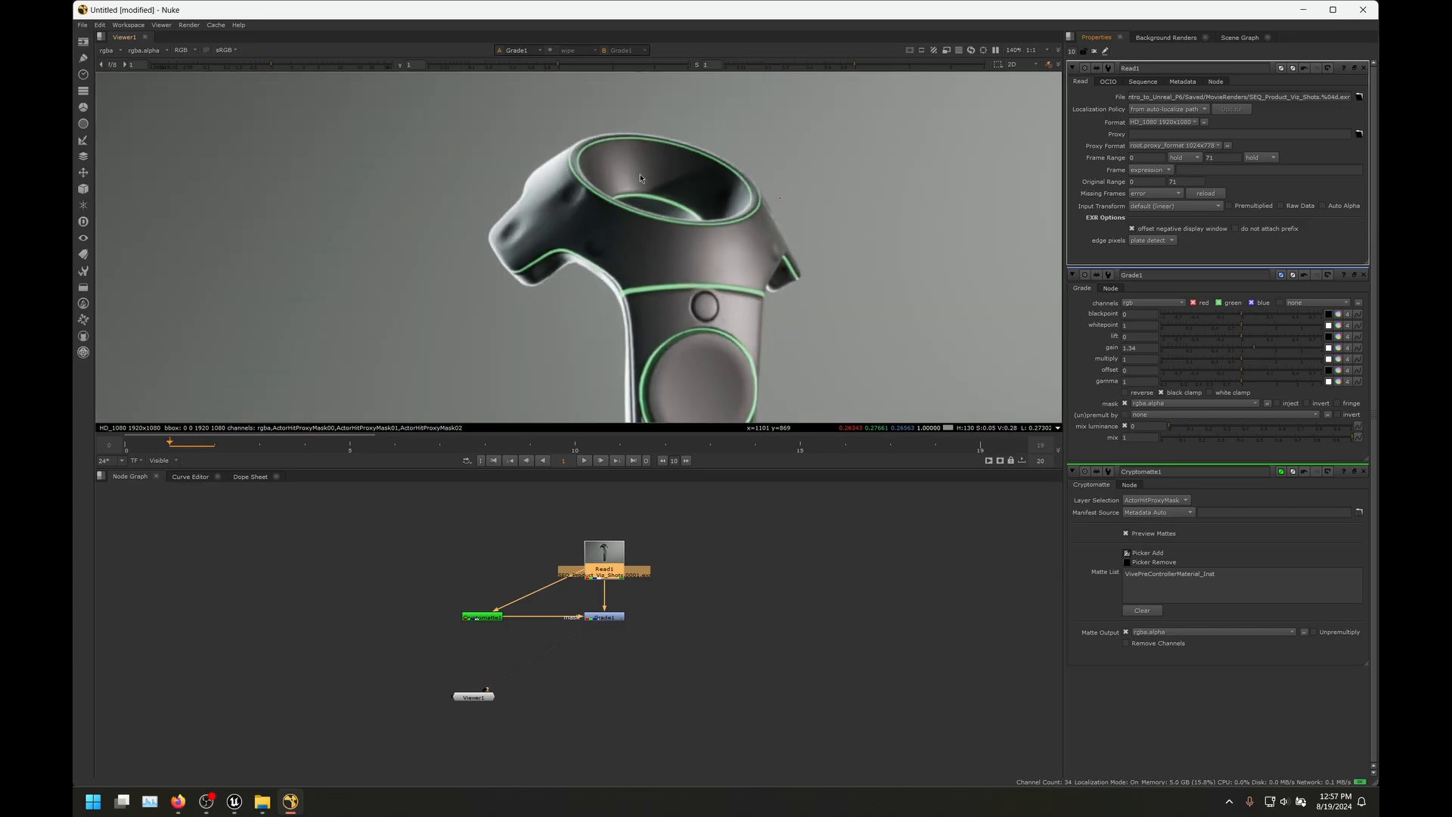
# Step: Play the denoised sequence from its first frame and examine the rotating controller's head up close
pyautogui.click(502, 461)
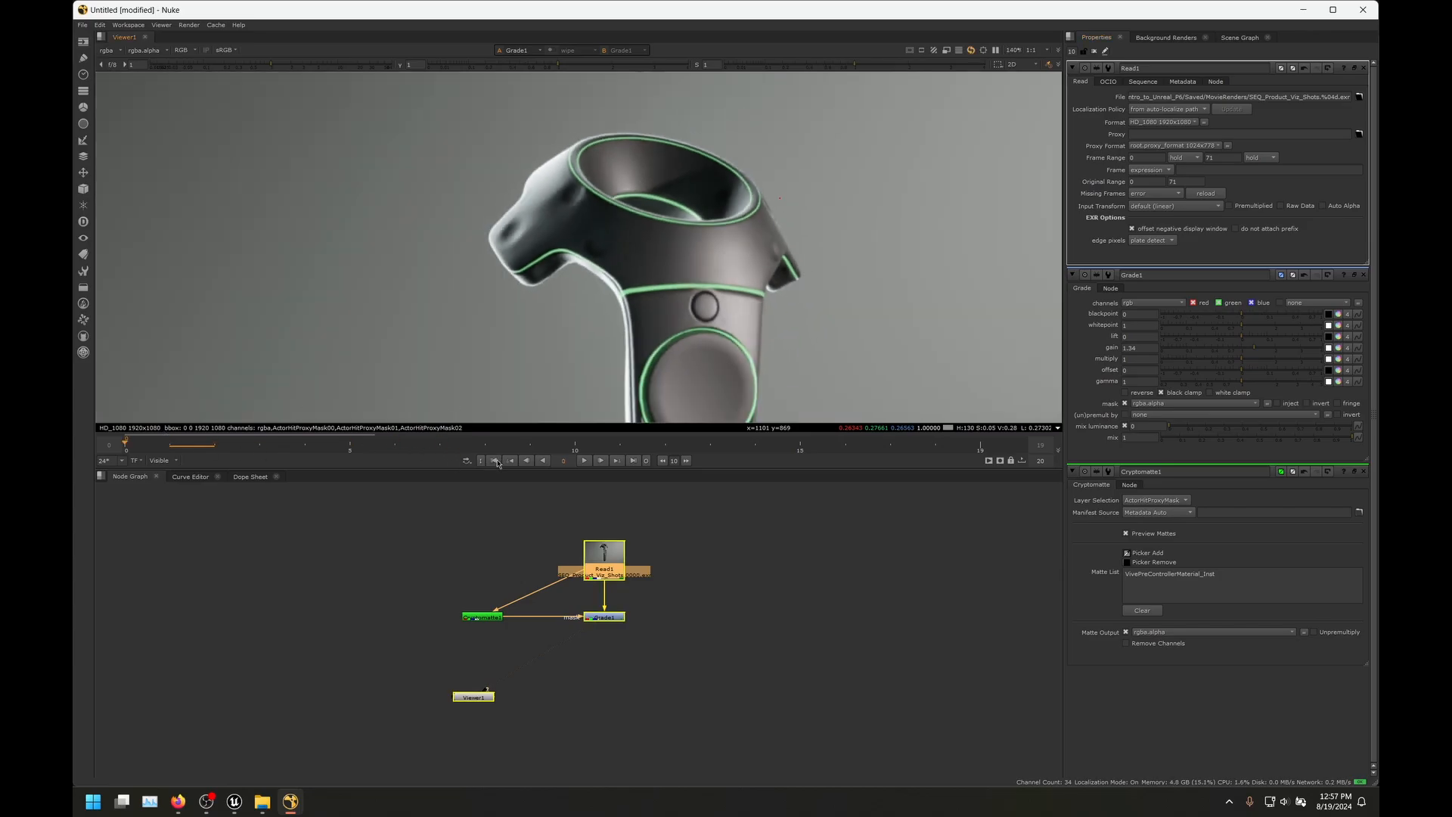
pyautogui.click(584, 460)
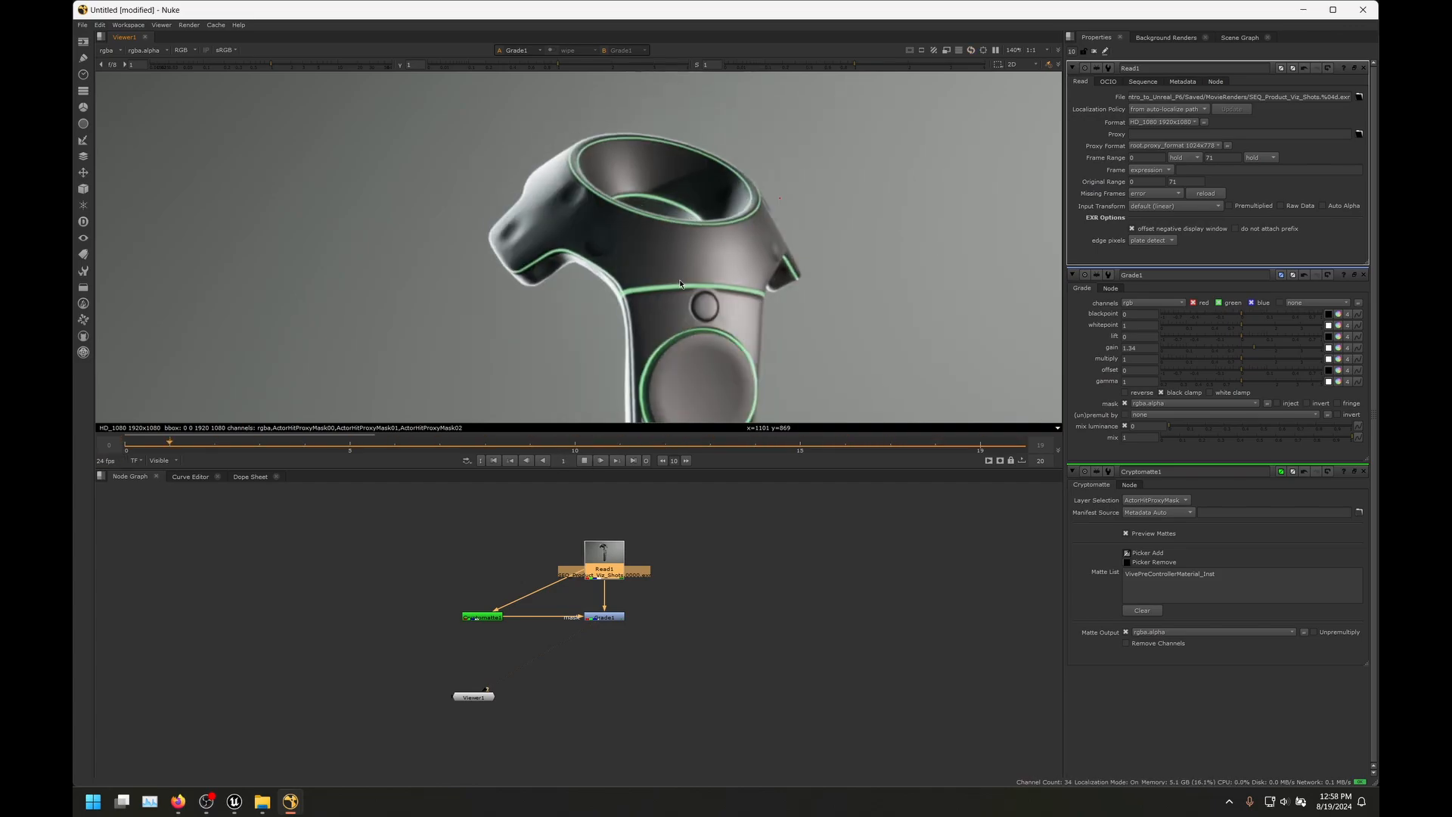
pyautogui.scroll(3, 794, 133)
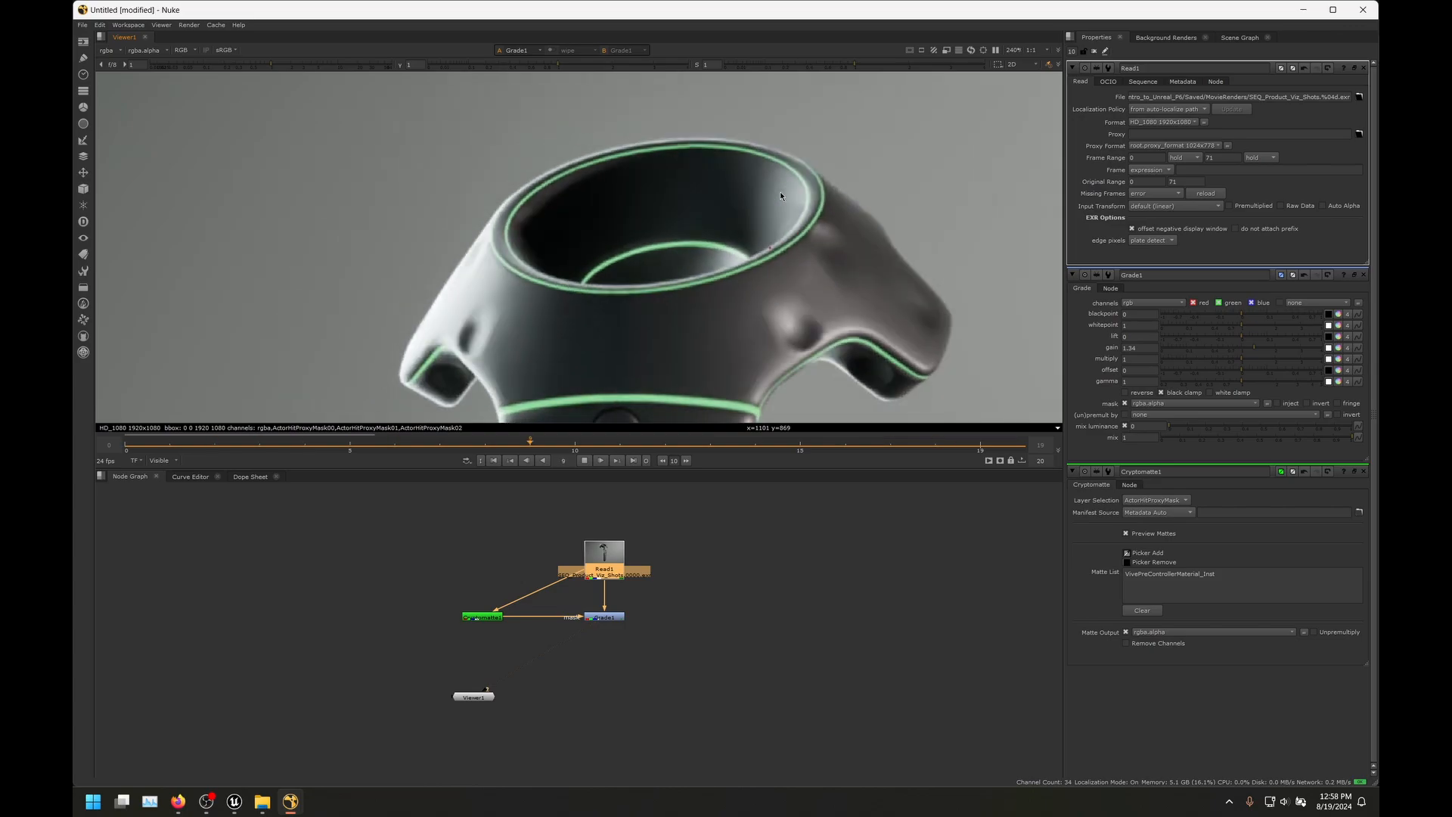
pyautogui.scroll(-3, 771, 170)
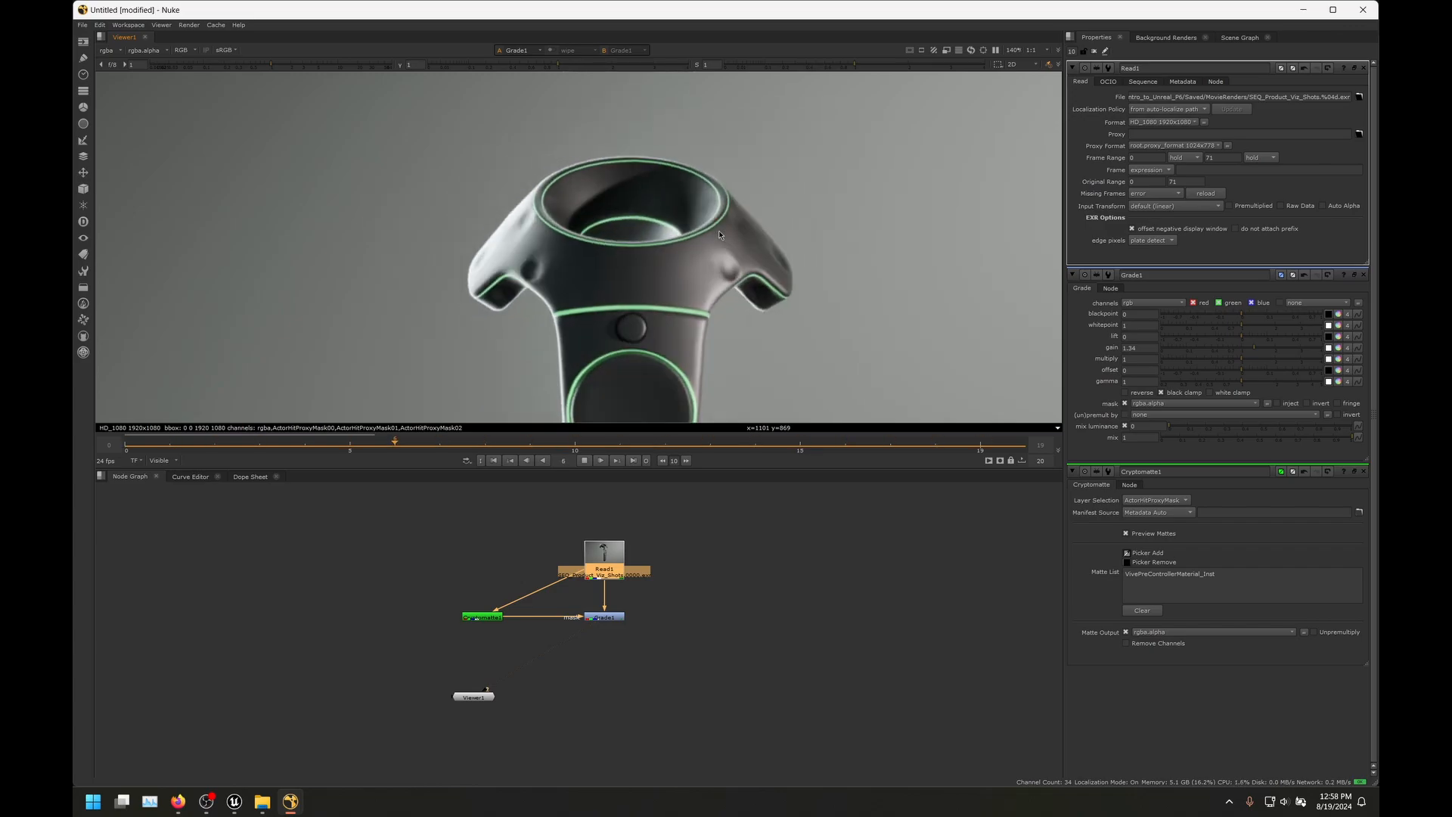
# Step: Examine the controller's handle, buttons and head at several zoom levels during playback, and stop at frame 10
pyautogui.scroll(-5, 605, 255)
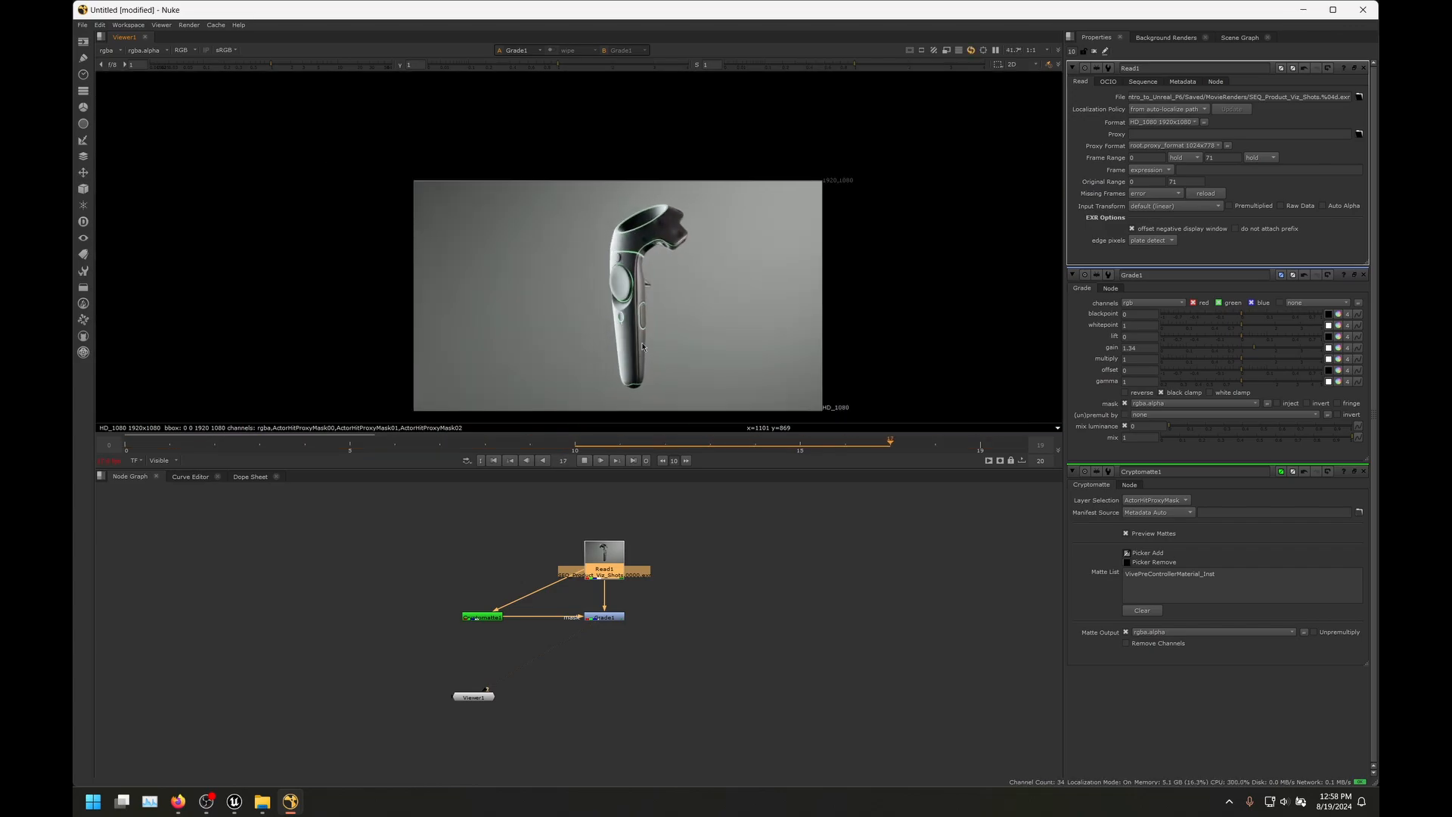
pyautogui.scroll(6, 551, 225)
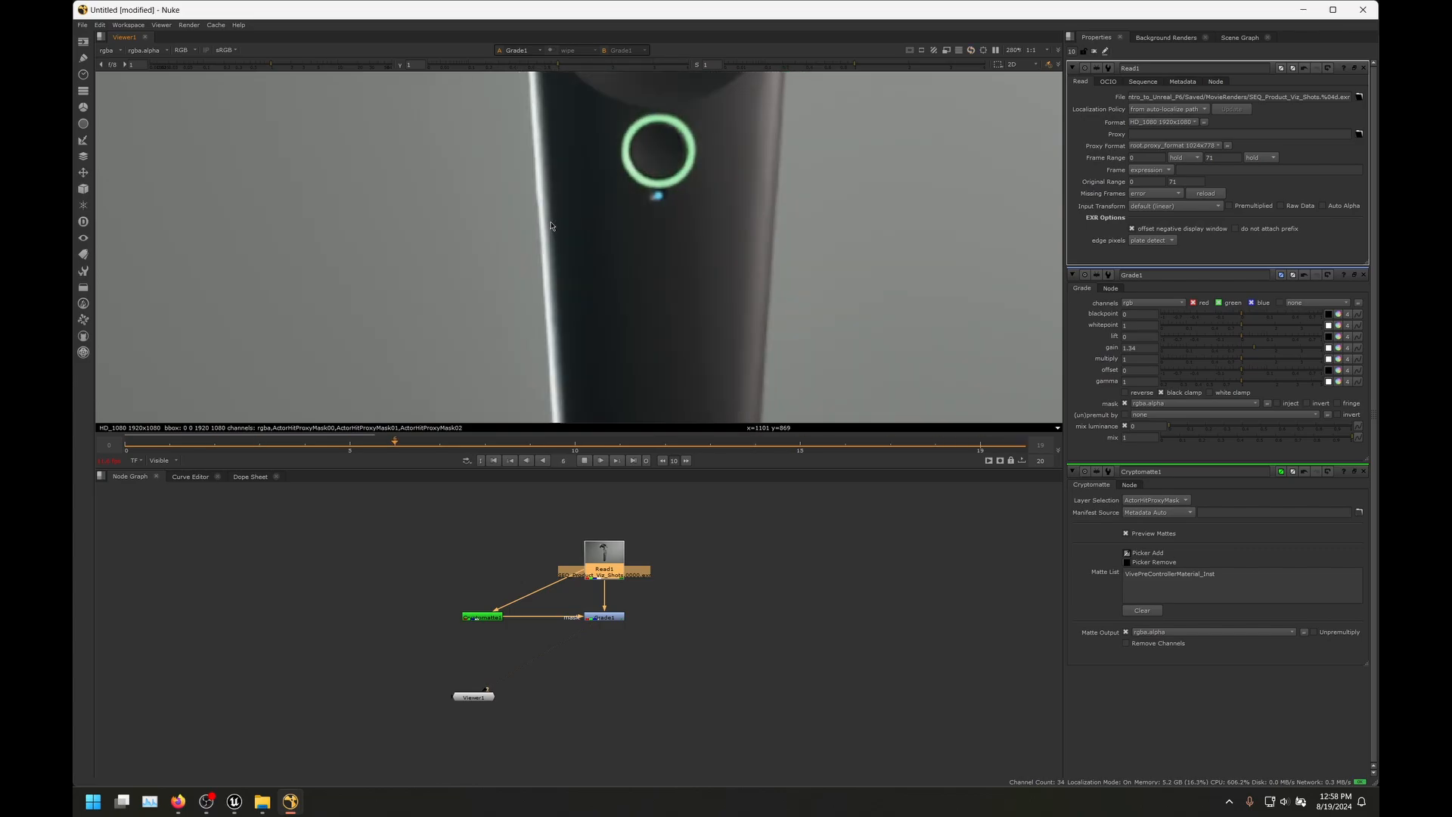
pyautogui.scroll(-2, 559, 224)
pyautogui.scroll(-3, 598, 151)
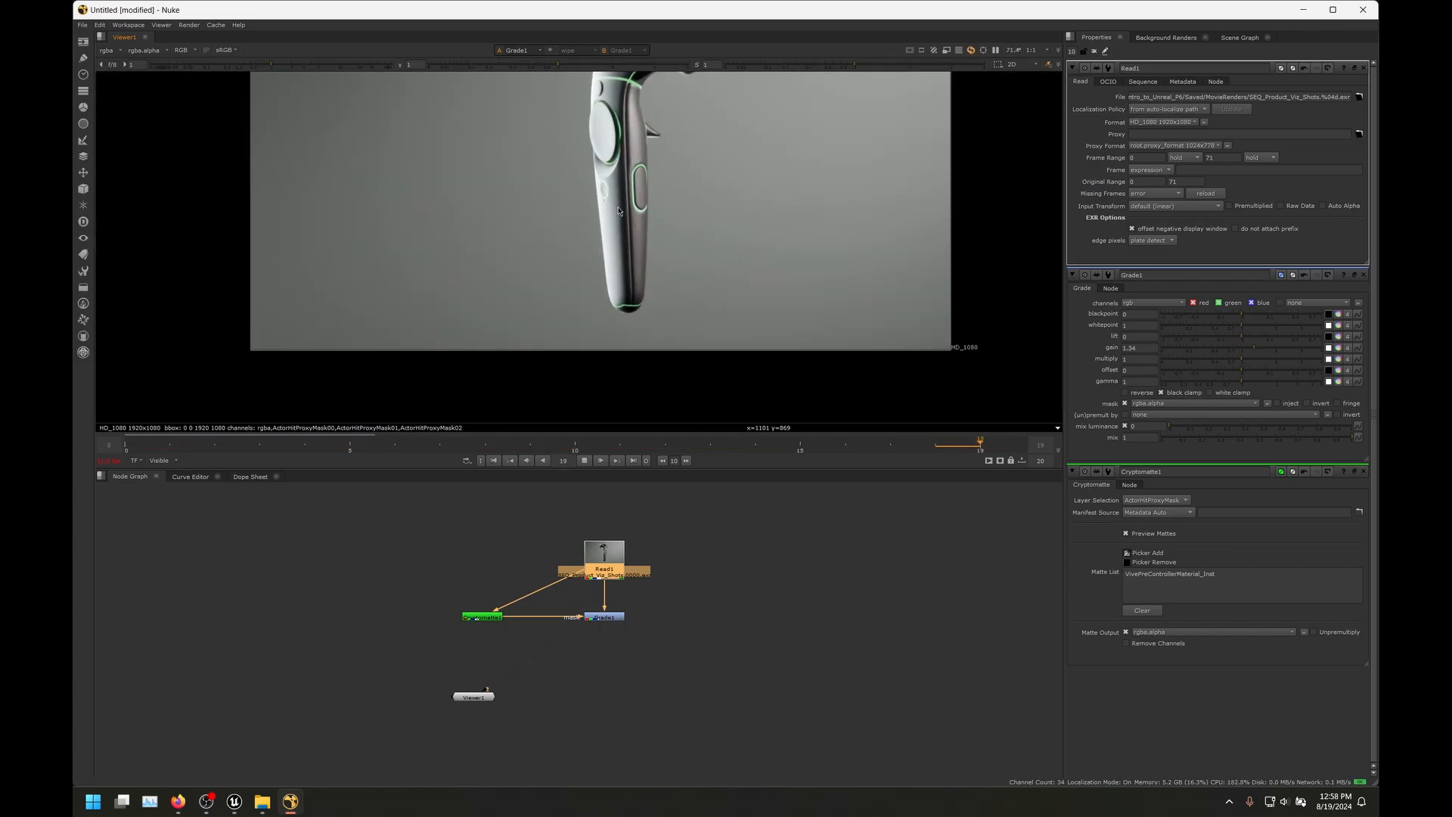
pyautogui.scroll(4, 605, 117)
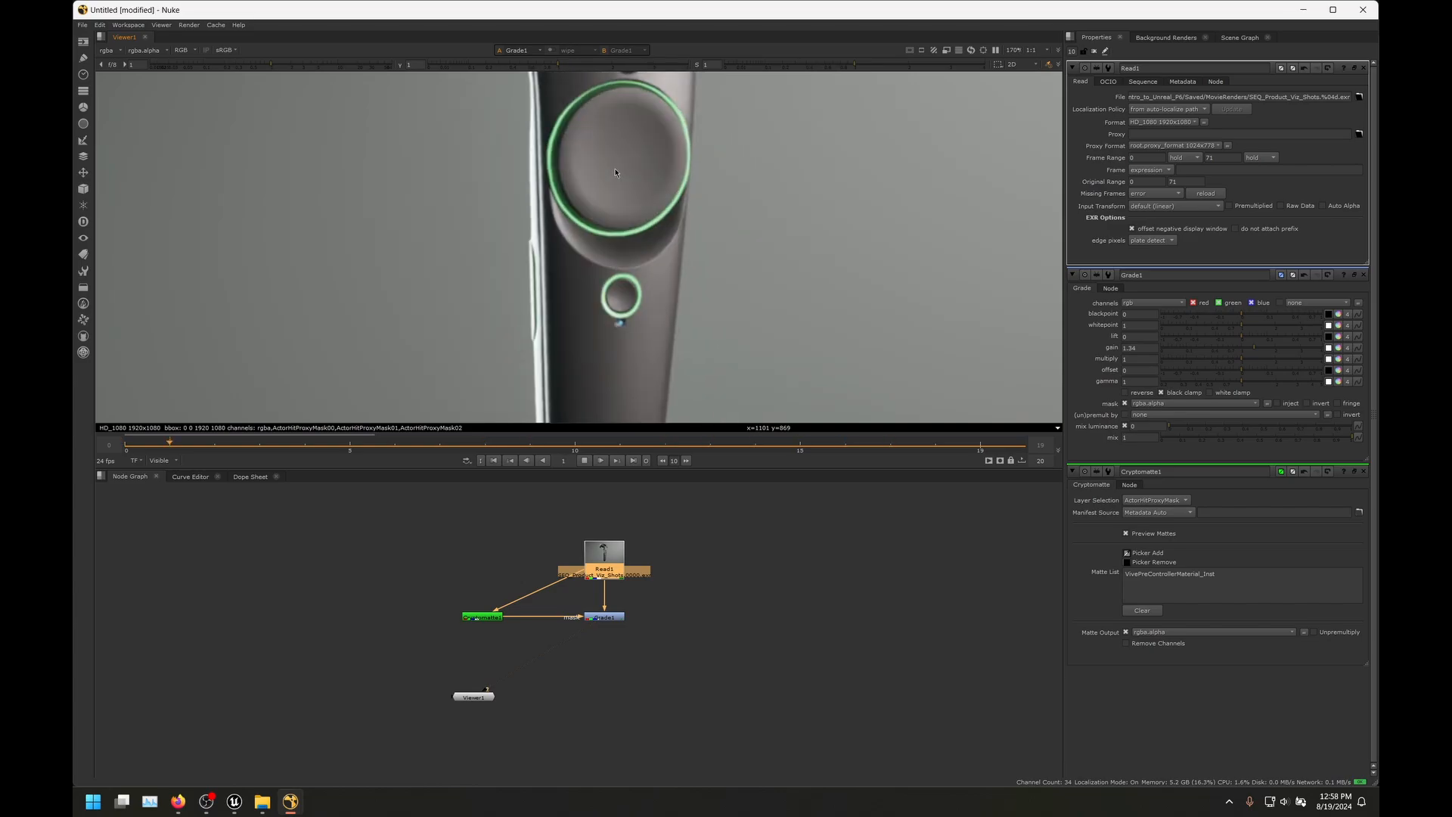
pyautogui.scroll(-3, 629, 143)
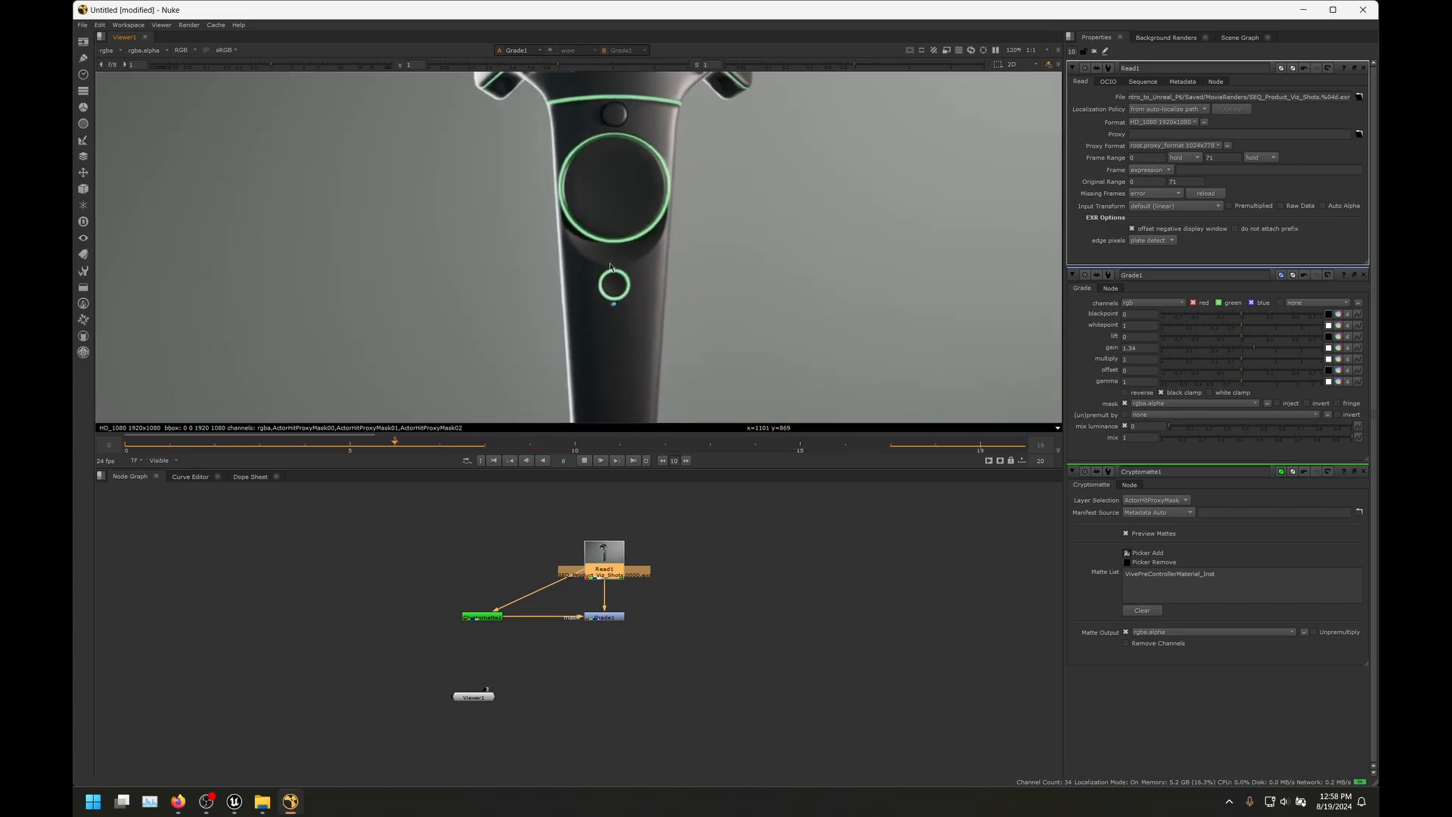
pyautogui.scroll(1, 626, 131)
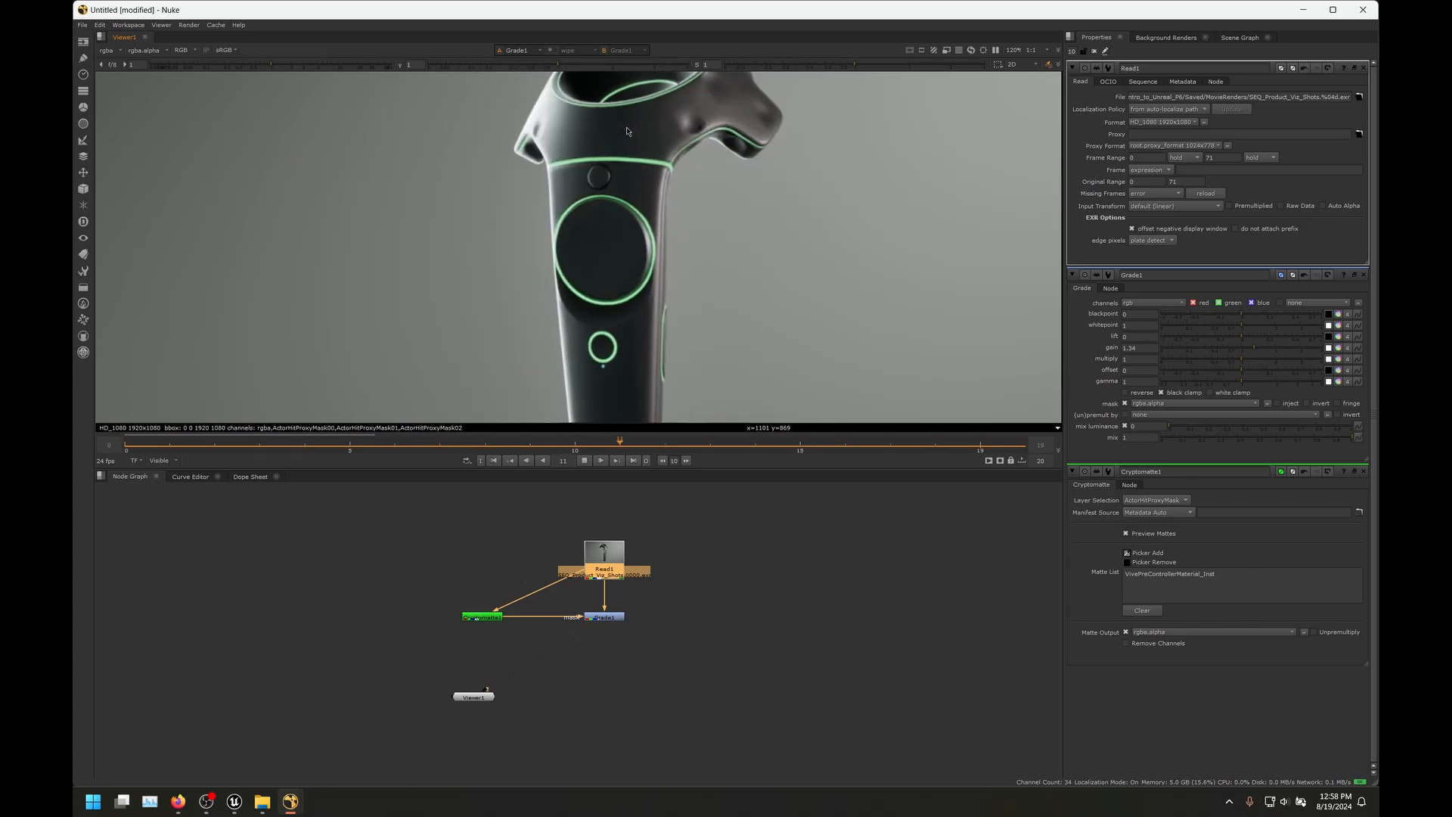
pyautogui.scroll(3, 630, 118)
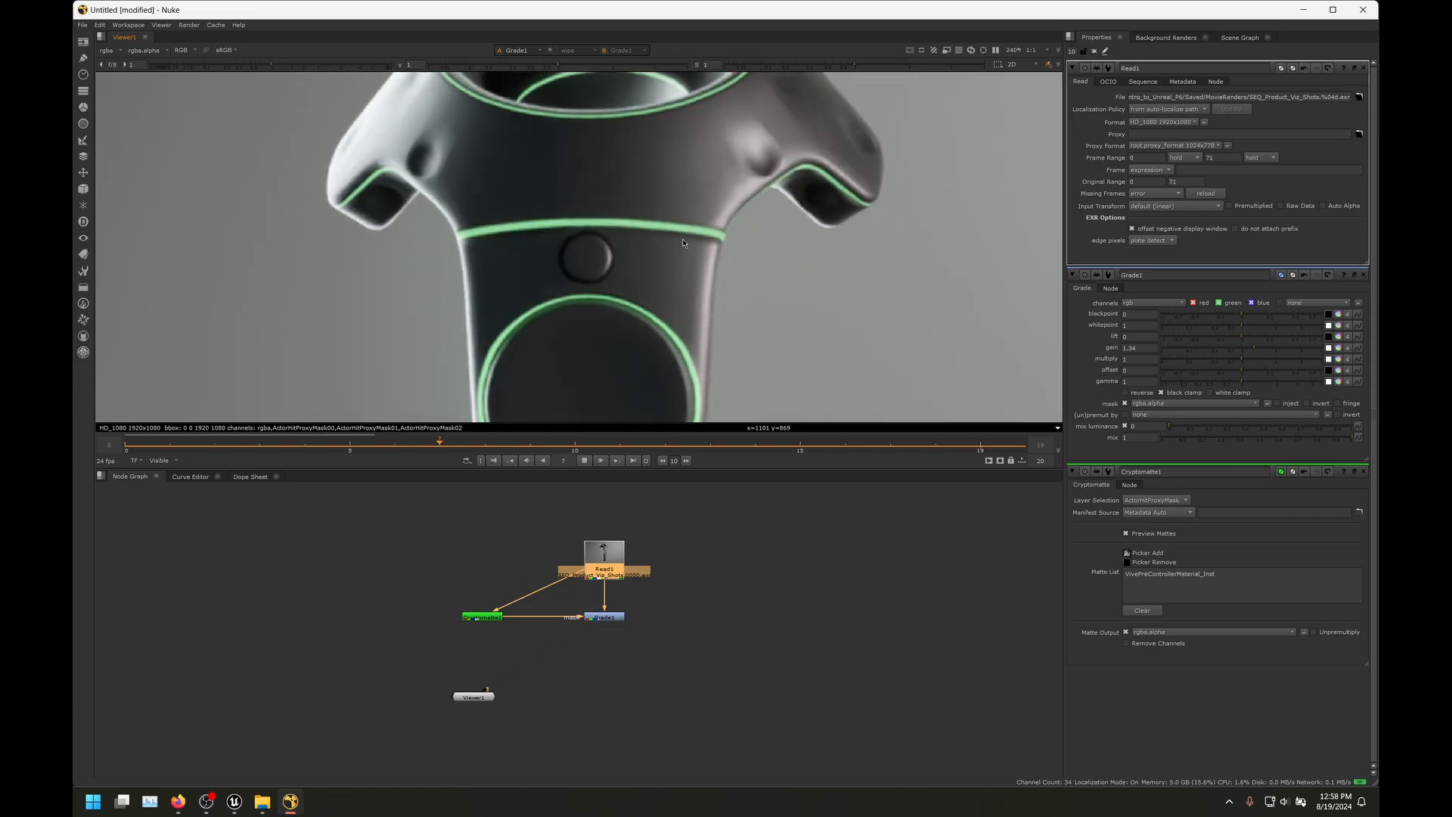
pyautogui.scroll(-4, 542, 273)
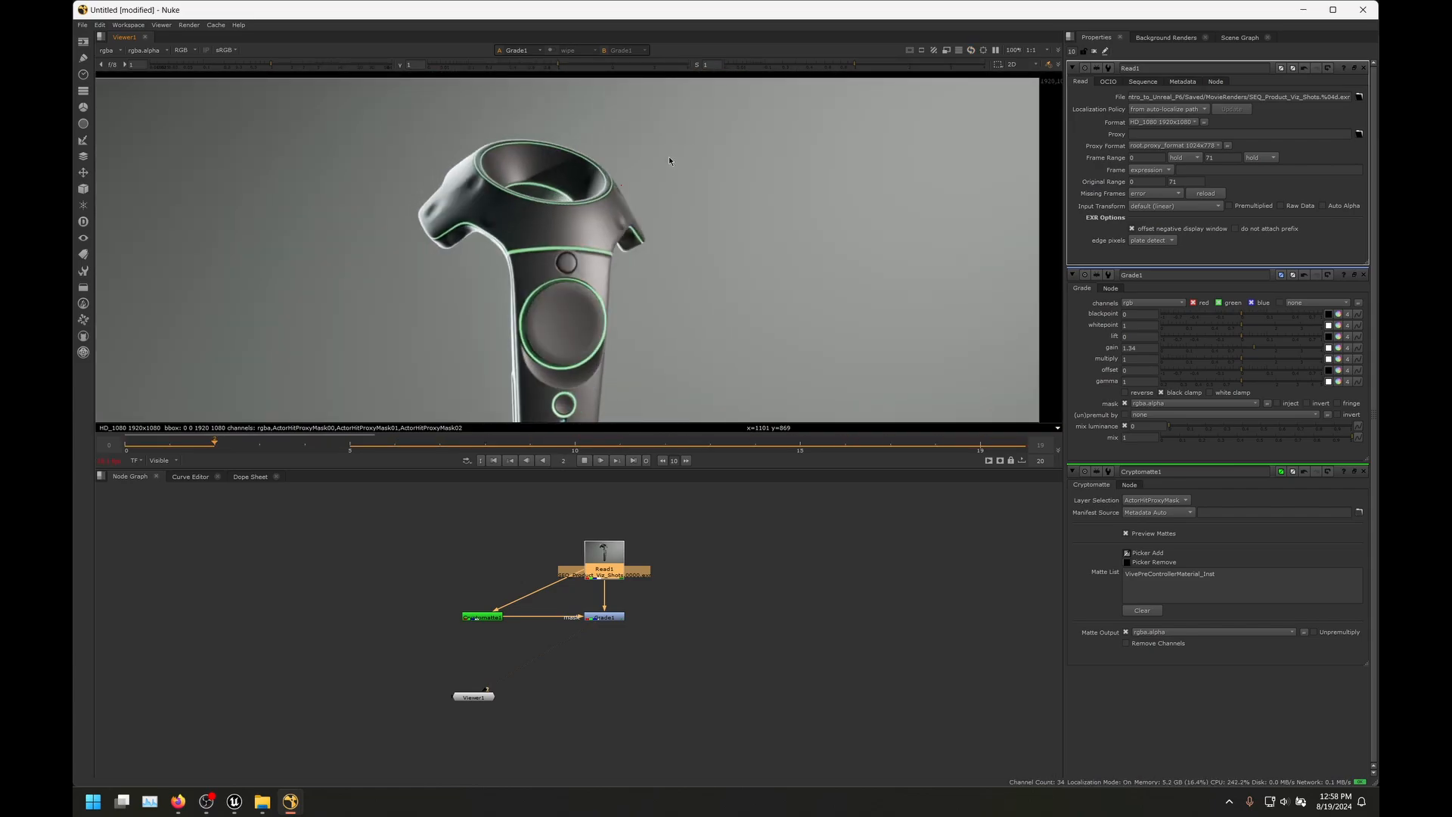
pyautogui.scroll(-1, 671, 157)
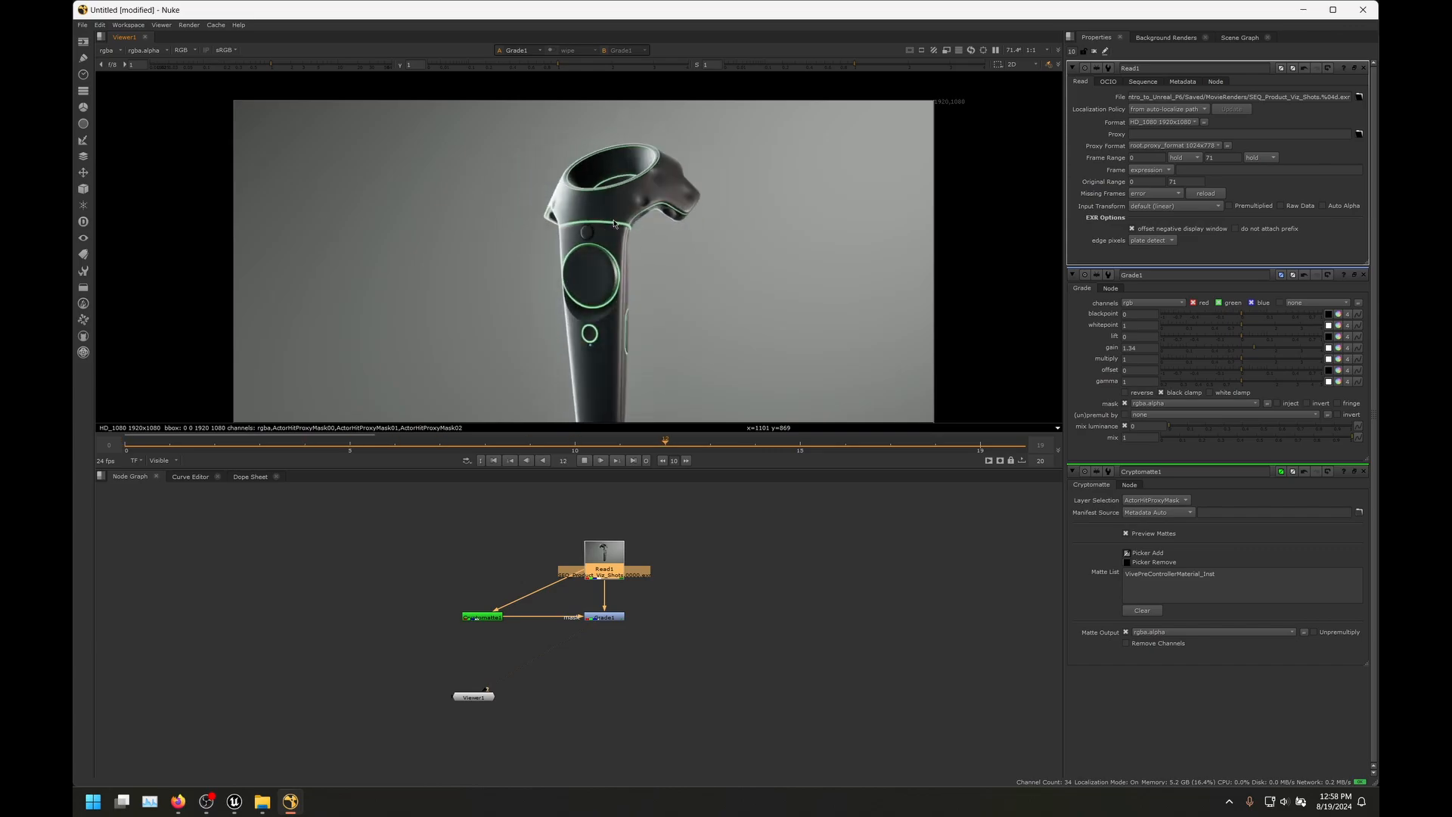
pyautogui.click(584, 459)
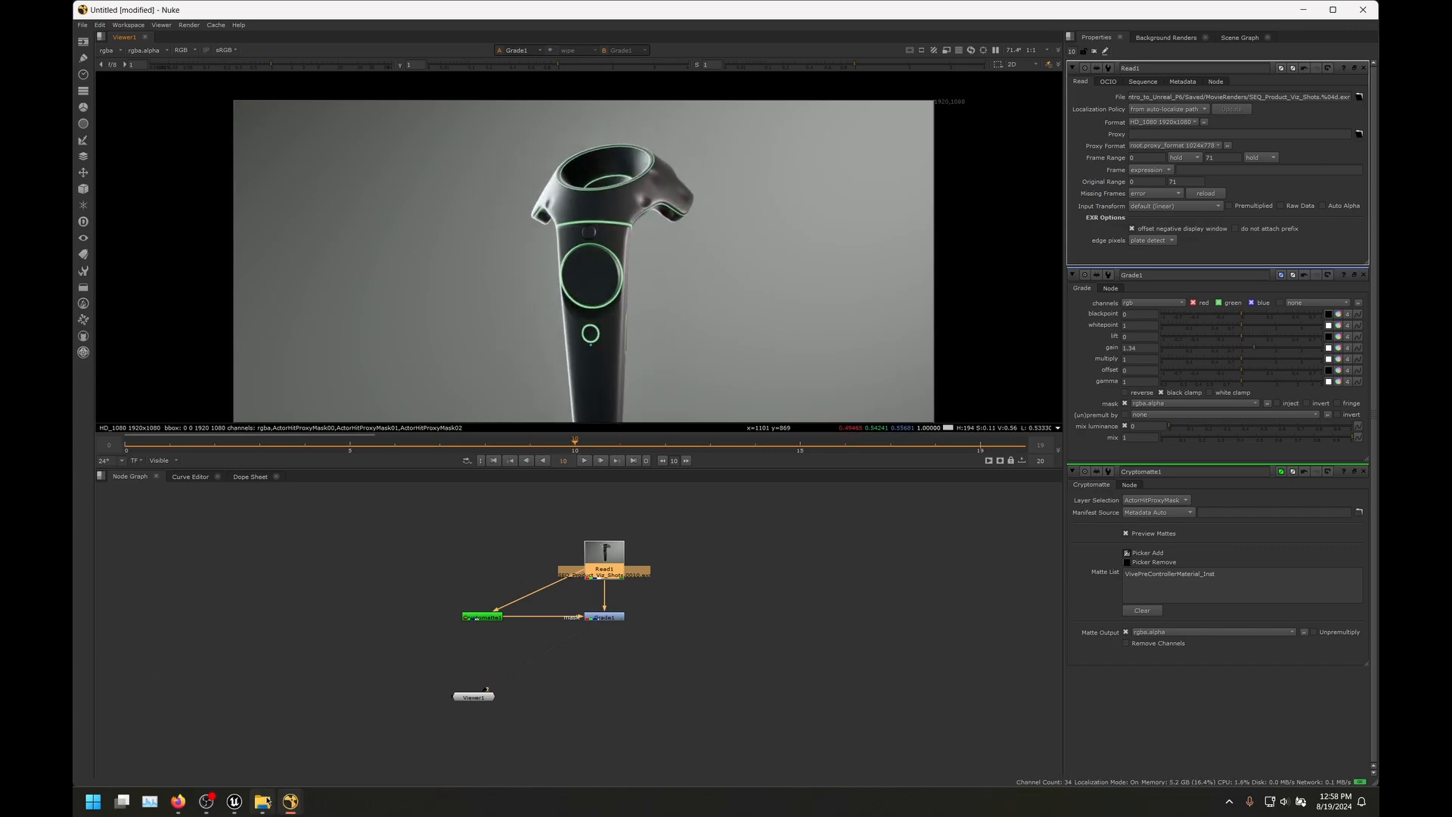
# Step: Switch from Nuke to the Unreal Editor with the Movie Render Queue
pyautogui.moveTo(295, 802)
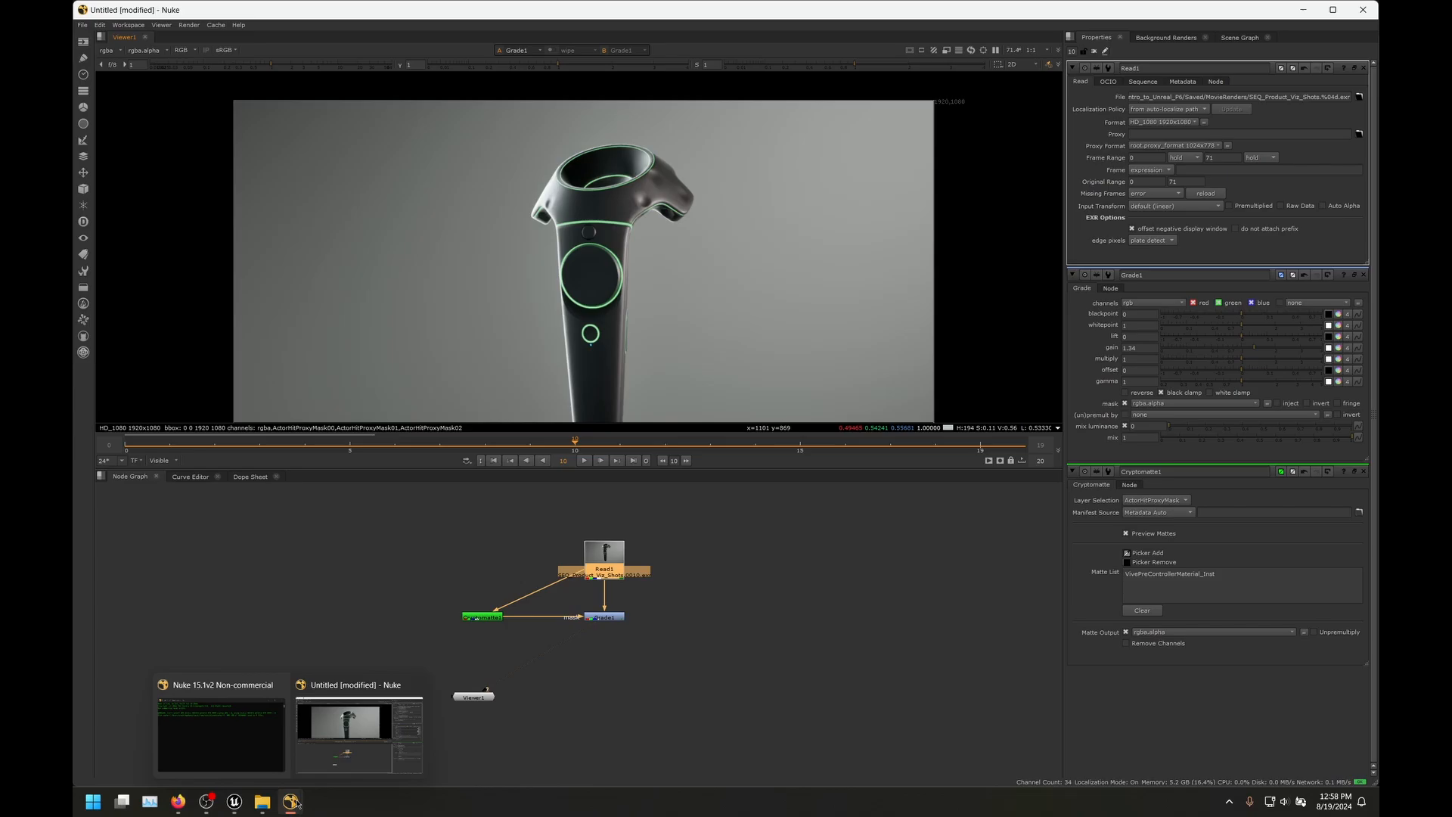
pyautogui.moveTo(235, 801)
pyautogui.click(294, 743)
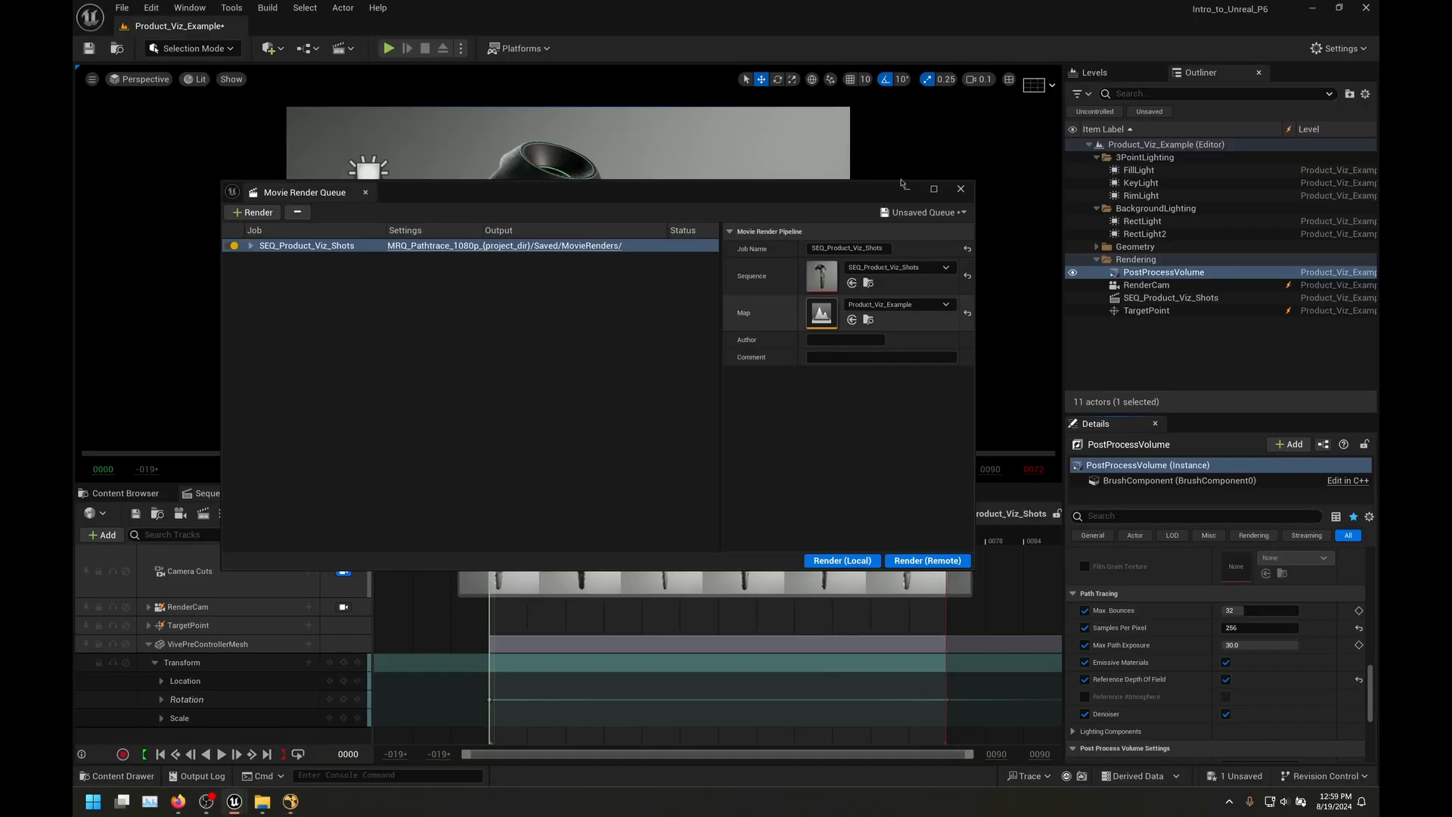
# Step: Add a Console Variables setting with one blank console variable to the render job's configuration and accept it
pyautogui.click(409, 247)
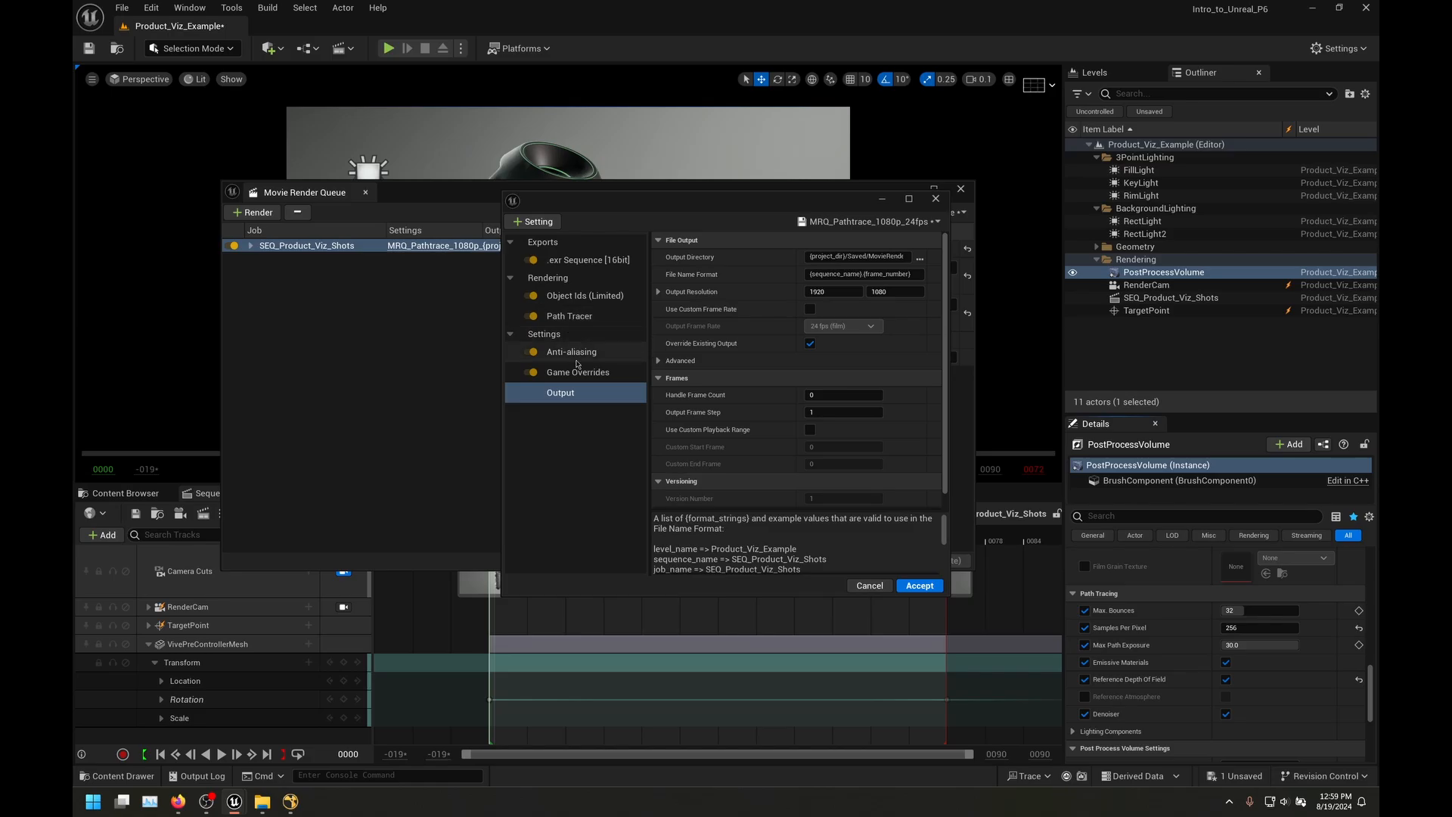
pyautogui.click(534, 221)
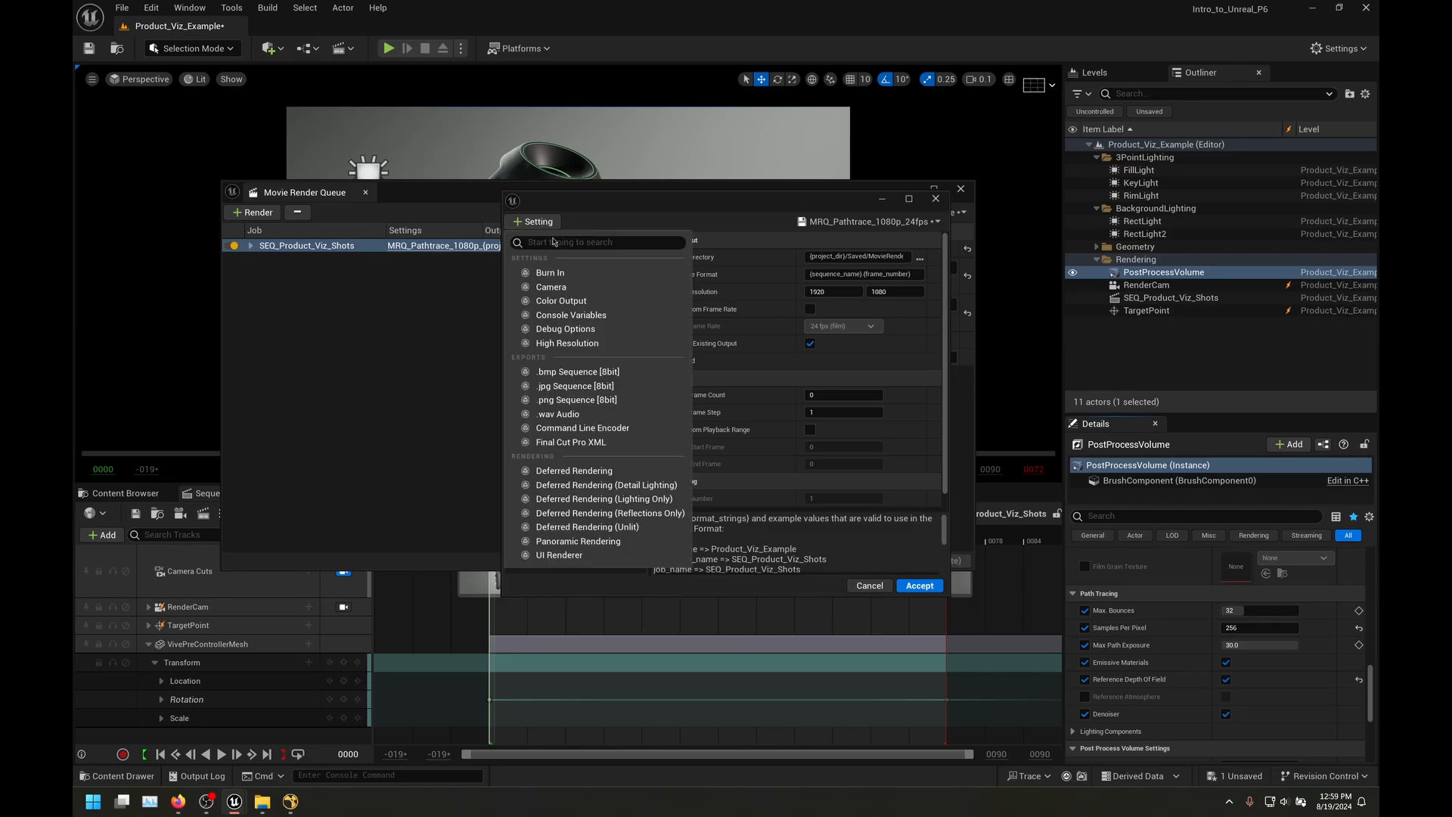
pyautogui.click(583, 316)
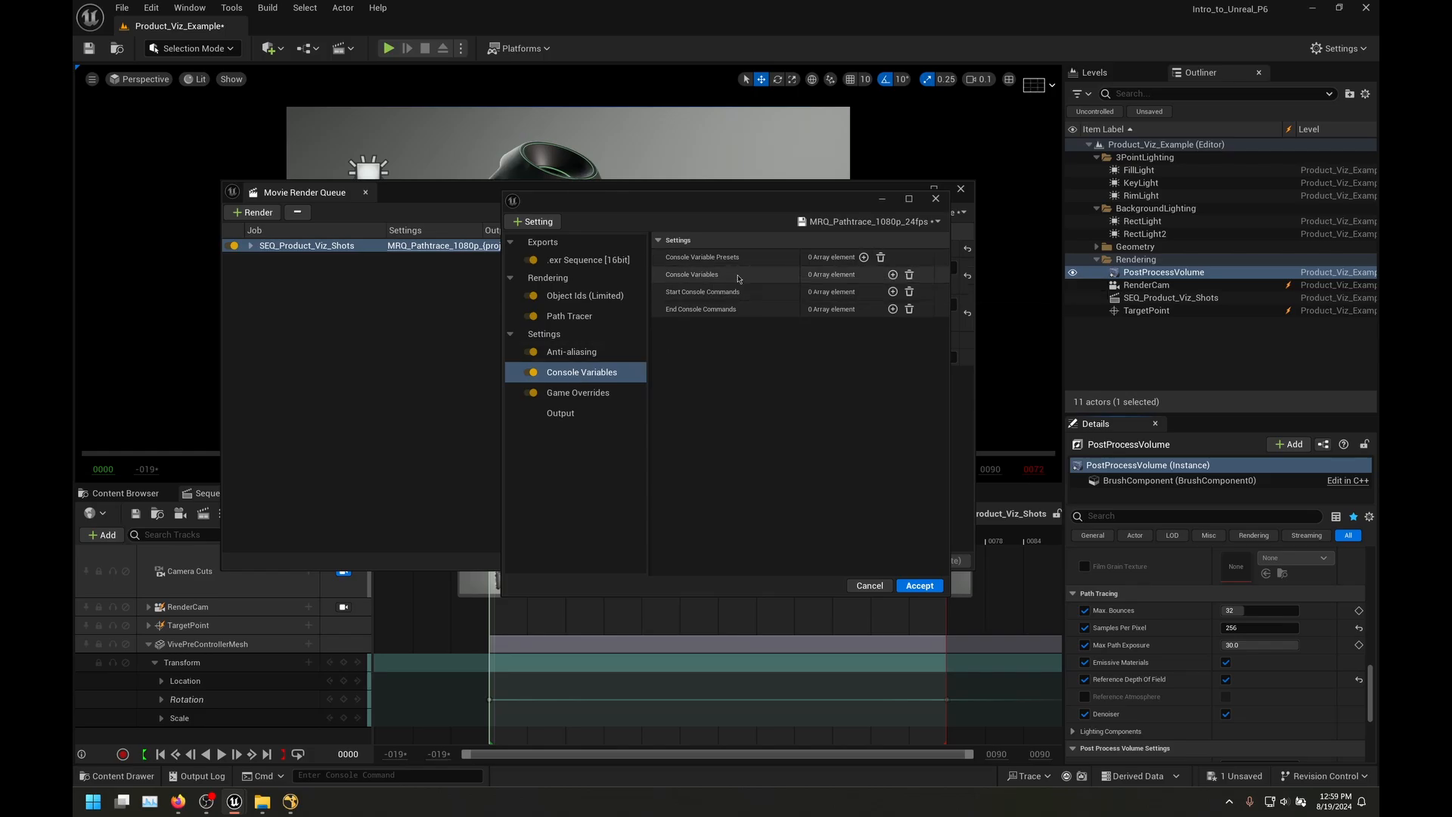
pyautogui.click(893, 275)
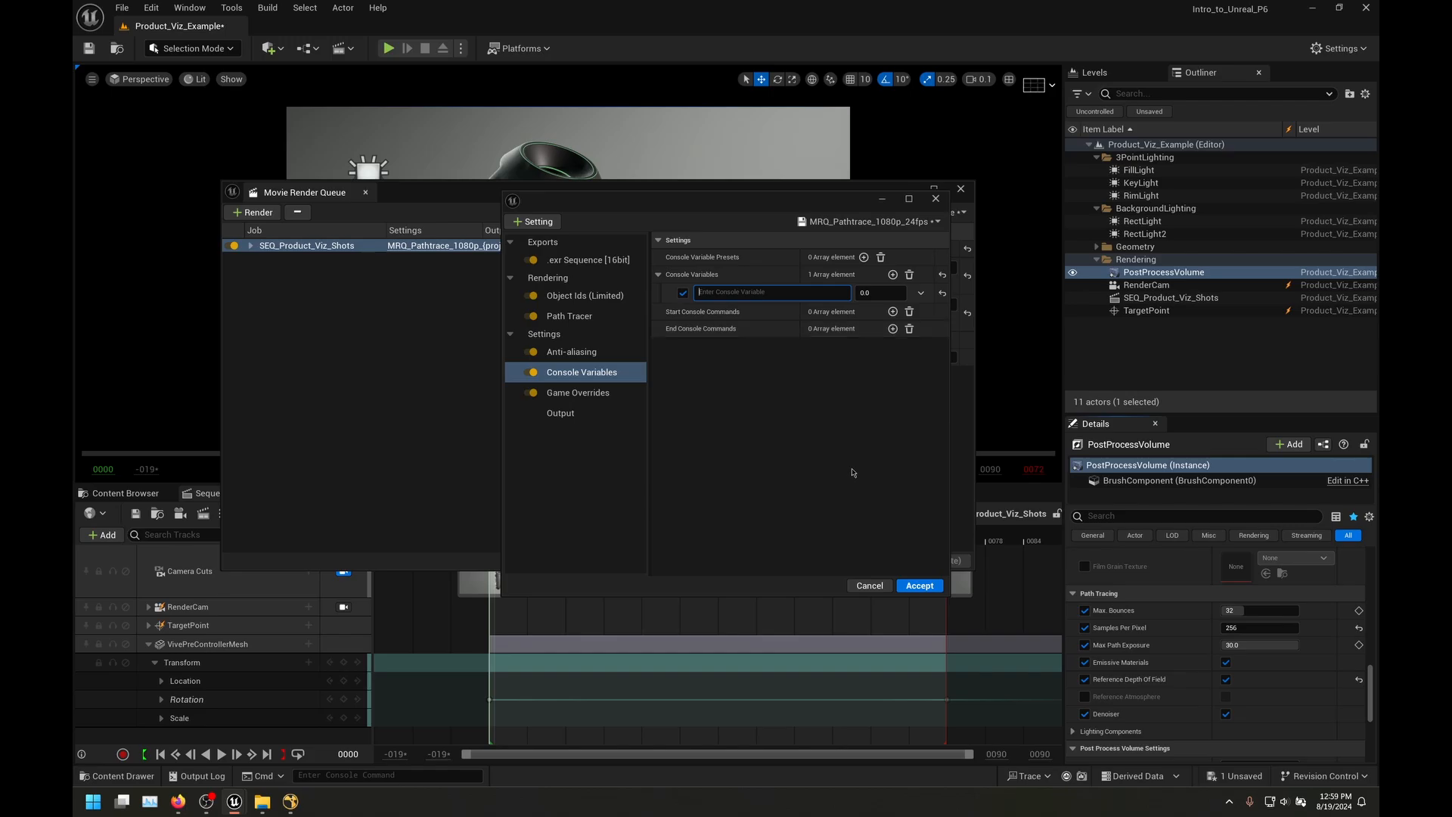
pyautogui.click(919, 587)
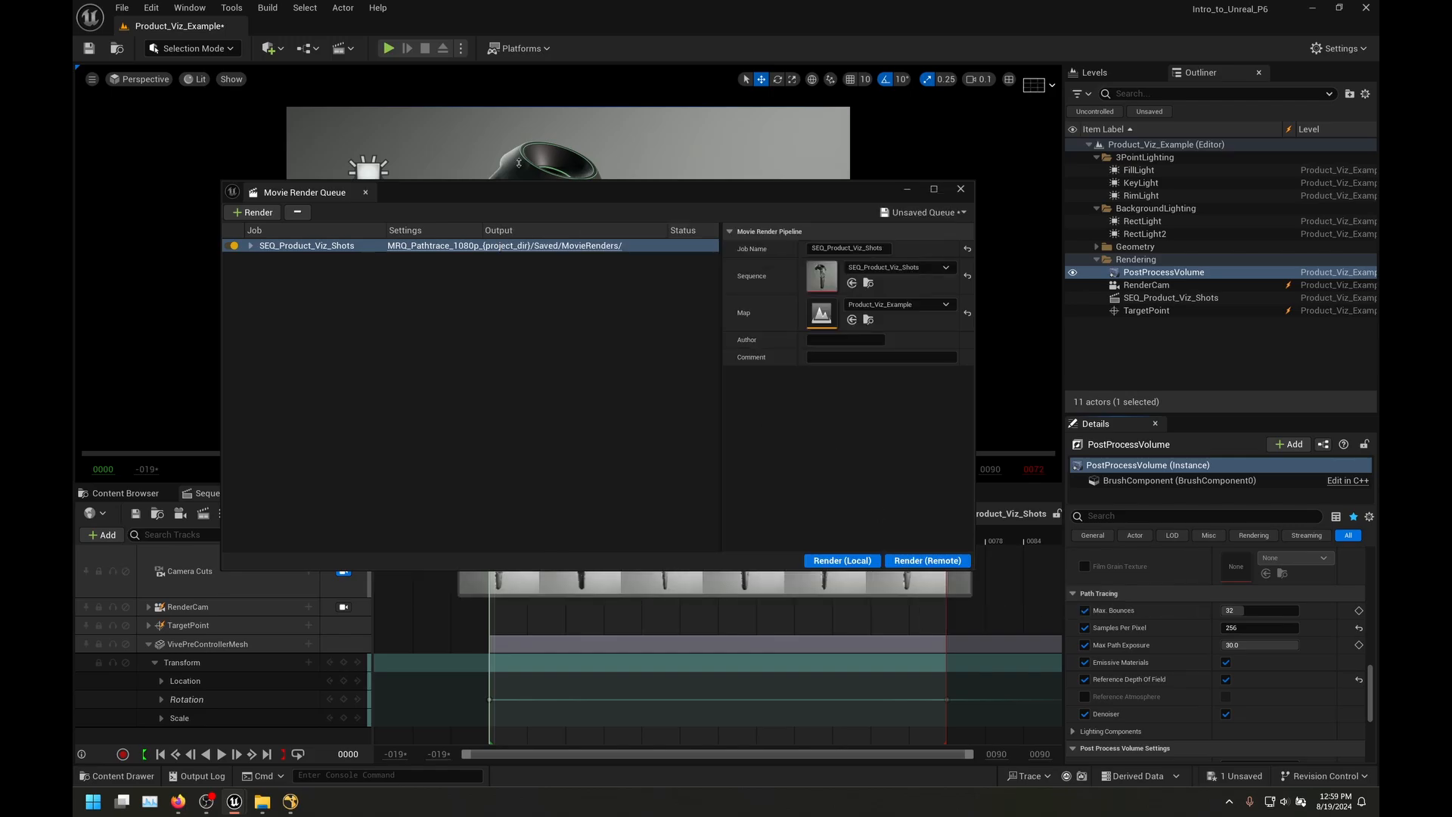
# Step: Enable the experimental OptiXDenoise plugin and restart the editor without saving the Product_Viz_Example level
pyautogui.click(151, 7)
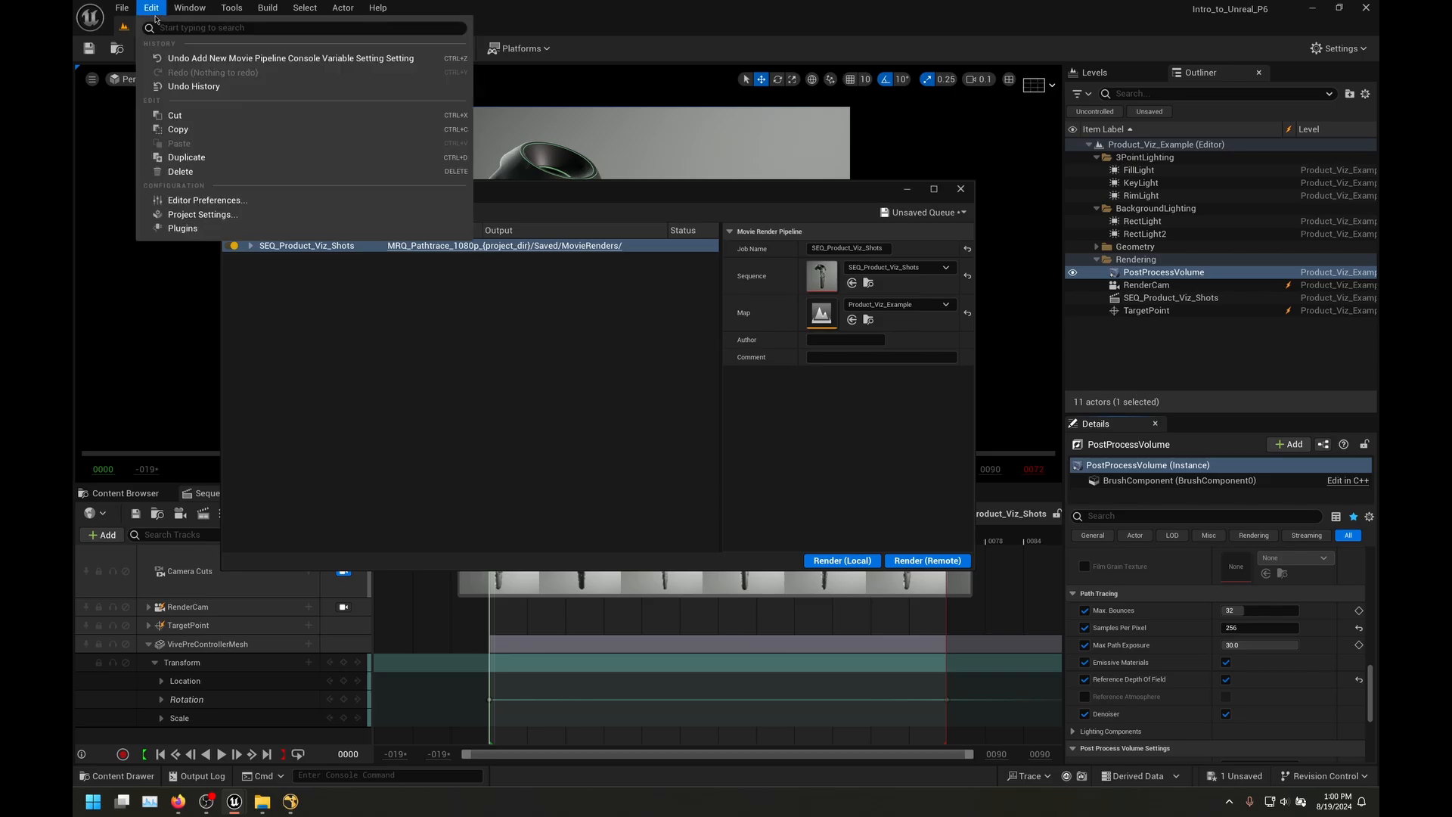
pyautogui.click(182, 227)
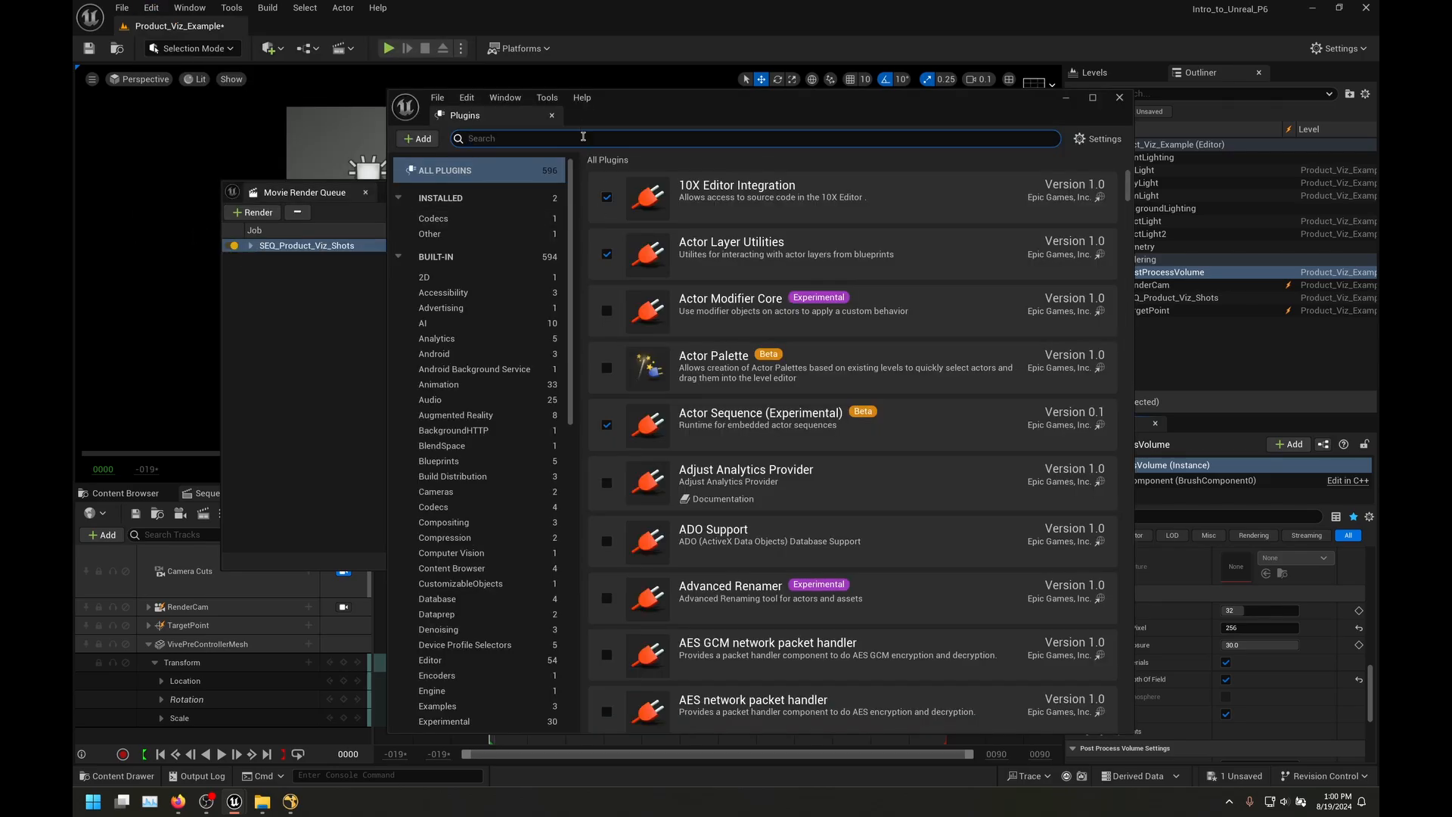
pyautogui.write('optix')
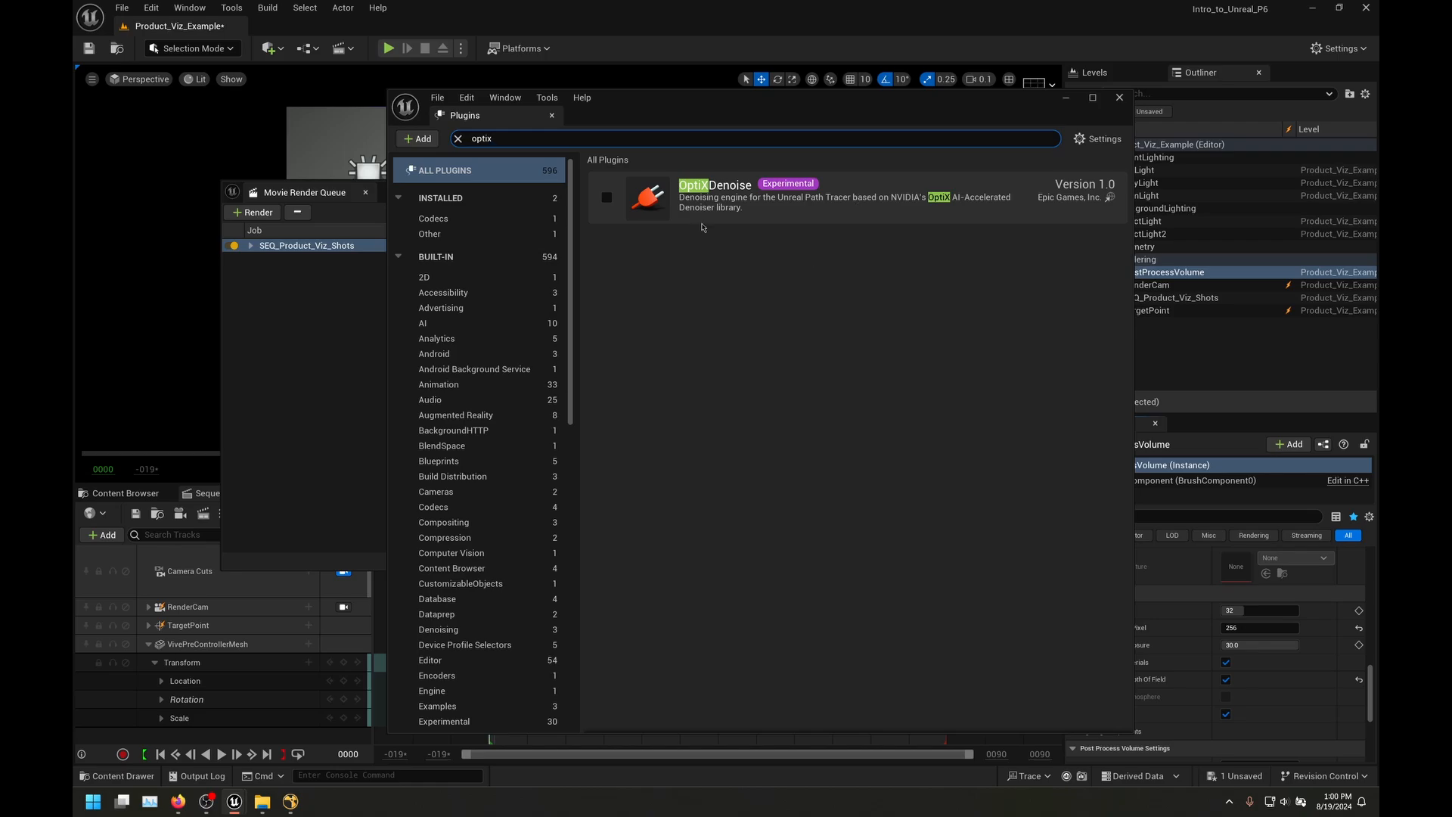
pyautogui.click(606, 197)
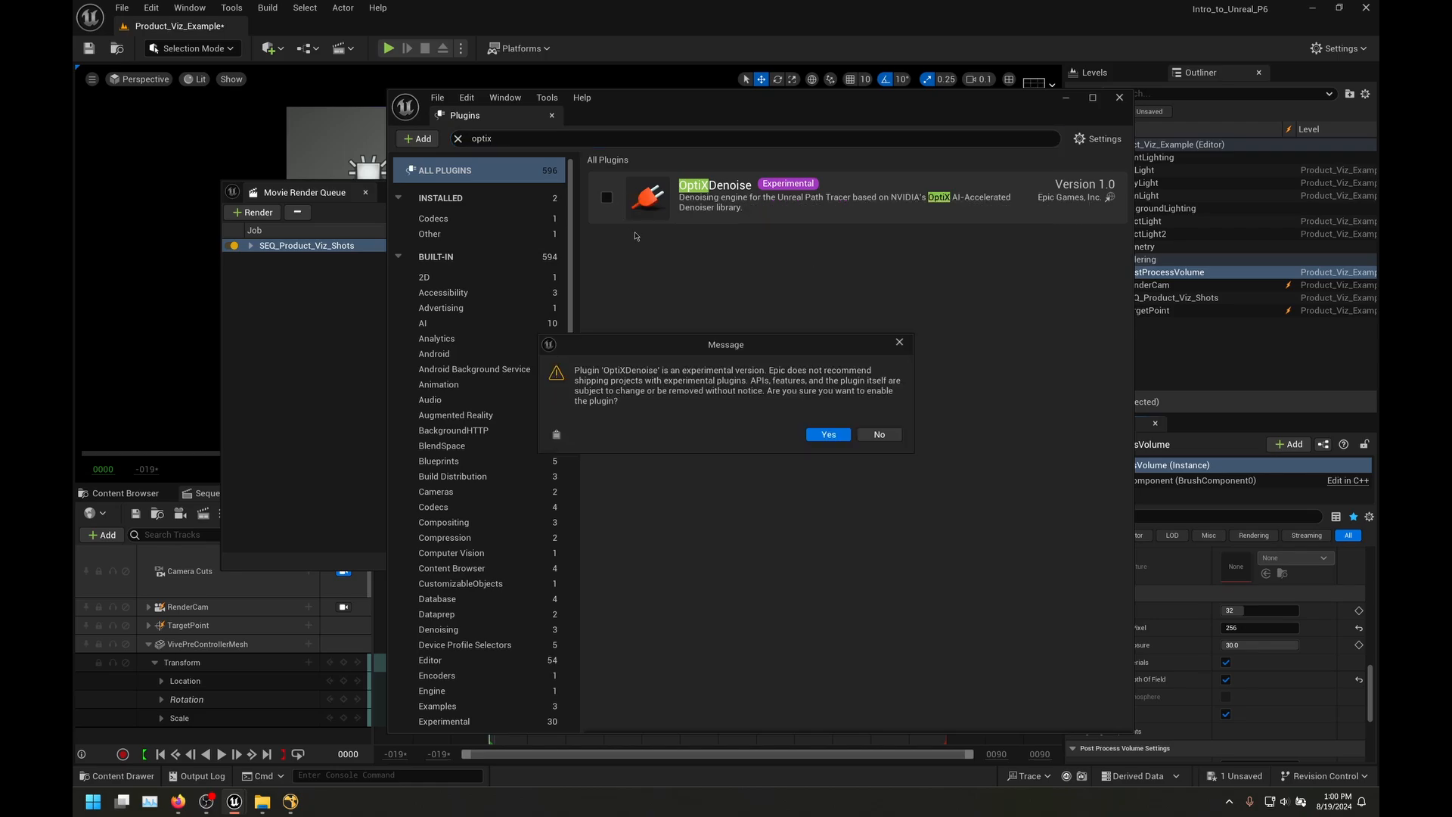
pyautogui.click(828, 434)
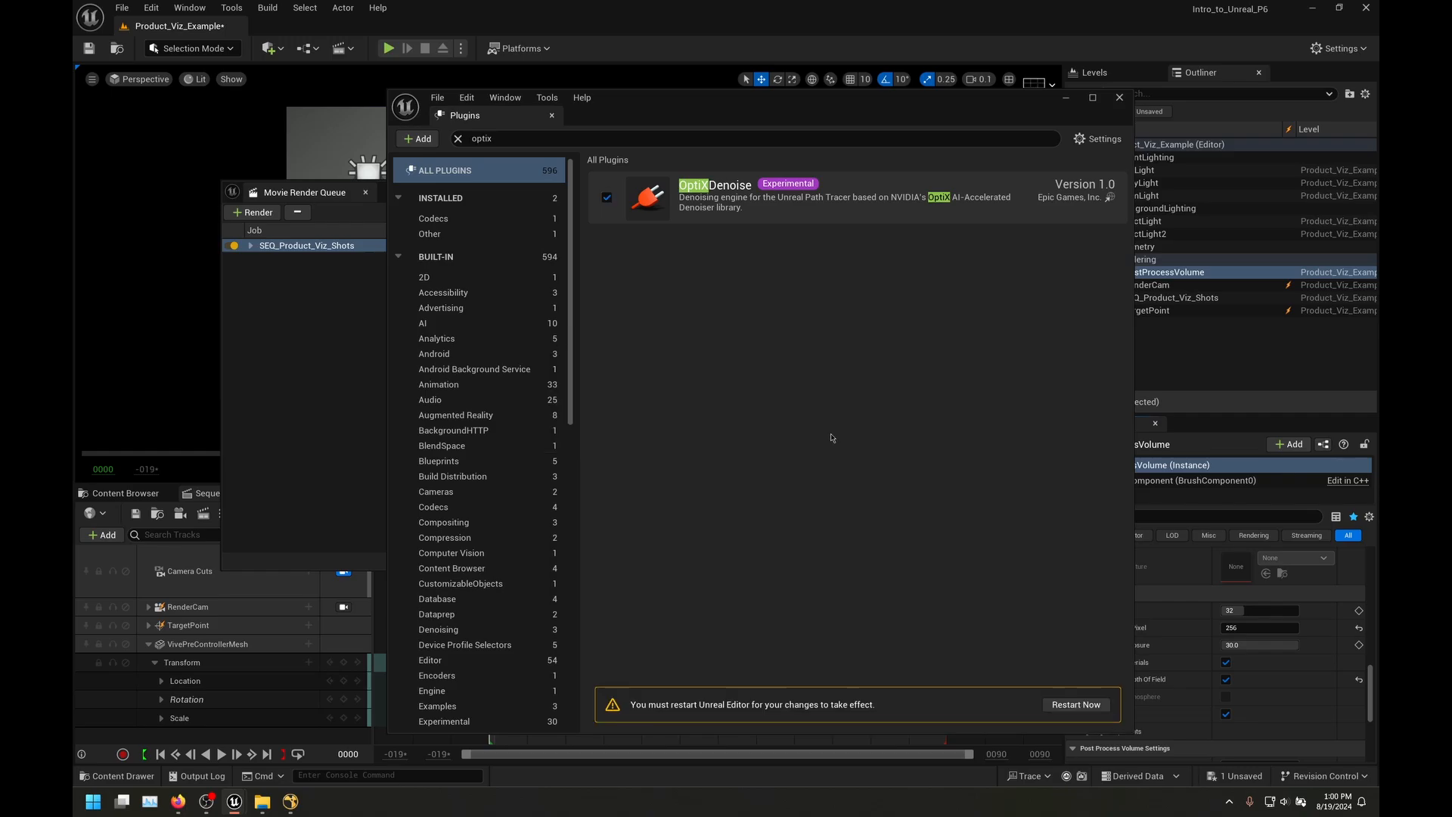
pyautogui.click(1075, 704)
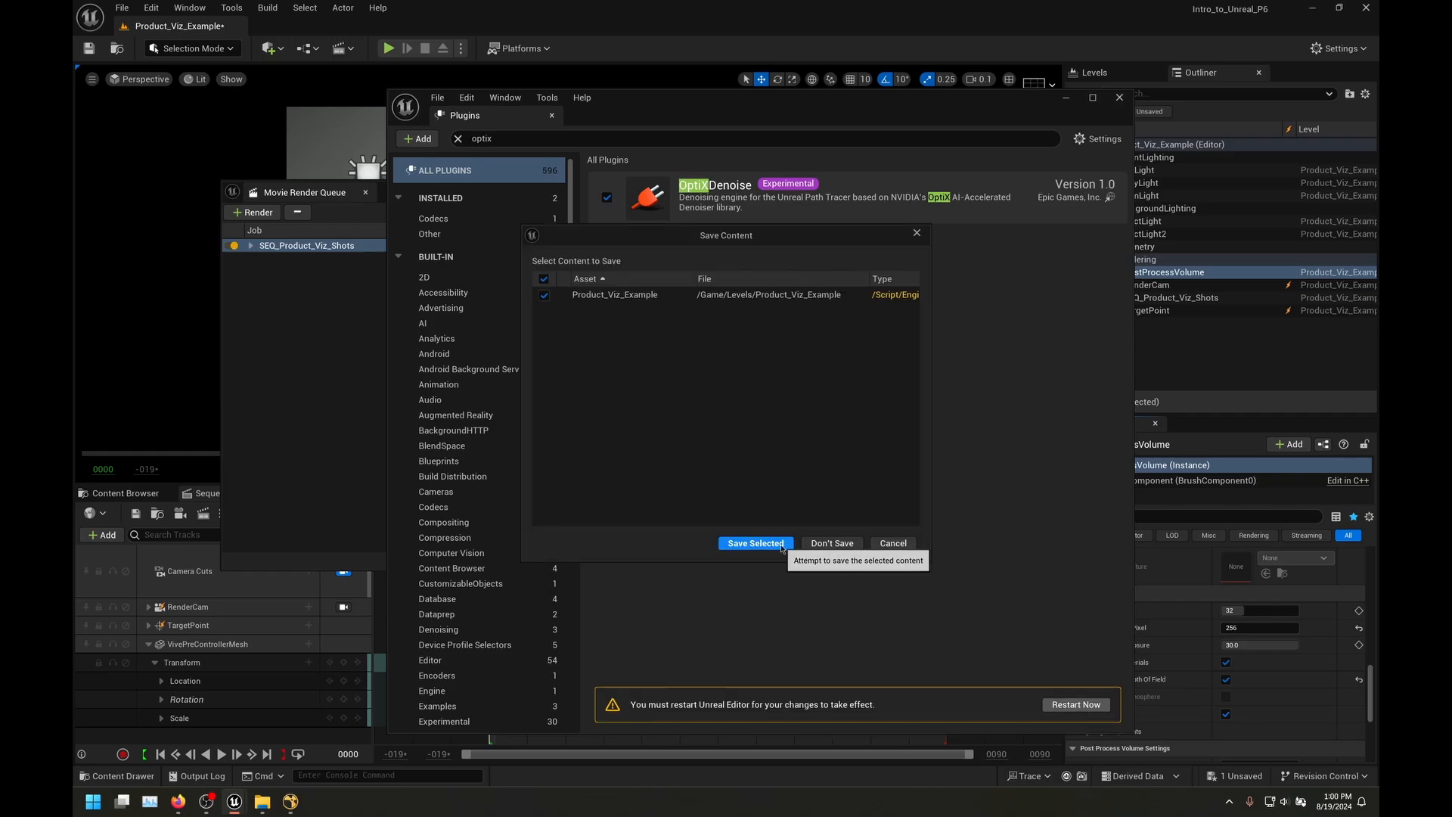
pyautogui.click(837, 545)
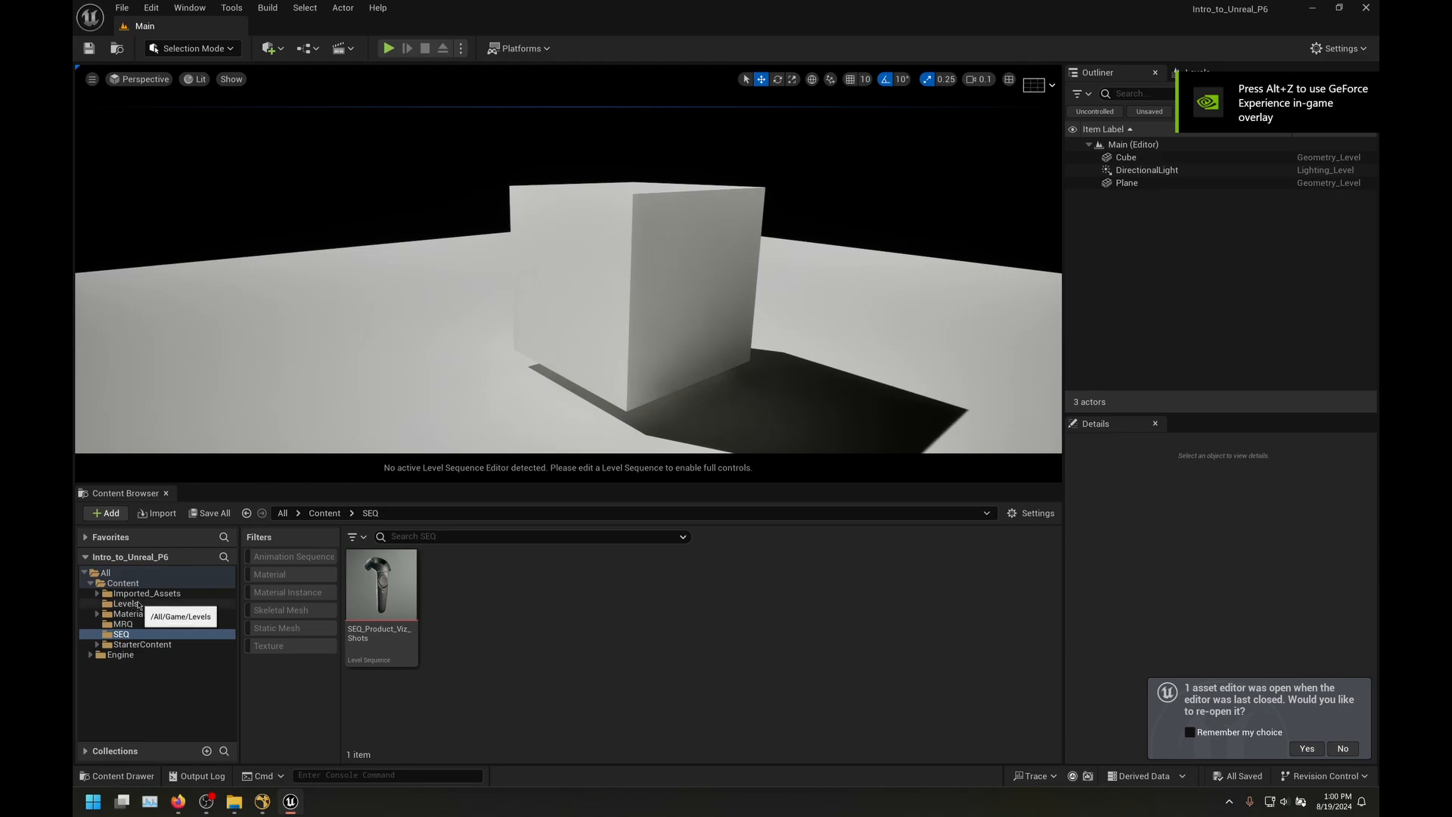
# Step: Open the Product_Viz_Example level from the Levels folder and the SEQ_Product_Viz_Shots sequence from the SEQ folder
pyautogui.click(130, 604)
pyautogui.click(860, 587)
pyautogui.doubleClick(860, 586)
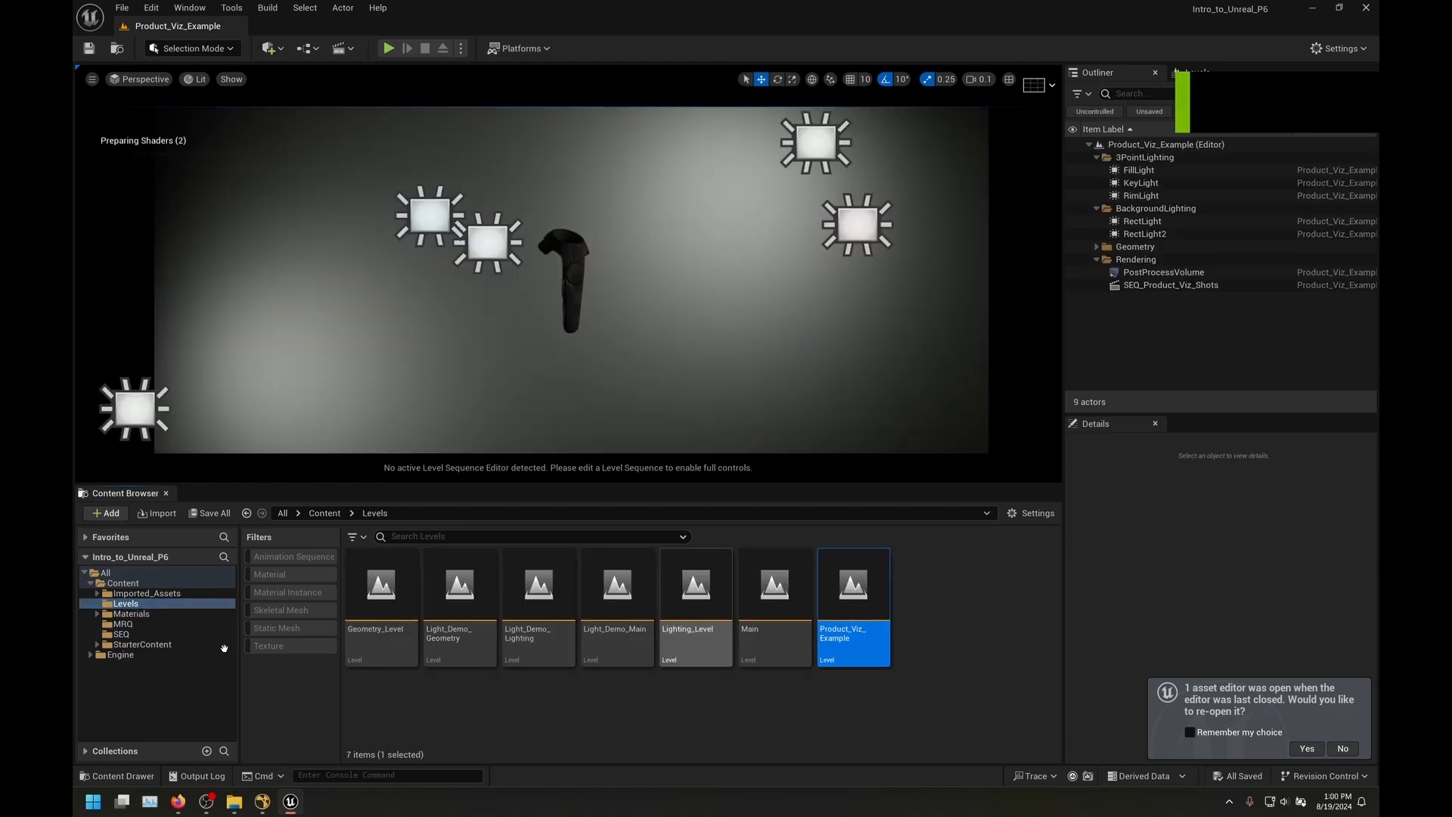
pyautogui.click(122, 634)
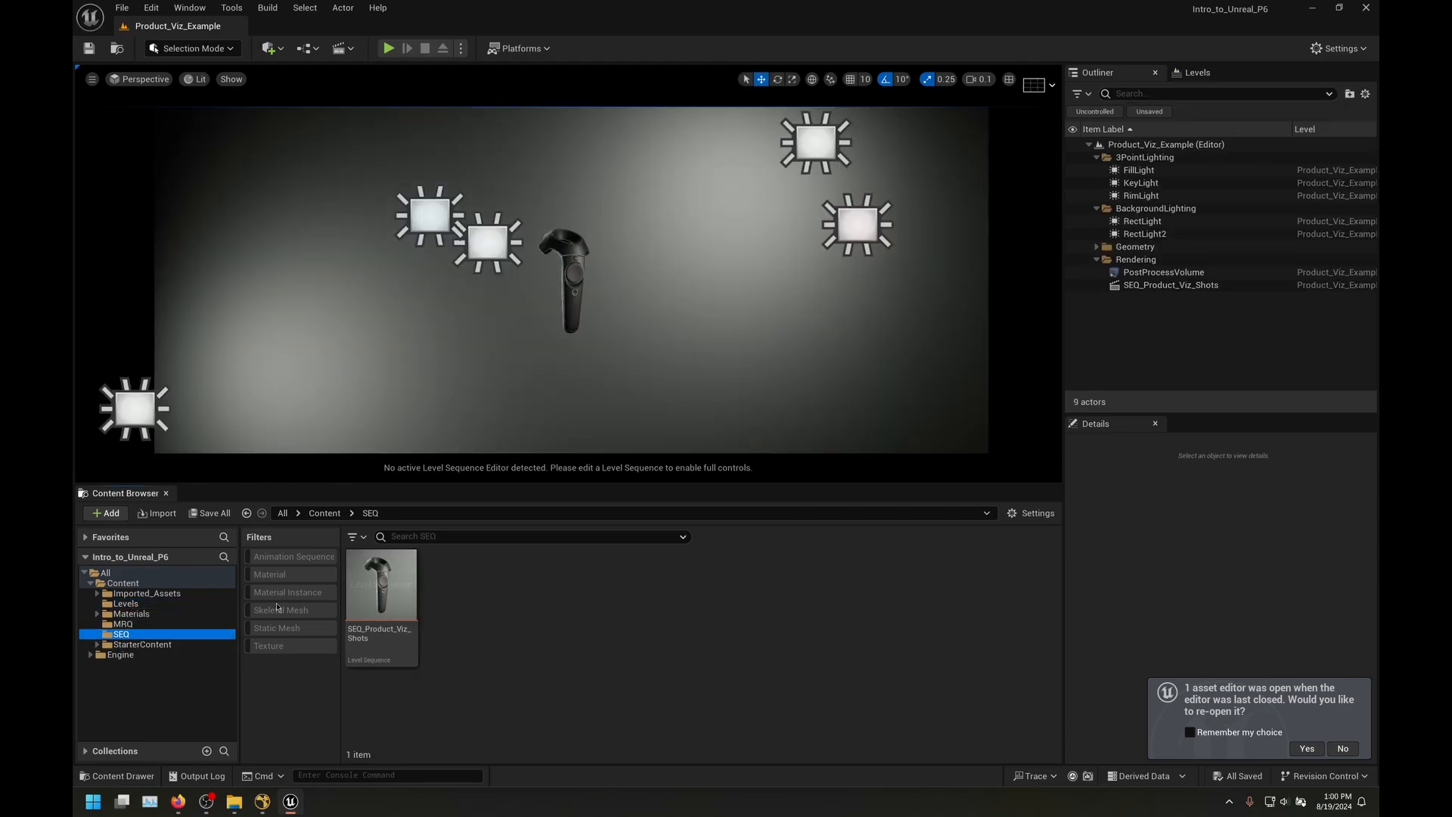
pyautogui.doubleClick(391, 583)
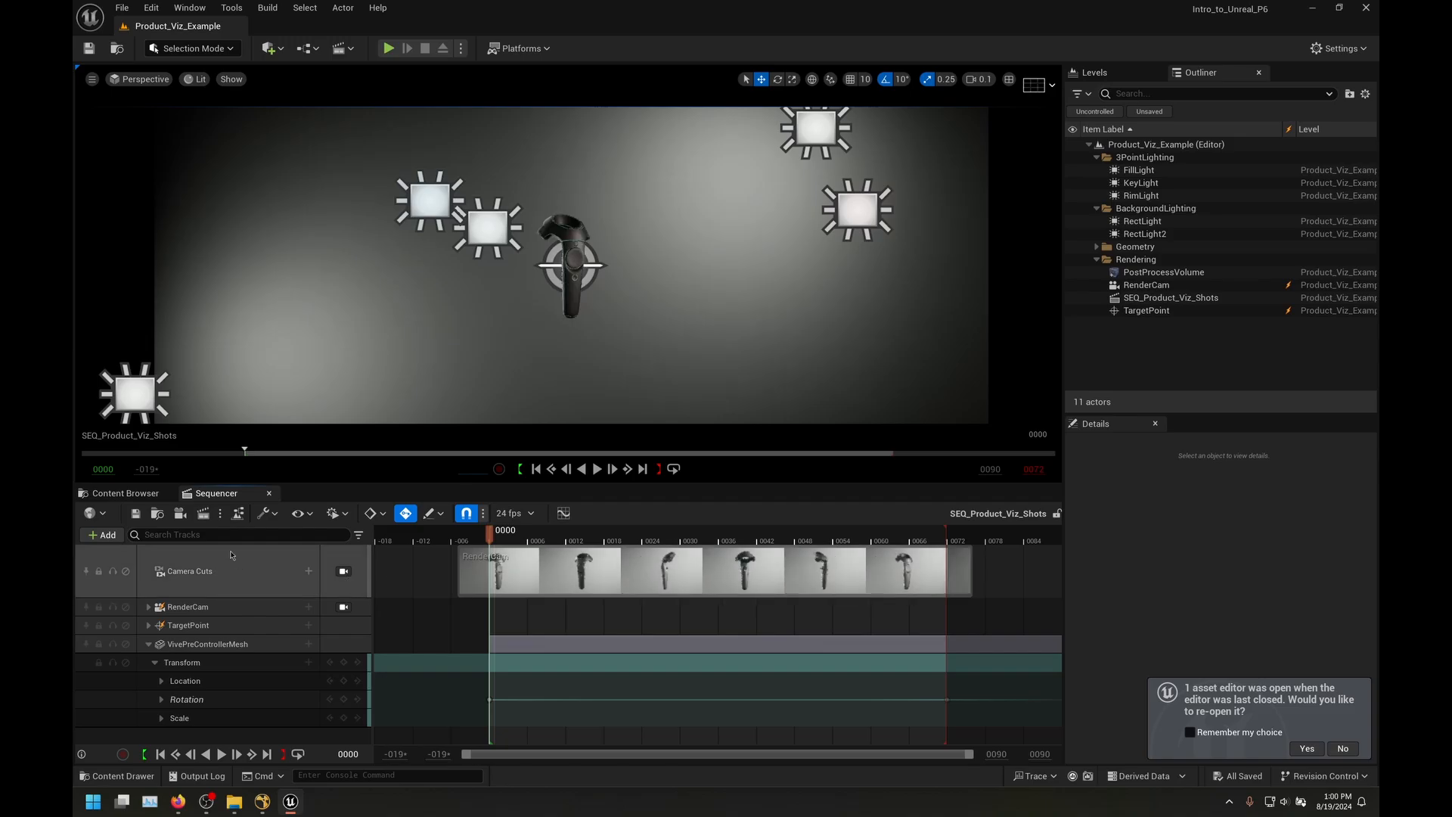
# Step: Send the sequence to the Movie Render Queue and import the MRQ_Pathtrace_1080p_24fps preset into its job, discarding the unsaved configuration
pyautogui.click(212, 512)
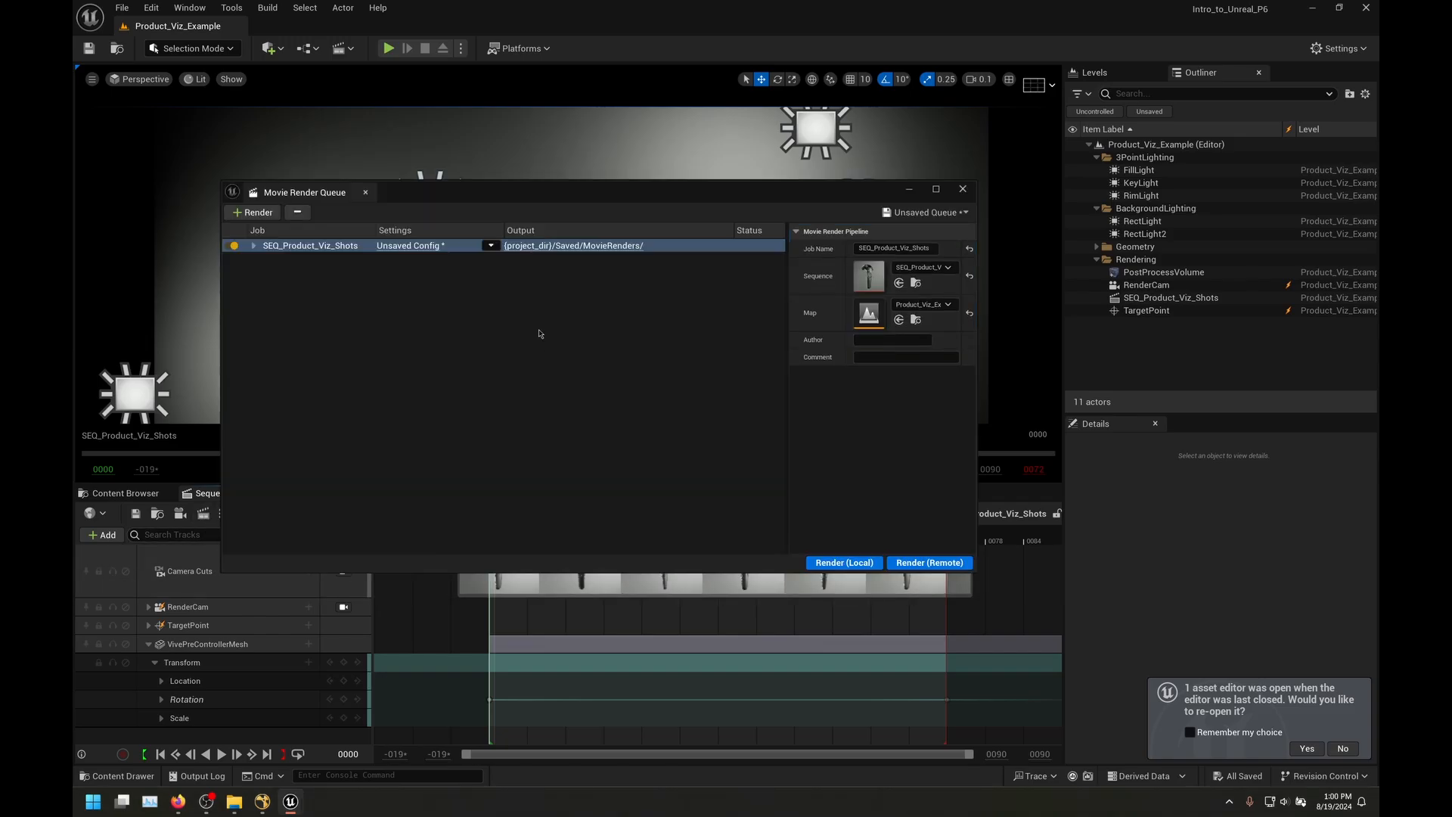
pyautogui.click(435, 255)
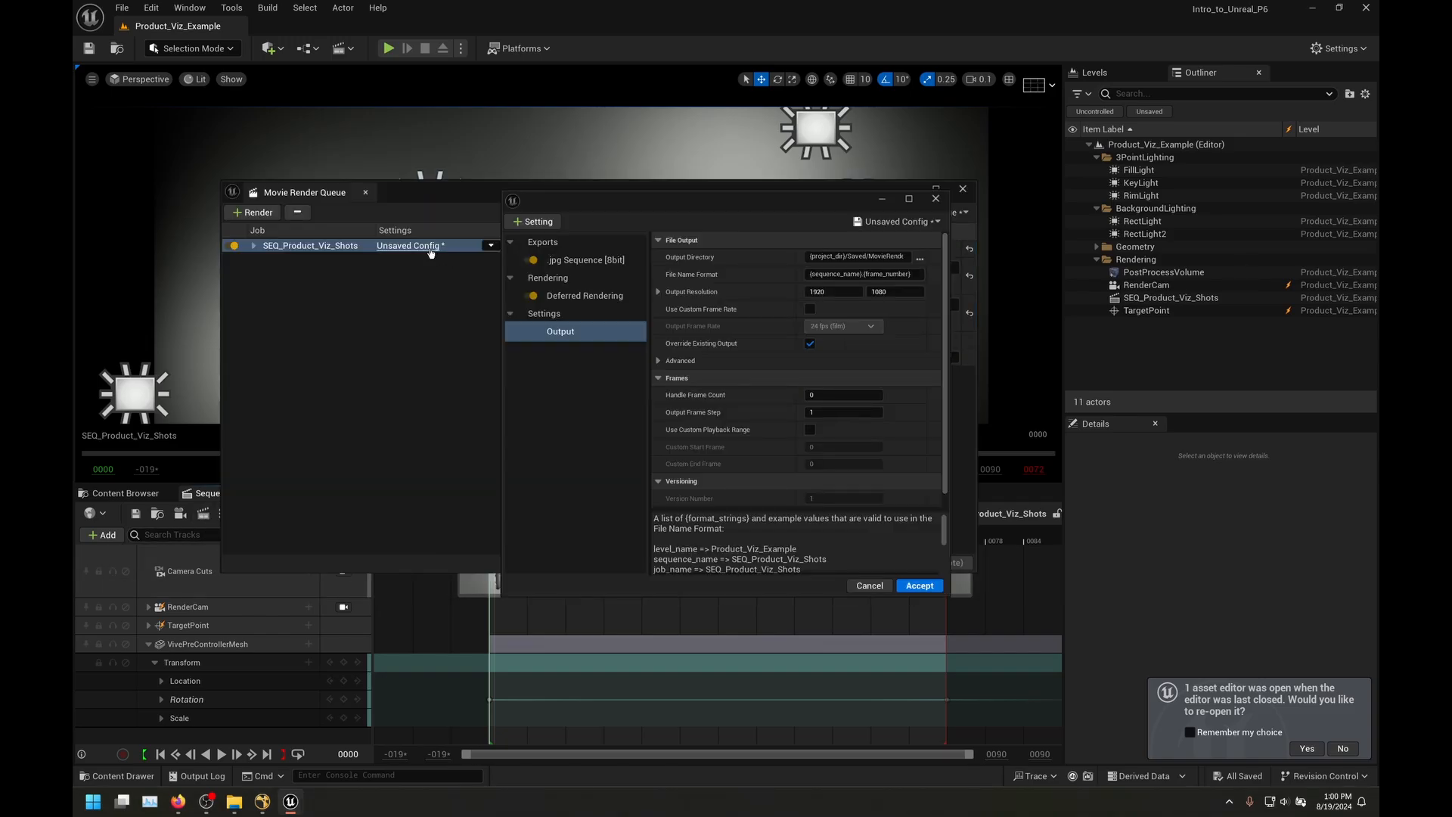
pyautogui.click(881, 223)
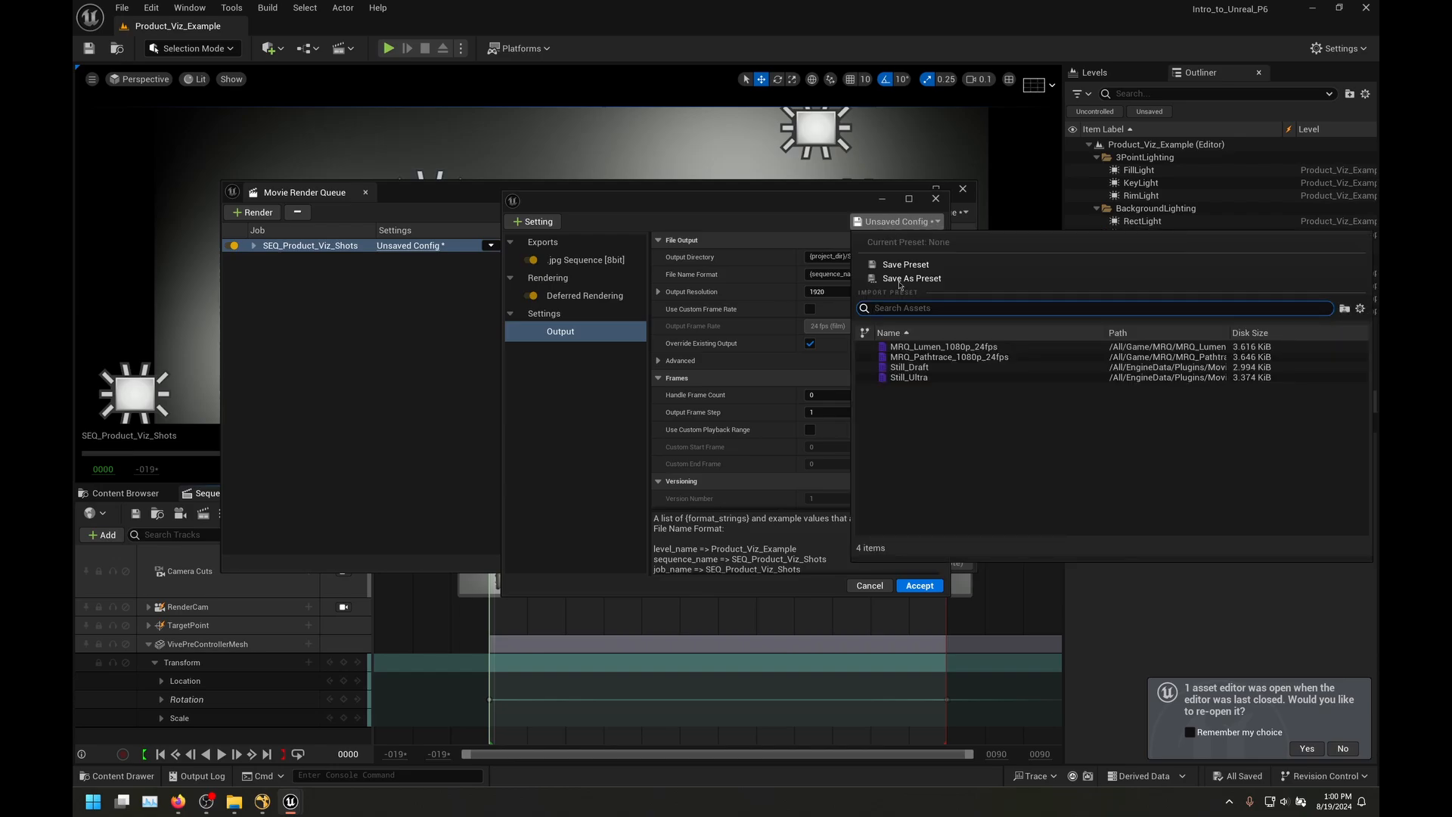
pyautogui.click(937, 362)
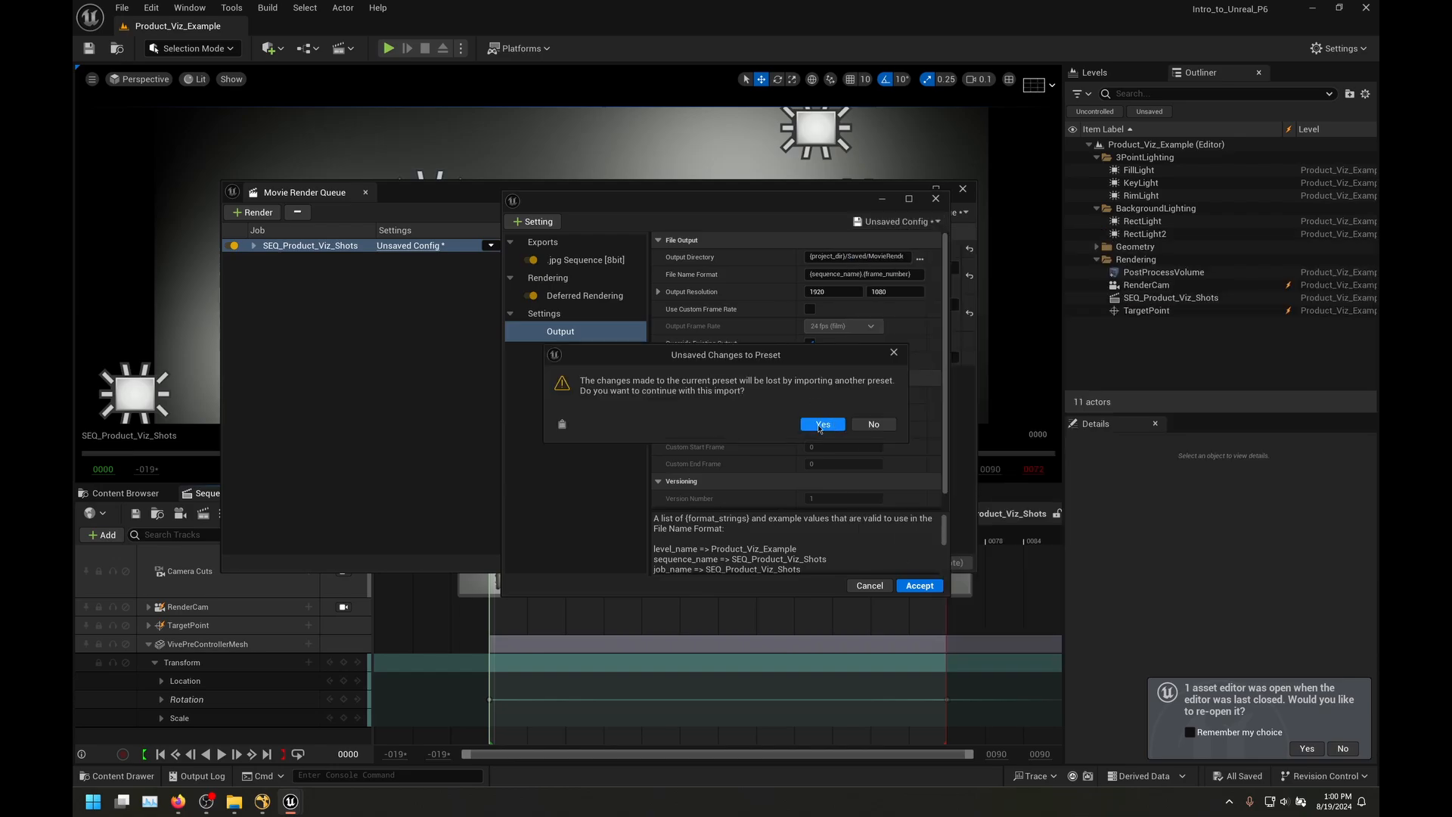
pyautogui.click(821, 425)
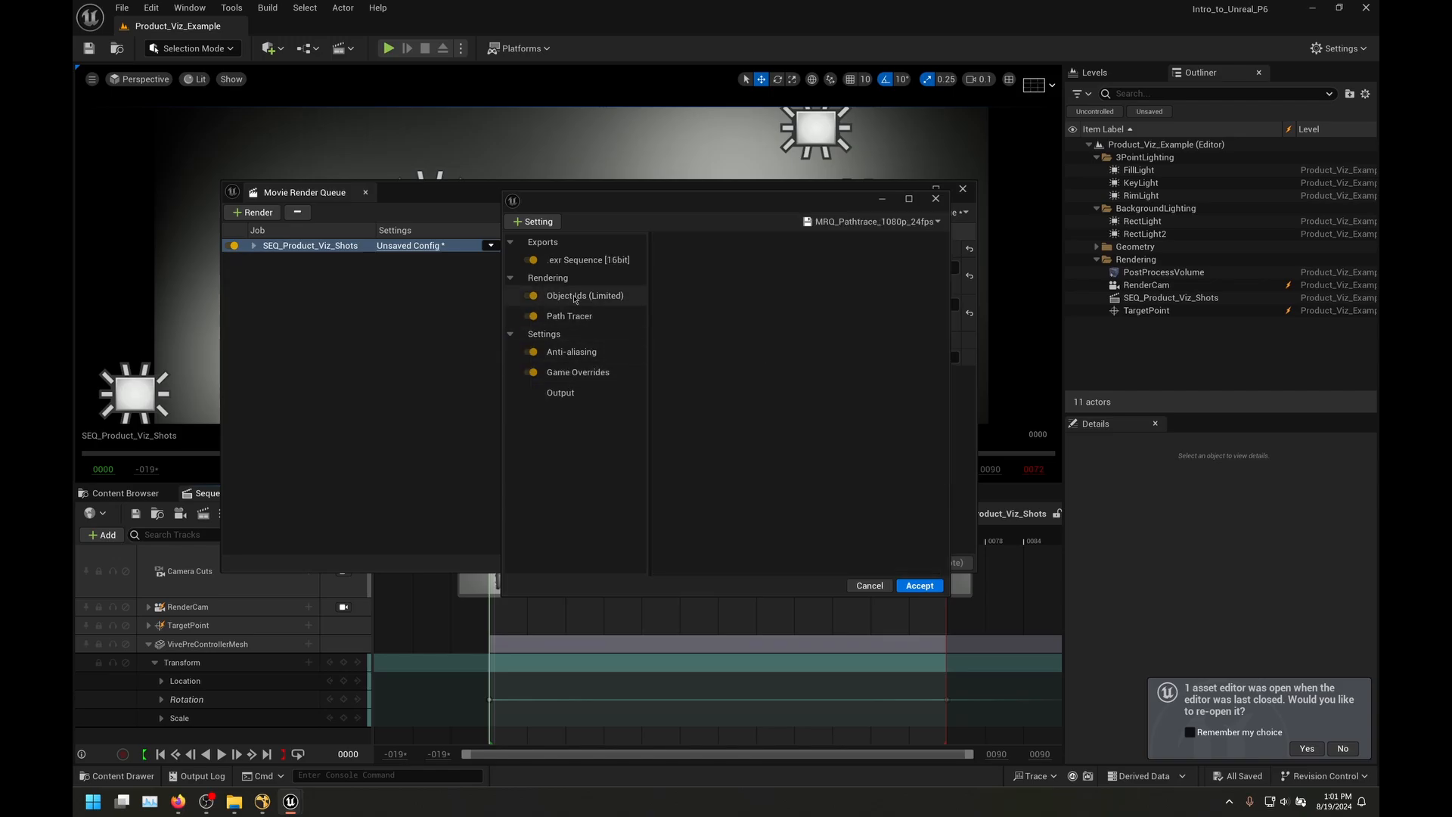
# Step: Add a Console Variables setting to the preset with r.PathTracing.SpatialDenoiser.Type set to 1.0
pyautogui.click(534, 221)
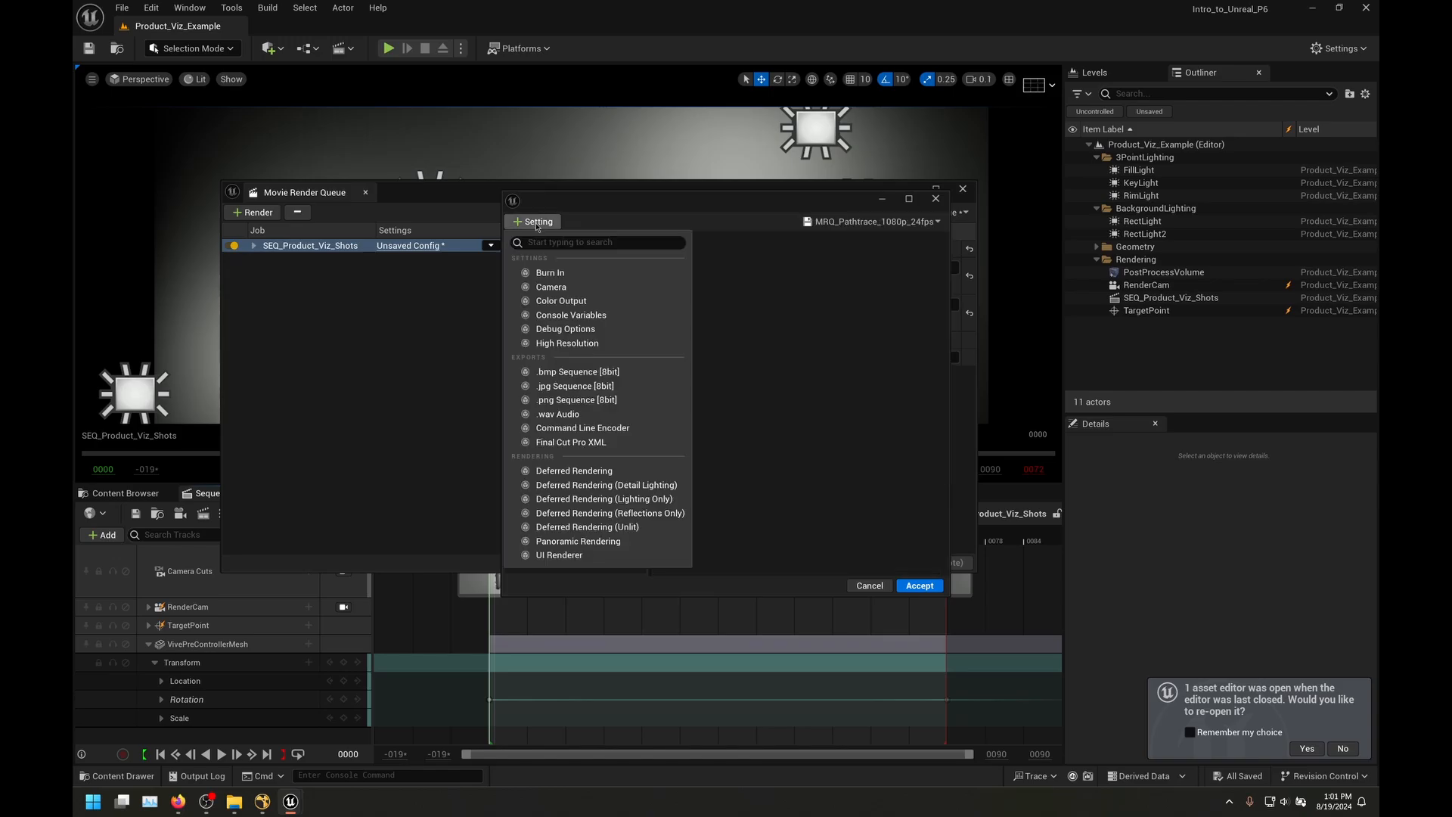
pyautogui.click(583, 316)
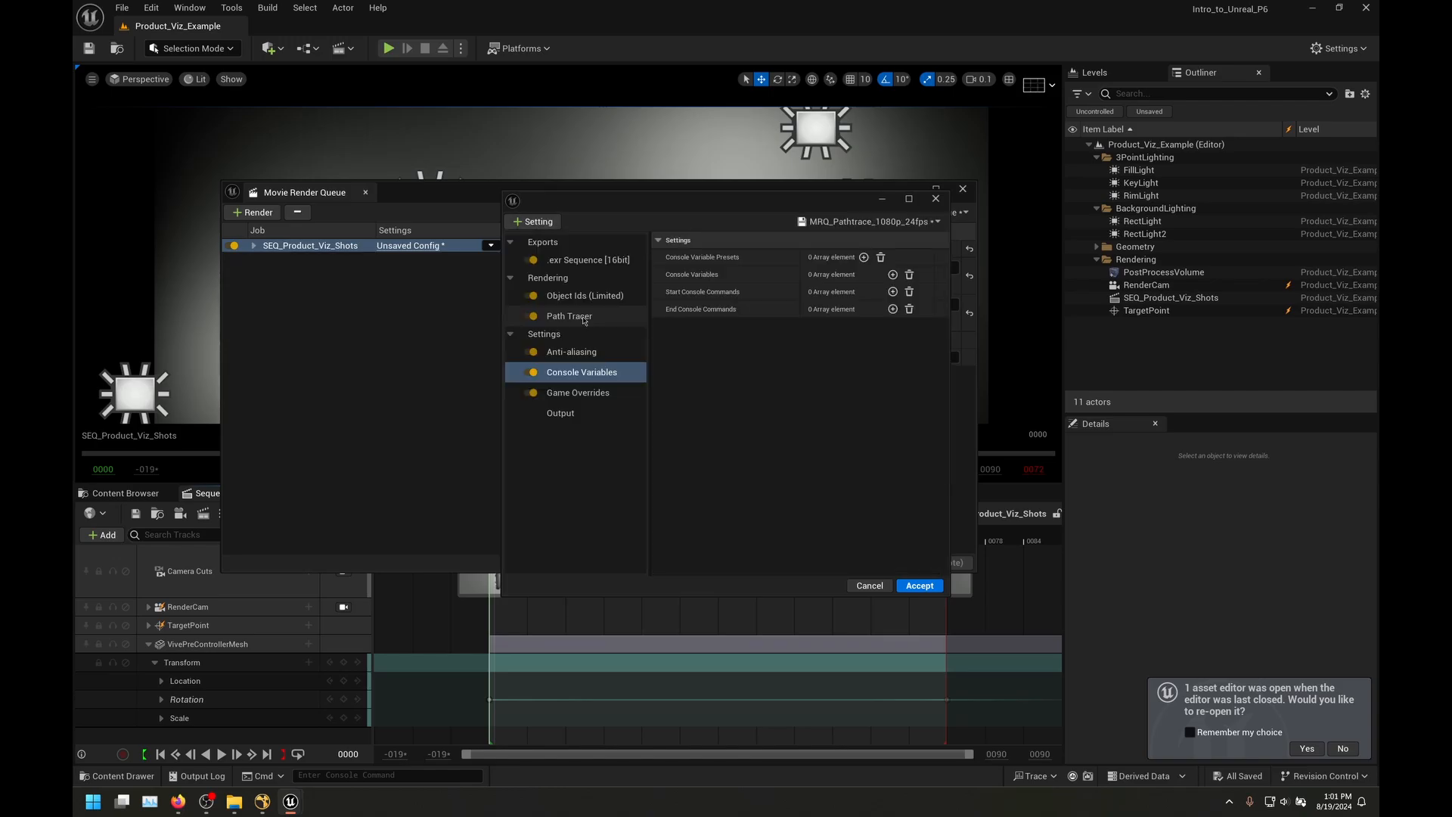
pyautogui.click(893, 274)
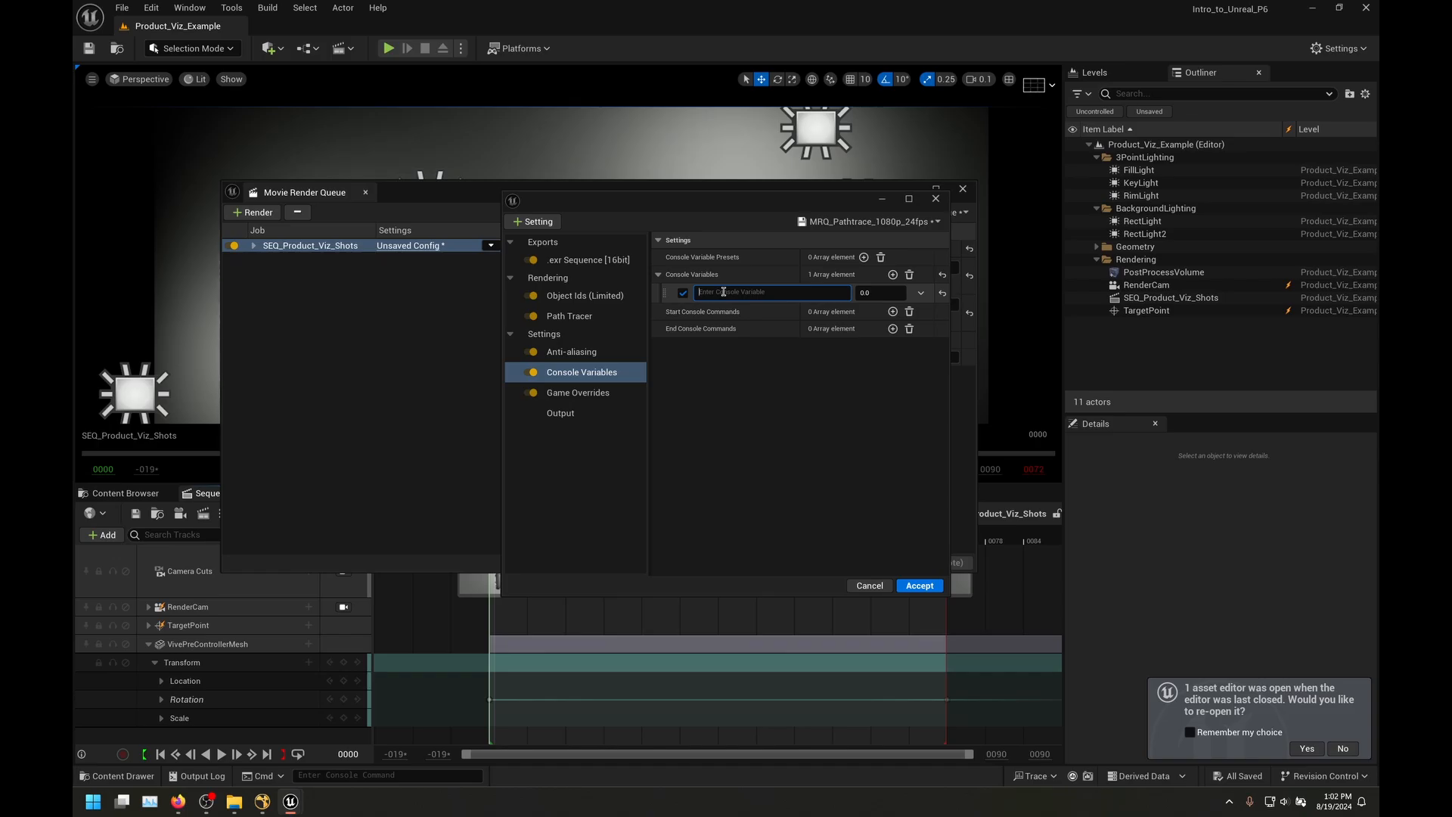
pyautogui.write('r.pat')
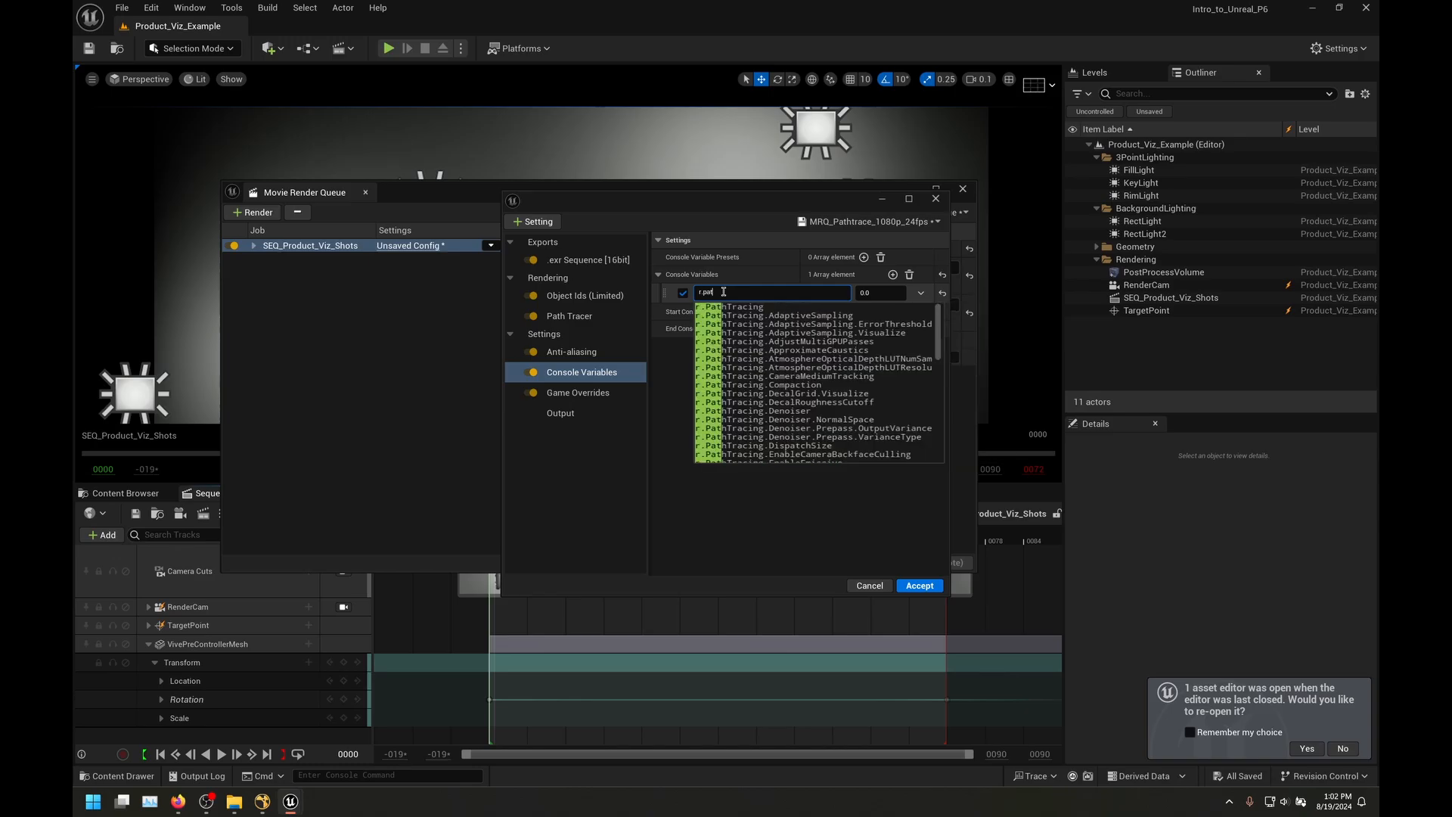
pyautogui.write('htracing.')
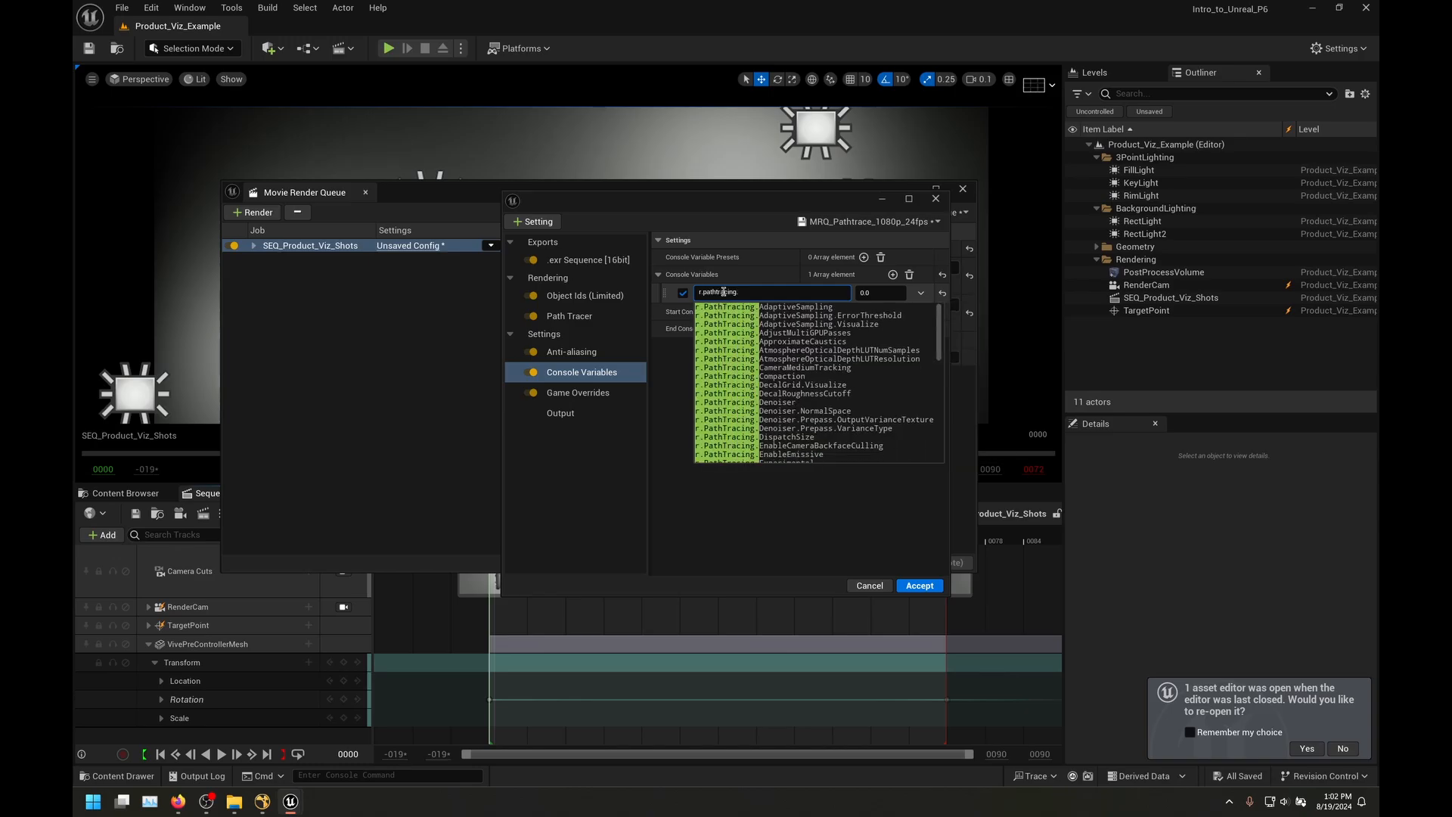
pyautogui.write('spatial')
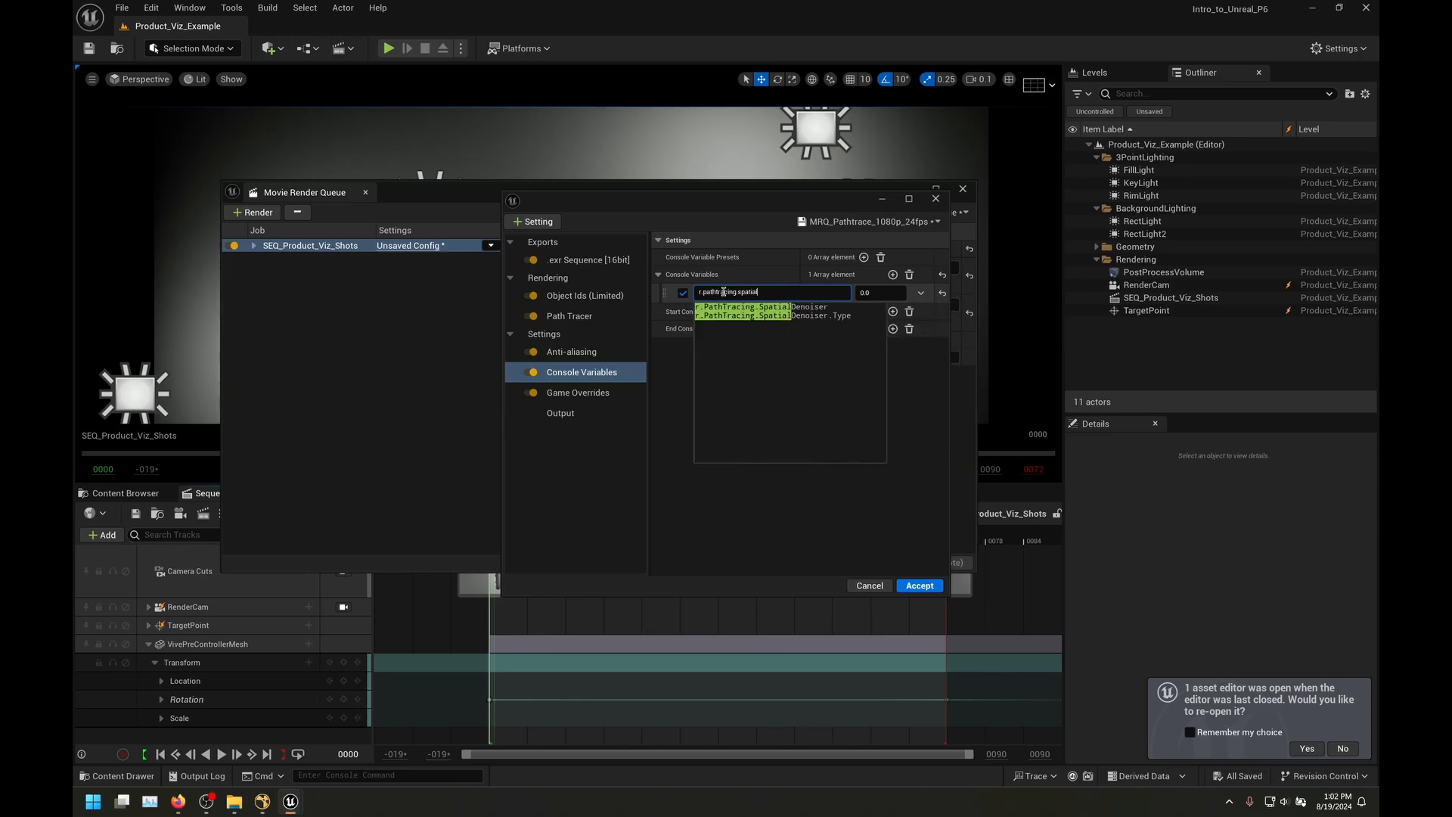
pyautogui.click(830, 316)
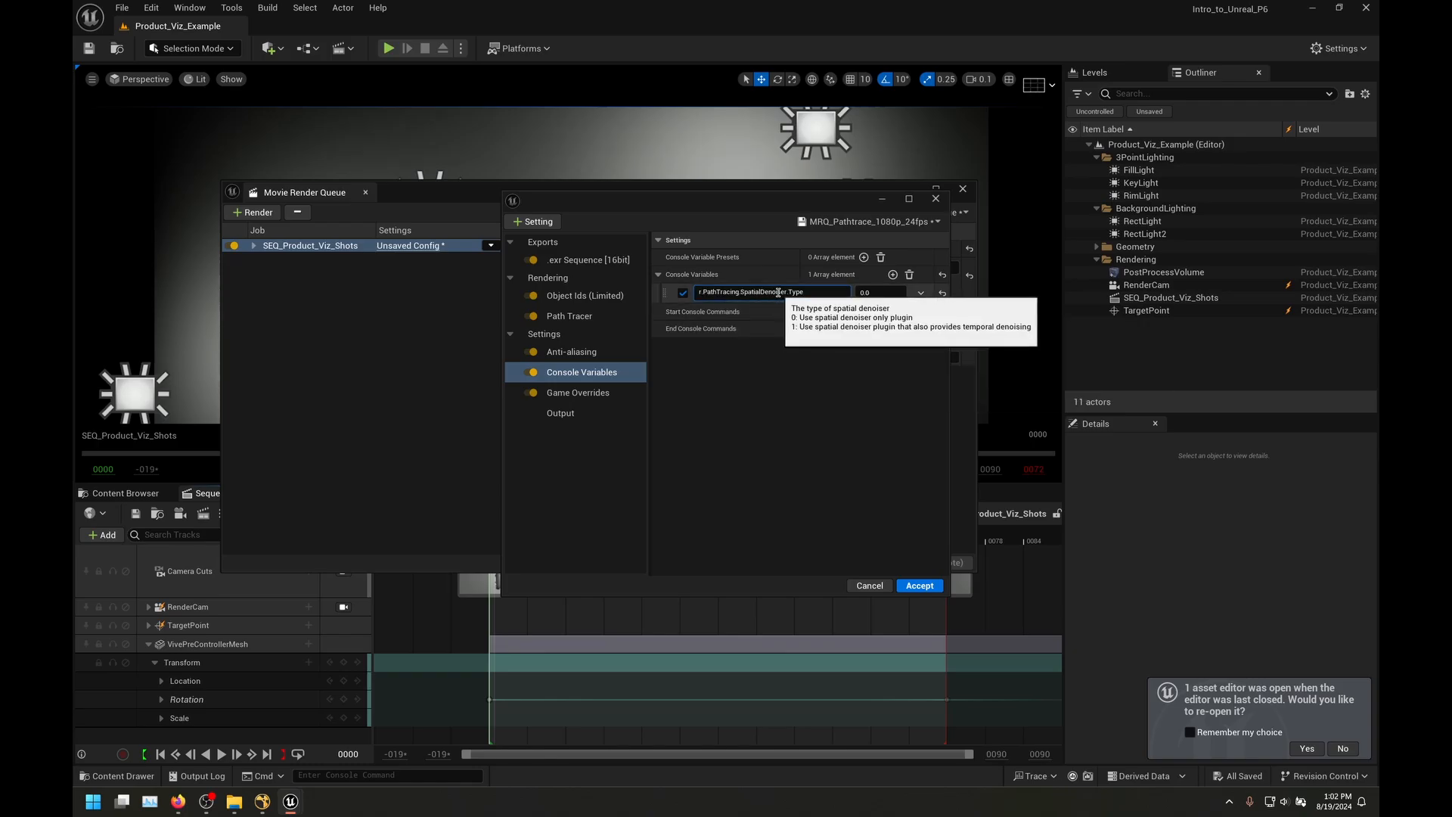
pyautogui.click(898, 293)
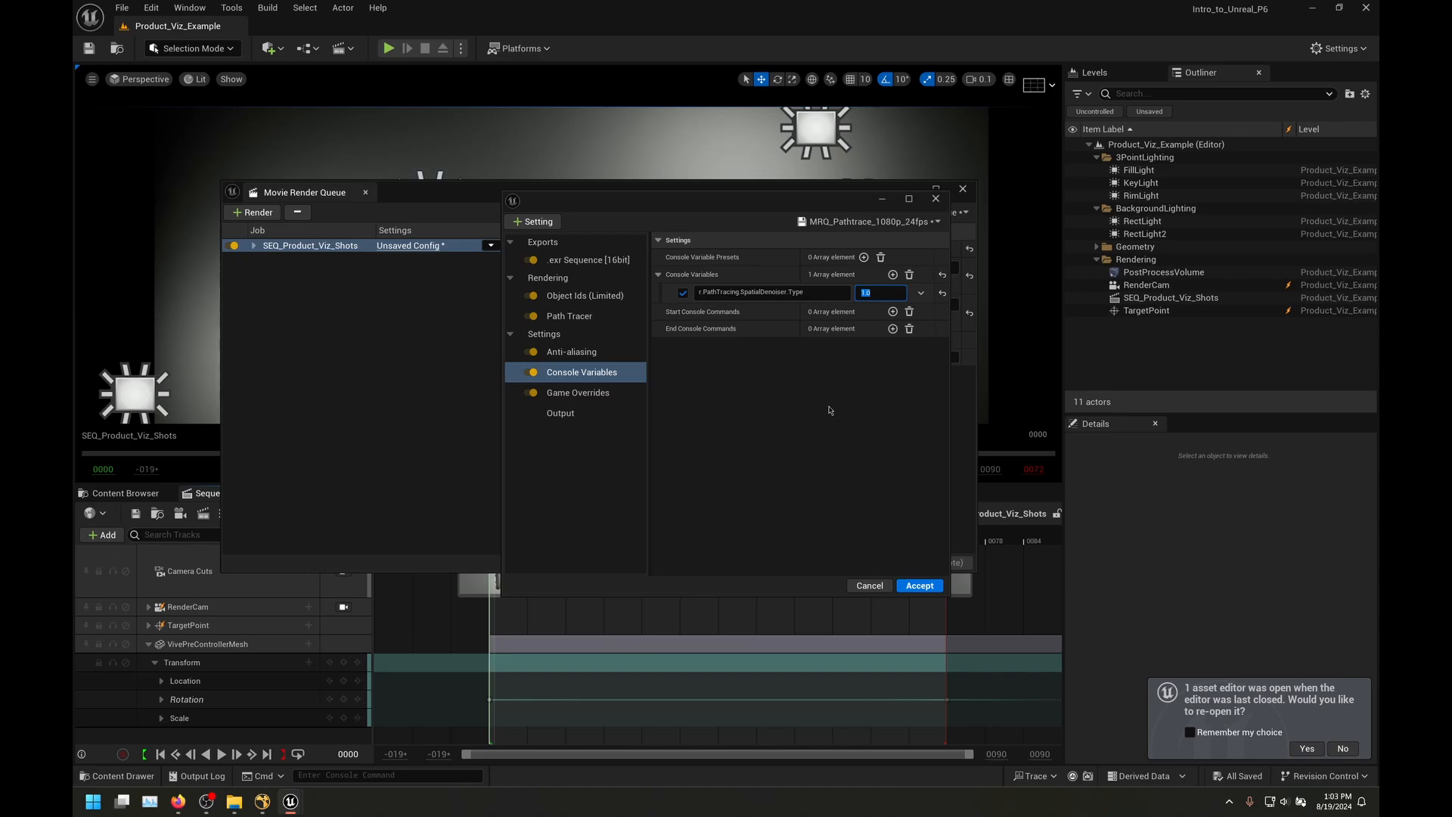
# Step: Set the anti-aliasing spatial sample count to 64 and temporal sample count to 8, save the path-trace preset and accept the settings
pyautogui.click(597, 352)
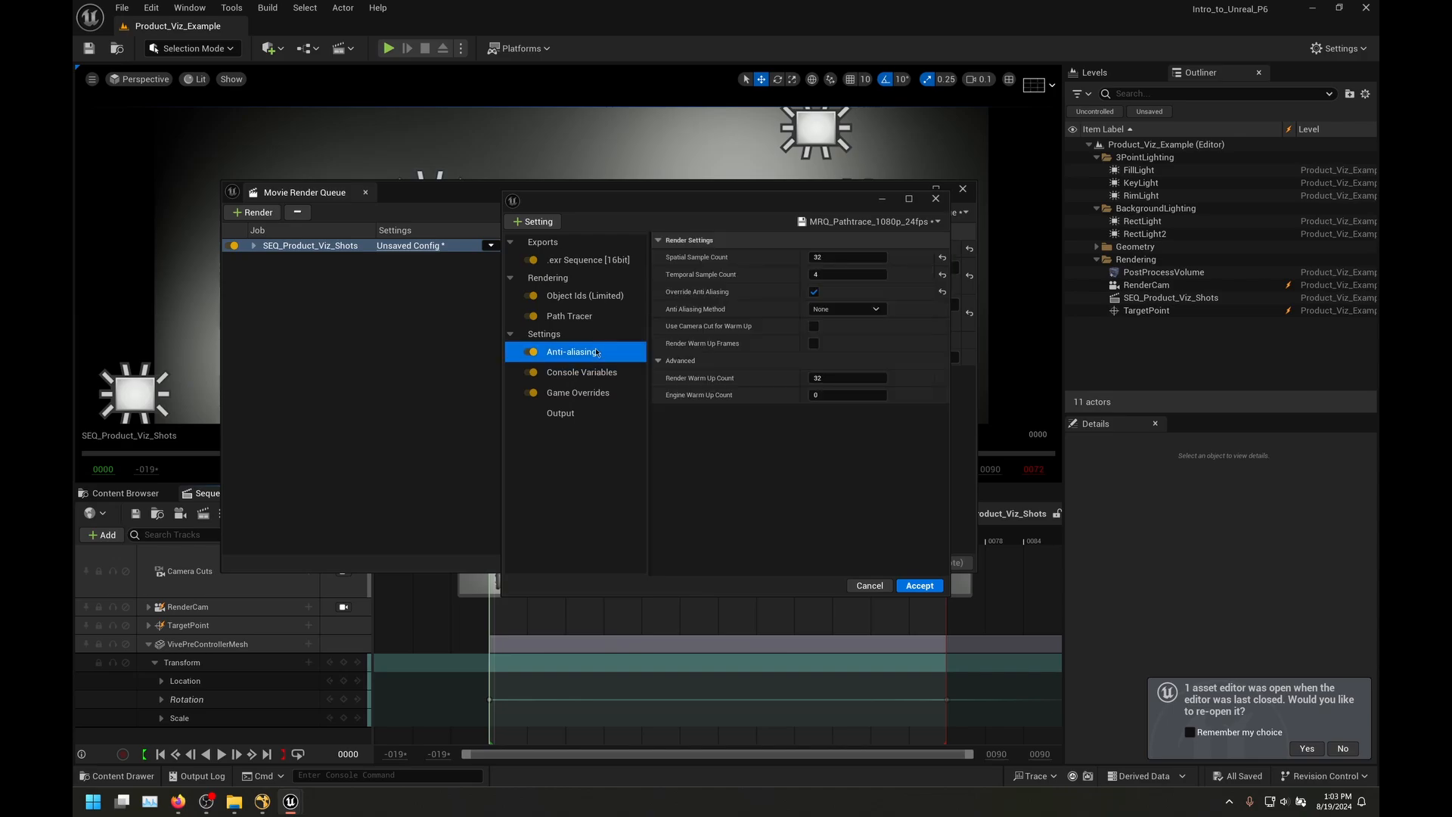
pyautogui.click(842, 256)
pyautogui.write('64')
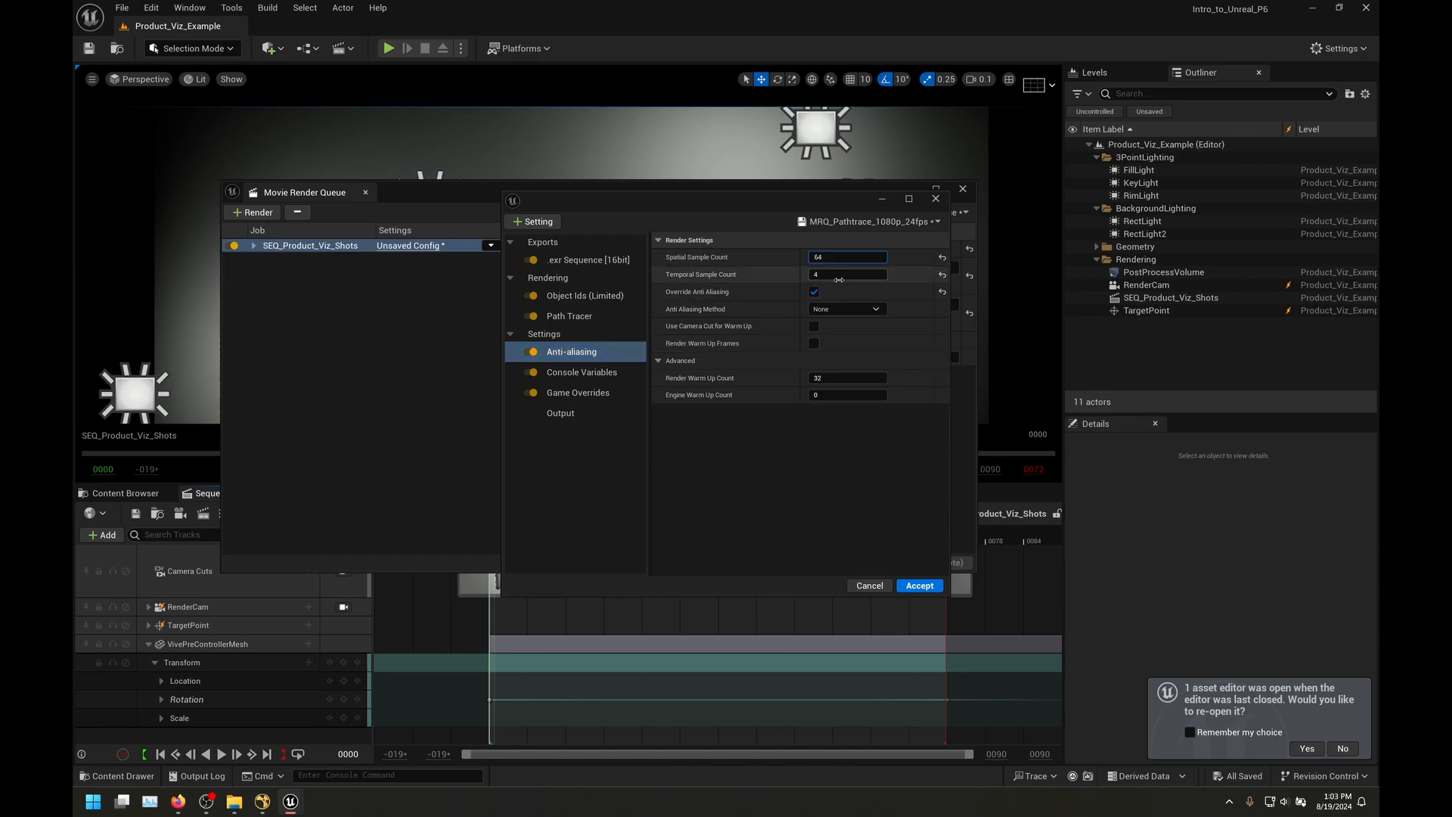
pyautogui.click(843, 275)
pyautogui.write('8')
pyautogui.click(870, 221)
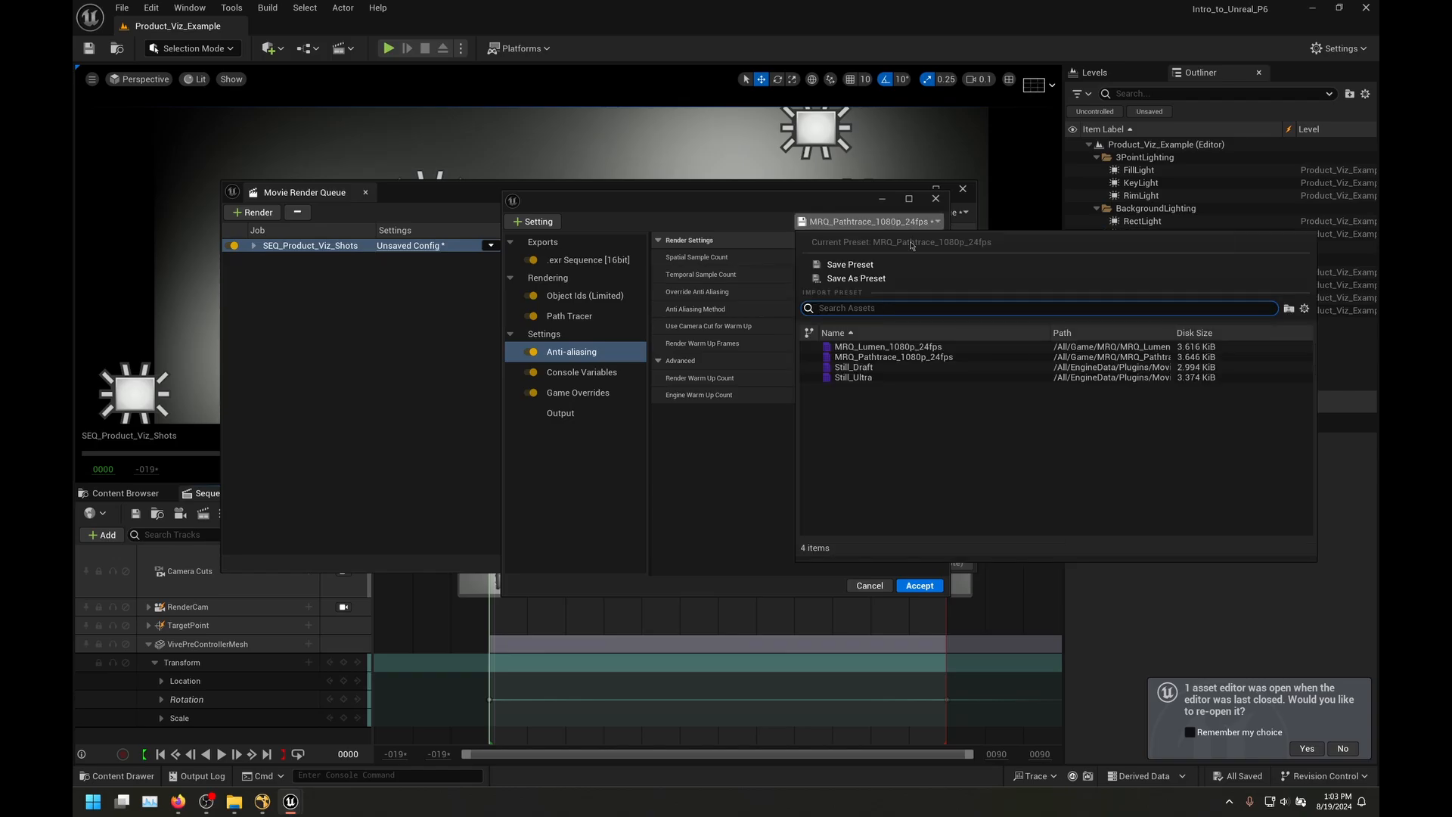
pyautogui.click(874, 264)
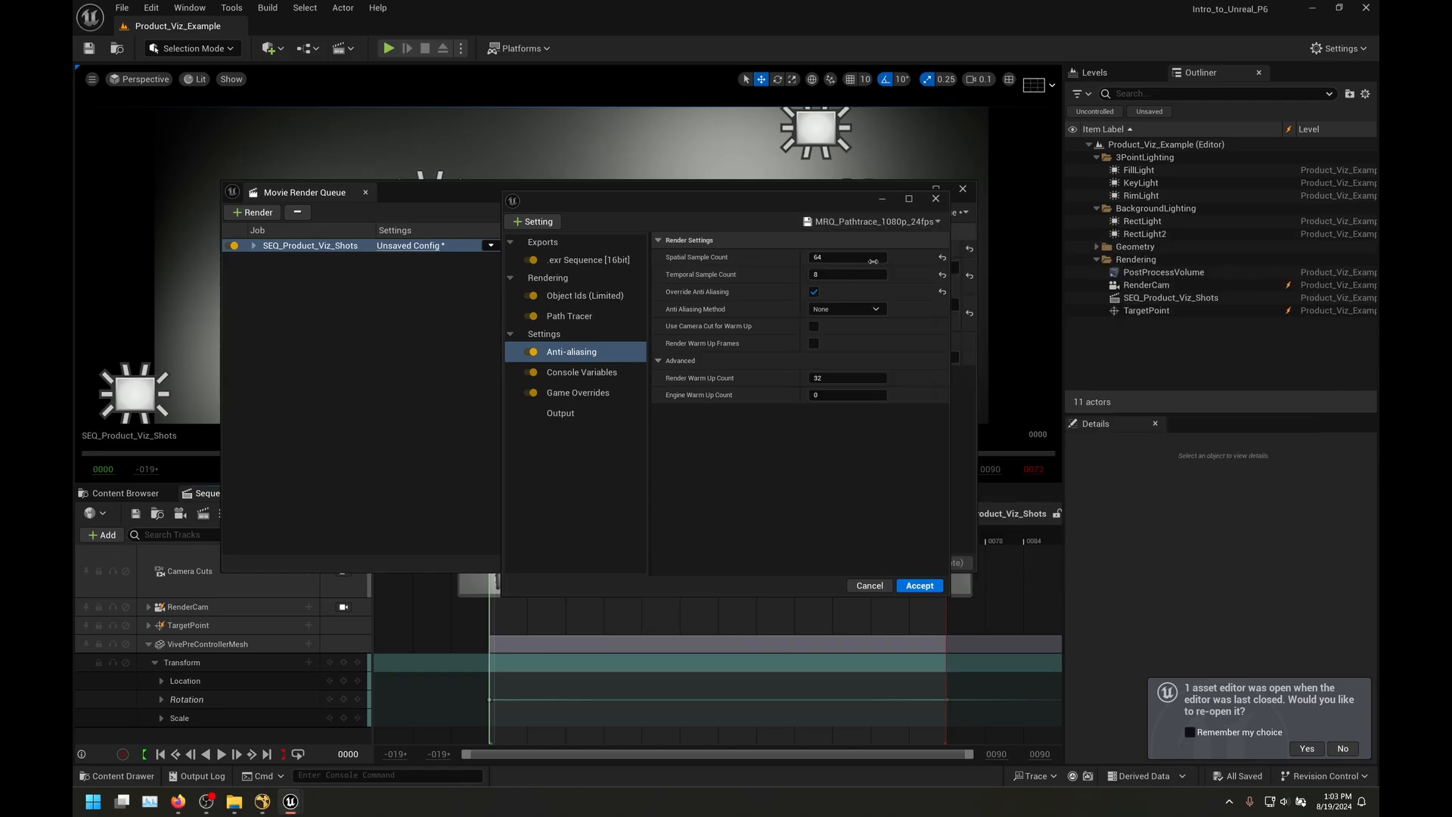
pyautogui.click(921, 585)
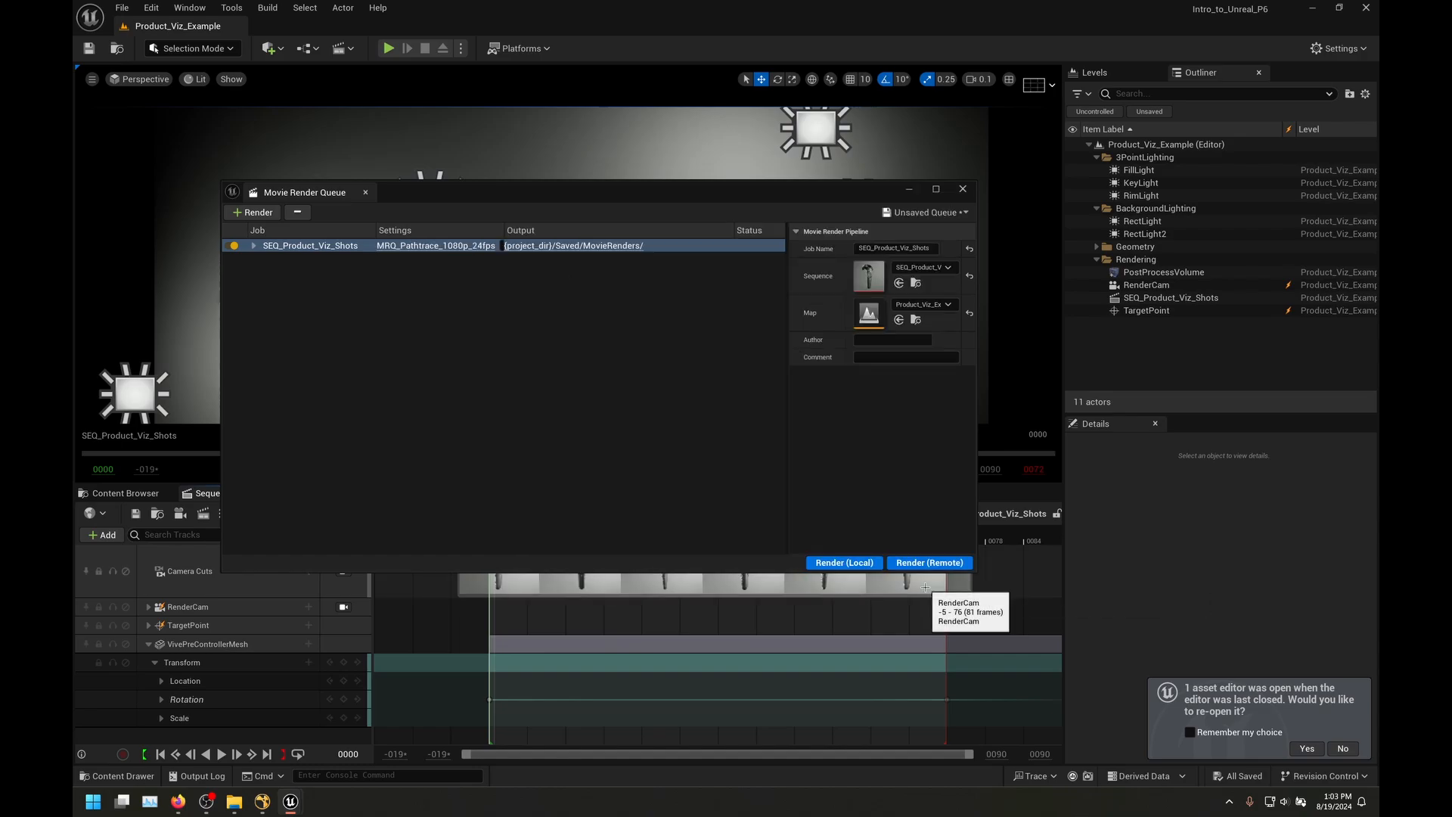
# Step: Render the SEQ_Product_Viz_Shots job locally and close the message log
pyautogui.click(844, 563)
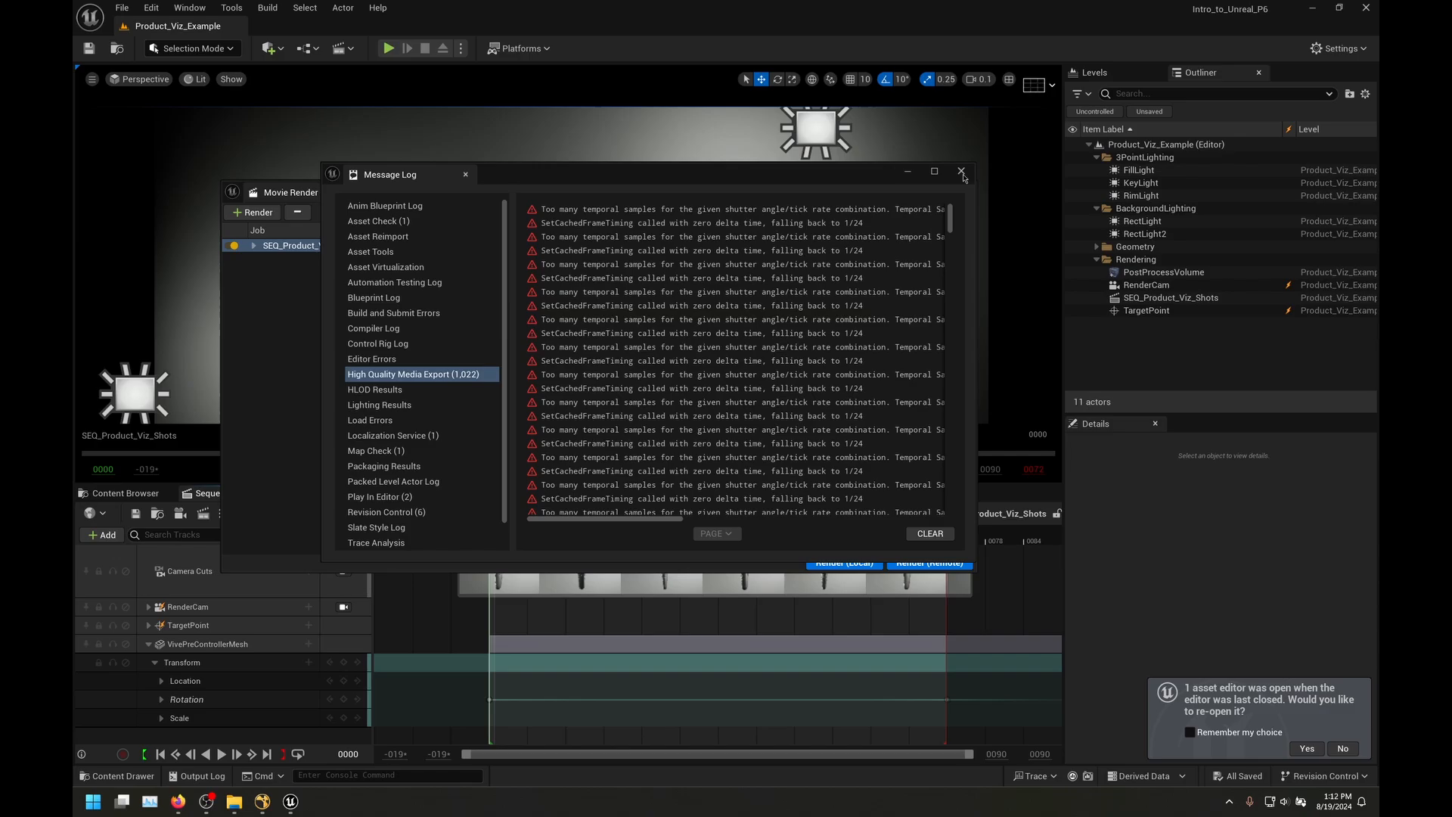
pyautogui.click(961, 171)
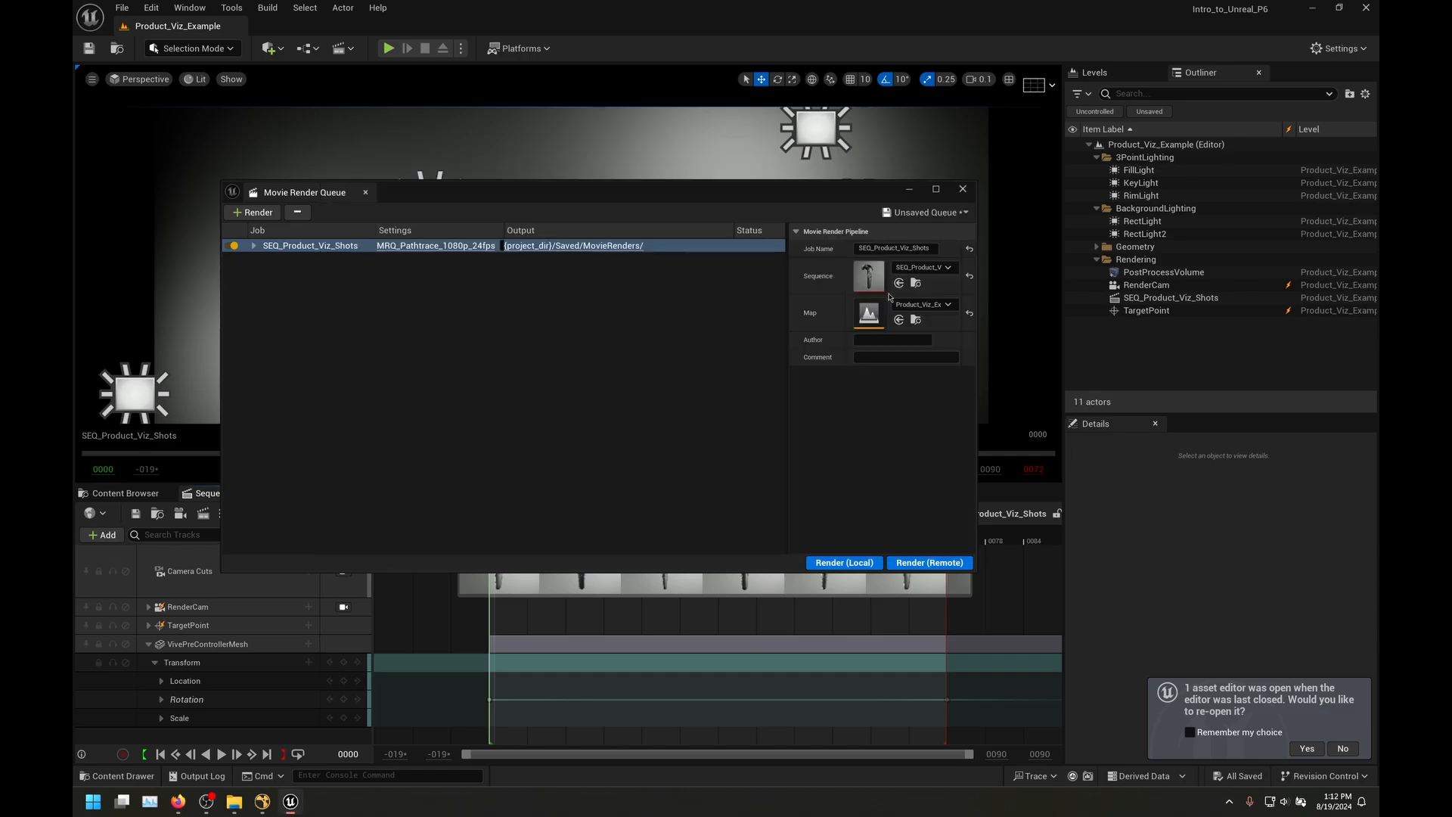
# Step: Switch to Nuke, reload the rendered frames in Read1 and play the turntable from the start in the maximized viewer
pyautogui.click(263, 810)
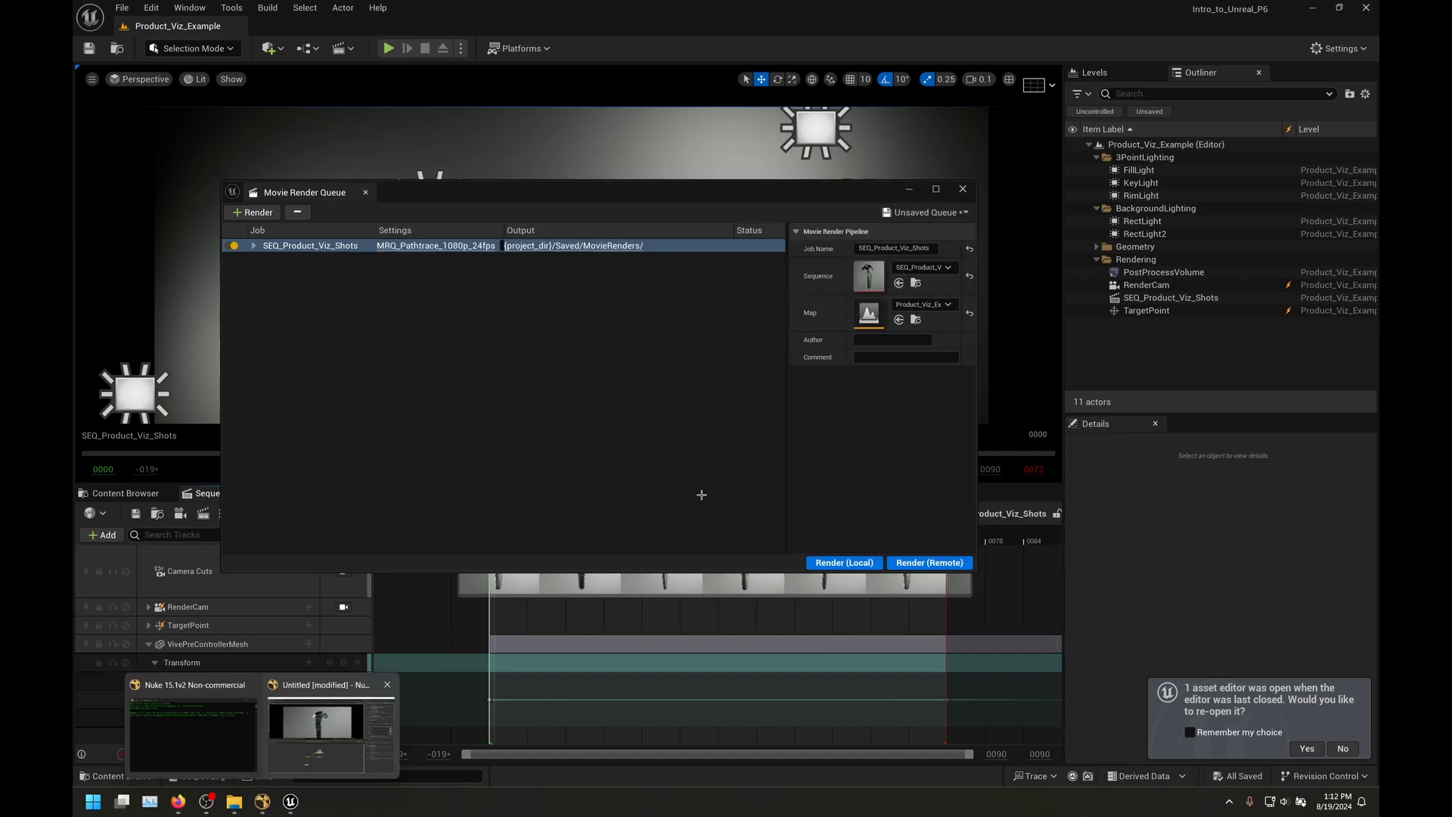
pyautogui.click(358, 730)
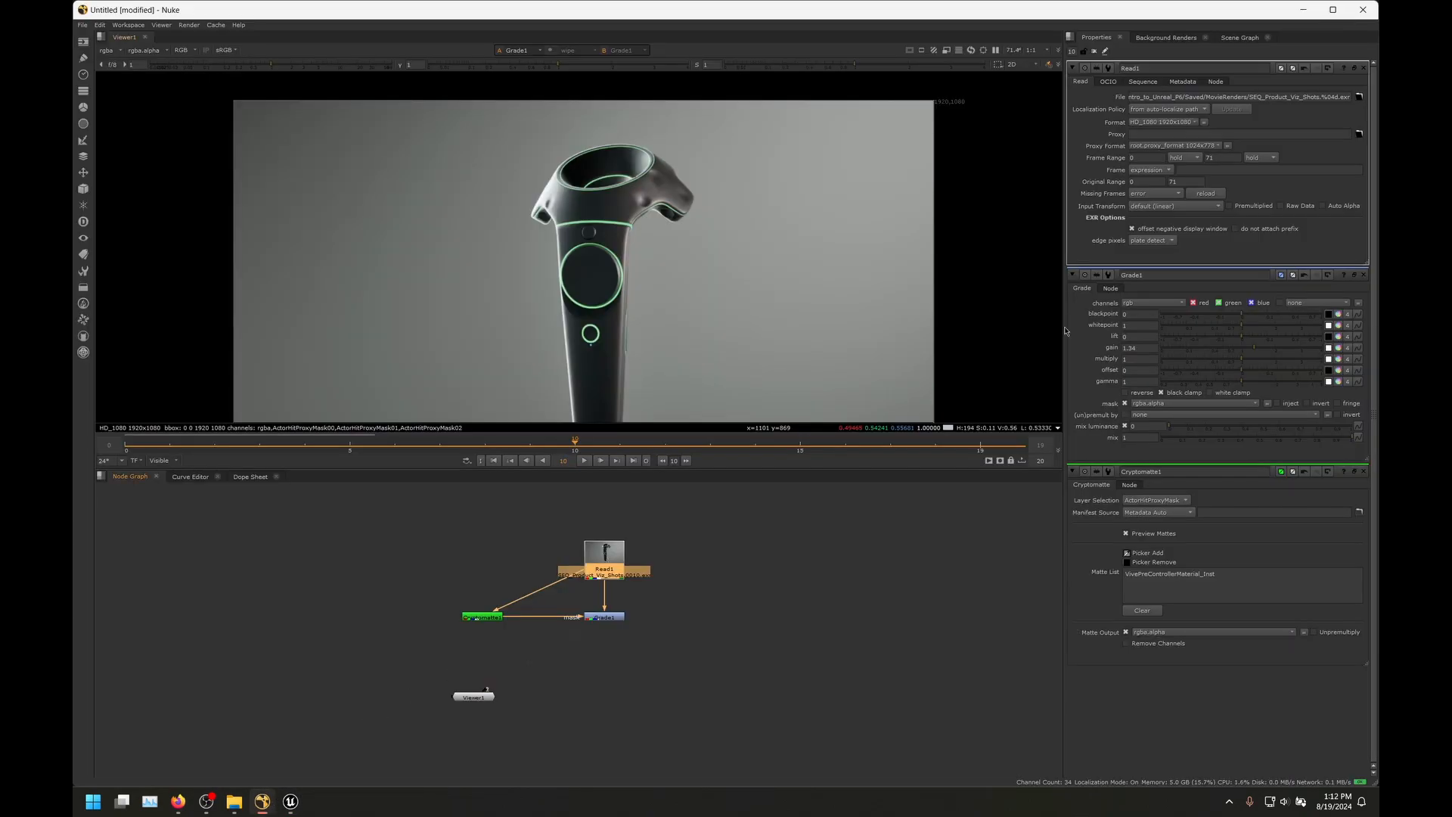
pyautogui.click(1212, 196)
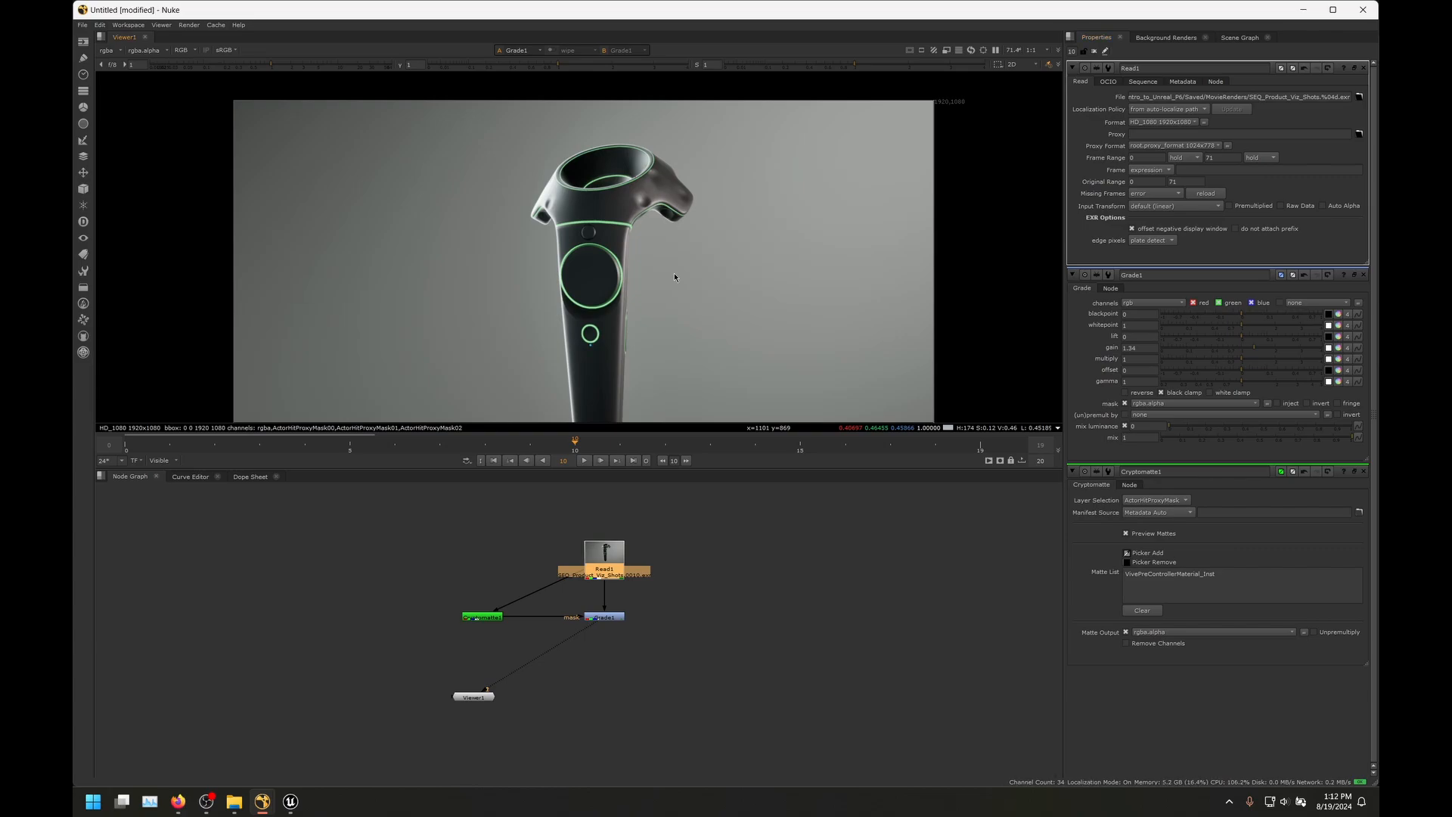
pyautogui.press('space')
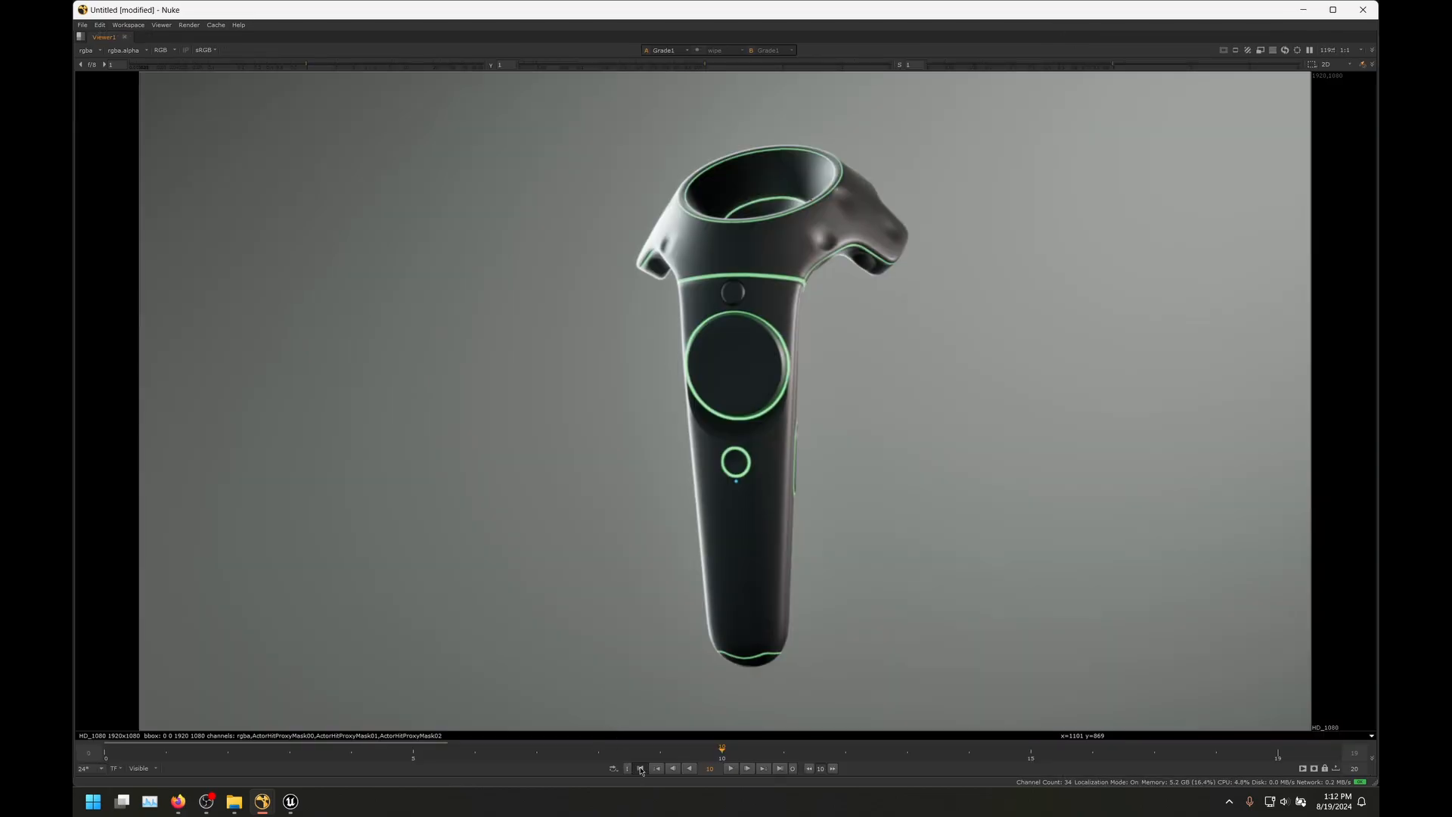
pyautogui.click(639, 769)
pyautogui.click(732, 769)
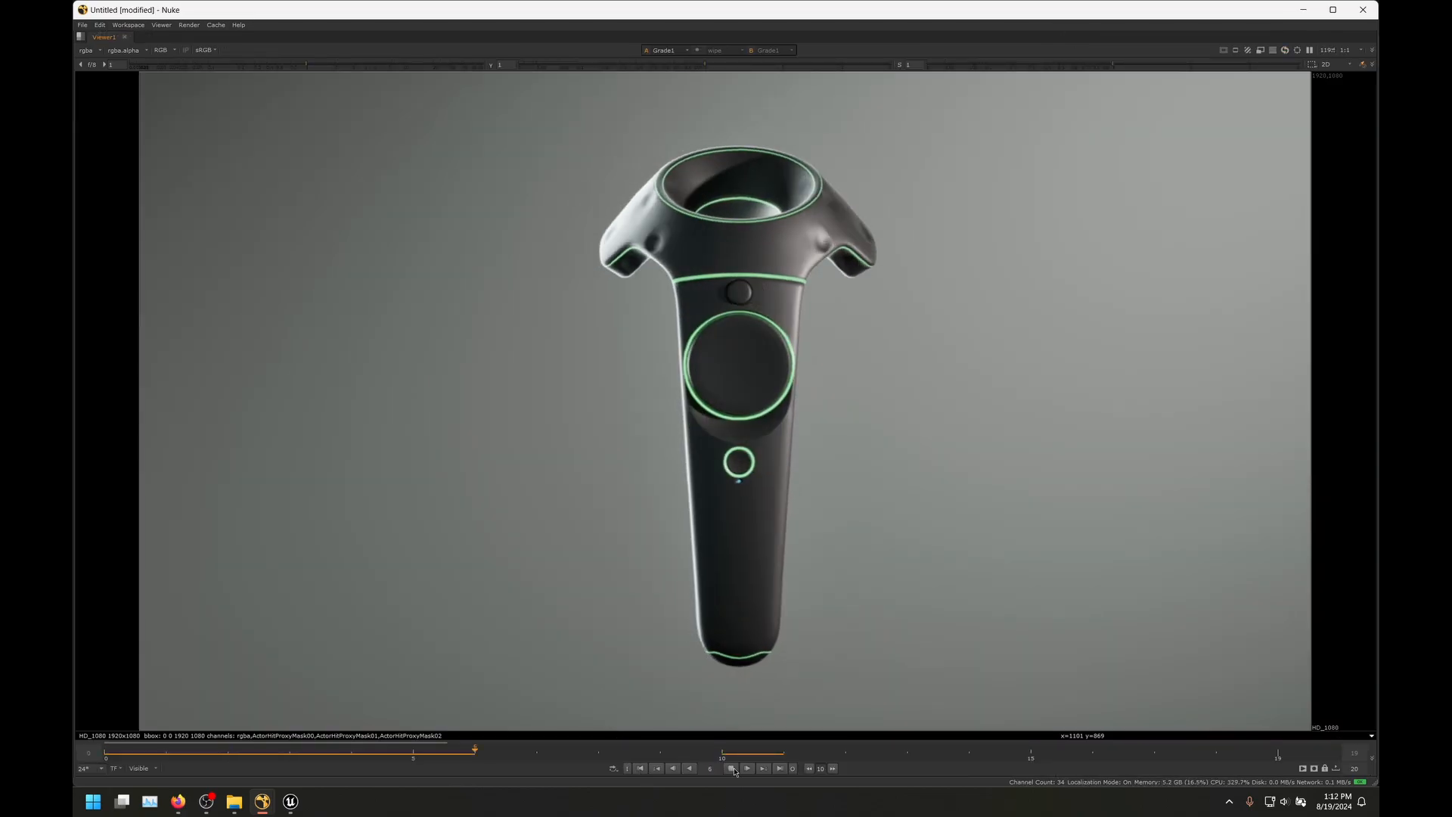
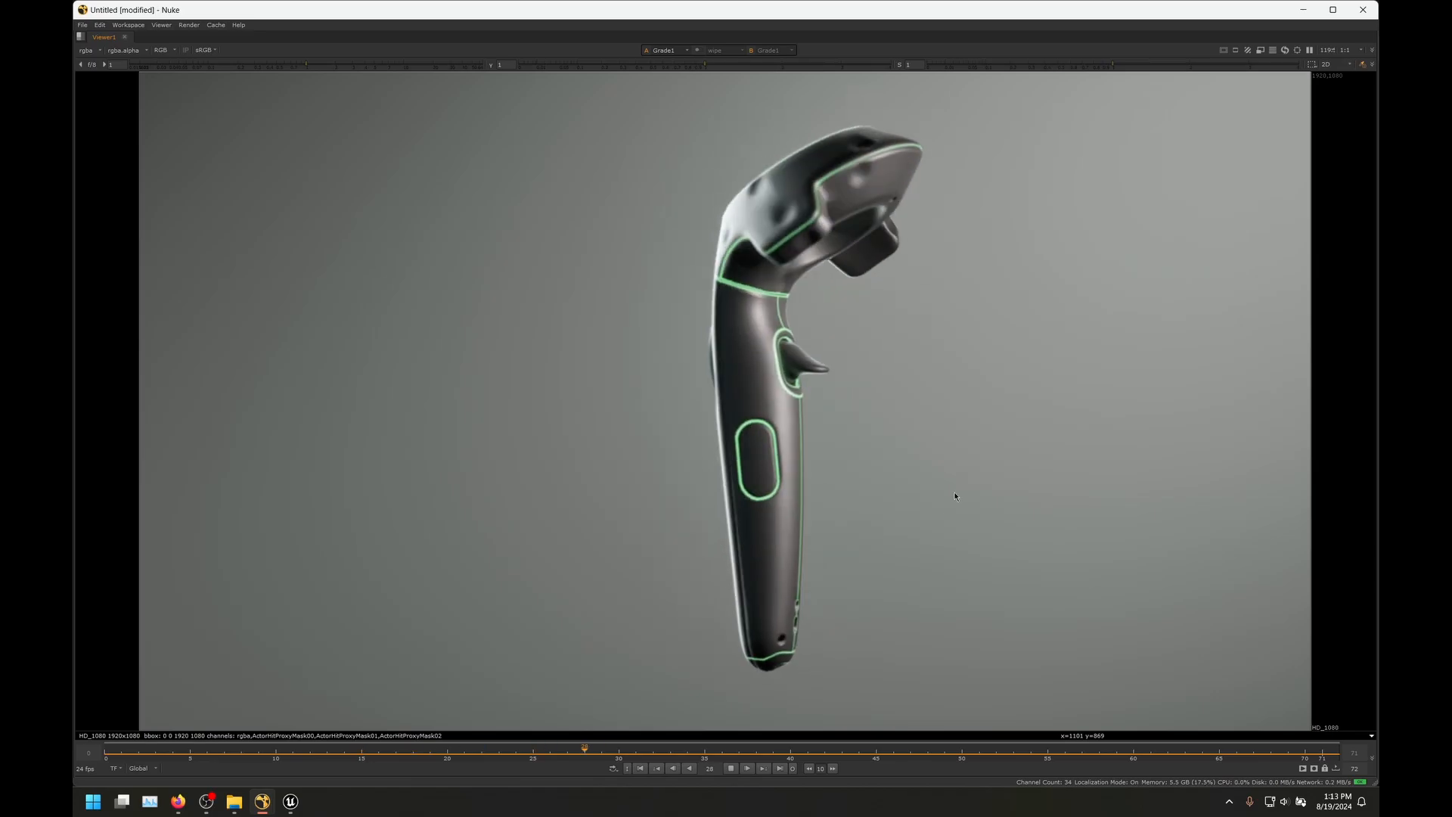
pyautogui.click(732, 769)
# Step: Switch back to the Unreal Editor and minimize the Movie Render Queue window to uncover the level
pyautogui.moveTo(291, 800)
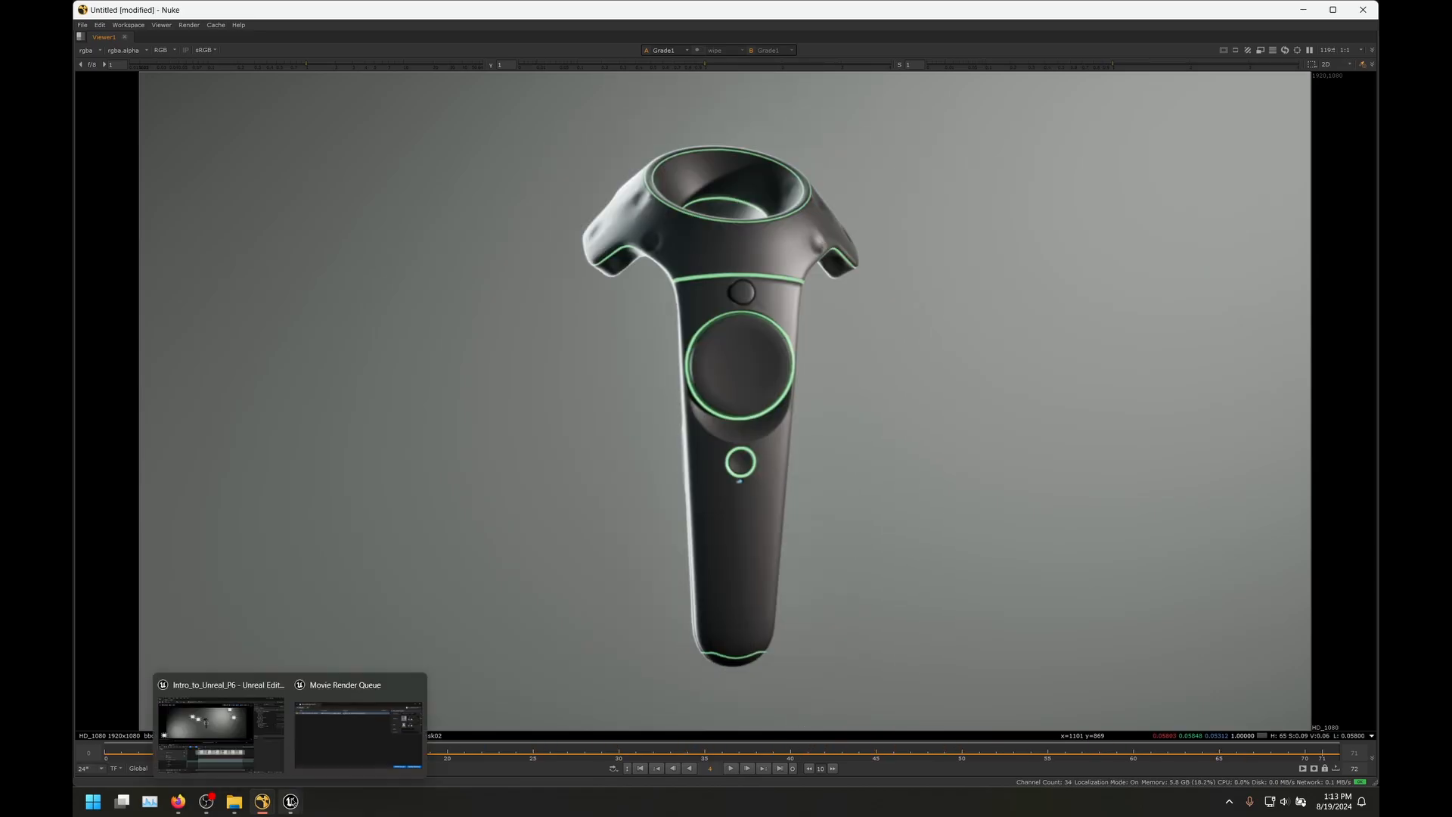
pyautogui.click(355, 737)
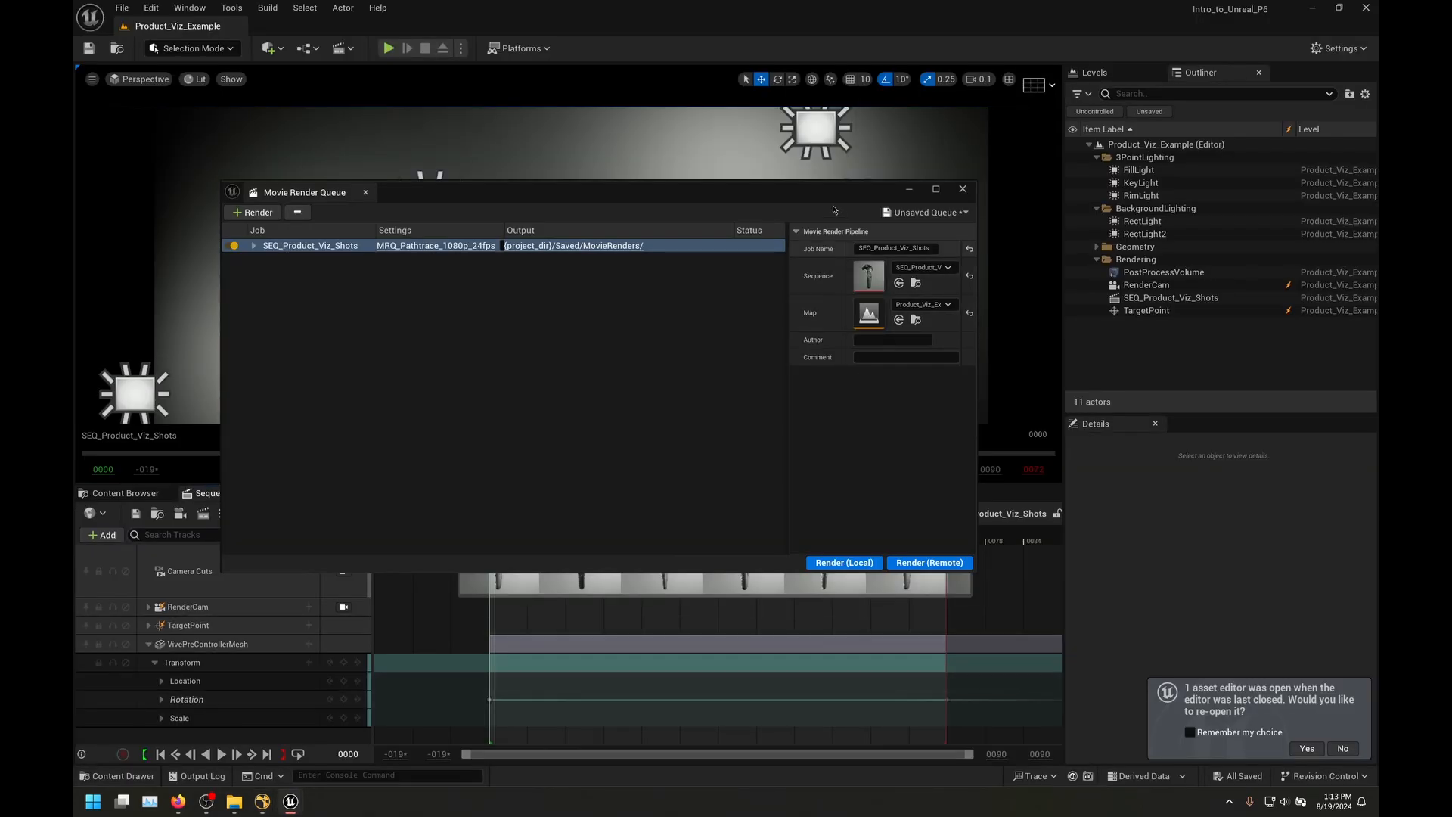
pyautogui.moveTo(807, 198); pyautogui.dragTo(677, 115)
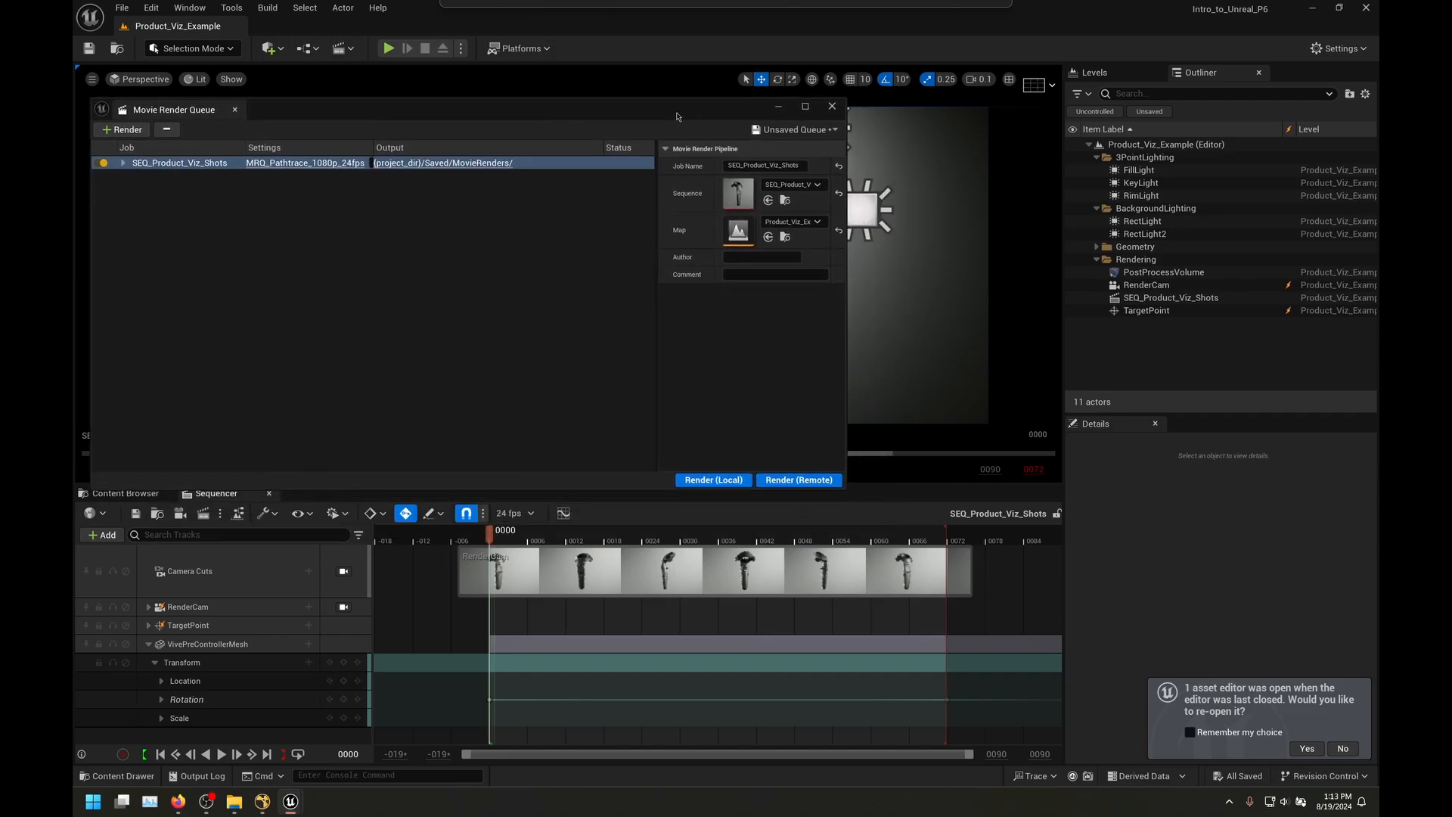
pyautogui.click(779, 108)
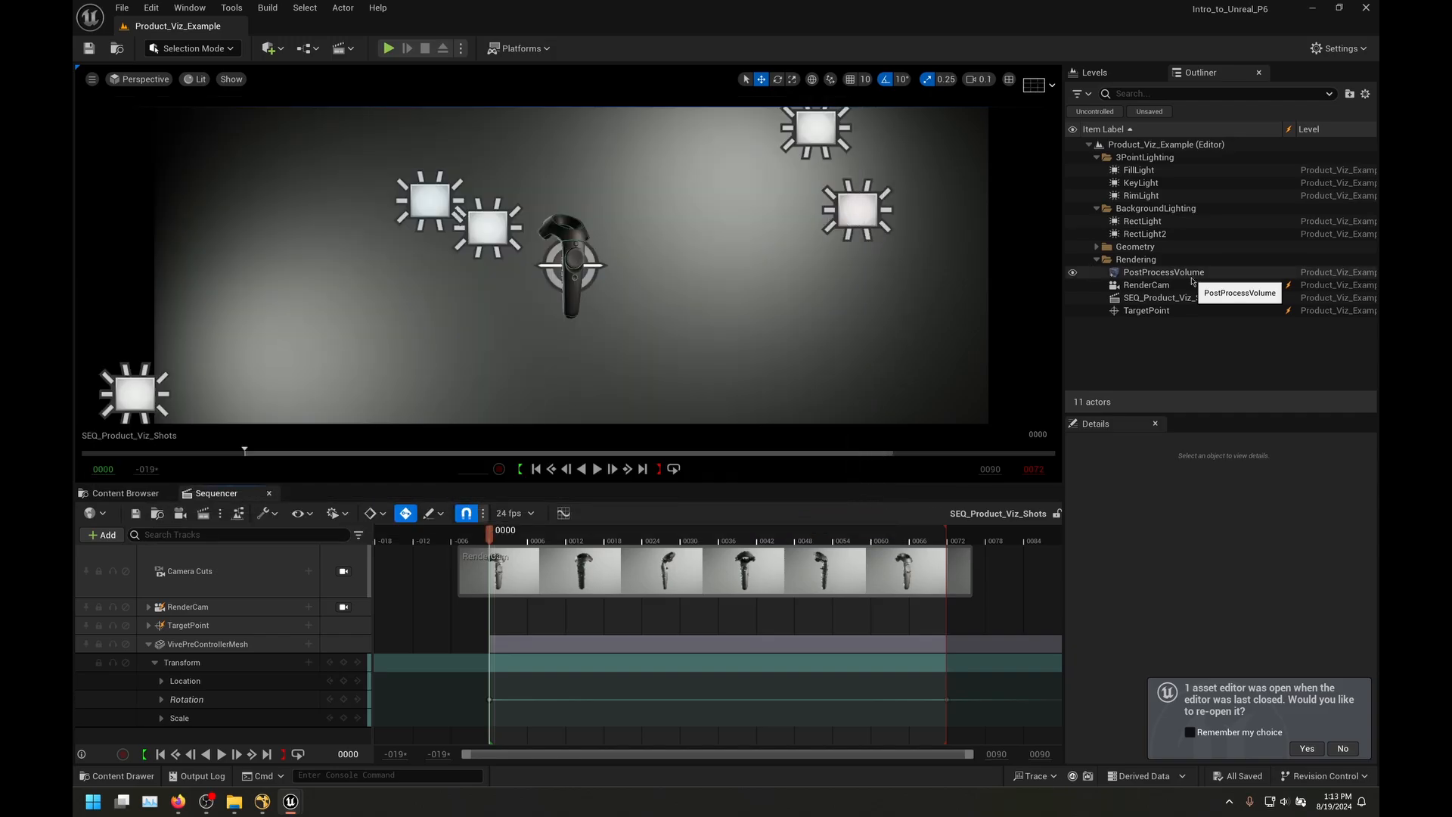
# Step: Select the PostProcessVolume, decline reopening the asset editor and expand the Lighting Components of its path tracing settings
pyautogui.click(1192, 277)
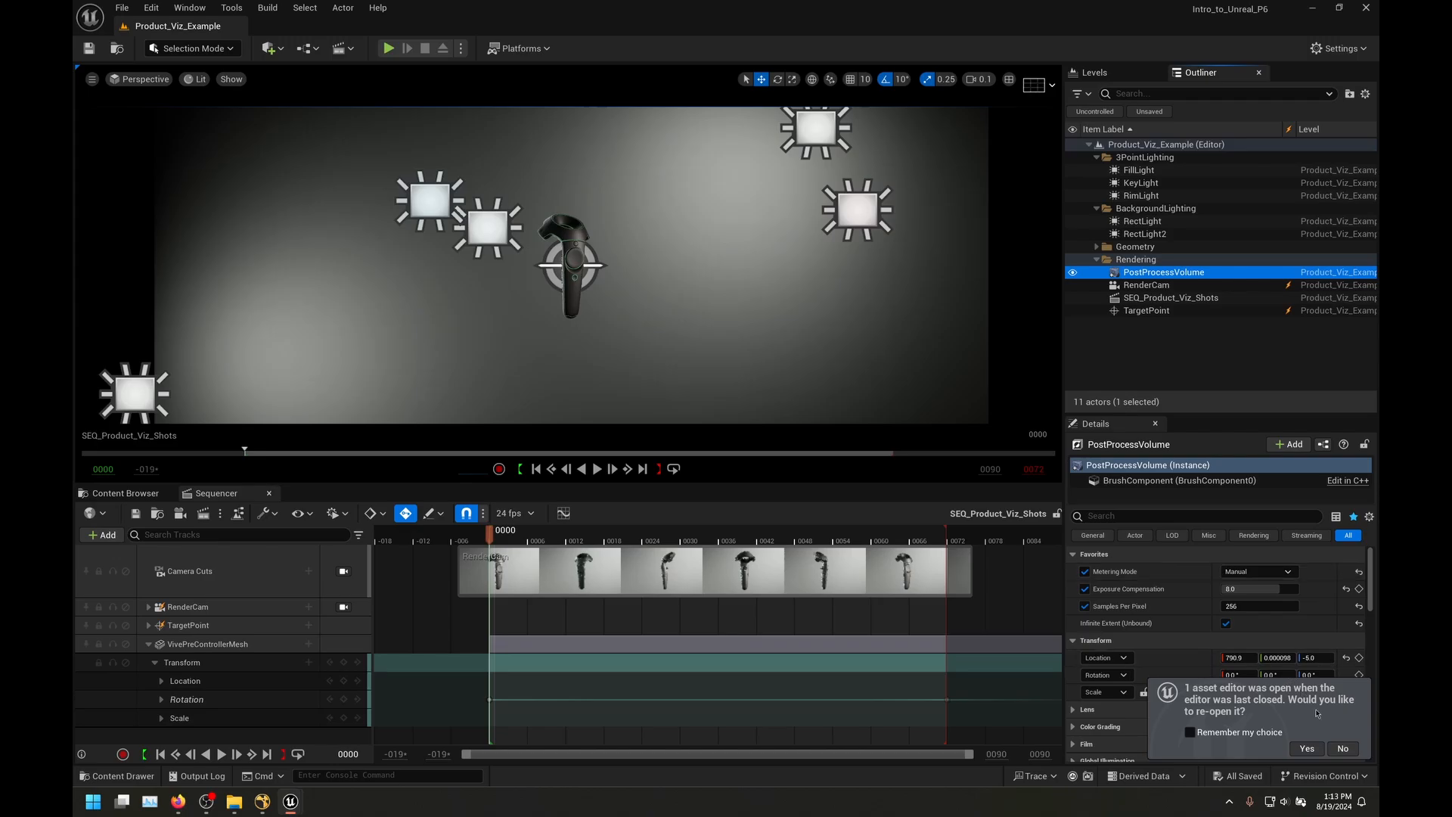
pyautogui.click(1342, 748)
pyautogui.scroll(-5, 1163, 657)
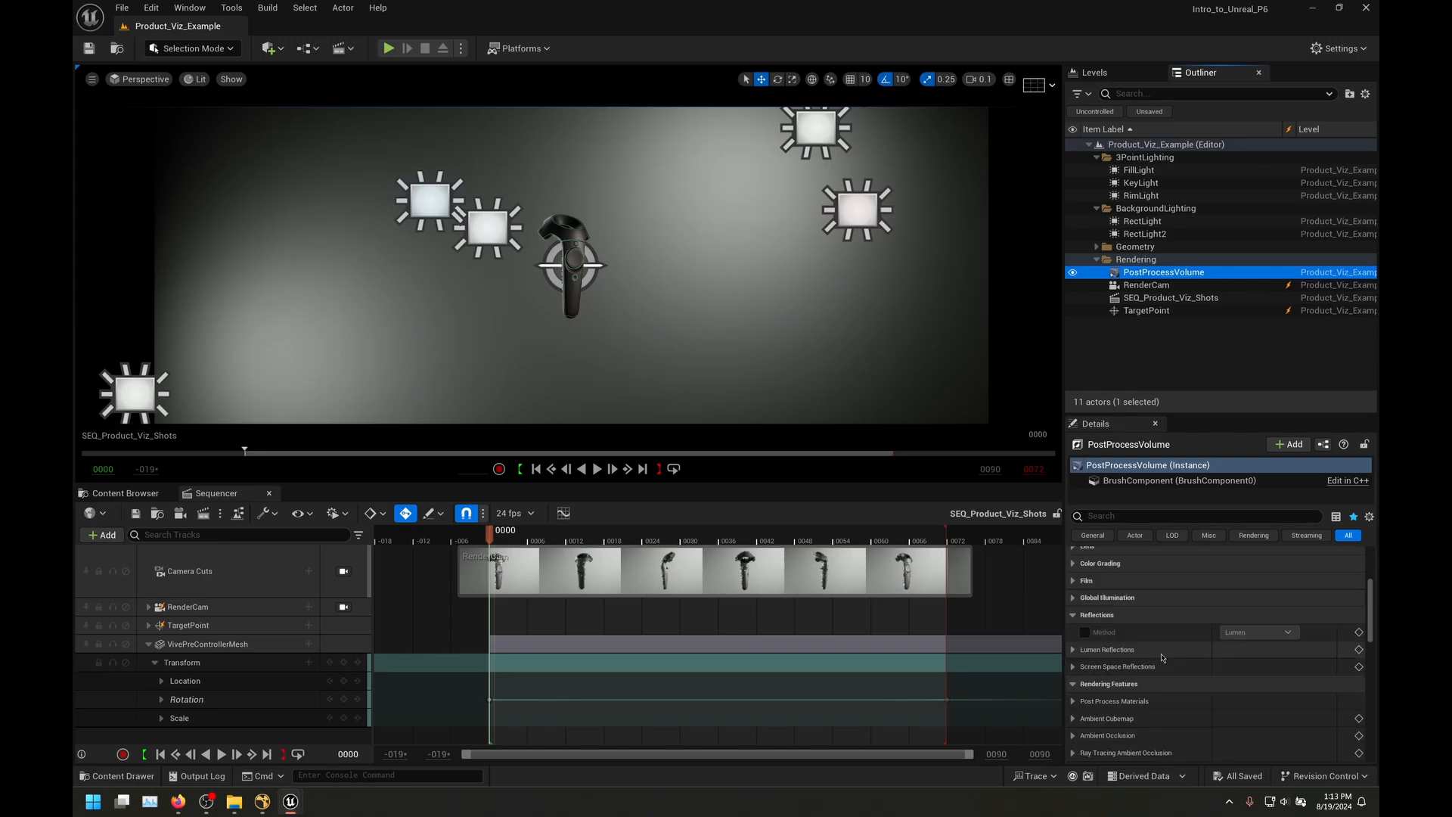
pyautogui.scroll(-3, 1162, 657)
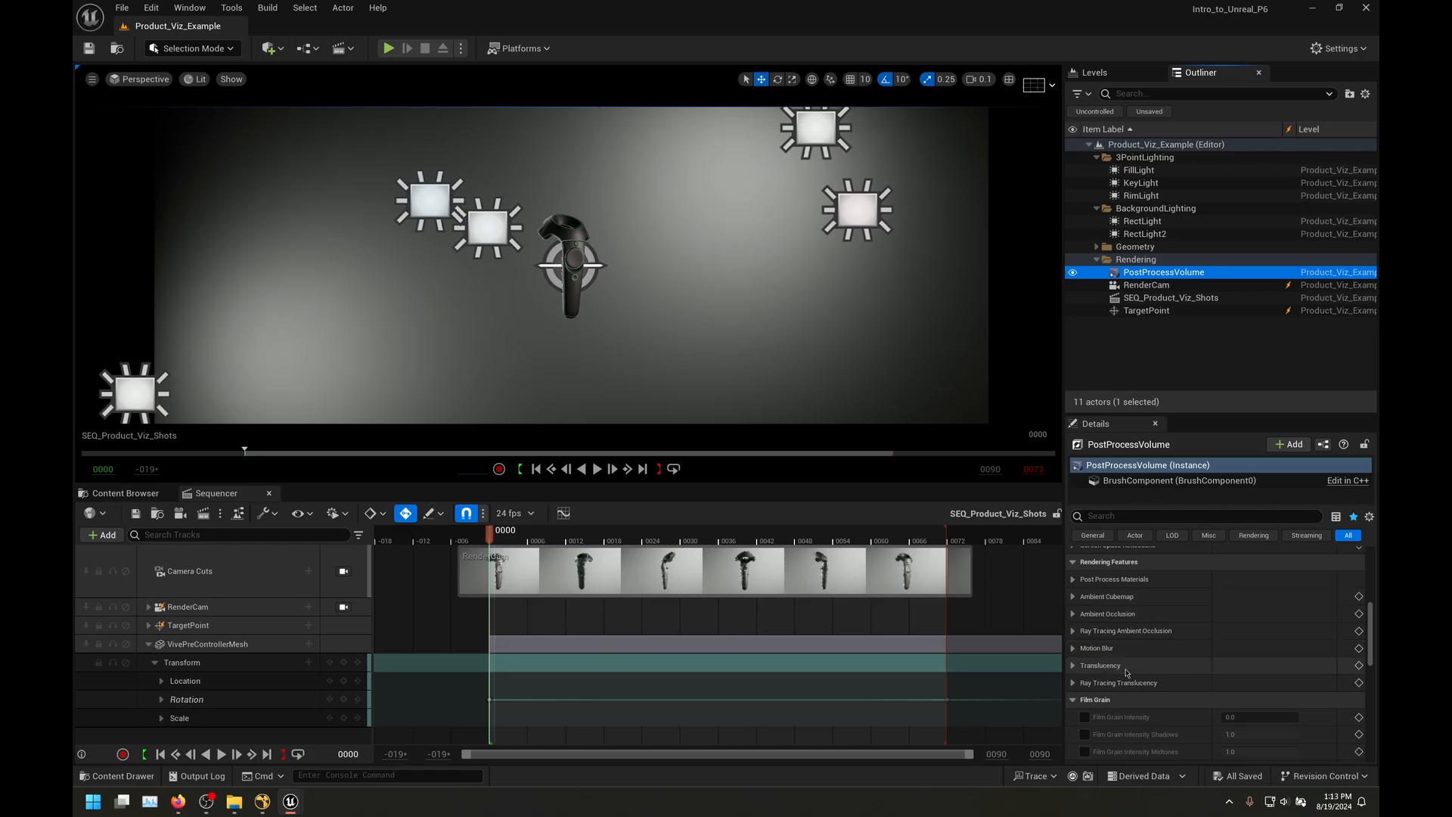
pyautogui.scroll(-8, 1125, 671)
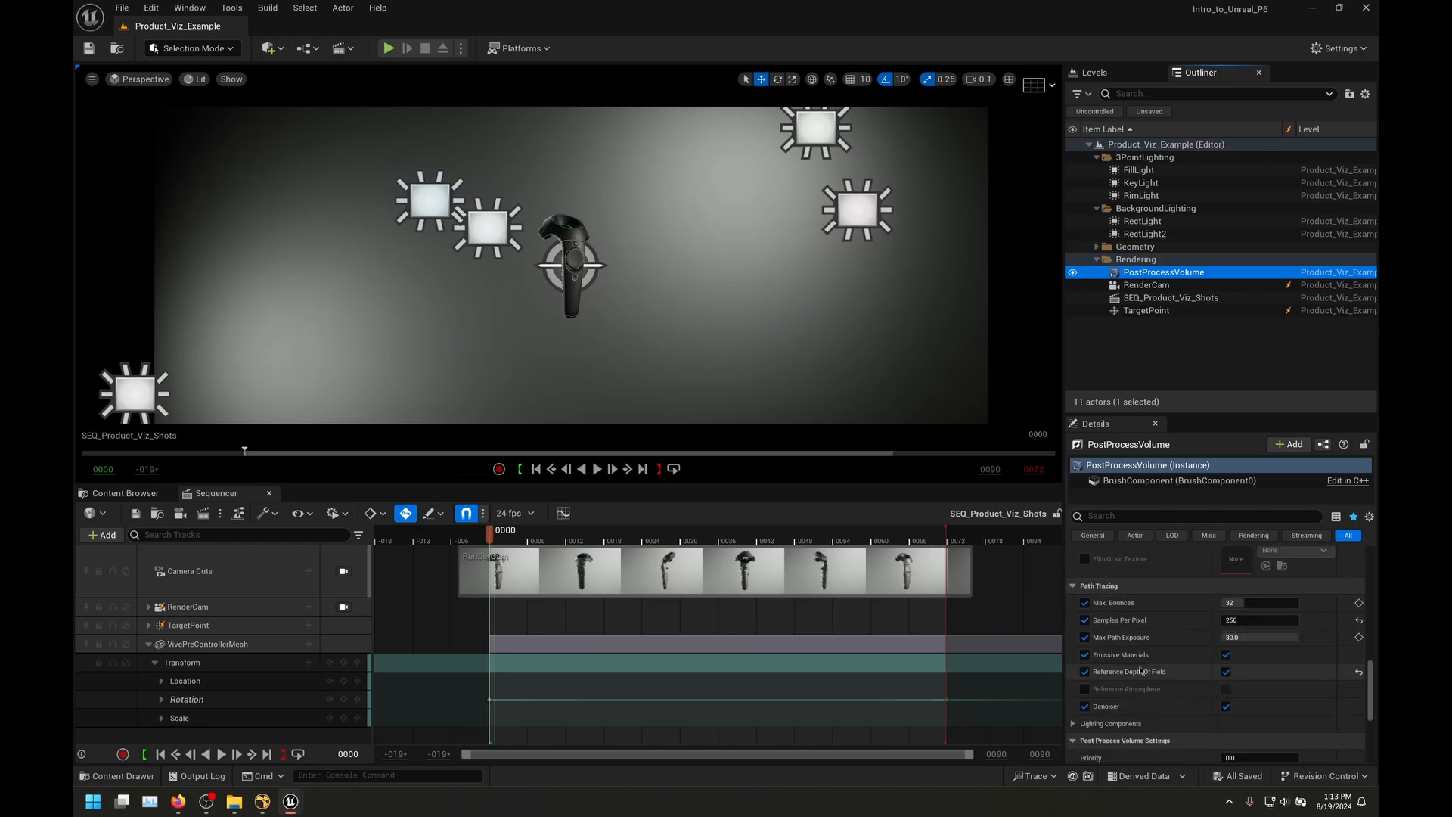
pyautogui.scroll(-3, 1140, 671)
pyautogui.click(1167, 641)
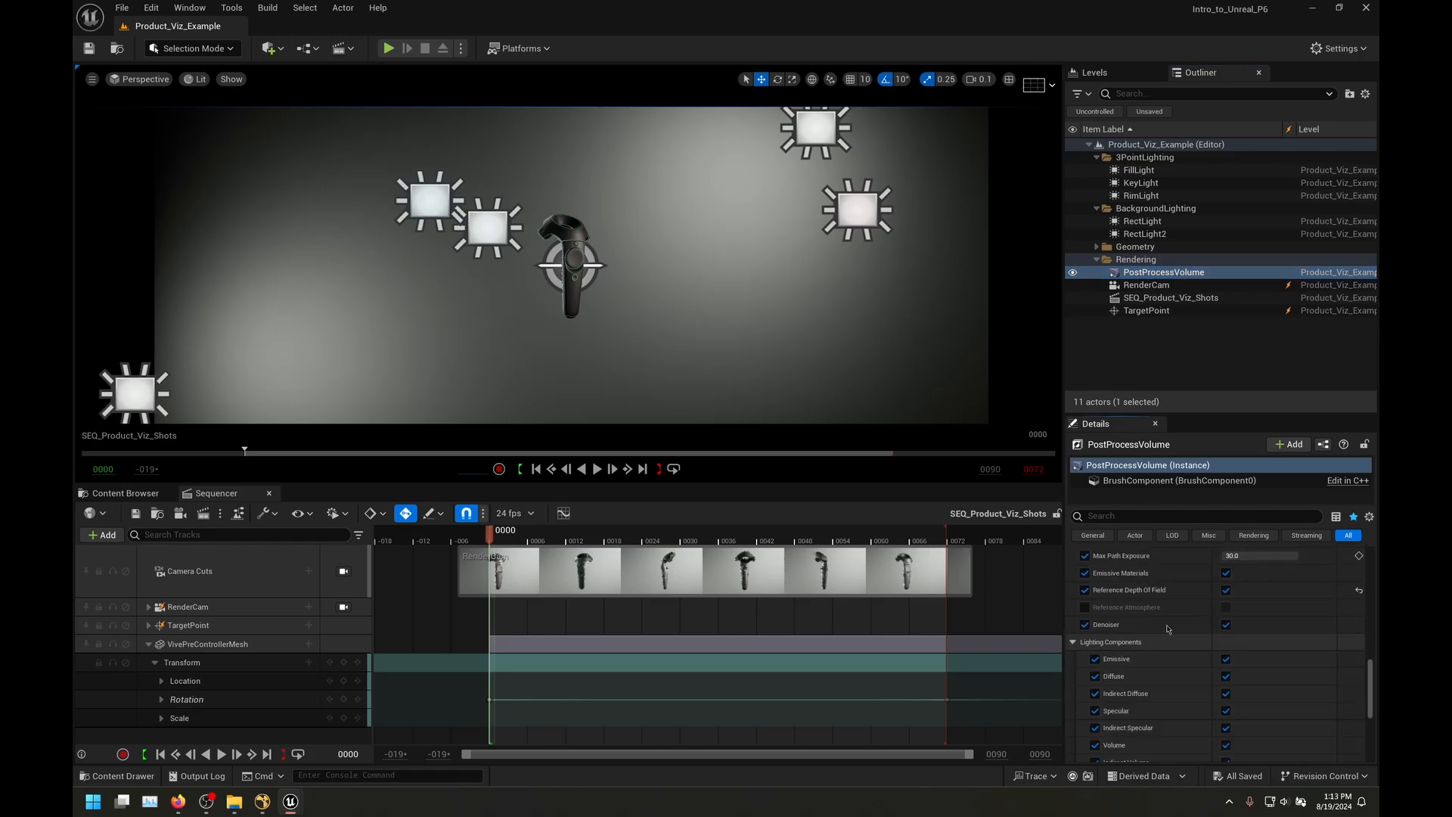
pyautogui.scroll(-3, 1179, 628)
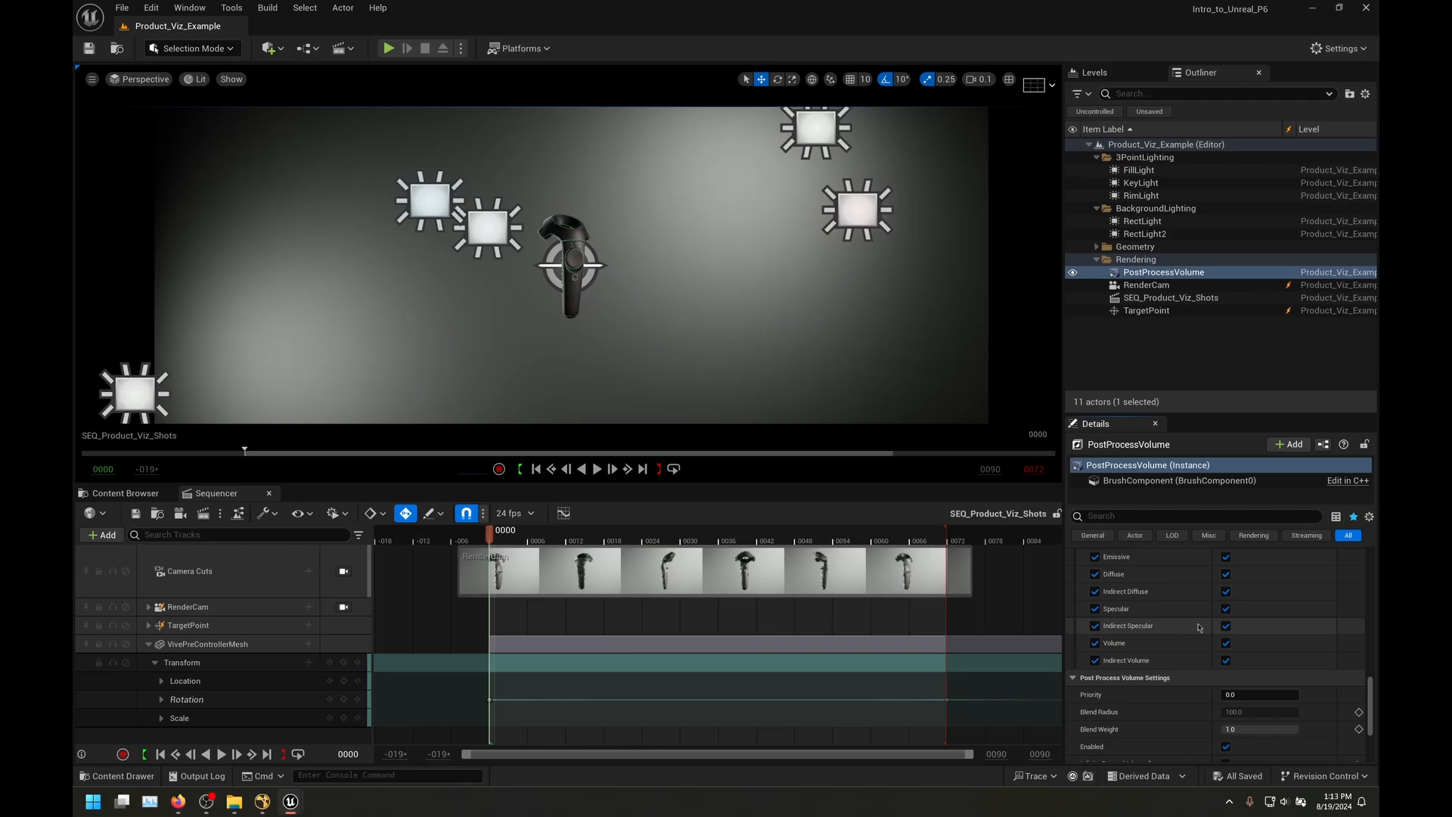
pyautogui.scroll(1, 1198, 628)
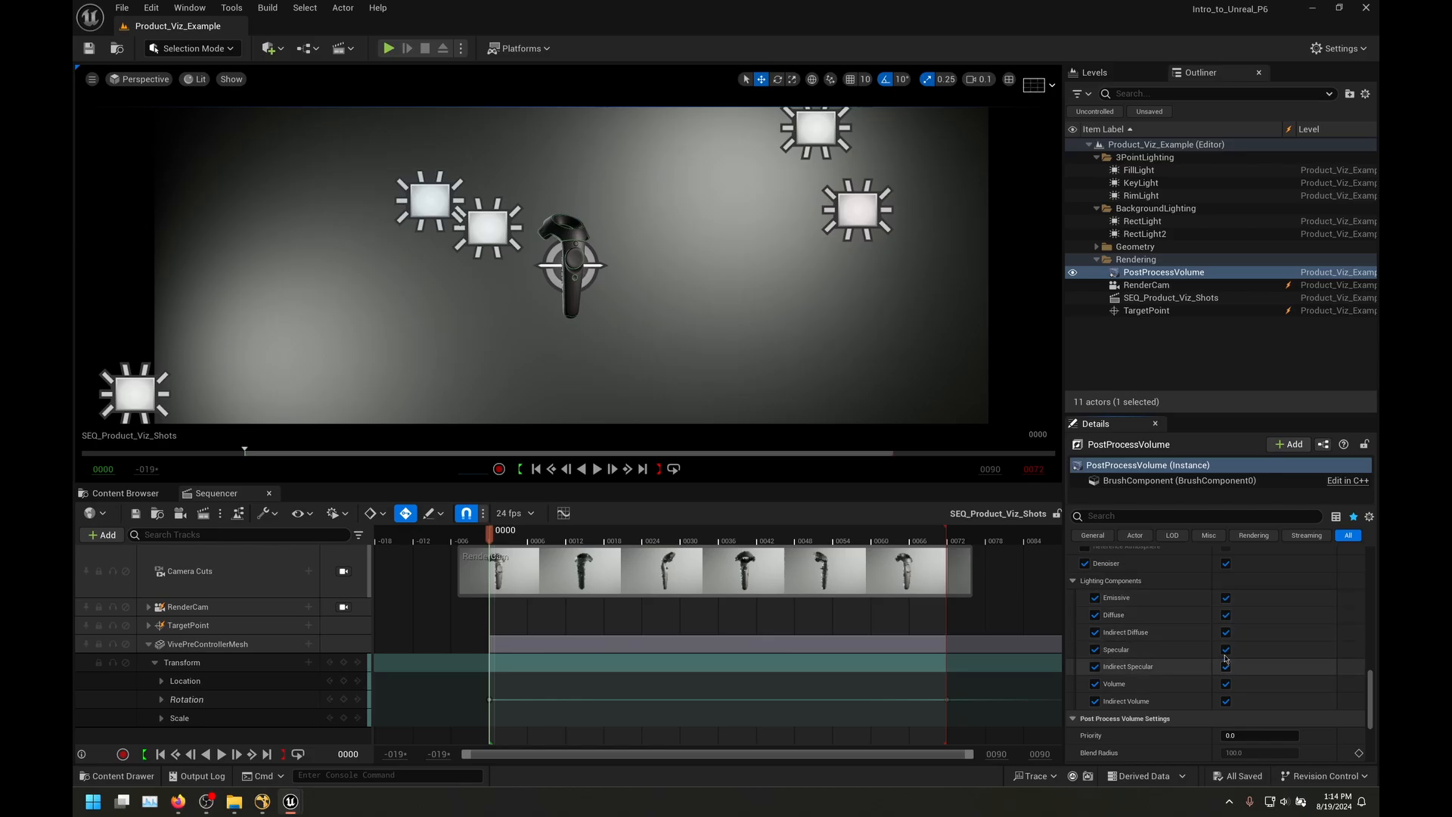
# Step: Disable the Emissive, Diffuse, Indirect Diffuse, Volume and Indirect Volume lighting components and bring back the Movie Render Queue
pyautogui.click(1225, 632)
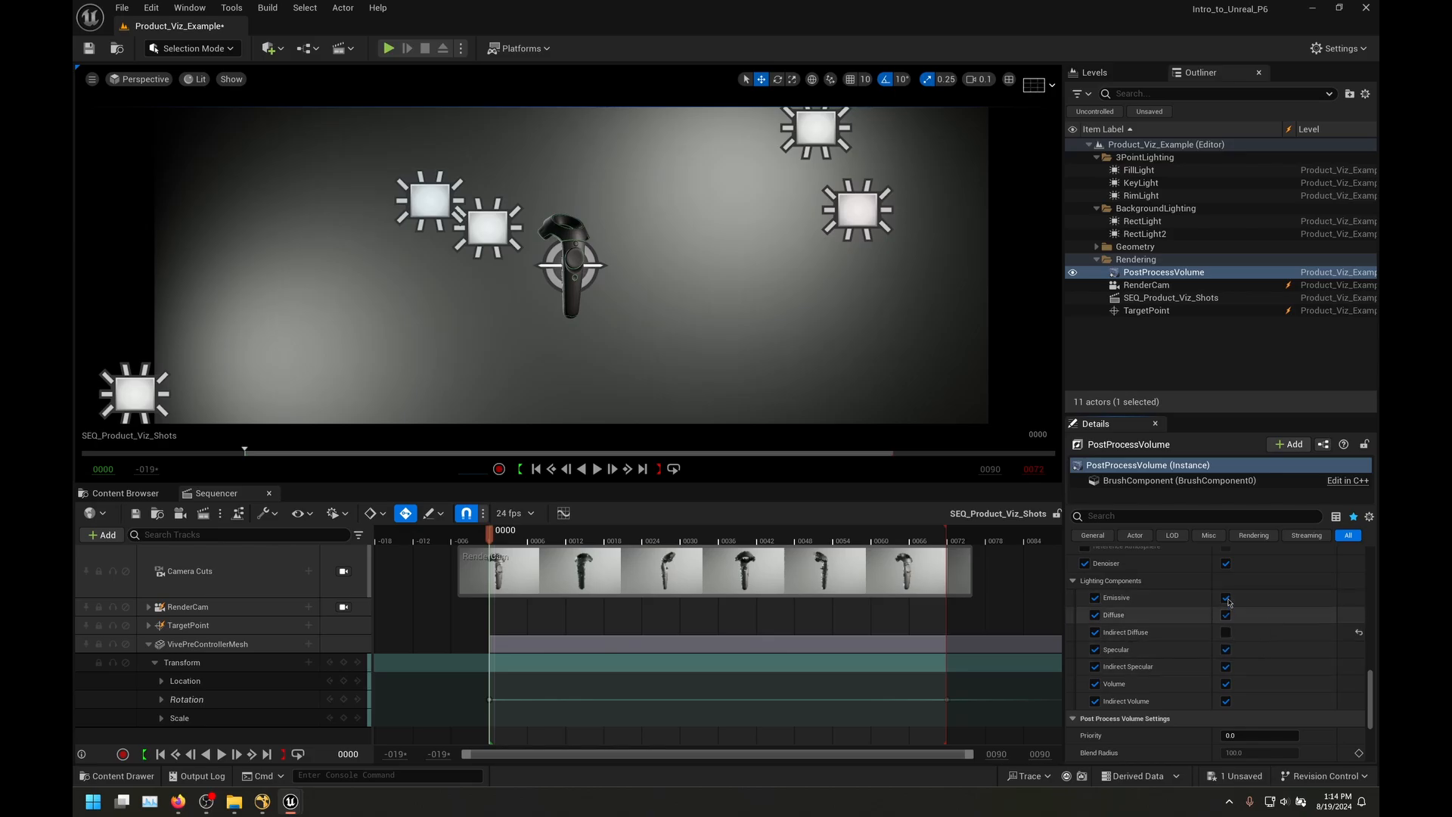
pyautogui.click(1226, 597)
pyautogui.click(1225, 615)
pyautogui.click(1226, 684)
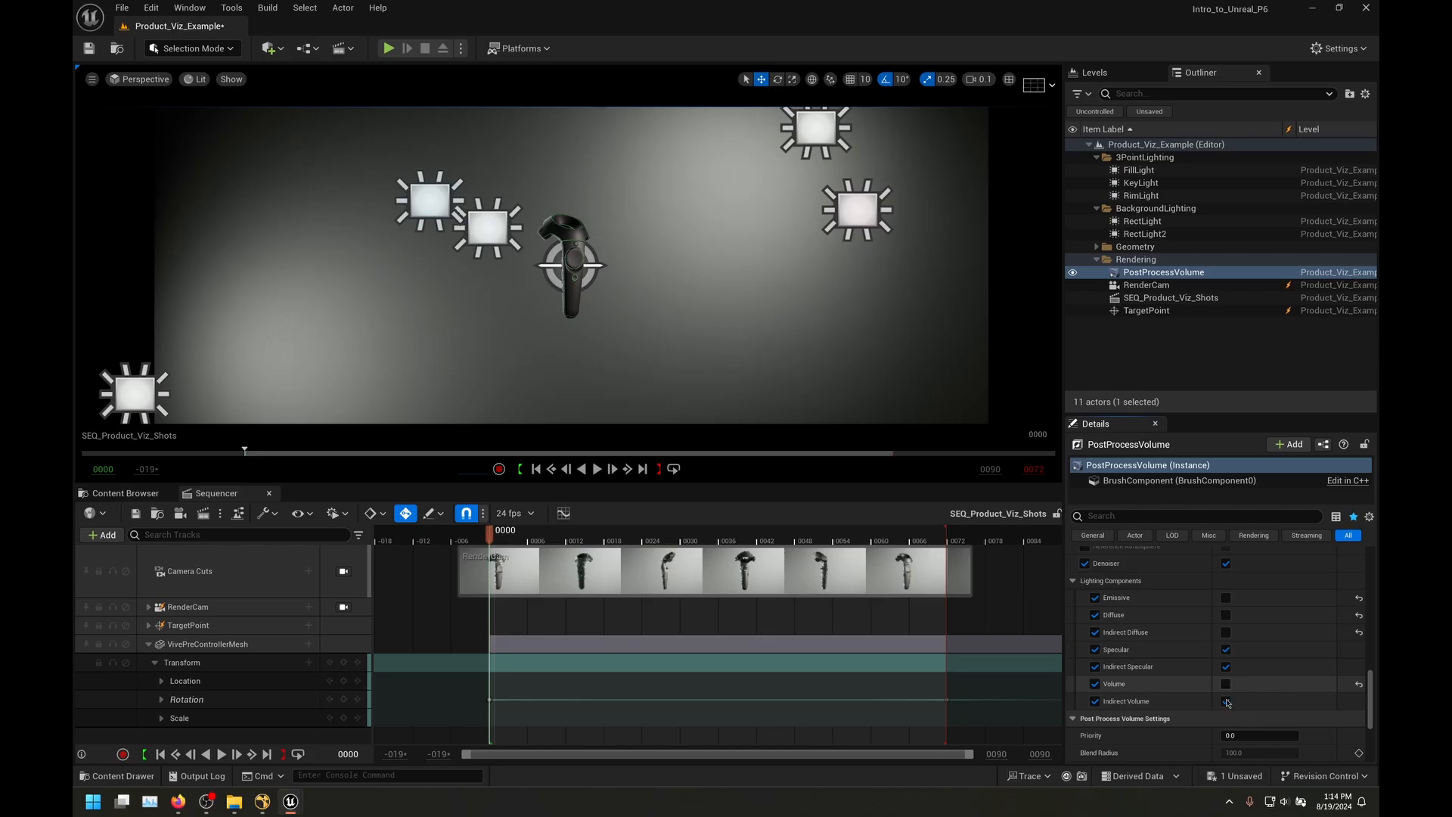
pyautogui.click(1226, 701)
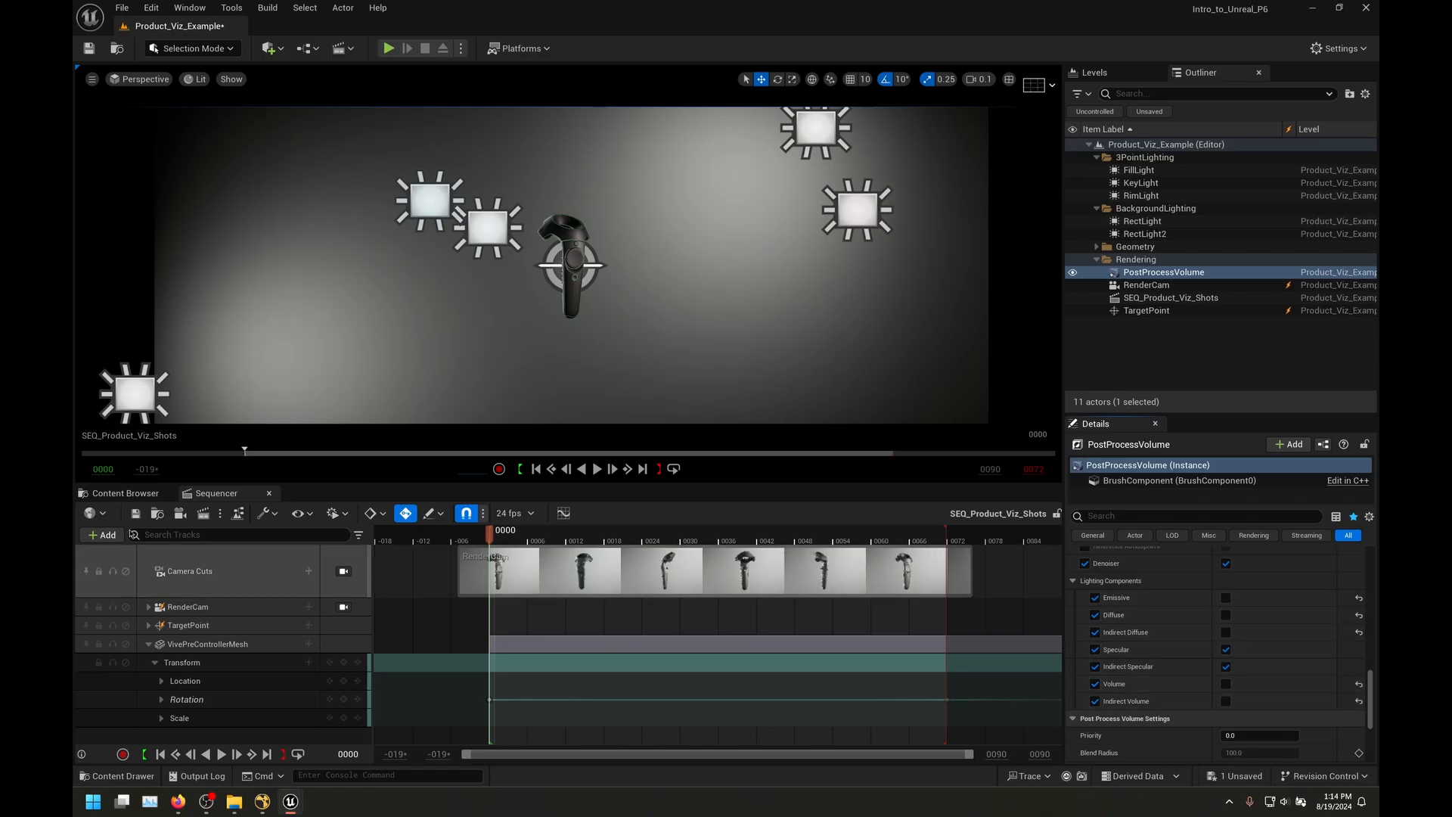
pyautogui.click(203, 513)
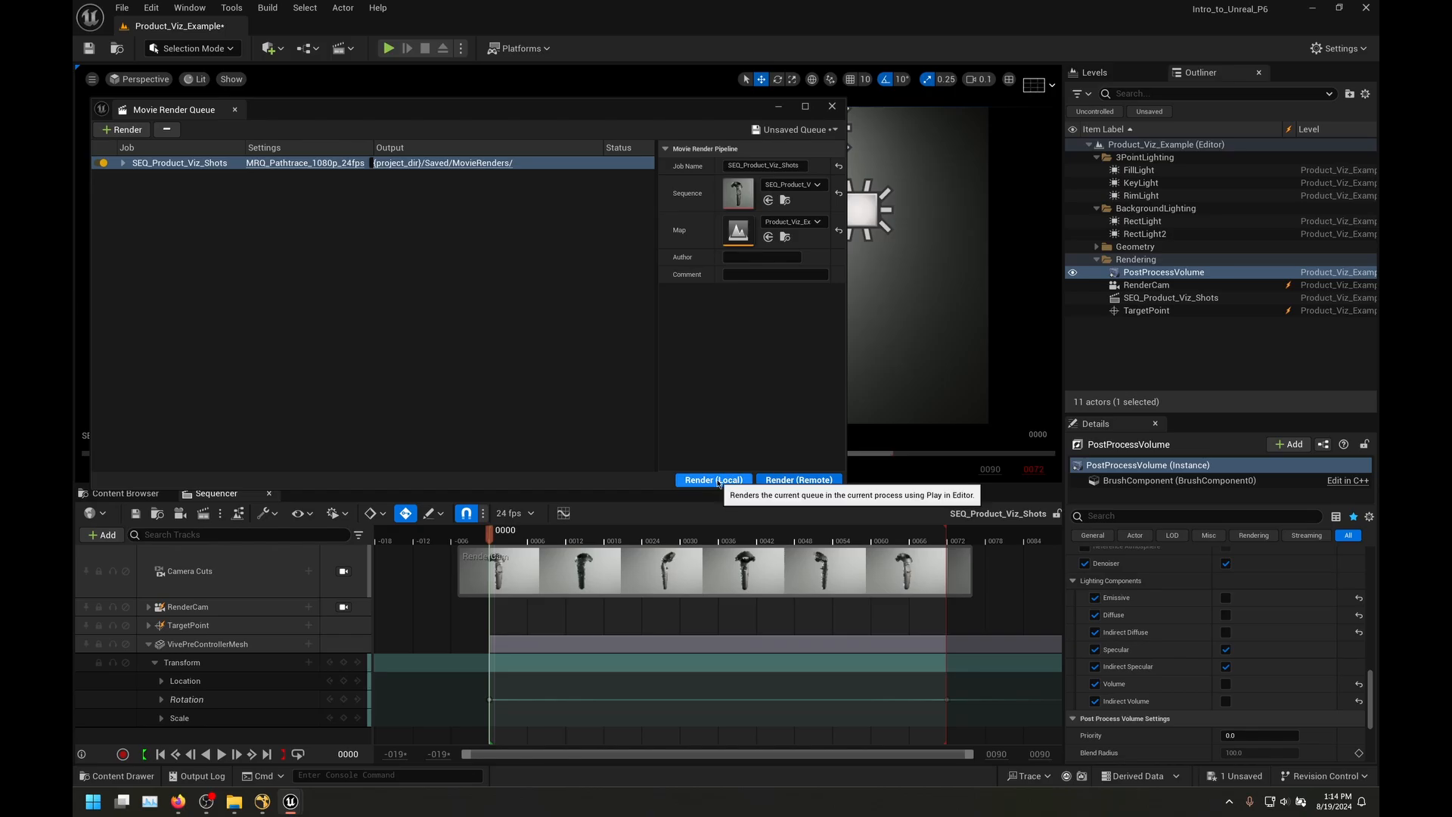
pyautogui.click(714, 480)
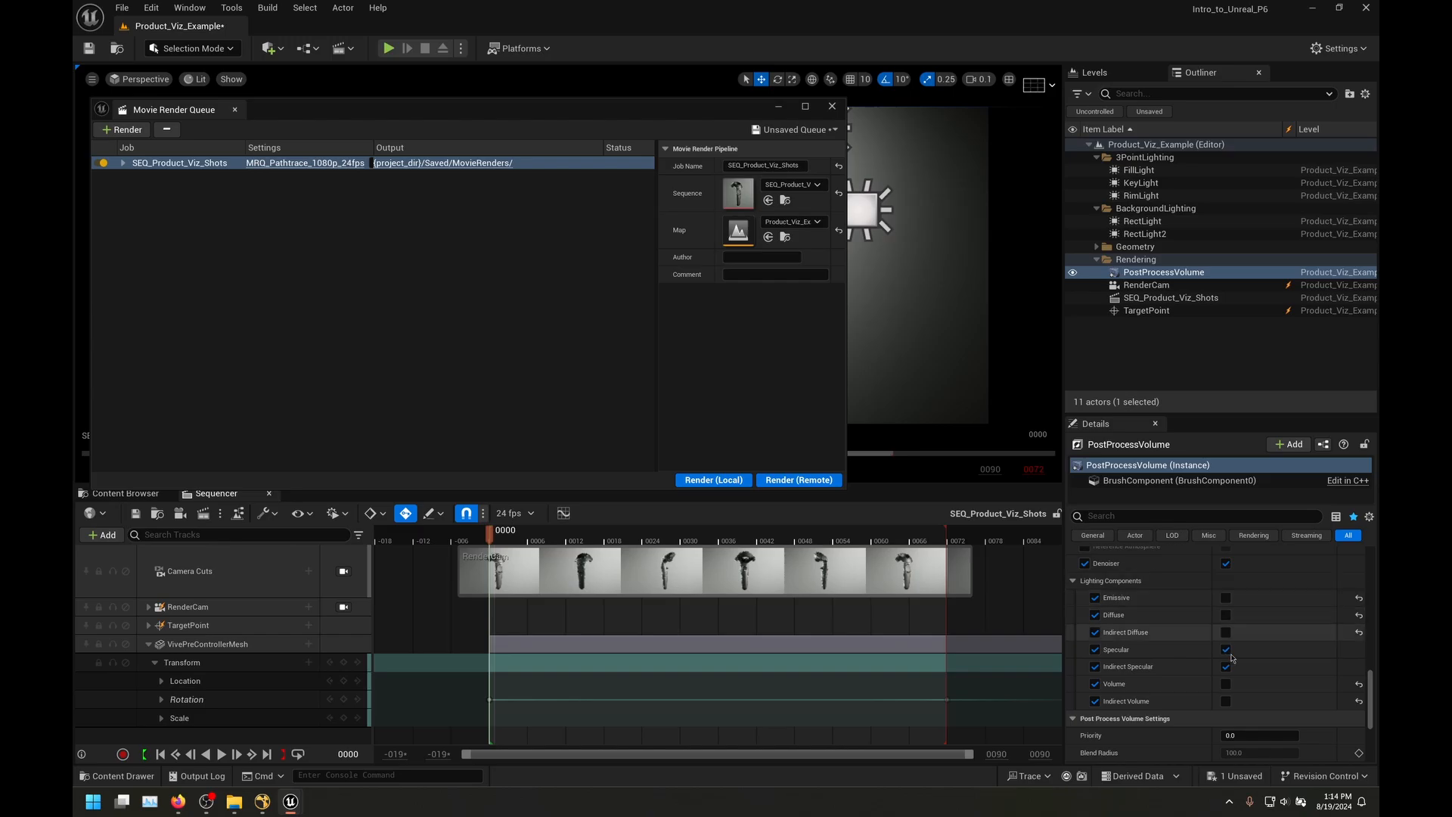
# Step: Isolate diffuse lighting by disabling Specular and Indirect Specular and re-enabling Diffuse and Indirect Diffuse in the PostProcessVolume
pyautogui.click(1226, 649)
pyautogui.click(1225, 666)
pyautogui.click(1225, 614)
pyautogui.click(1226, 632)
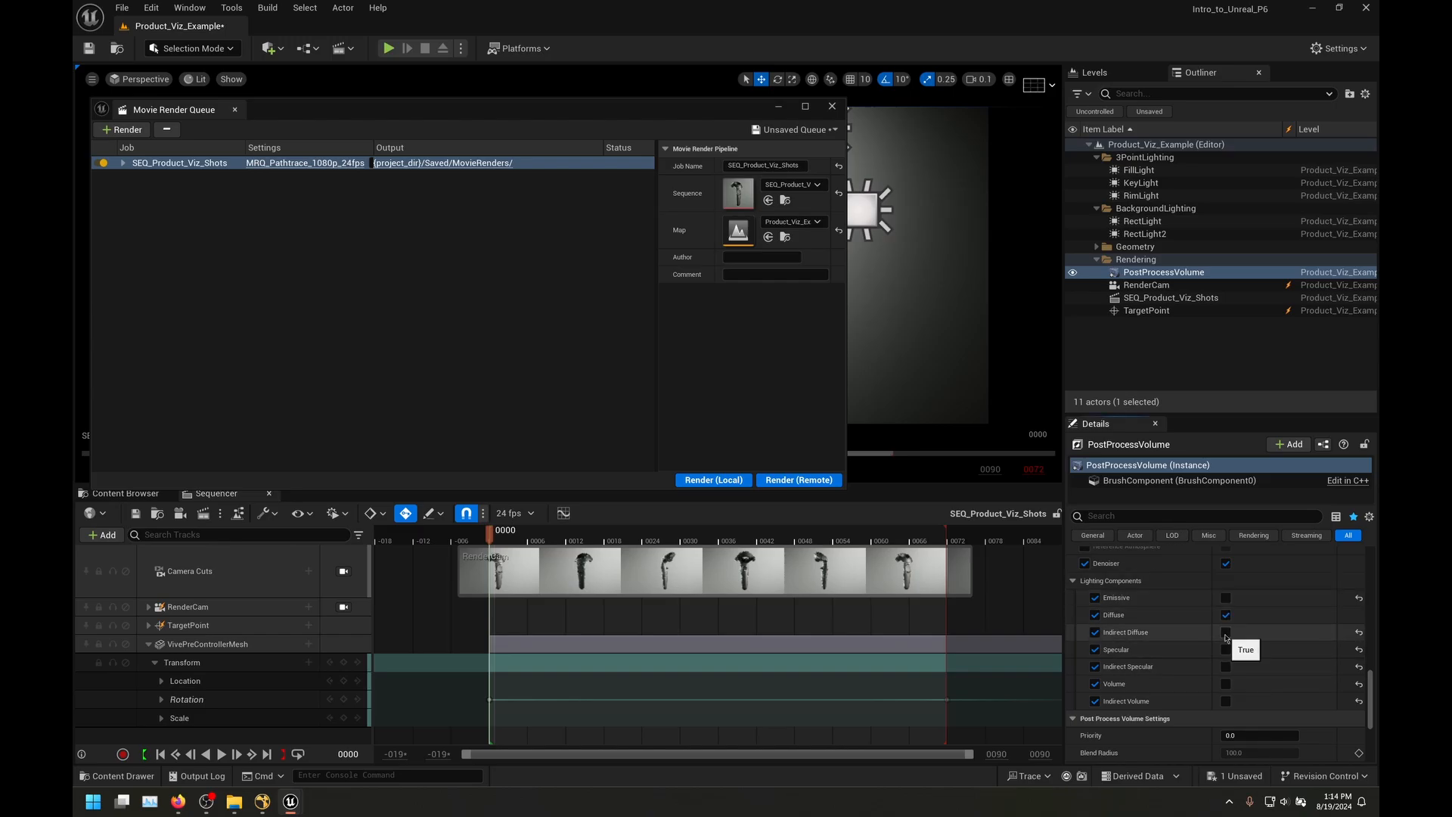
# Step: Preview the diffuse-only lighting with a local test render, stop it after a few frames and close the message log
pyautogui.click(713, 479)
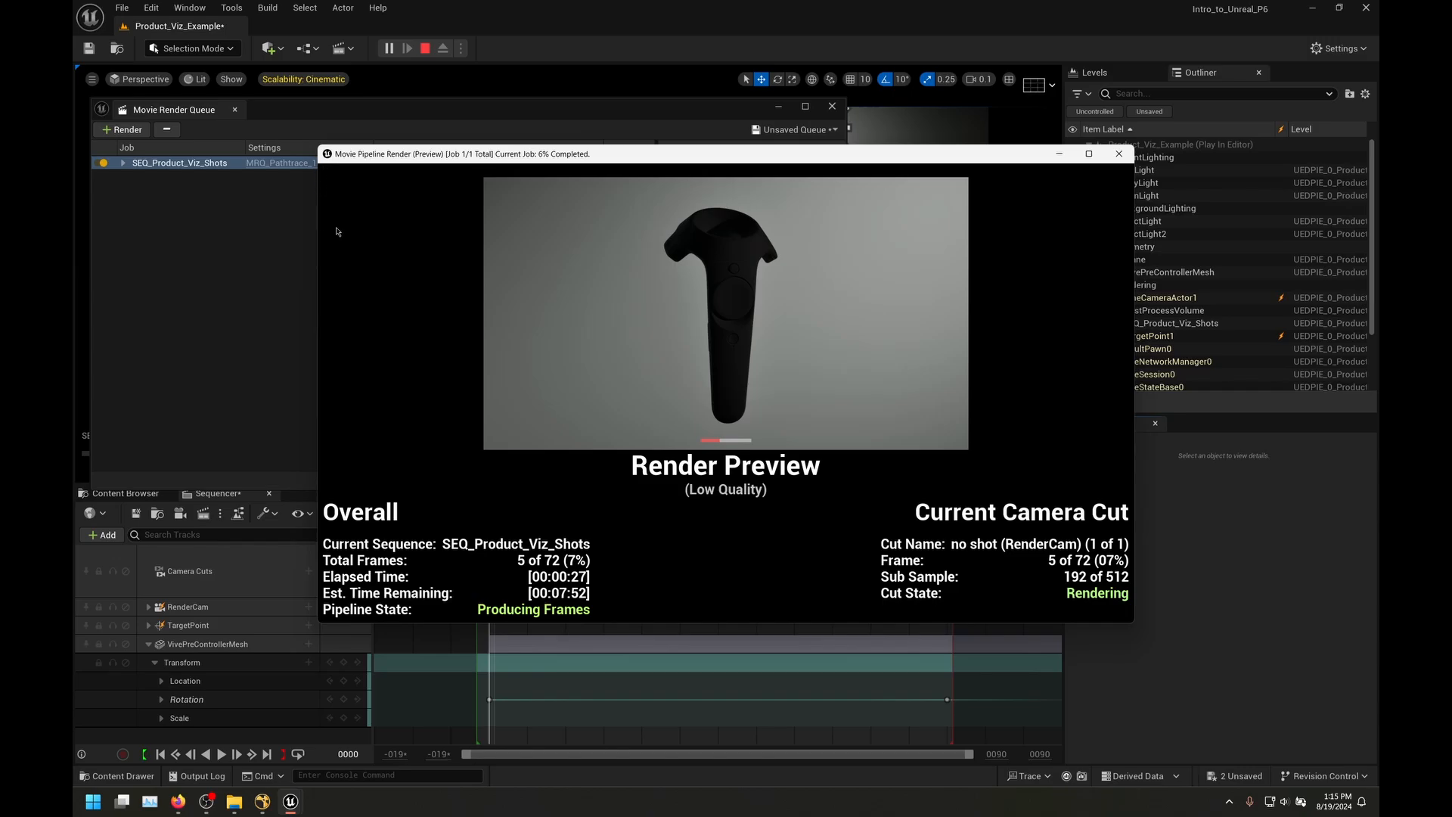
pyautogui.press('Escape')
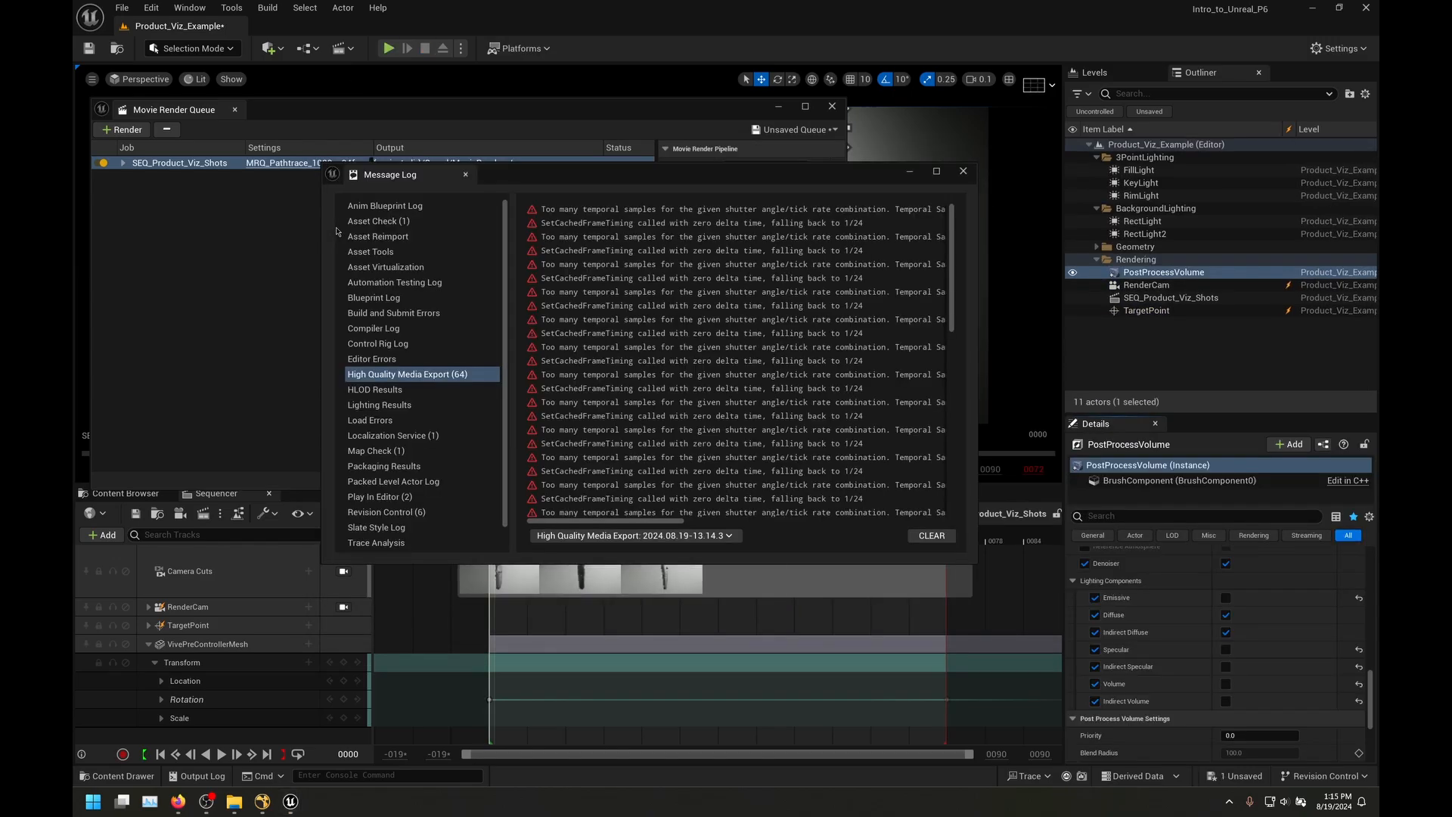
pyautogui.click(964, 171)
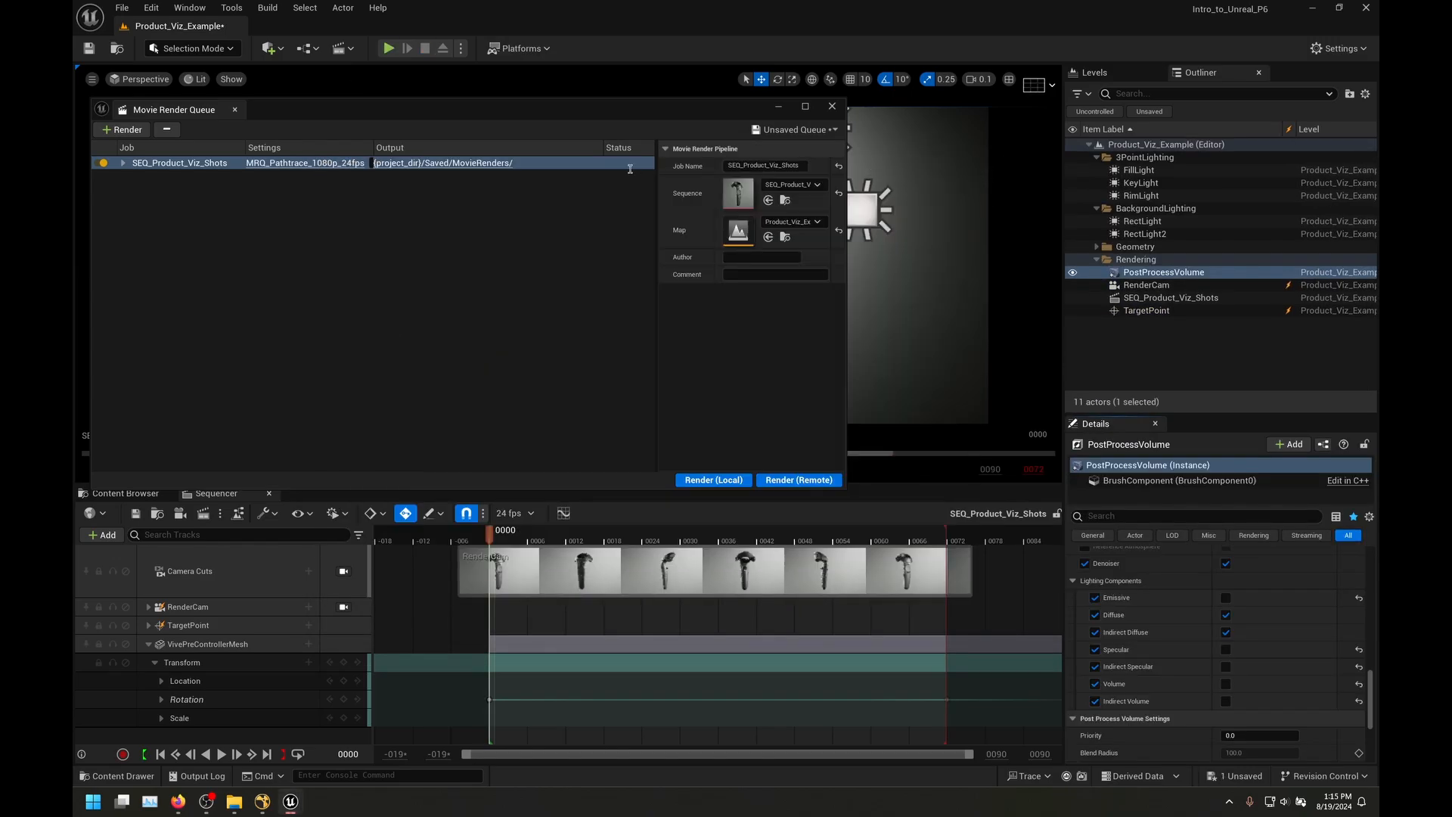
# Step: Open the job's output settings and append _Direct_Lighting to the file name format
pyautogui.click(304, 163)
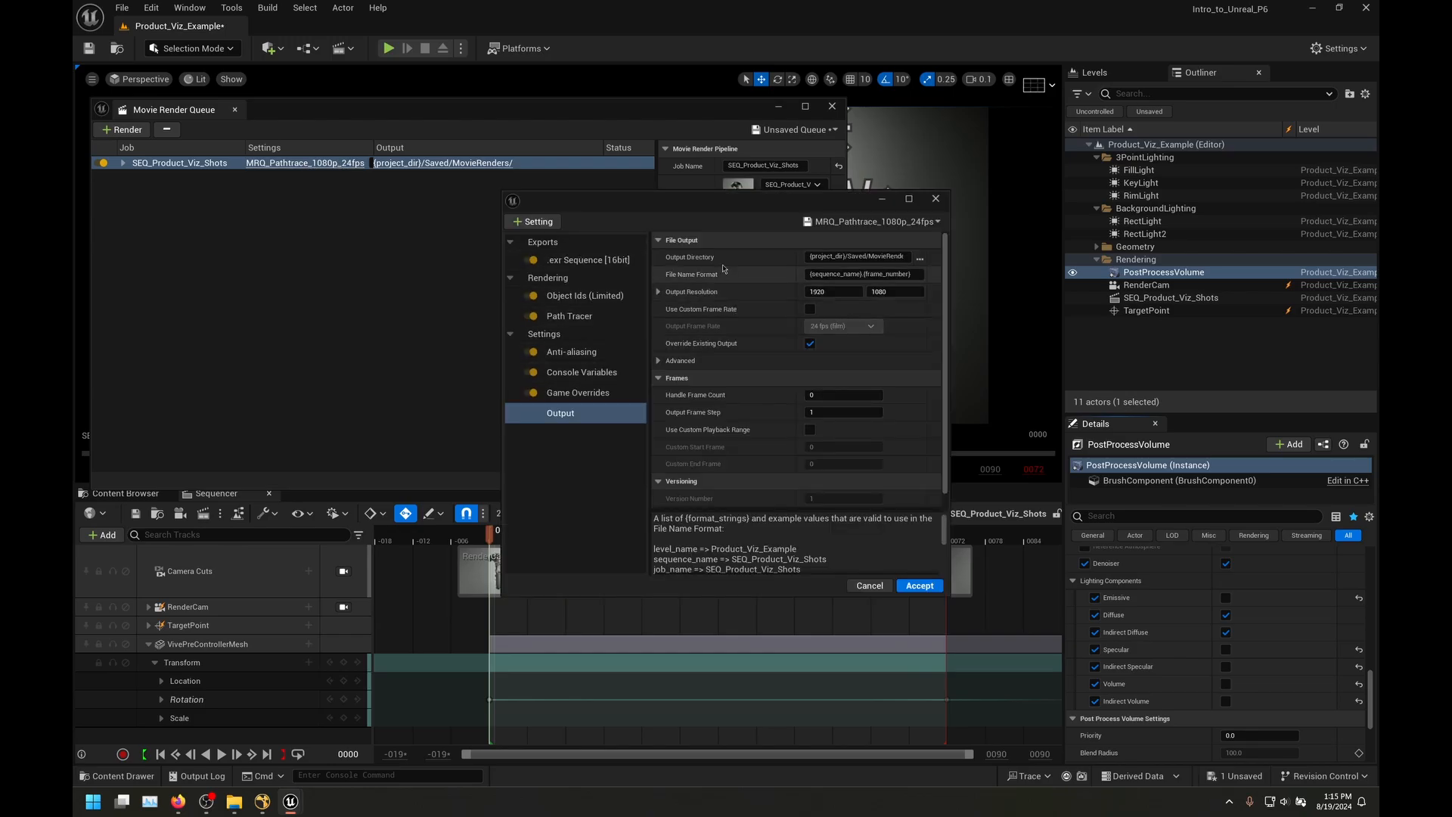
pyautogui.click(911, 274)
pyautogui.write('_Direct')
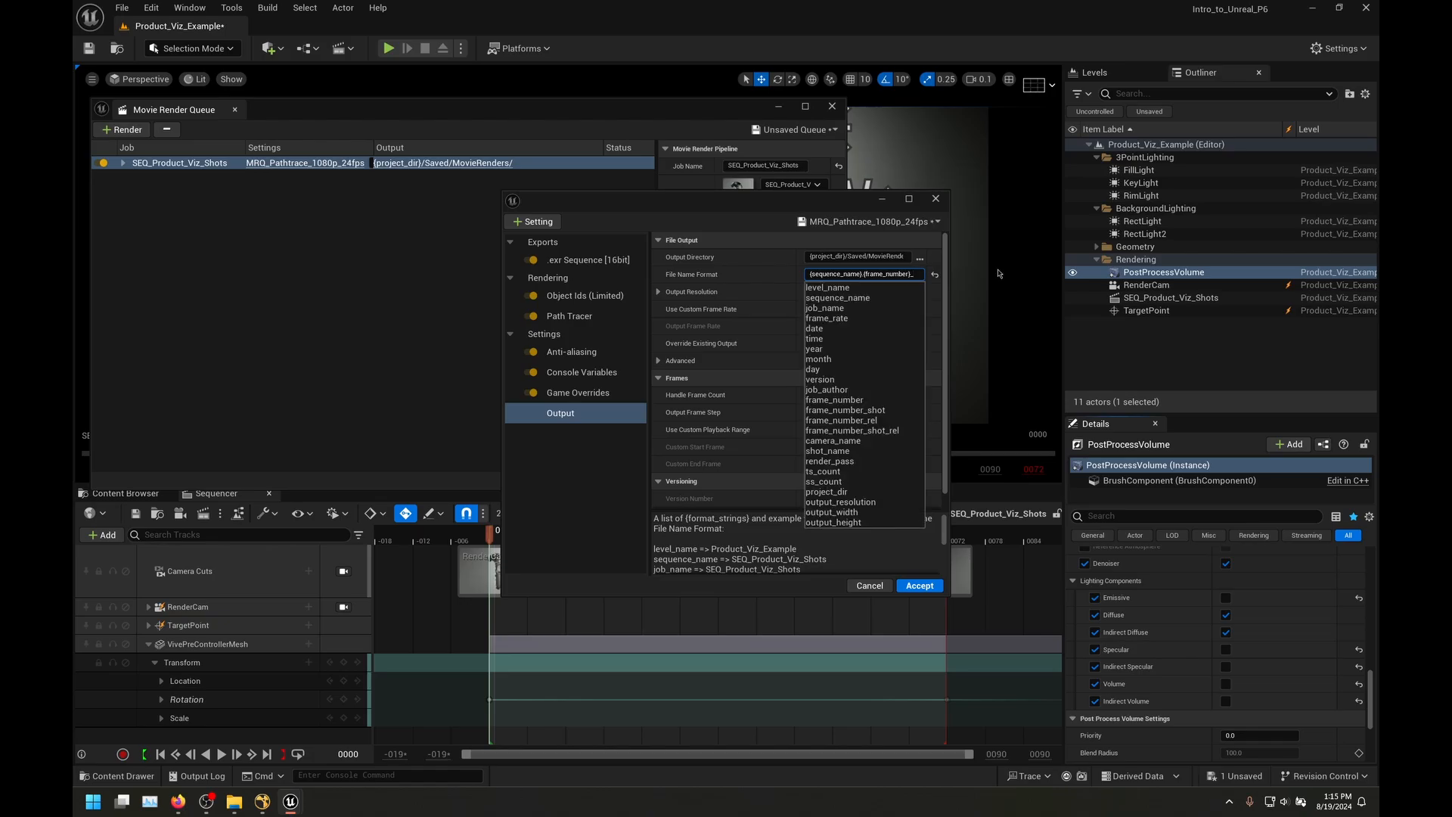
pyautogui.write('_Lighting')
pyautogui.moveTo(817, 209); pyautogui.dragTo(865, 147)
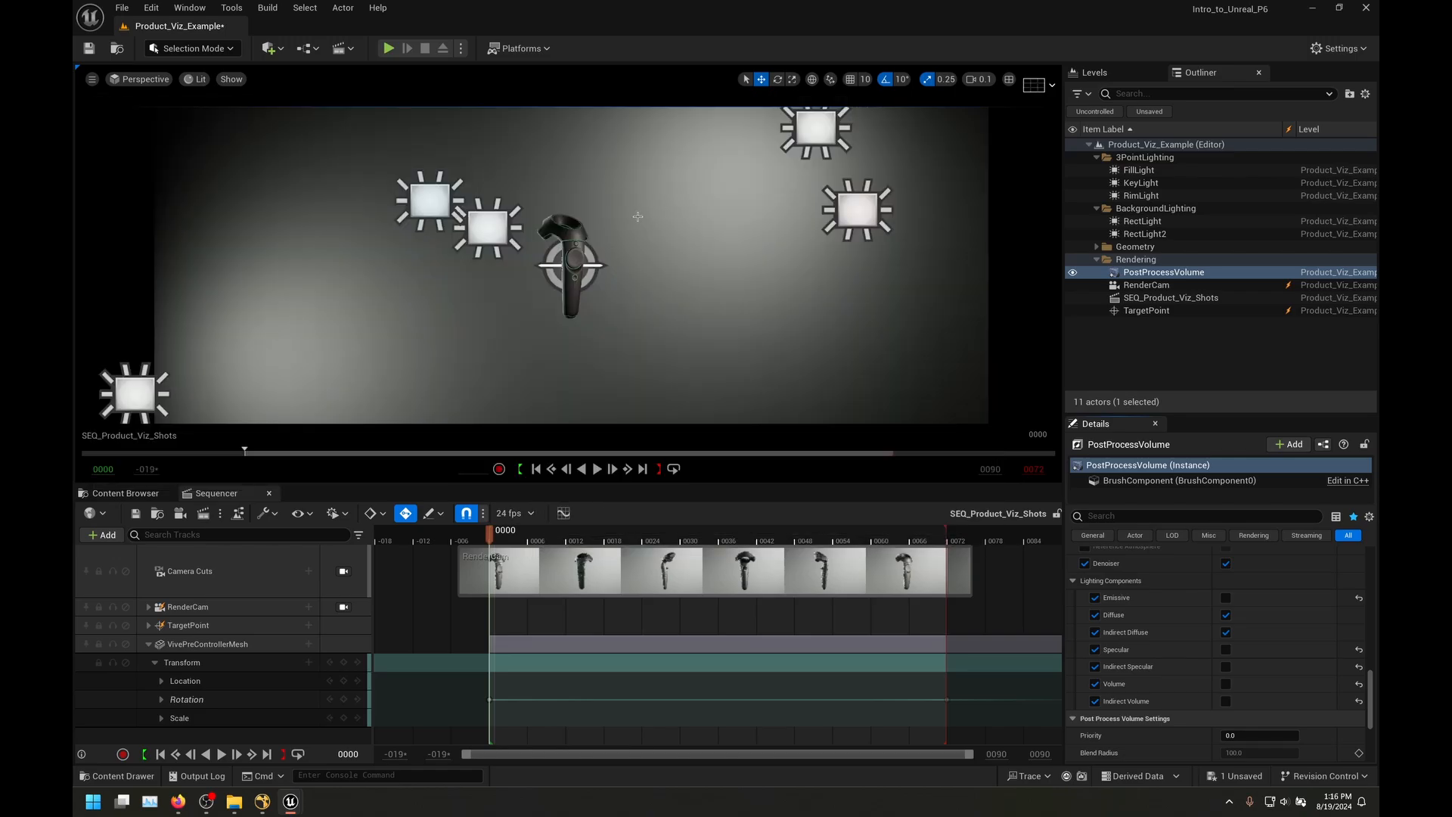